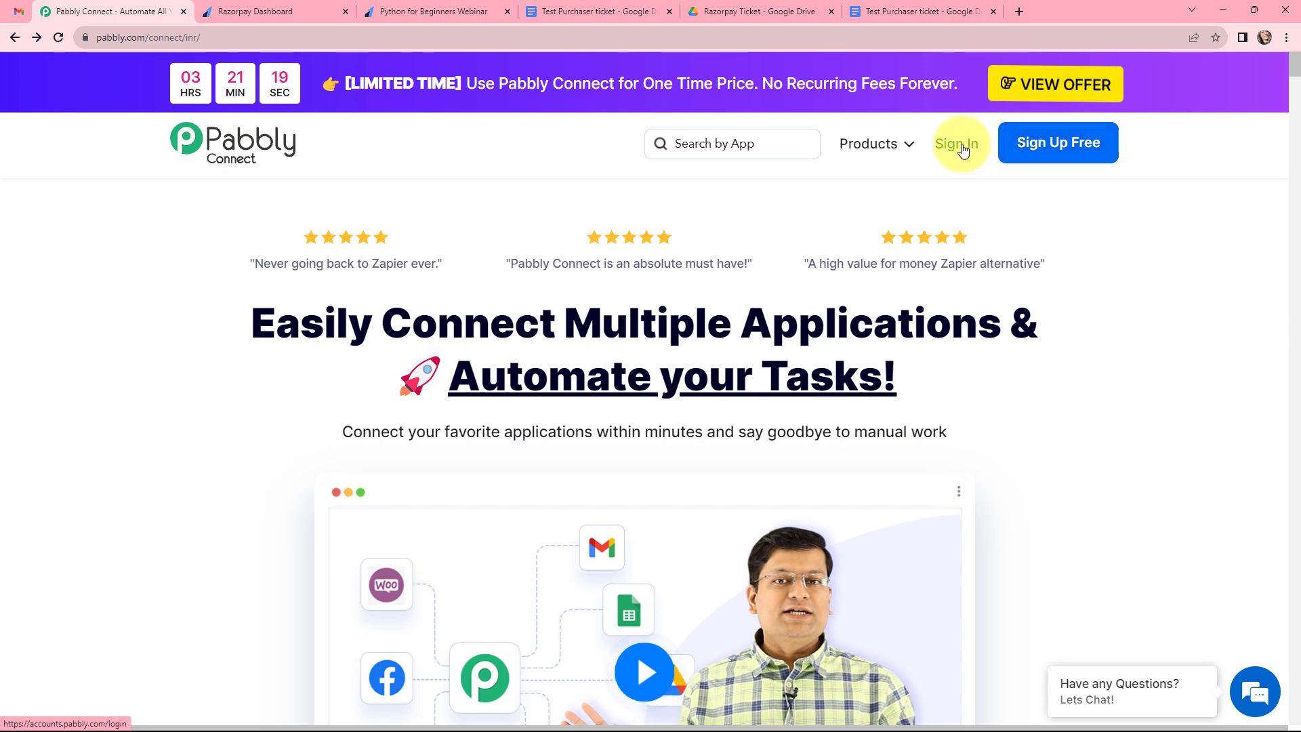
Sign in and create the workflow 'Create Personalized Tickets on Razorpay Event Booking' in the Razorpay folder.
left_click(963, 149)
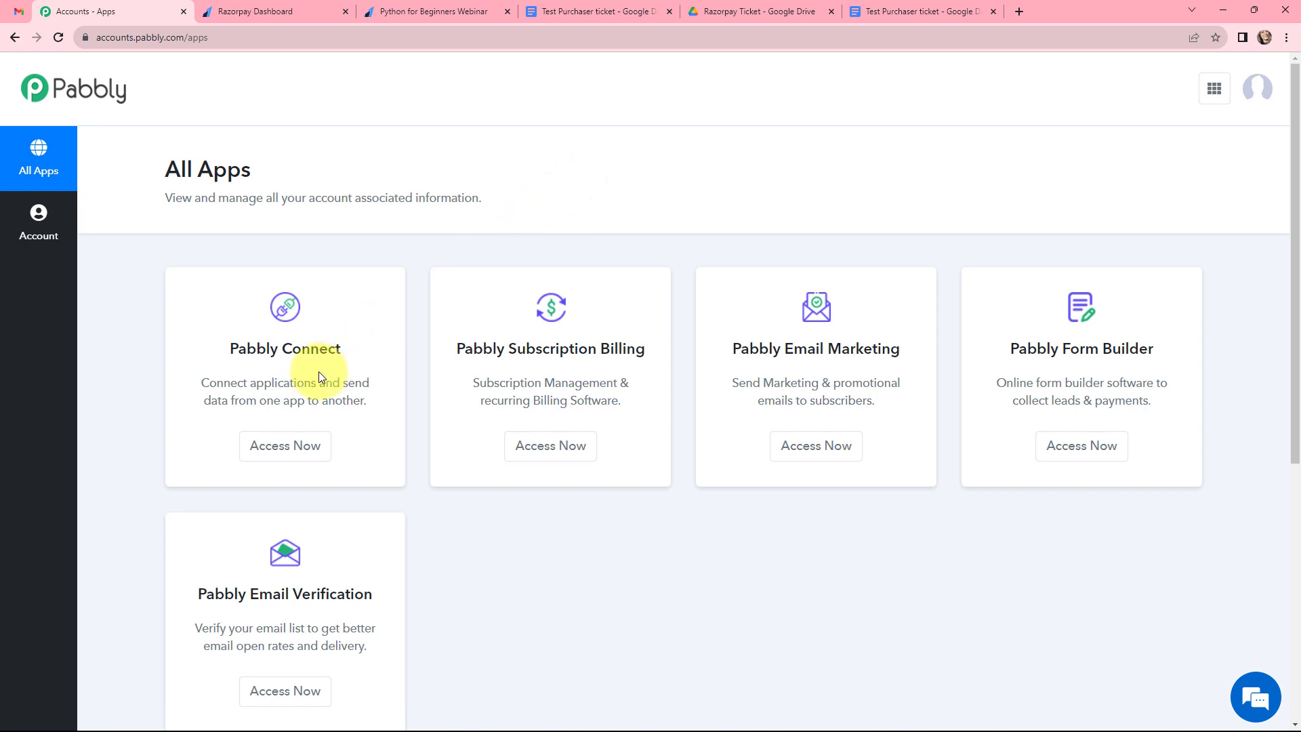
left_click(278, 445)
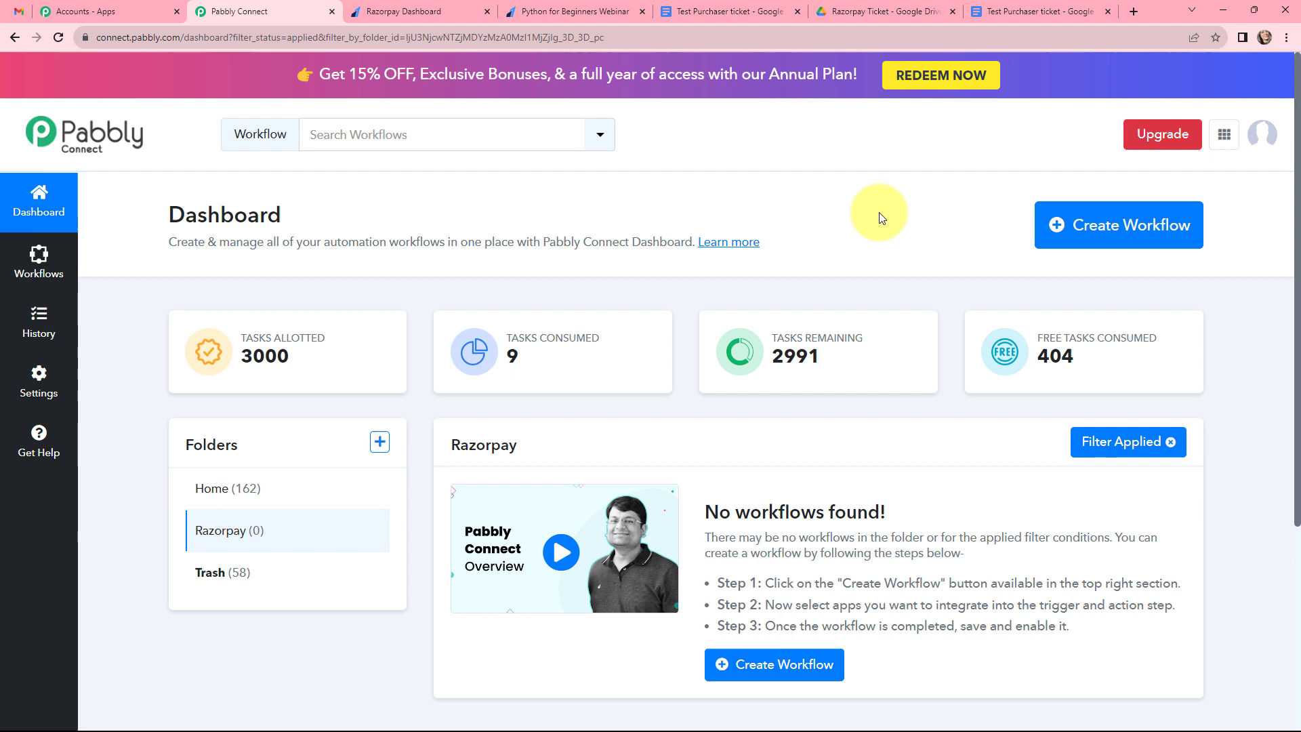
left_click(1062, 224)
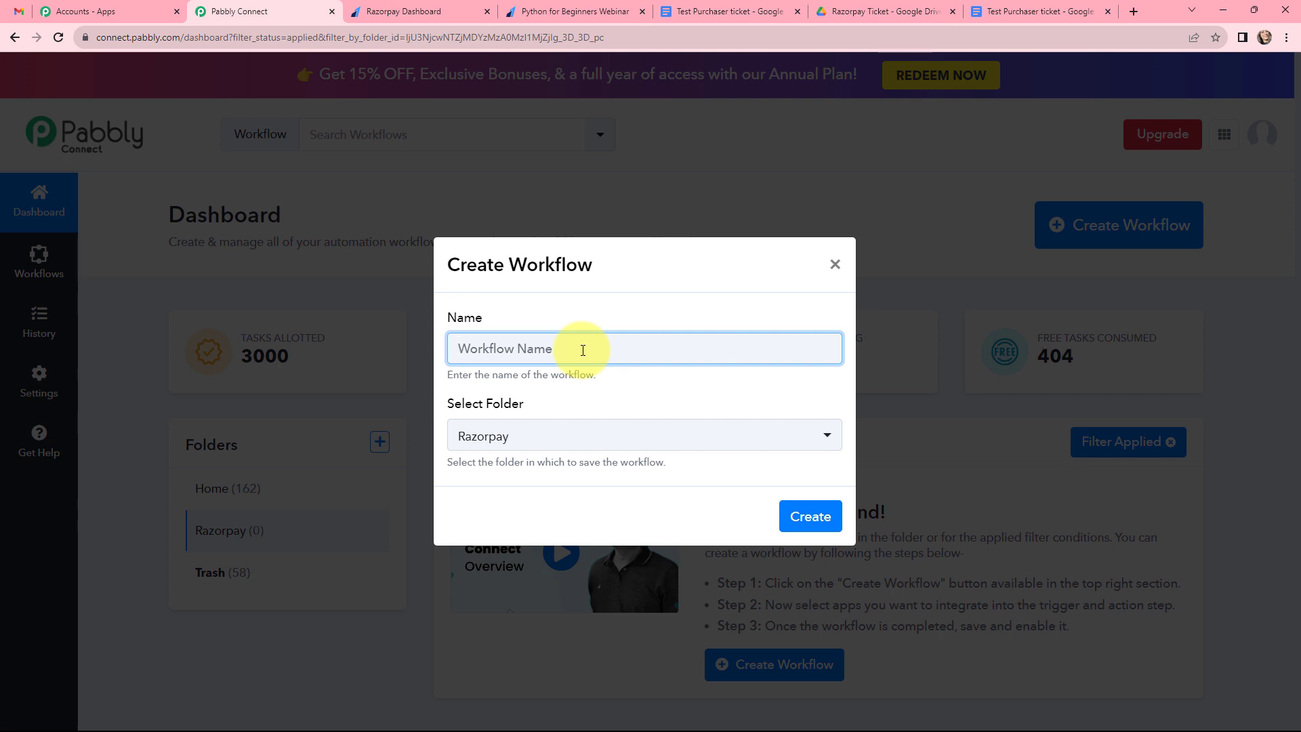
type("Create Personalized Tickets on Razorpay Event Booking")
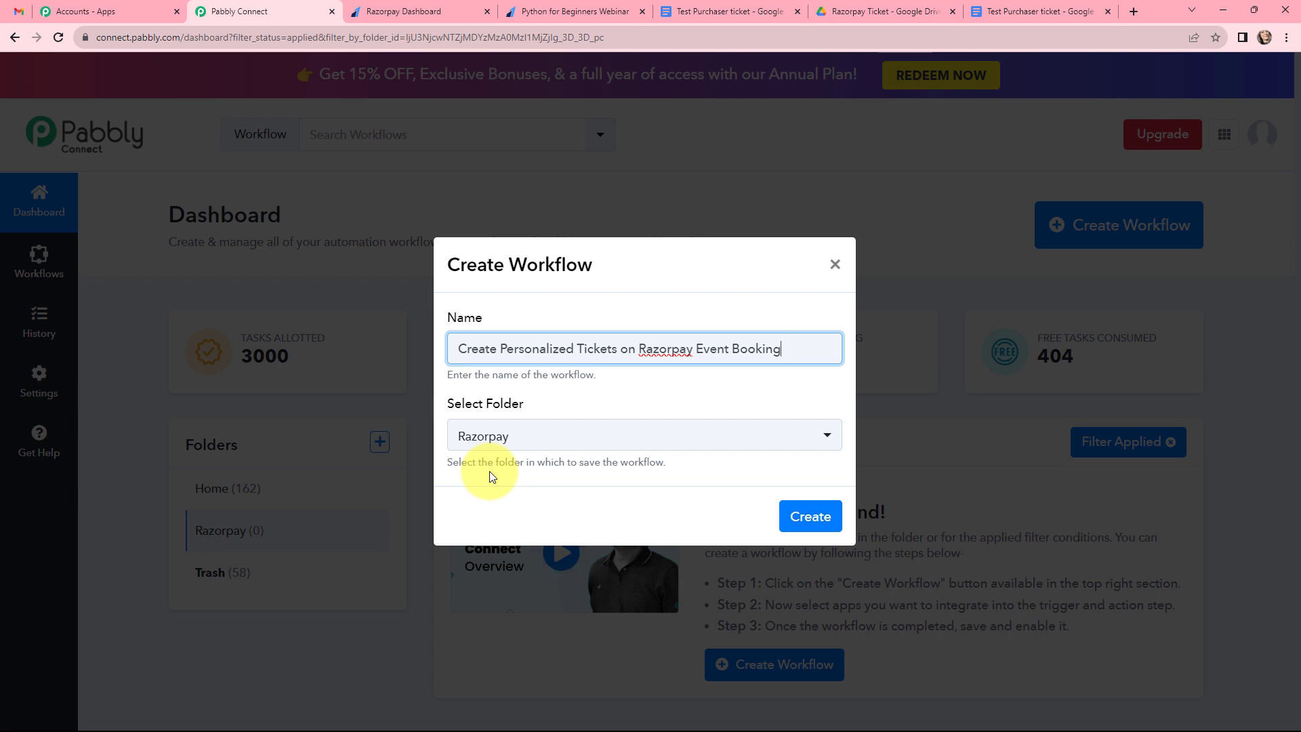
left_click(812, 517)
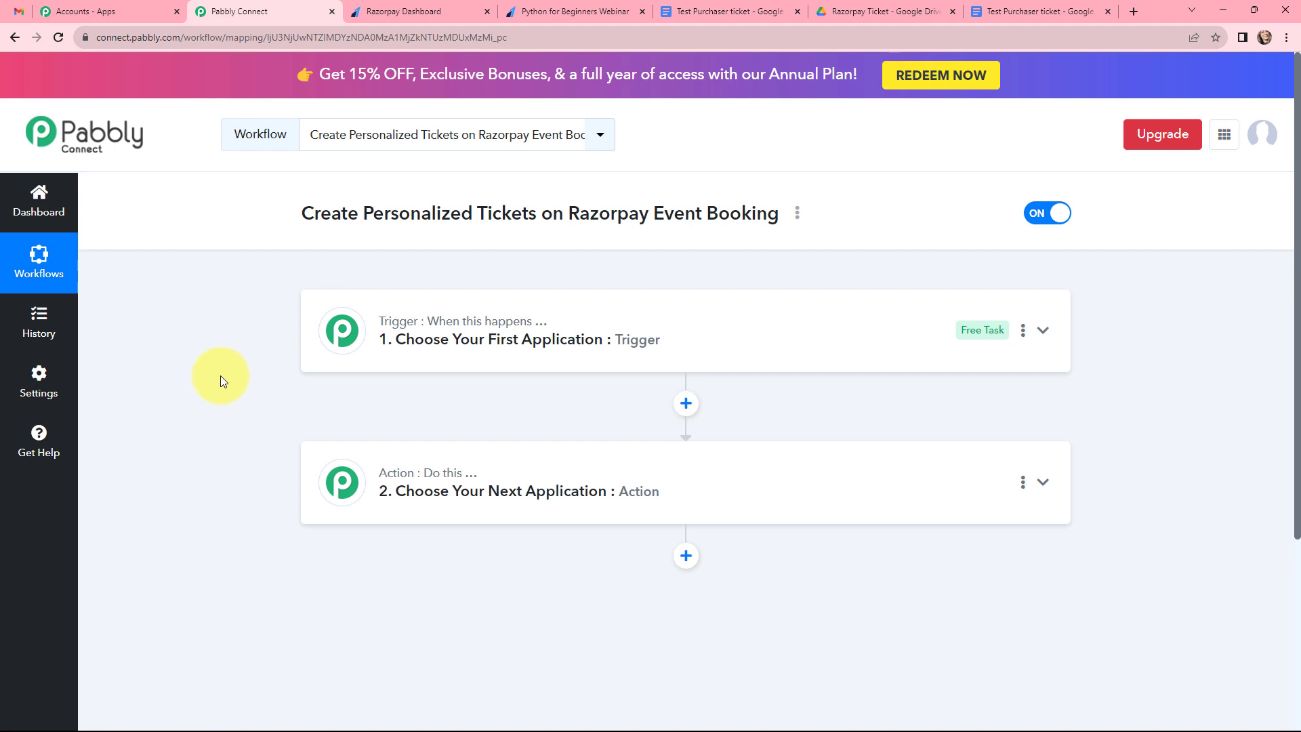
Set the trigger app to Razorpay with the Payment Captured event.
mouse_move(528, 326)
left_click(596, 339)
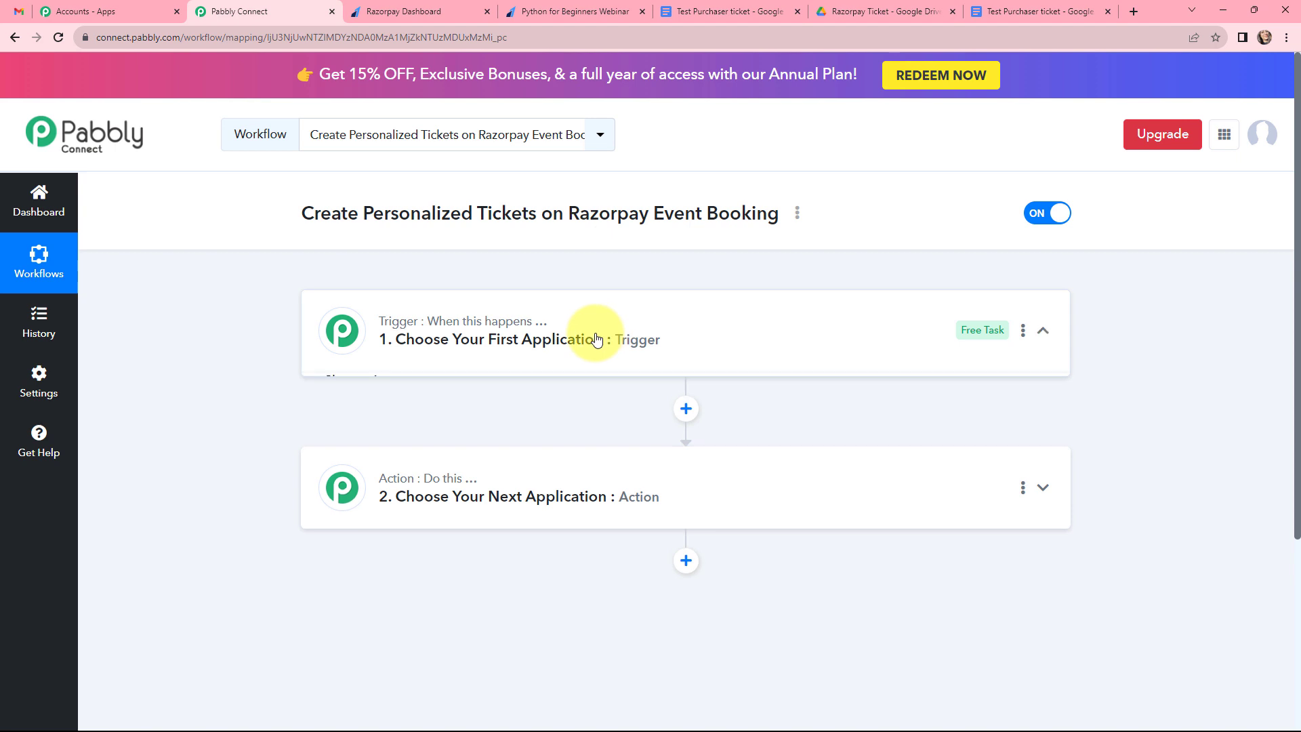
left_click(515, 427)
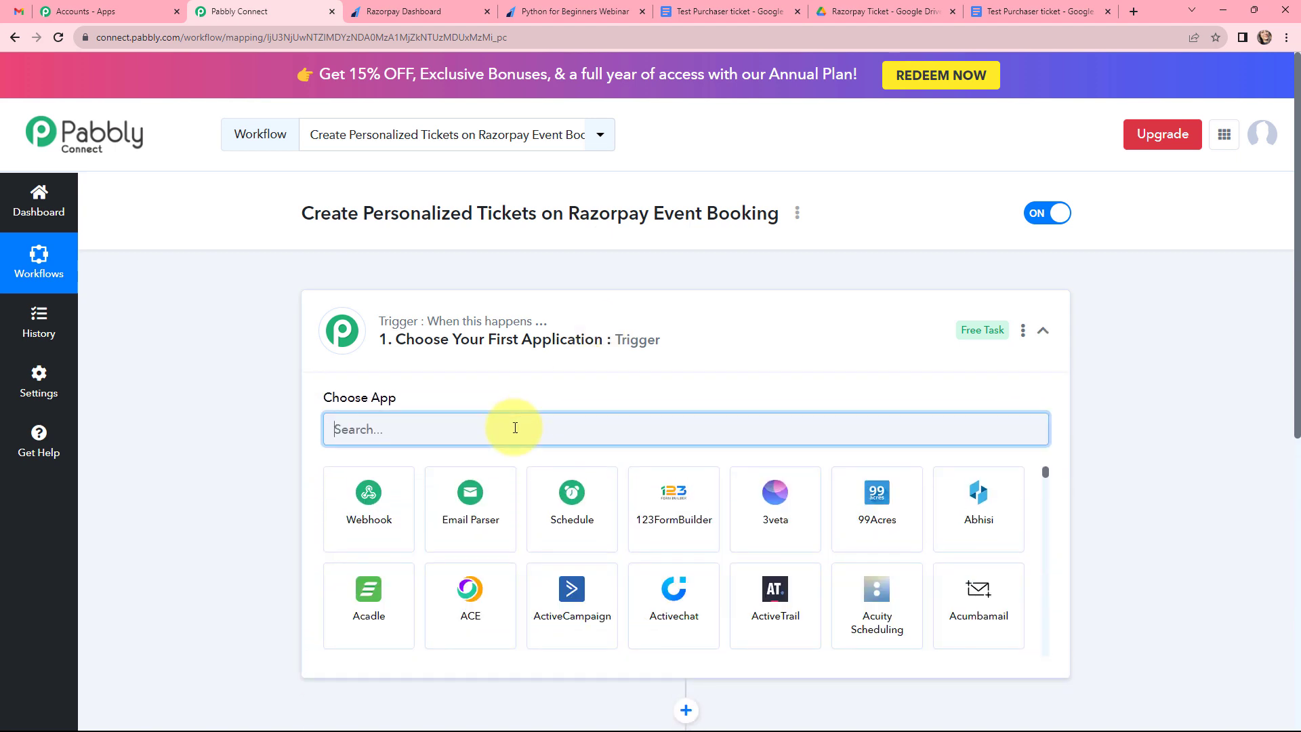
type("razor")
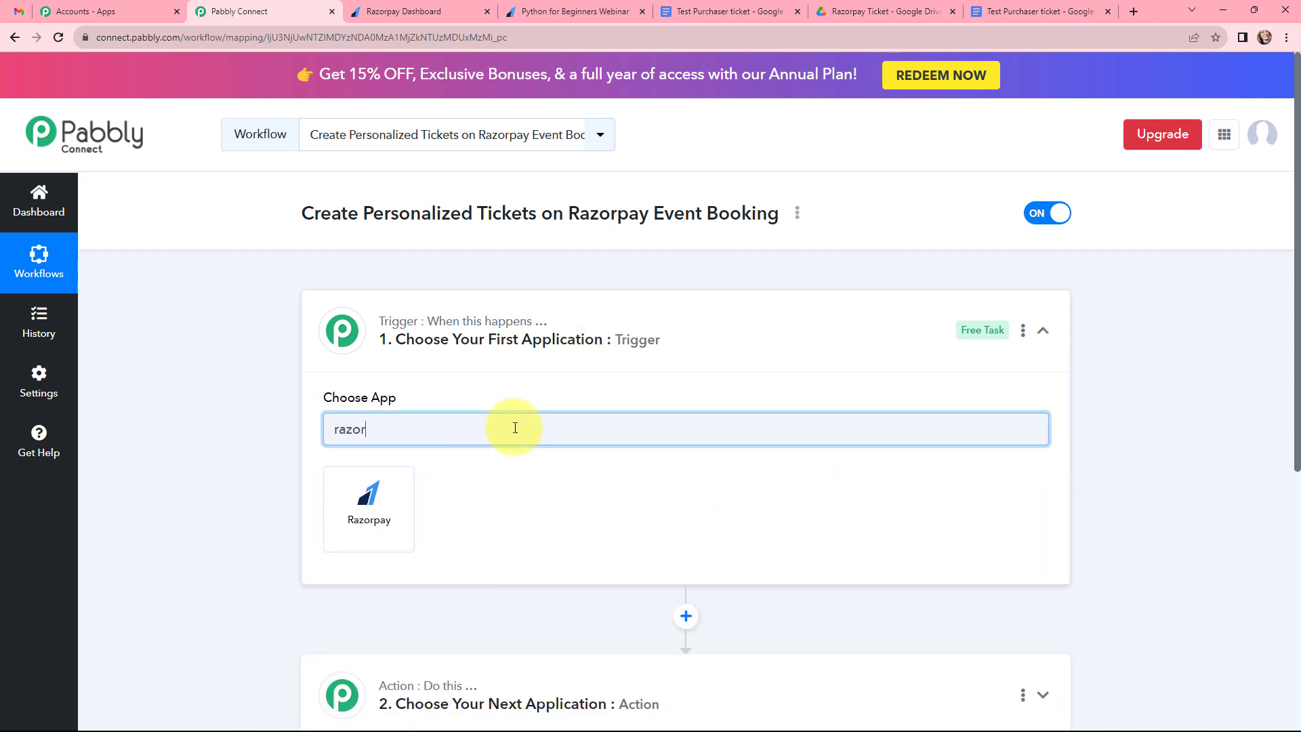
left_click(407, 504)
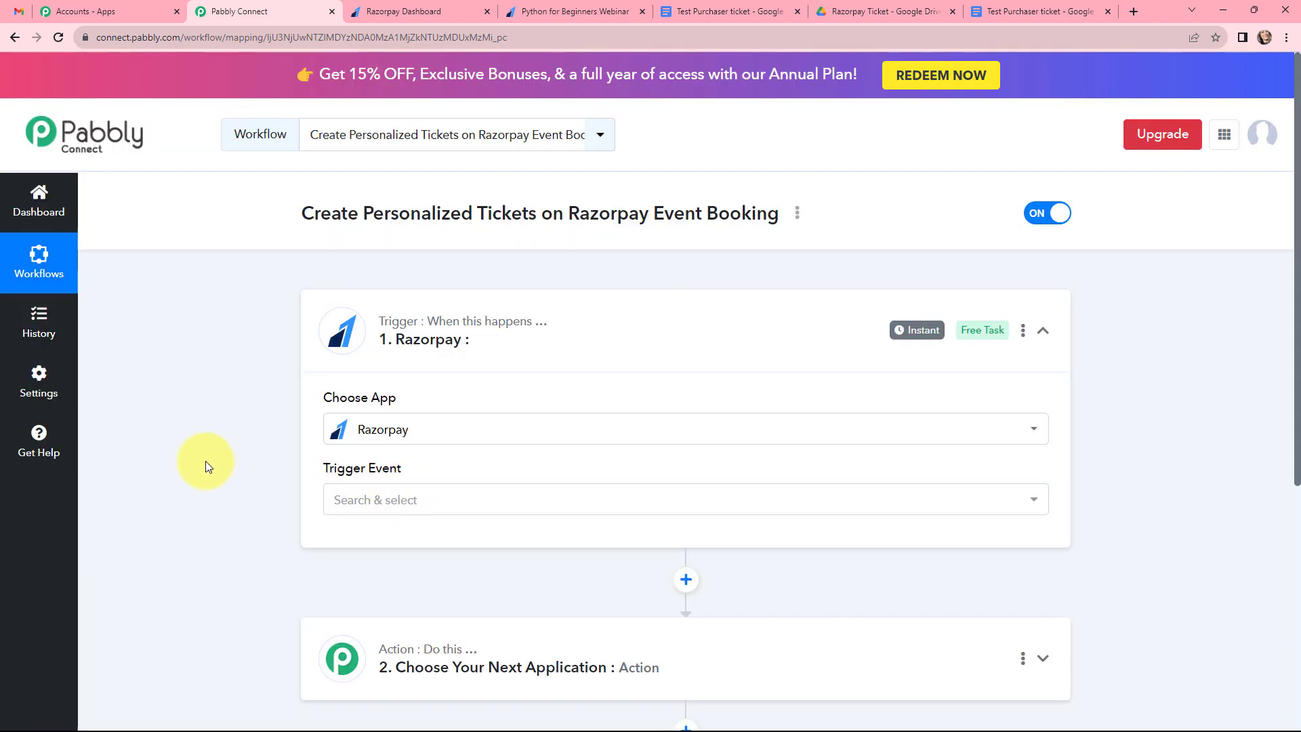
left_click(352, 504)
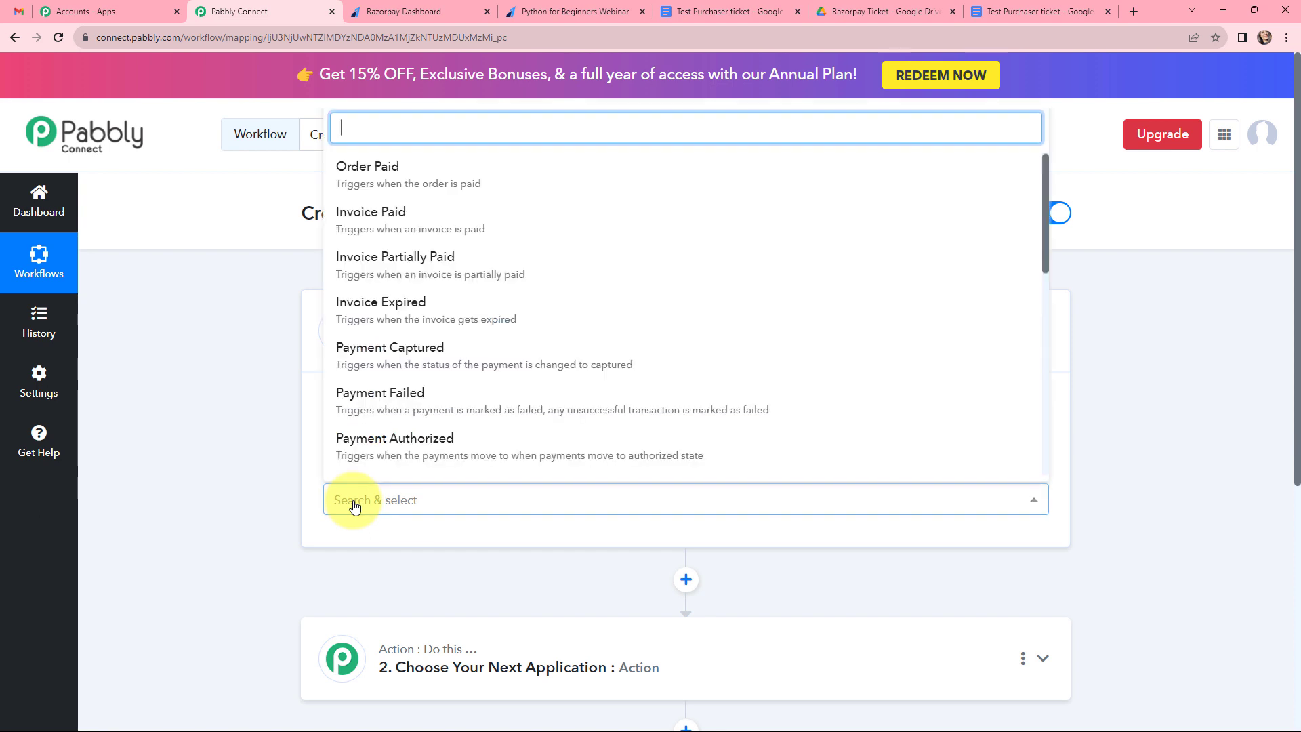
left_click(394, 359)
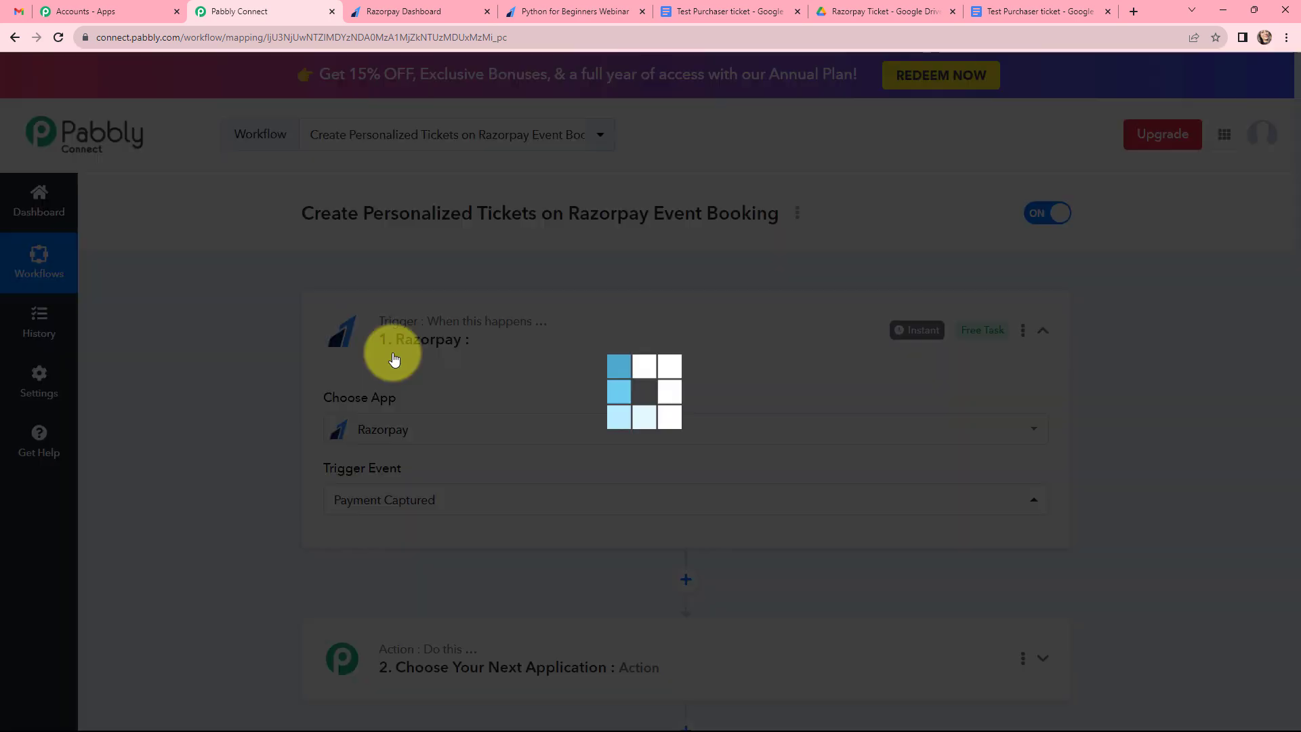
Review the generated webhook URL and setup instructions, then go to the Razorpay dashboard.
scroll(401, 383, "down", 2)
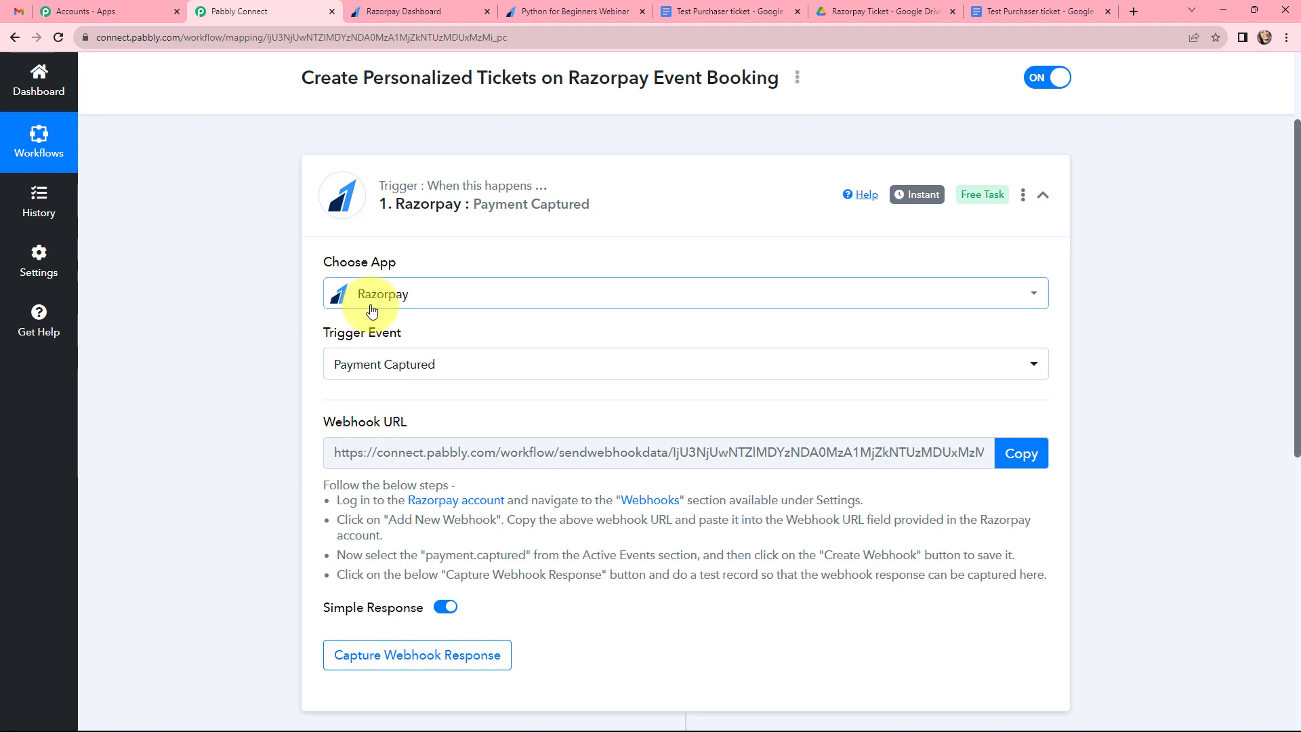
left_click_drag(320, 427, 408, 428)
left_click(326, 483)
left_click_drag(326, 483, 1070, 580)
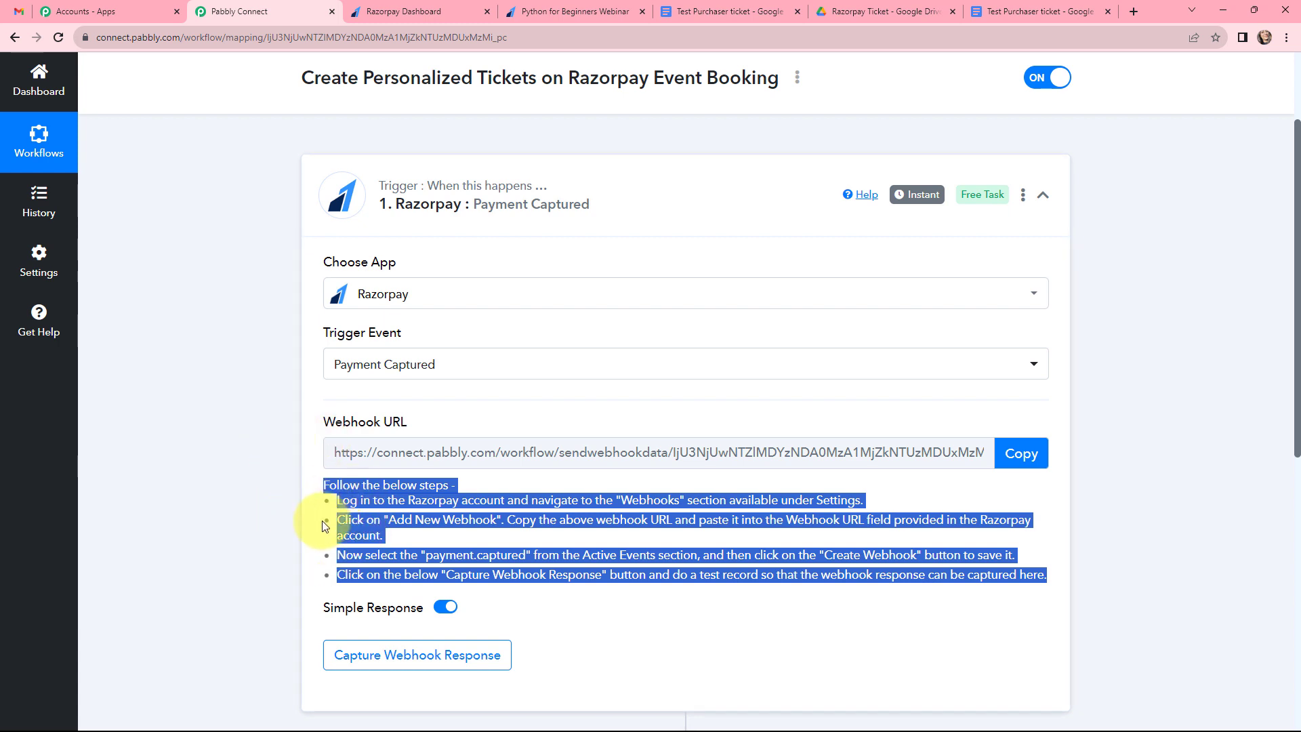
left_click(391, 9)
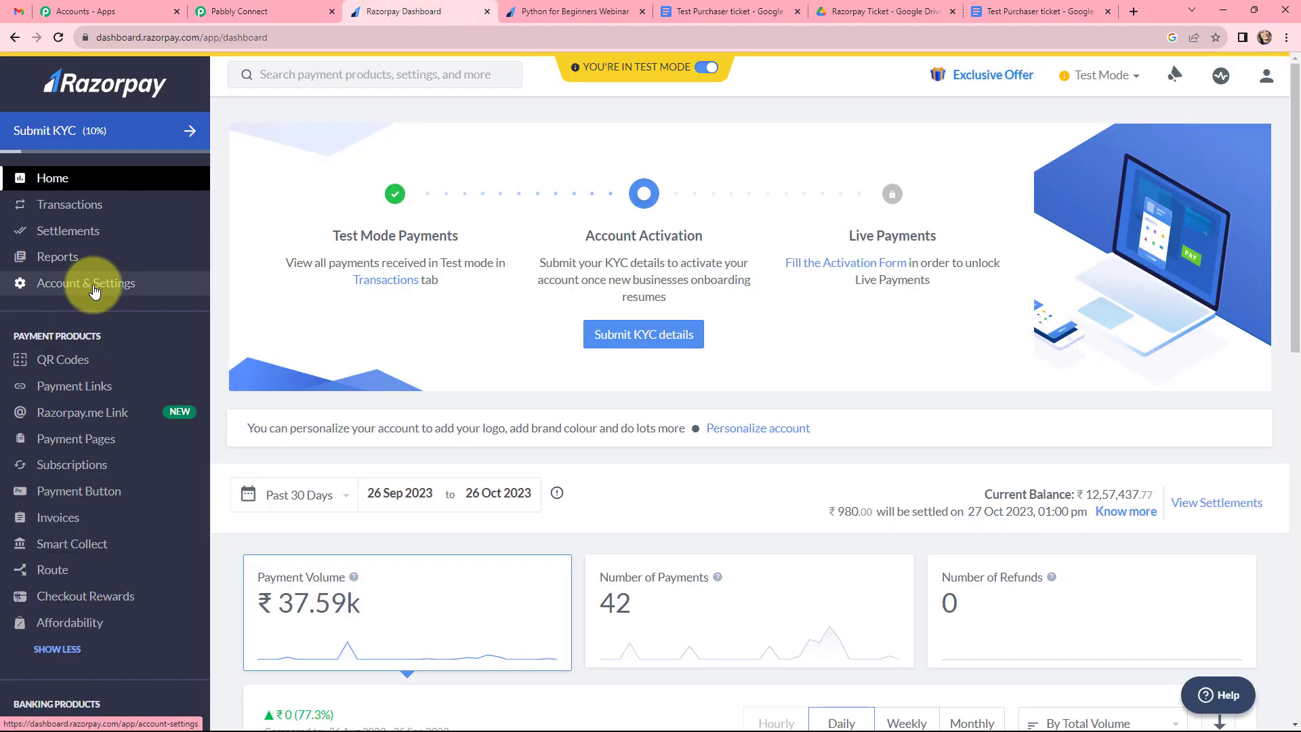
Open Razorpay's Add New Webhook form and copy the Pabbly workflow's webhook URL.
left_click(94, 291)
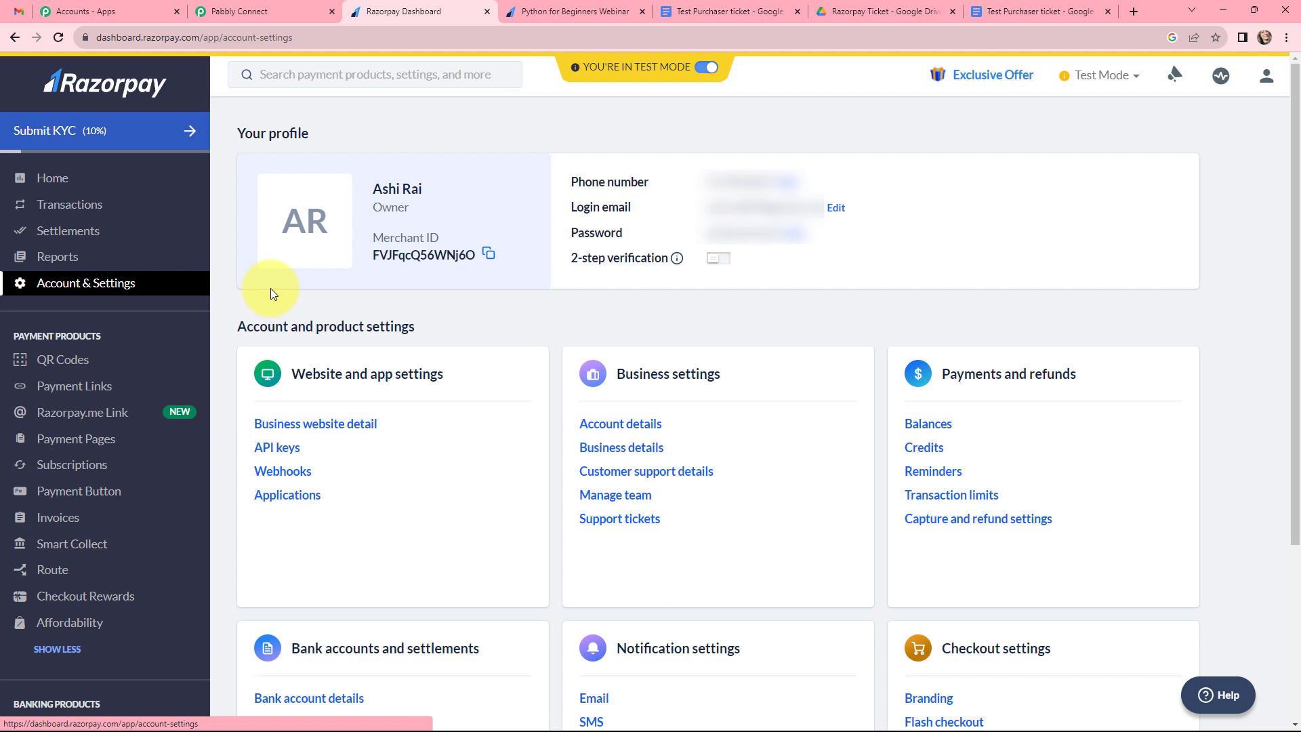
left_click(282, 472)
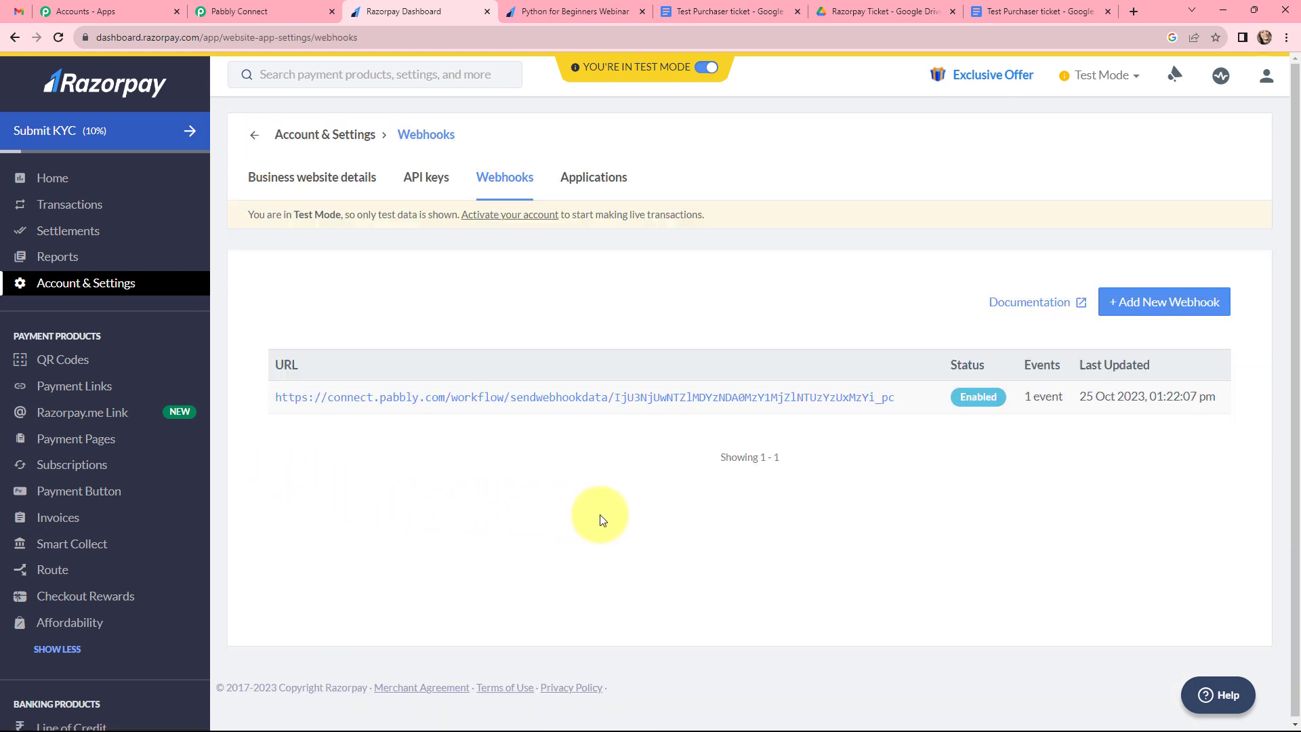
left_click(1165, 306)
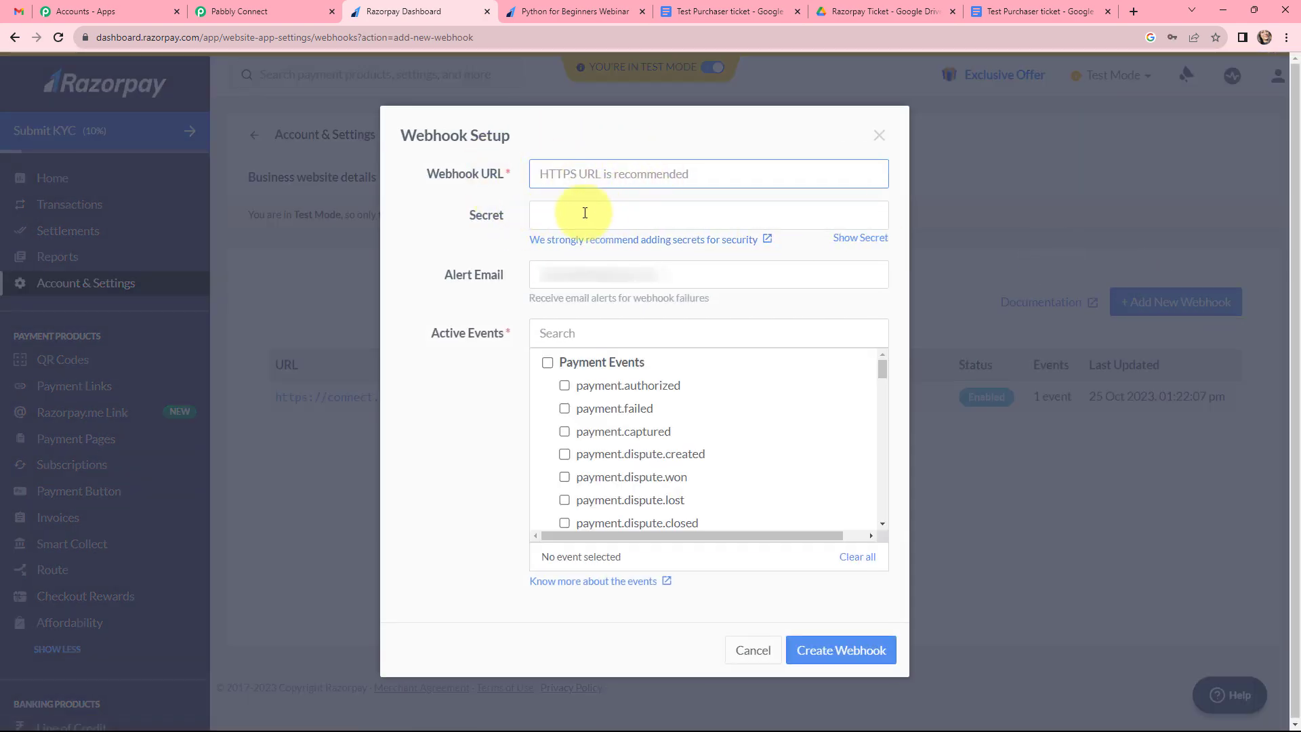
left_click(246, 6)
left_click(1014, 452)
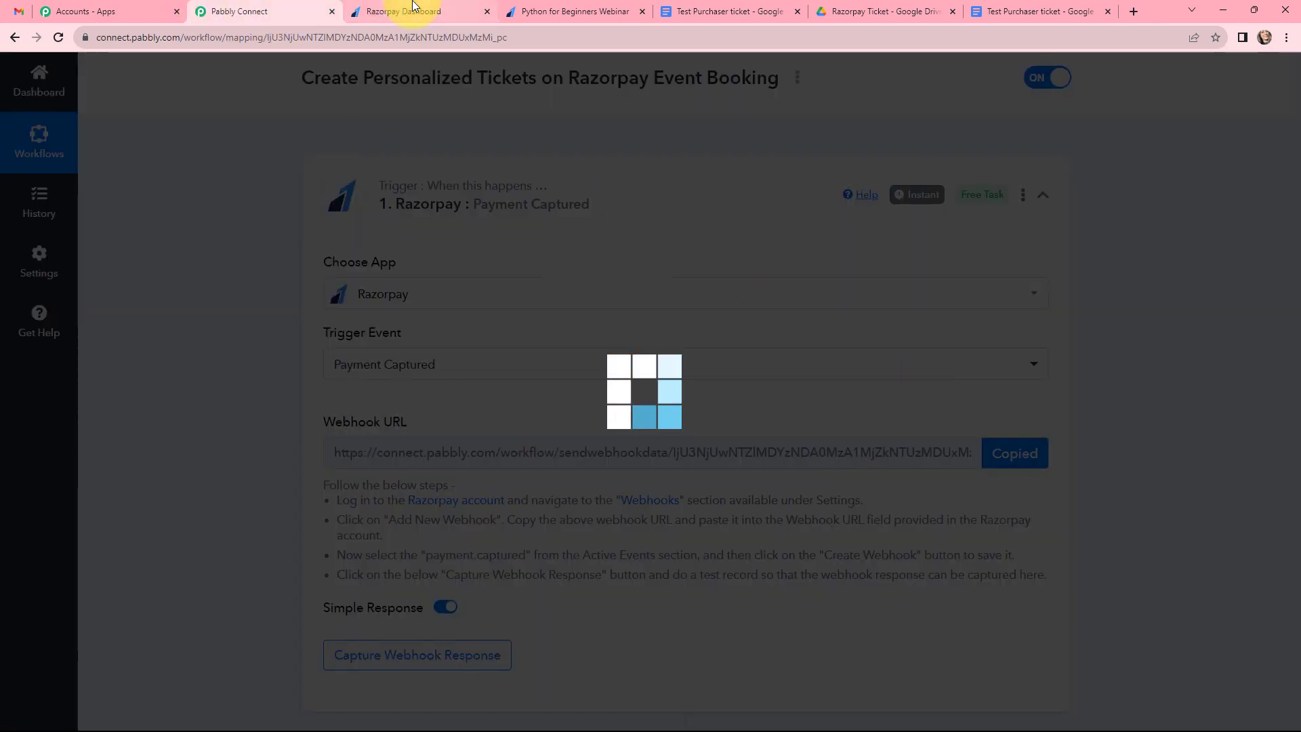
left_click(410, 11)
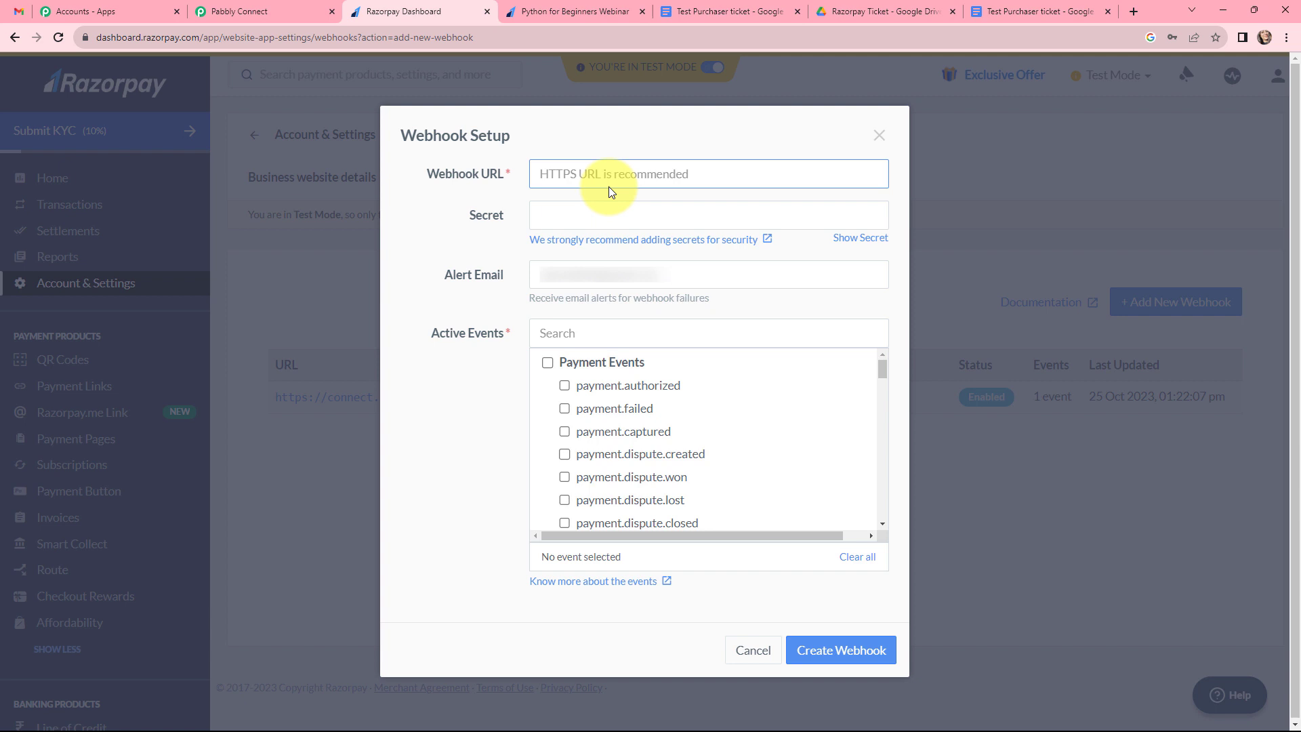
Paste the URL, subscribe to payment.captured, and create the webhook in Razorpay.
key("ctrl+v")
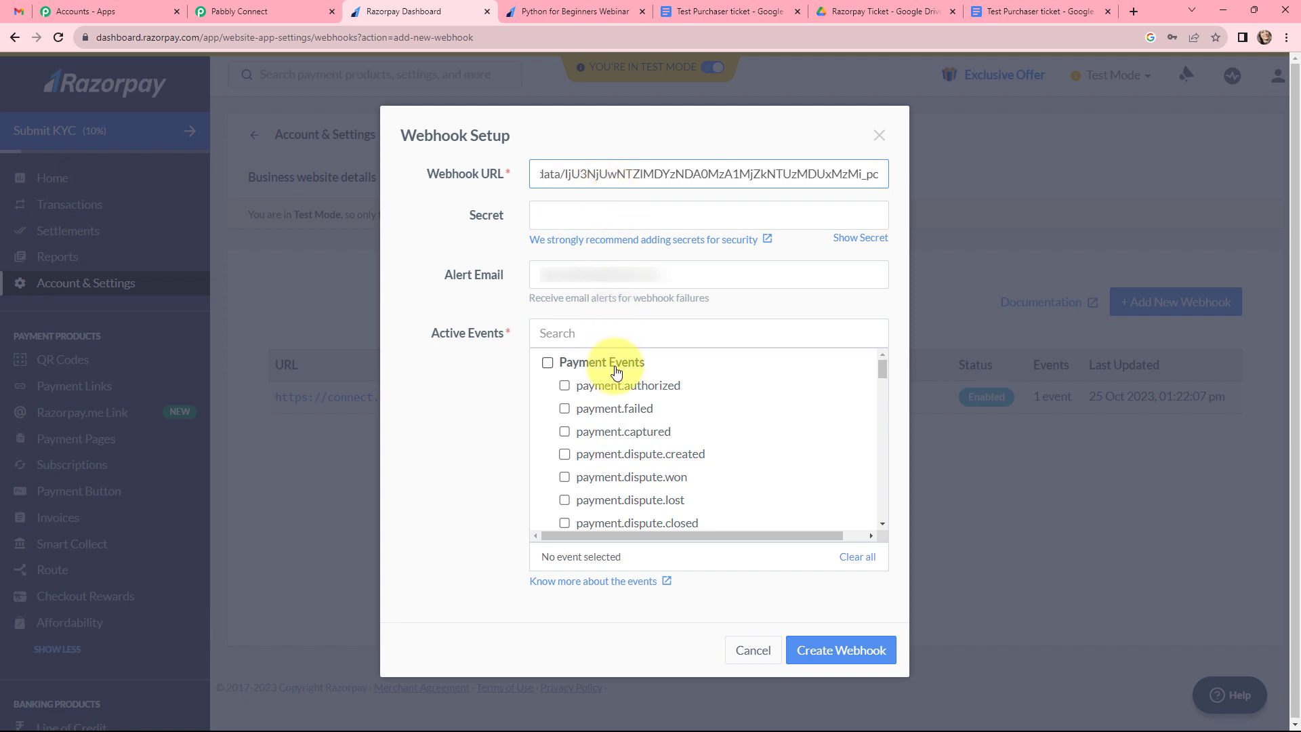
left_click(566, 433)
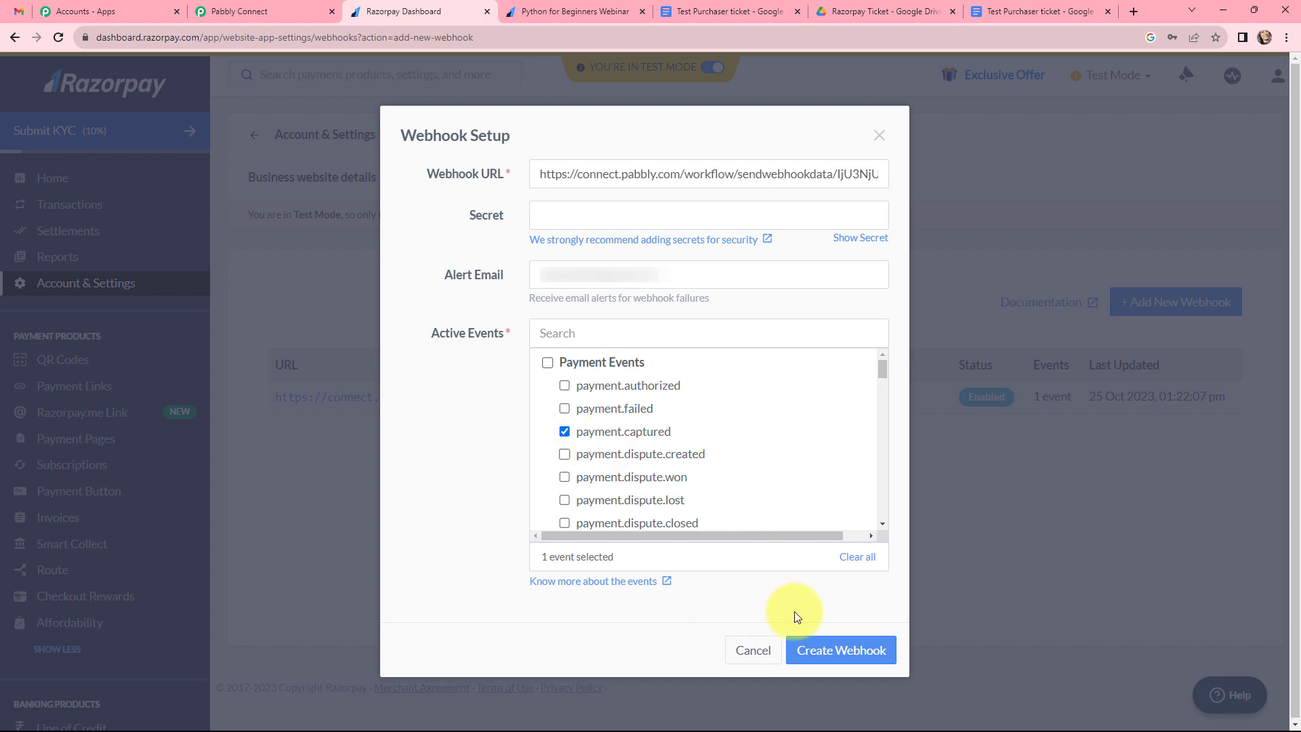
left_click(833, 654)
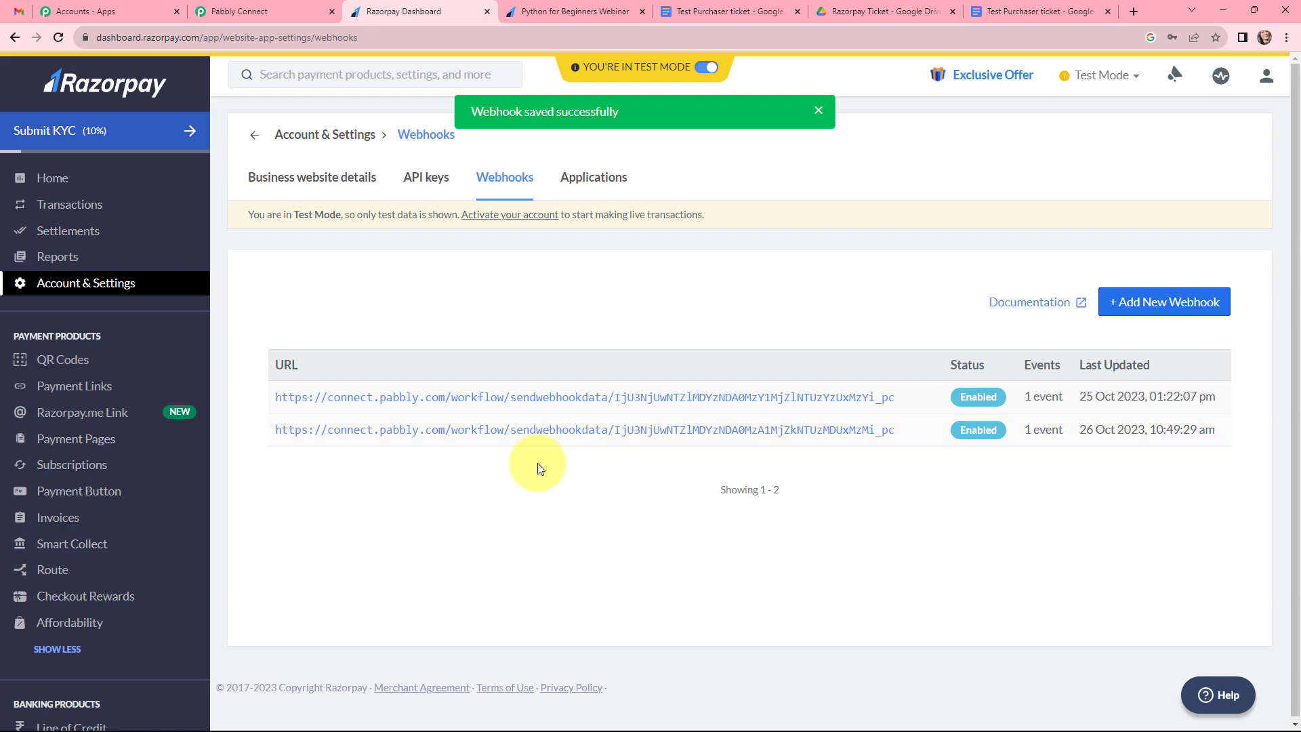
left_click(264, 10)
mouse_move(403, 620)
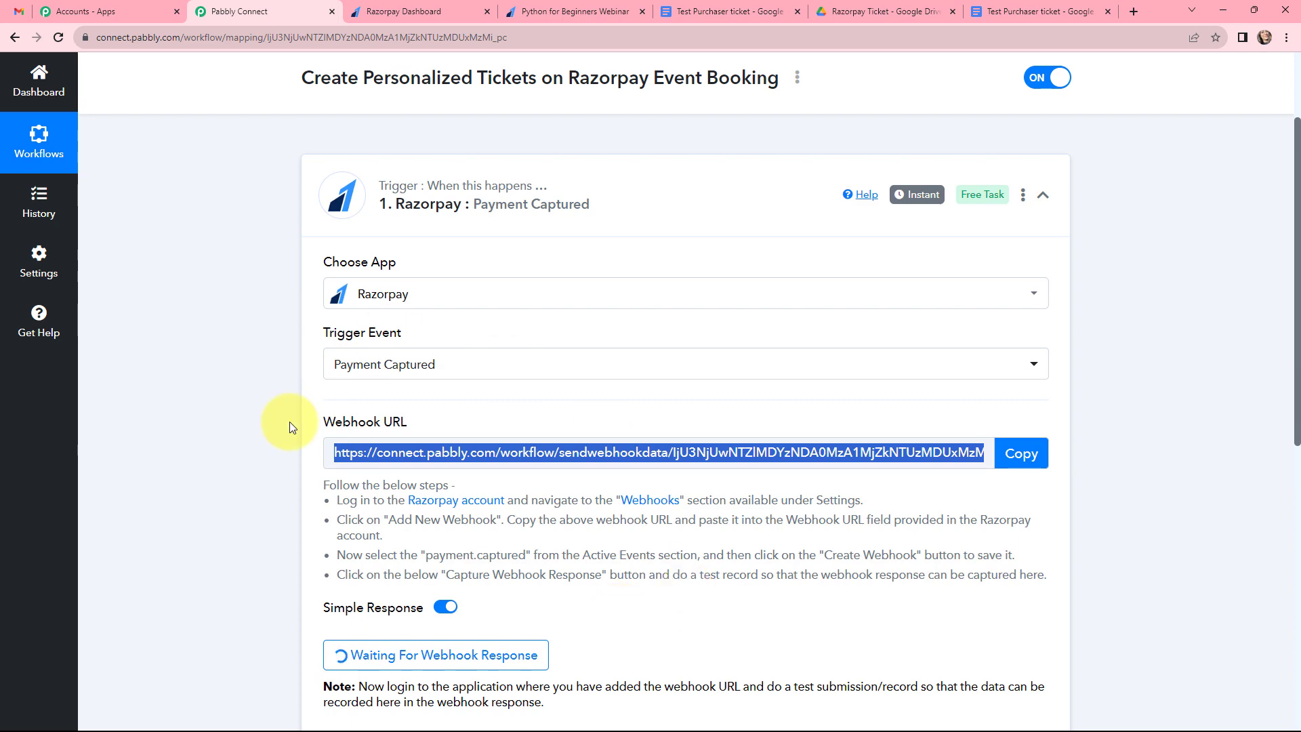
Switch to the Razorpay Dashboard's Payment Pages list.
key("ctrl+Tab")
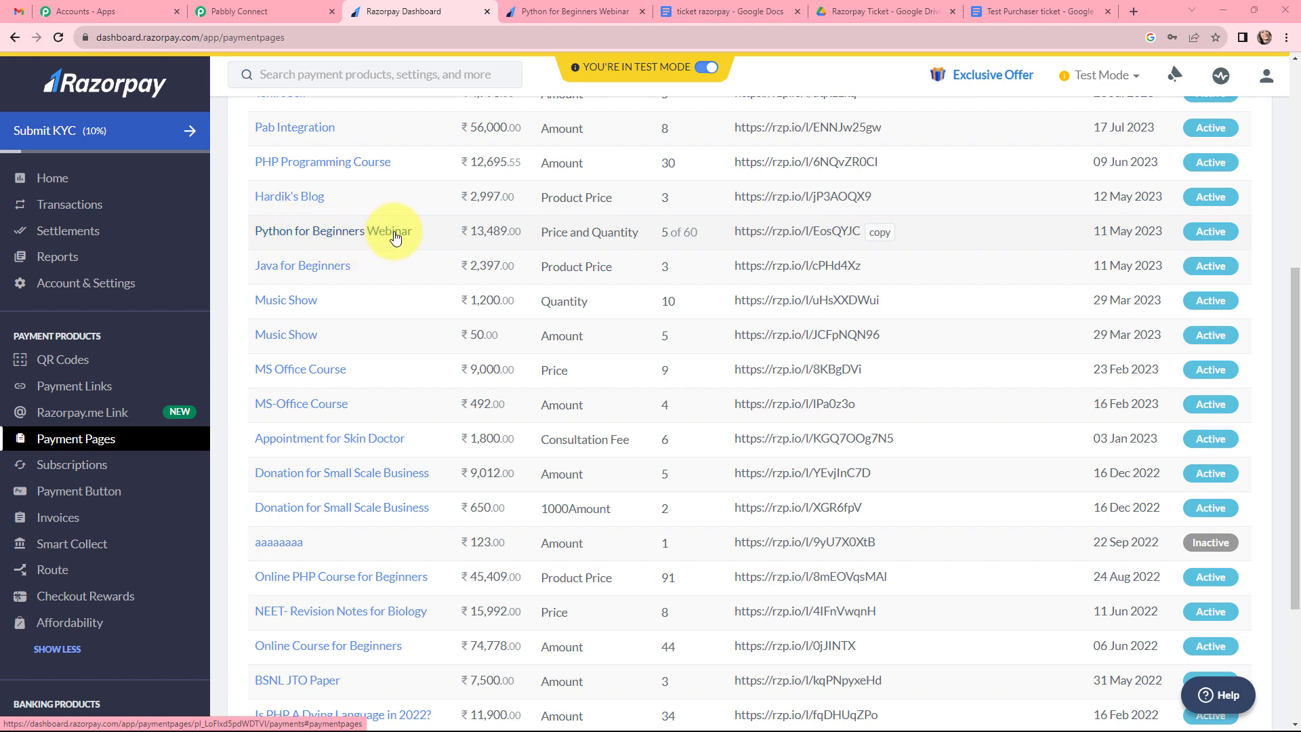
Switch to the Python for Beginners Webinar payment page filled in for two seats.
key("ctrl+Tab")
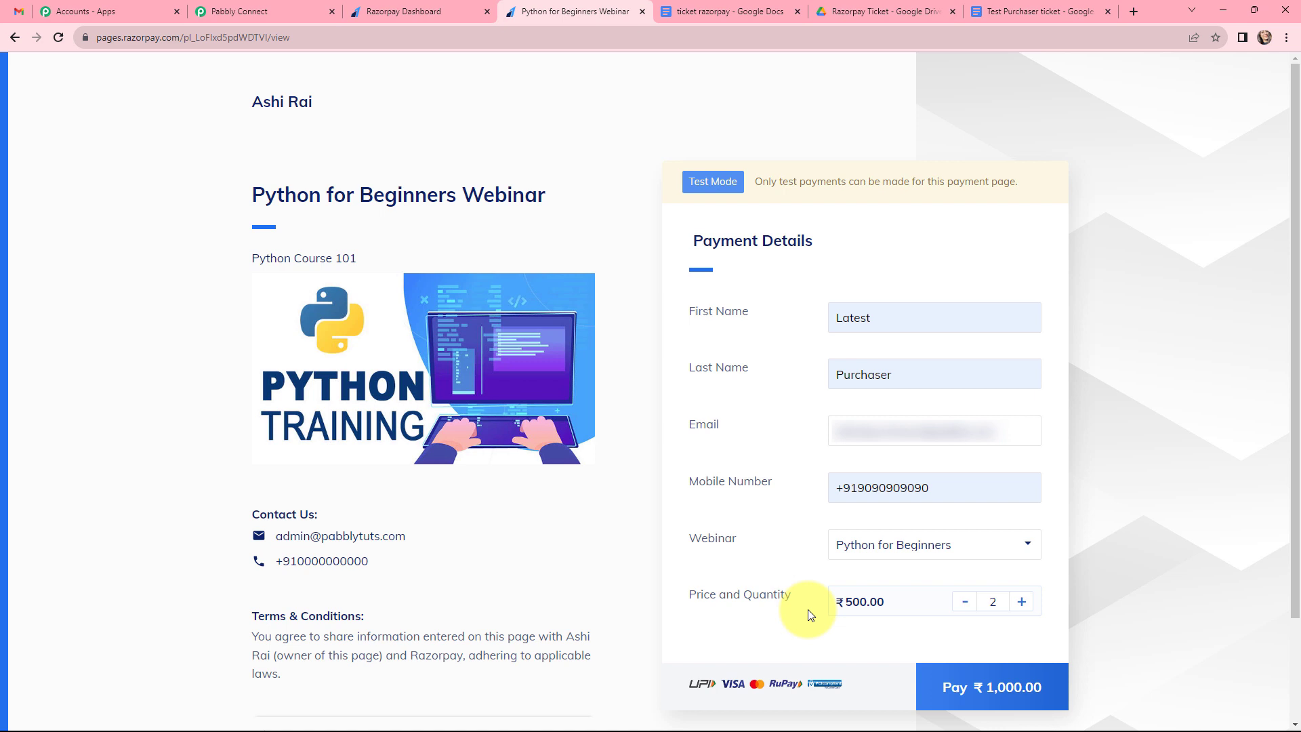
Pay ₹1,000 by card, entering the test card number, expiry 11/23, holder name and CVV.
left_click(1006, 687)
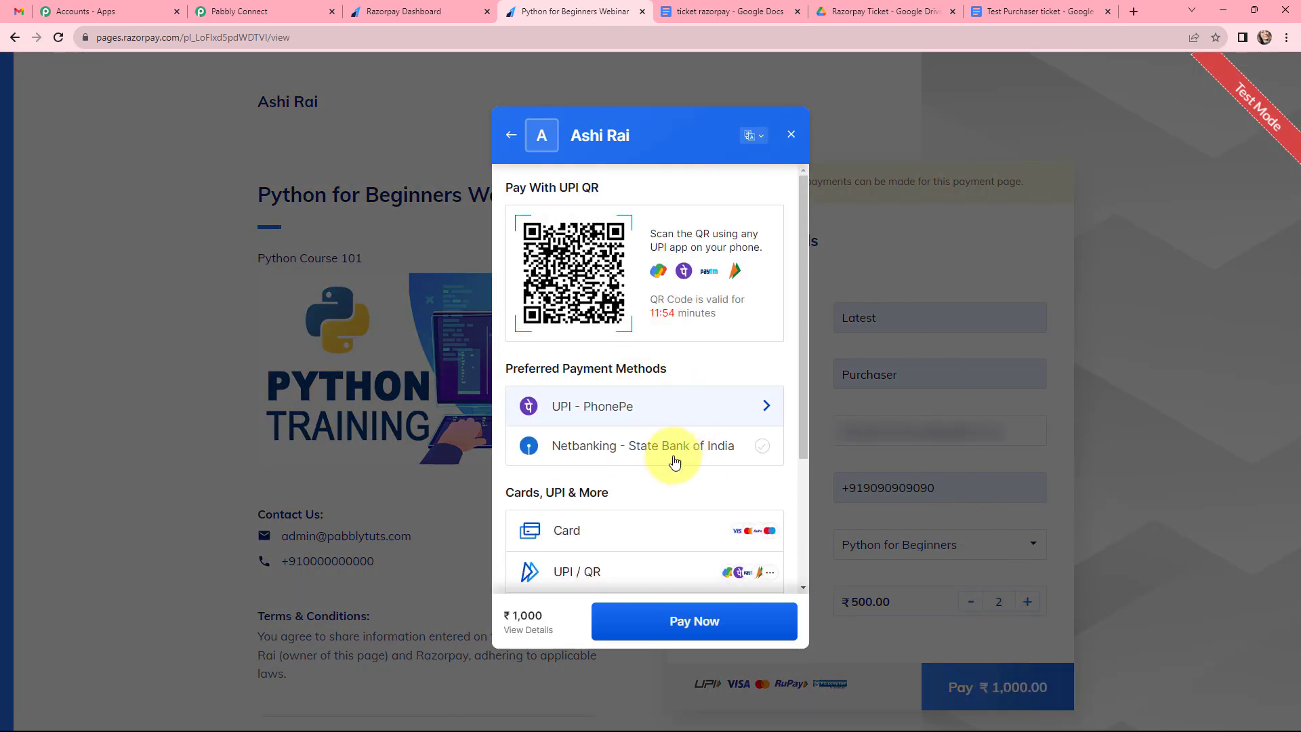
left_click(563, 529)
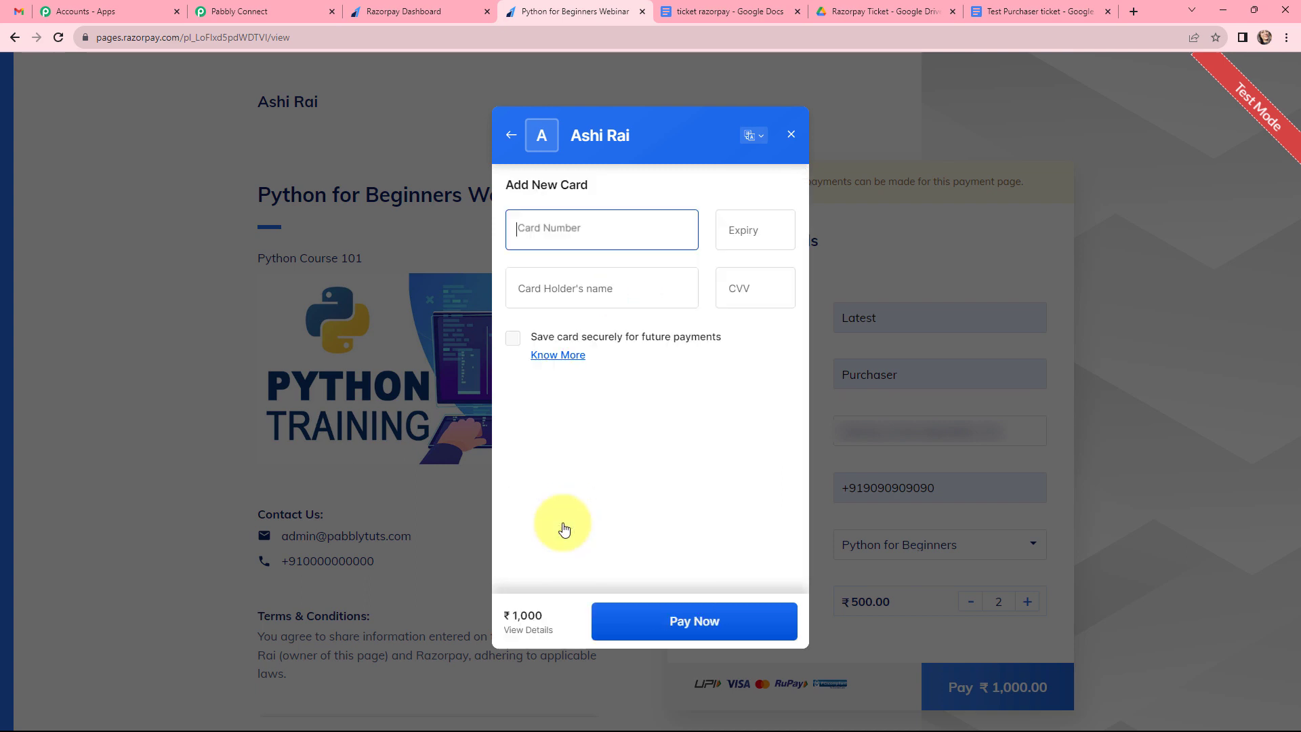
type("4111 1111 1111 1111")
left_click(723, 227)
type("1123")
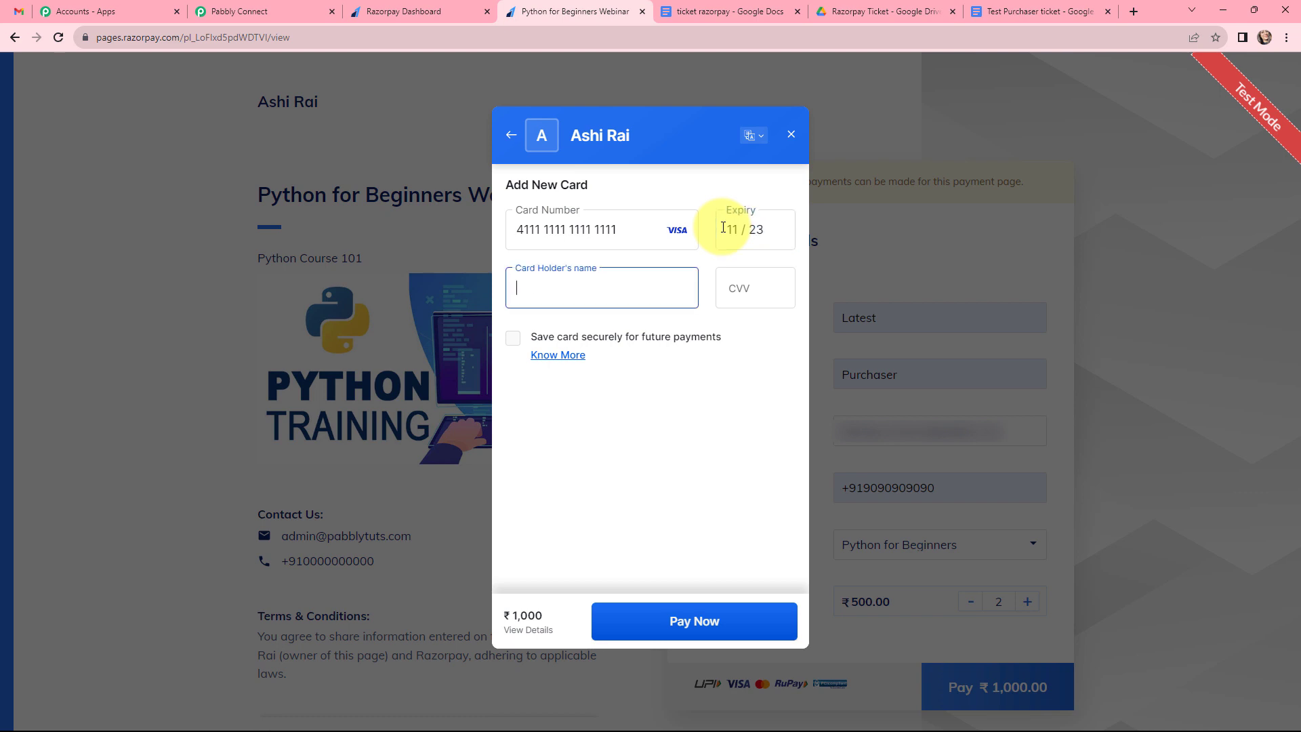
left_click(613, 282)
left_click(618, 339)
left_click(746, 288)
type("123")
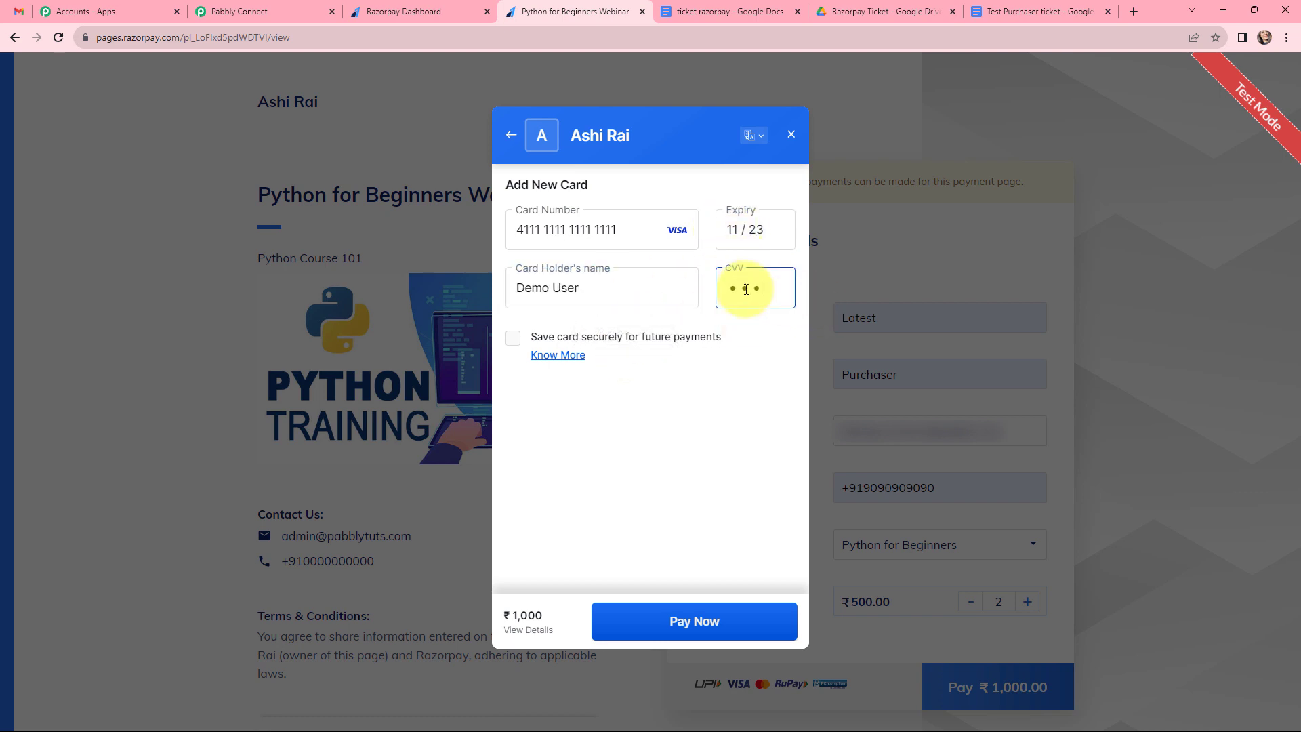
left_click(683, 617)
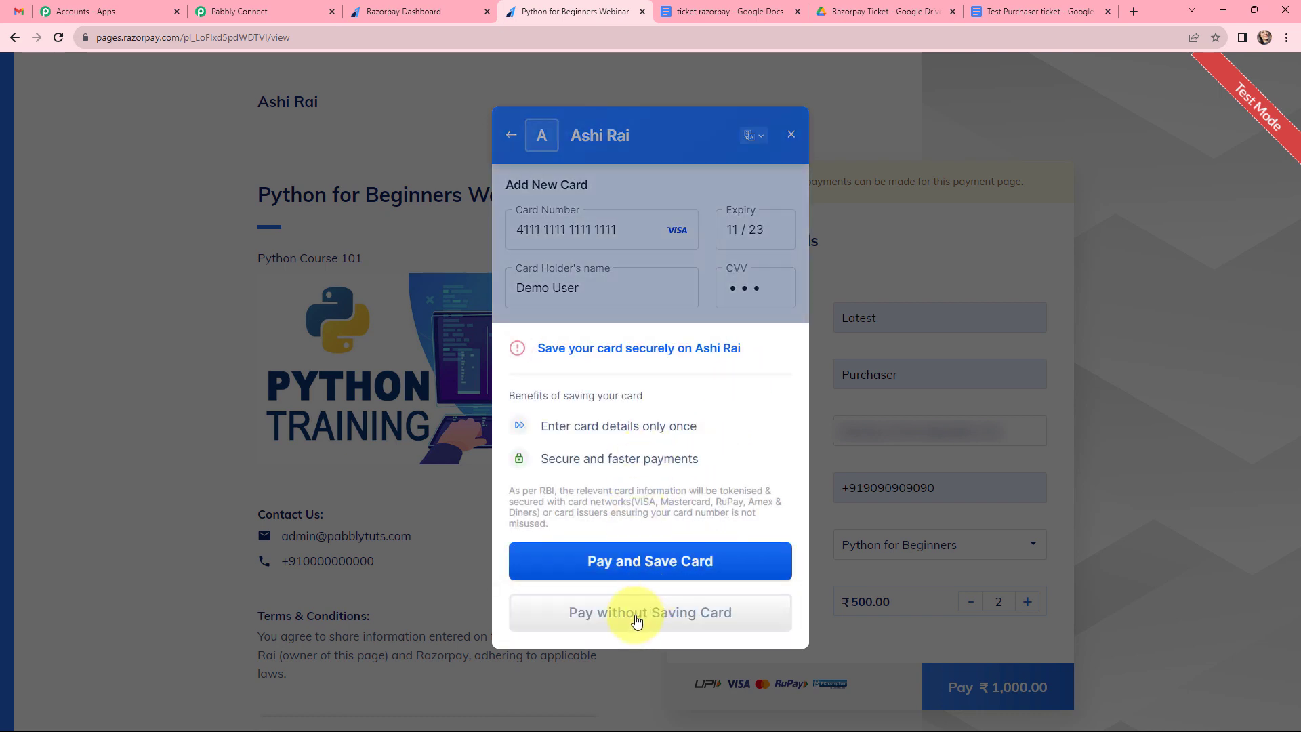
Pay without saving the card, submit the OTP, and return to Pabbly Connect.
left_click(637, 613)
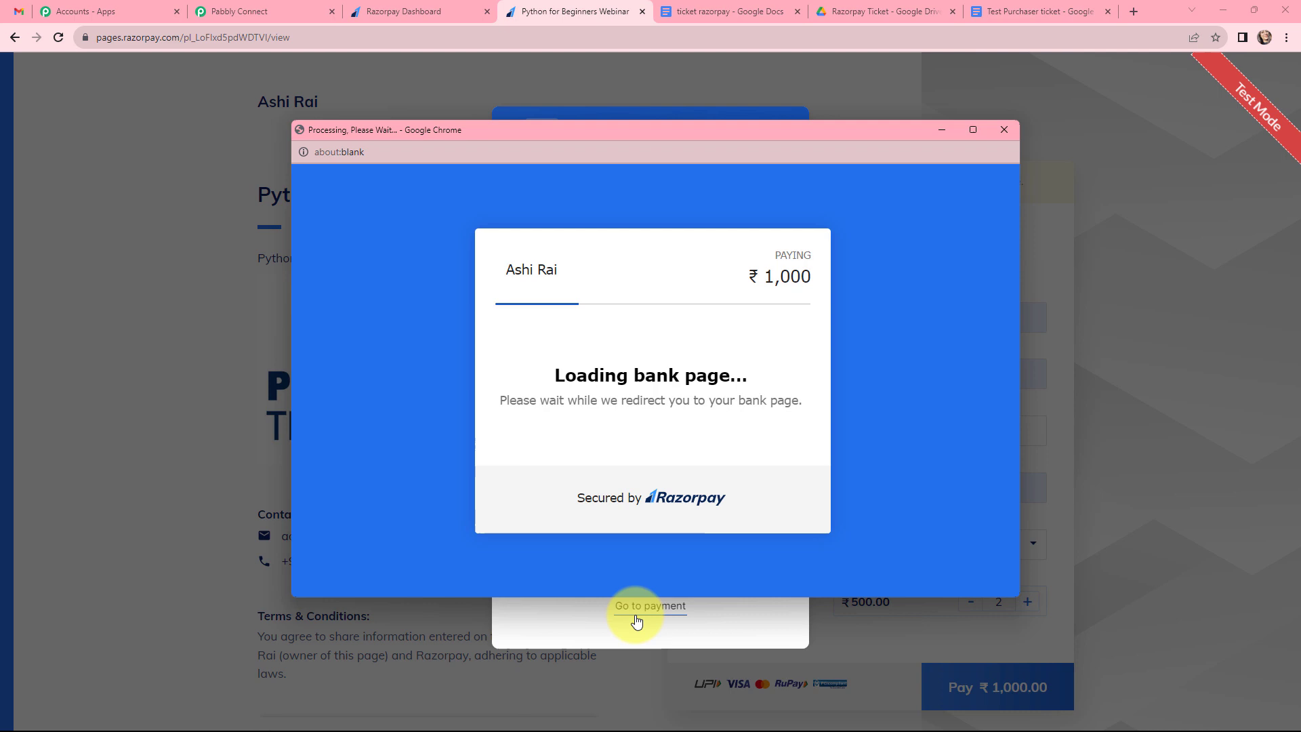
type("11111")
key("BackSpace")
left_click(683, 473)
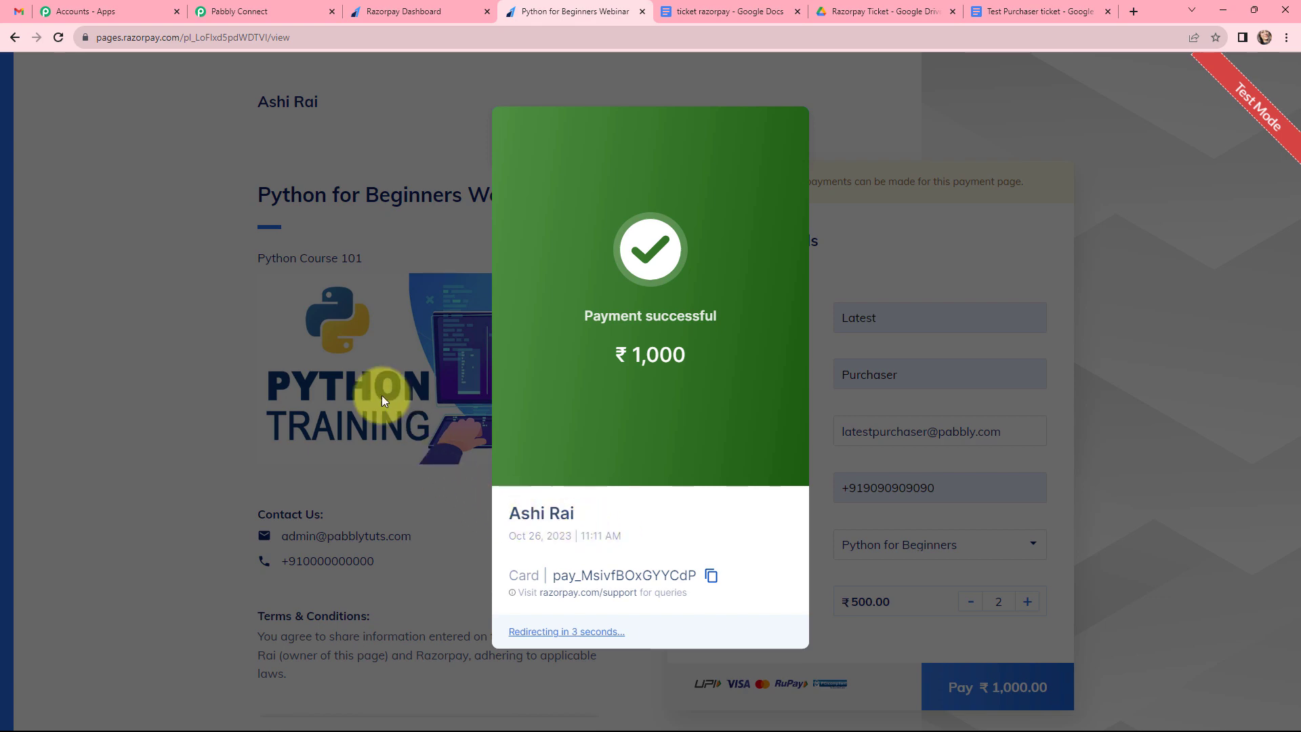
left_click(269, 8)
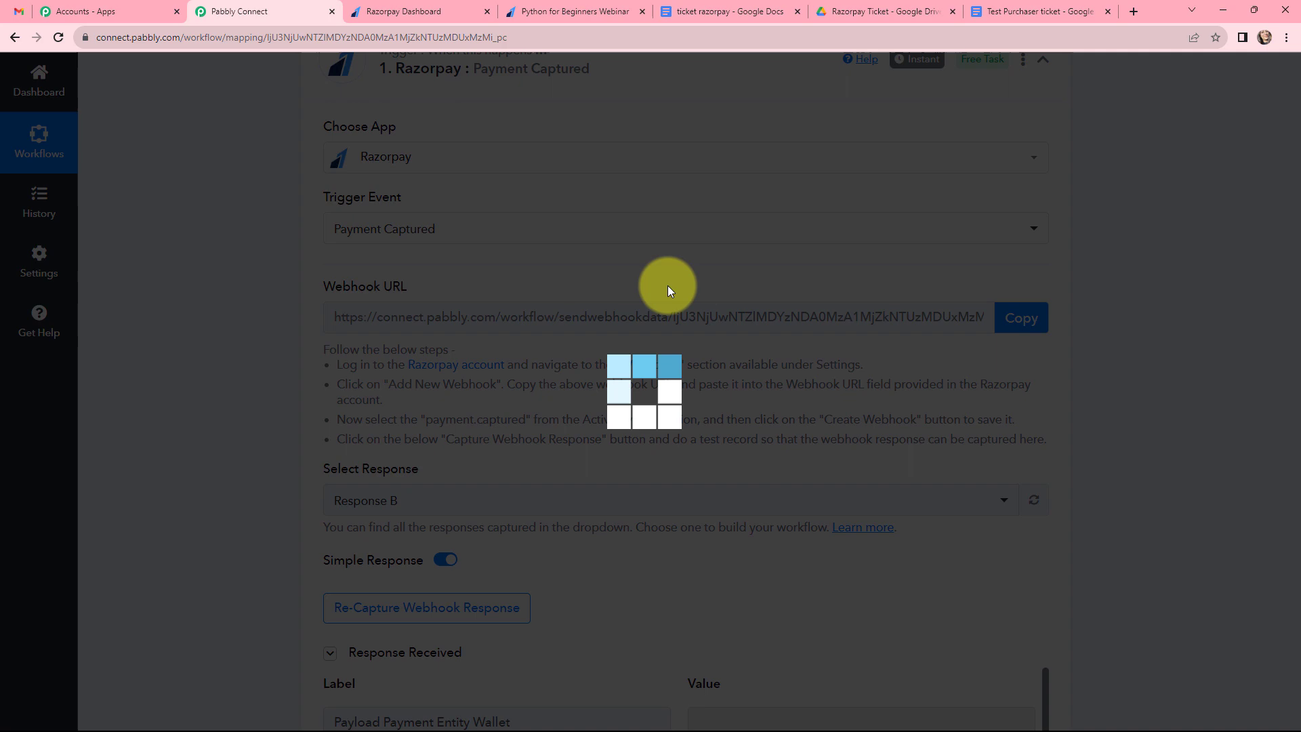
scroll(631, 254, "down", 7)
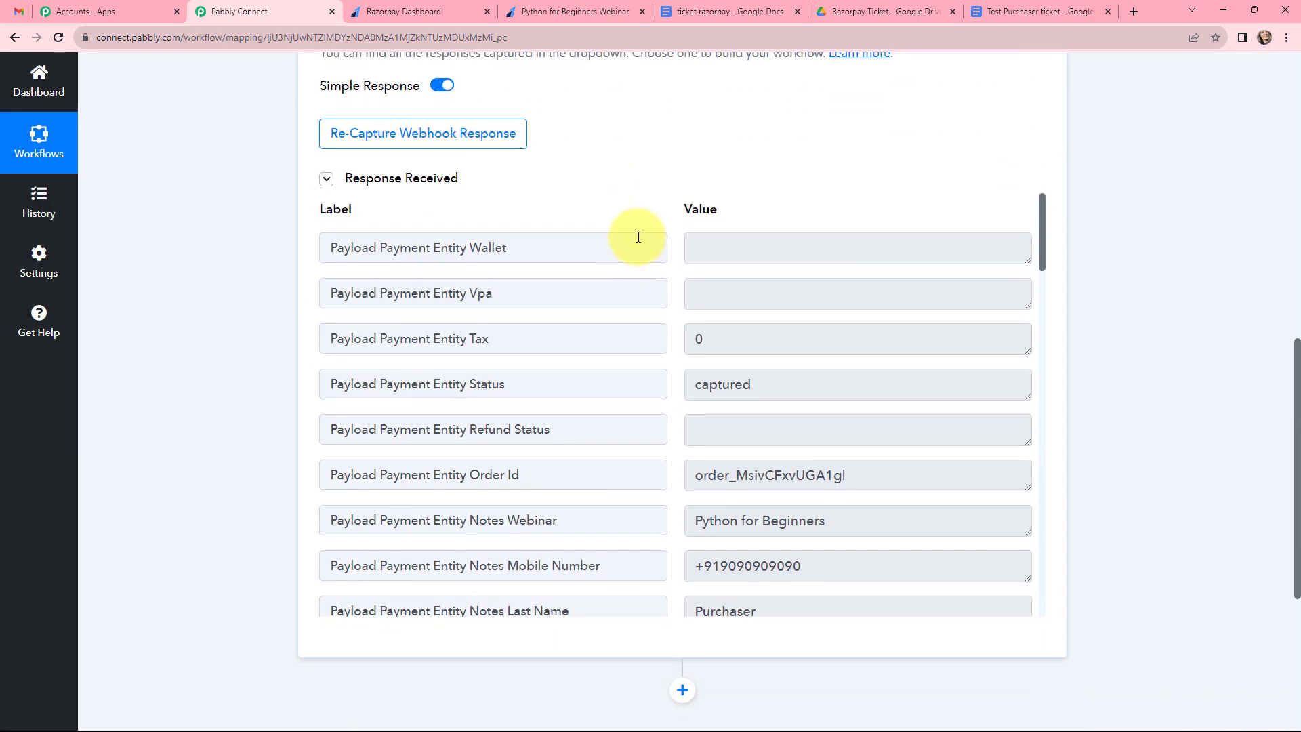
left_click(771, 381)
double_click(738, 381)
left_click(1040, 243)
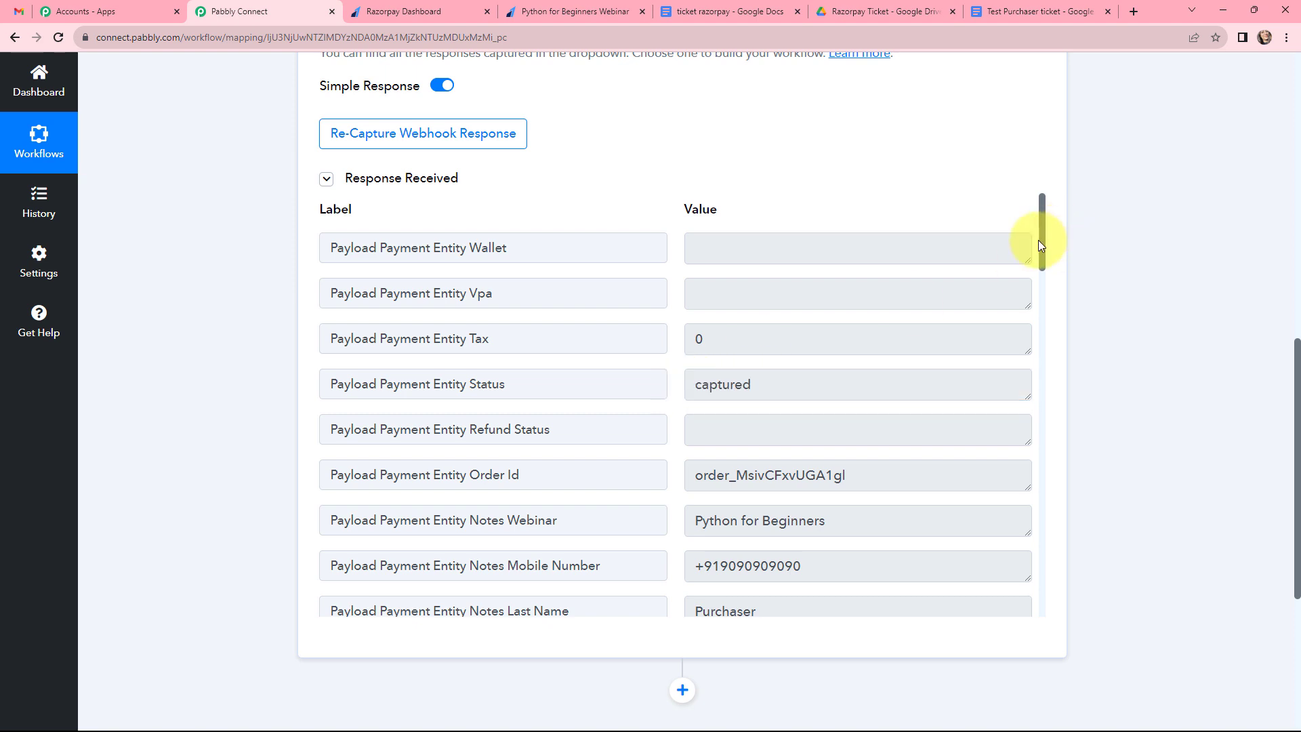
left_click_drag(1041, 243, 1018, 566)
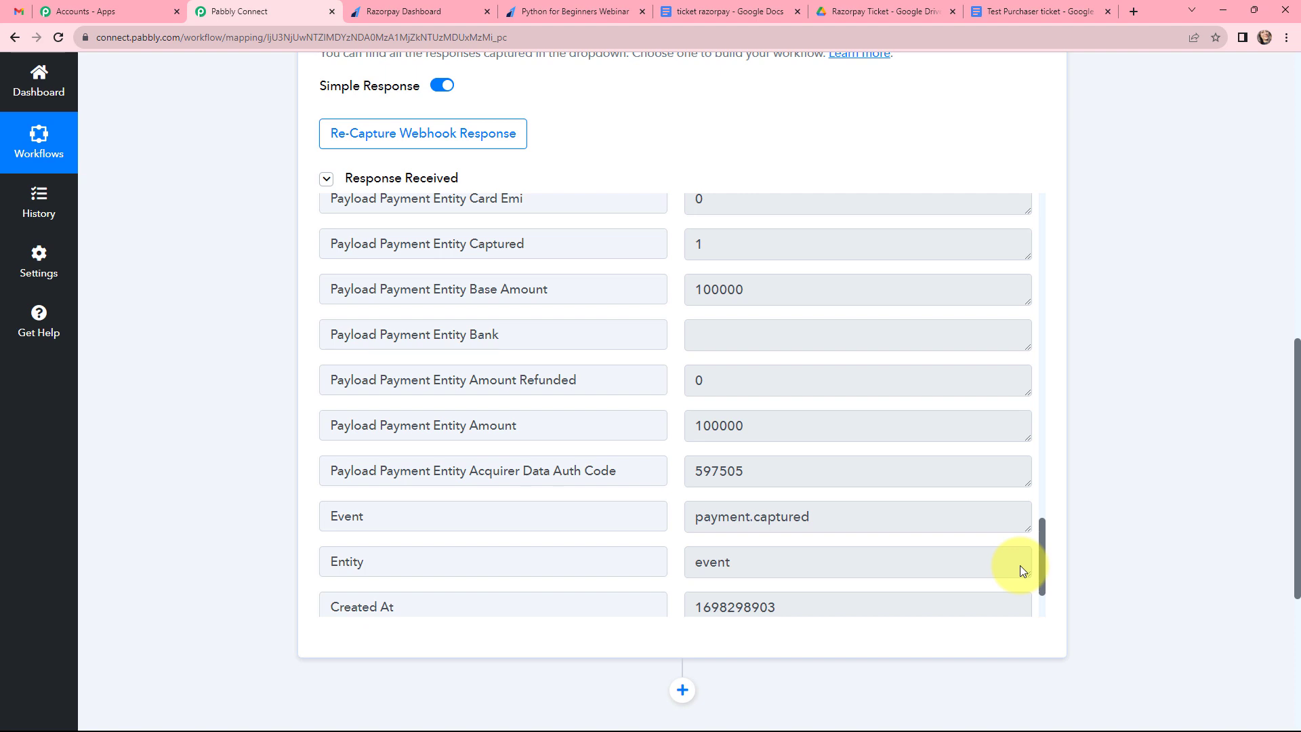
scroll(1165, 344, "down", 5)
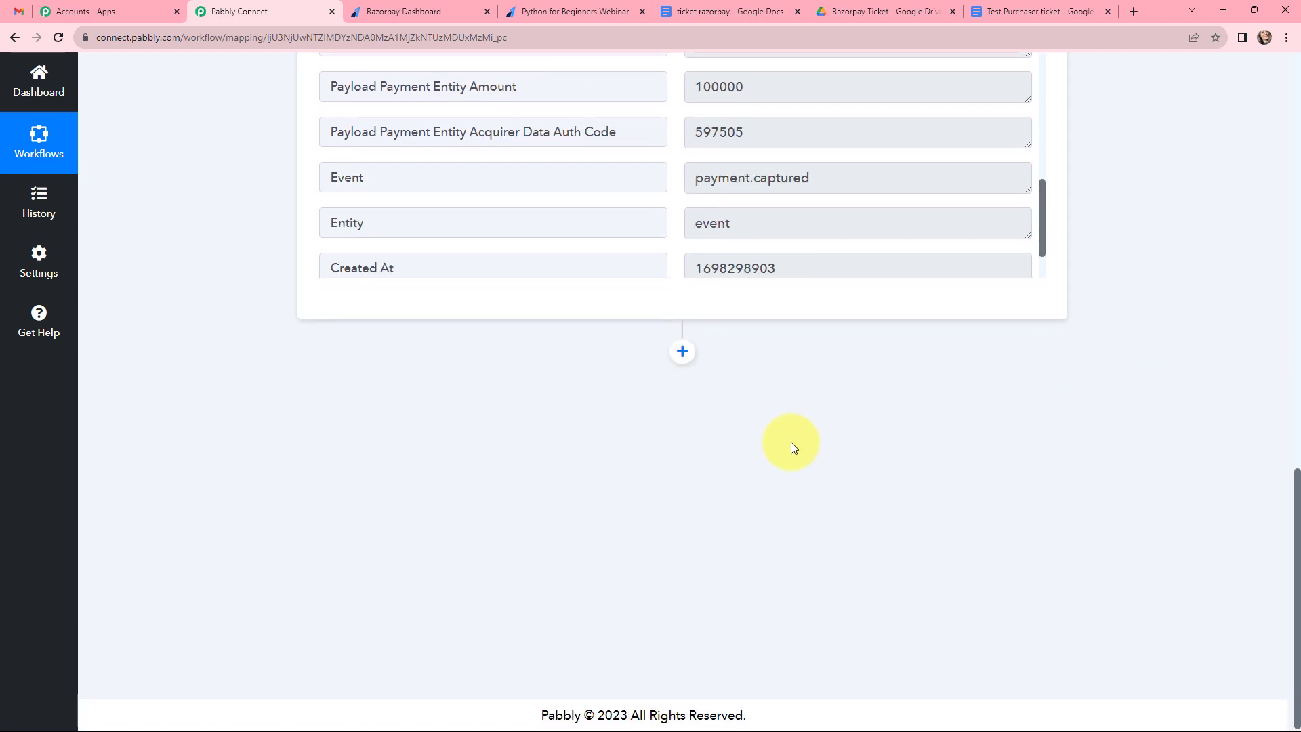
Add a Filter step filtering on the Payload Payment Entity Notes Webinar field.
left_click(683, 352)
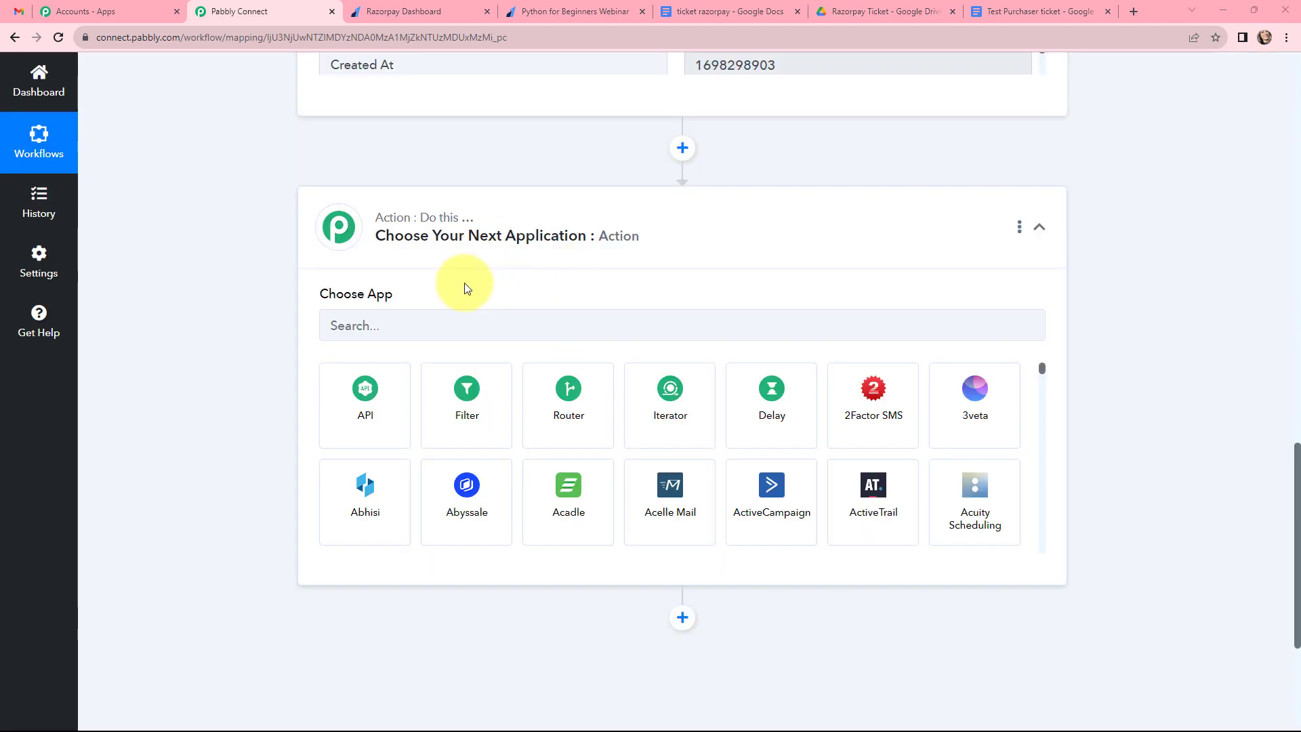
left_click(480, 330)
type("filter")
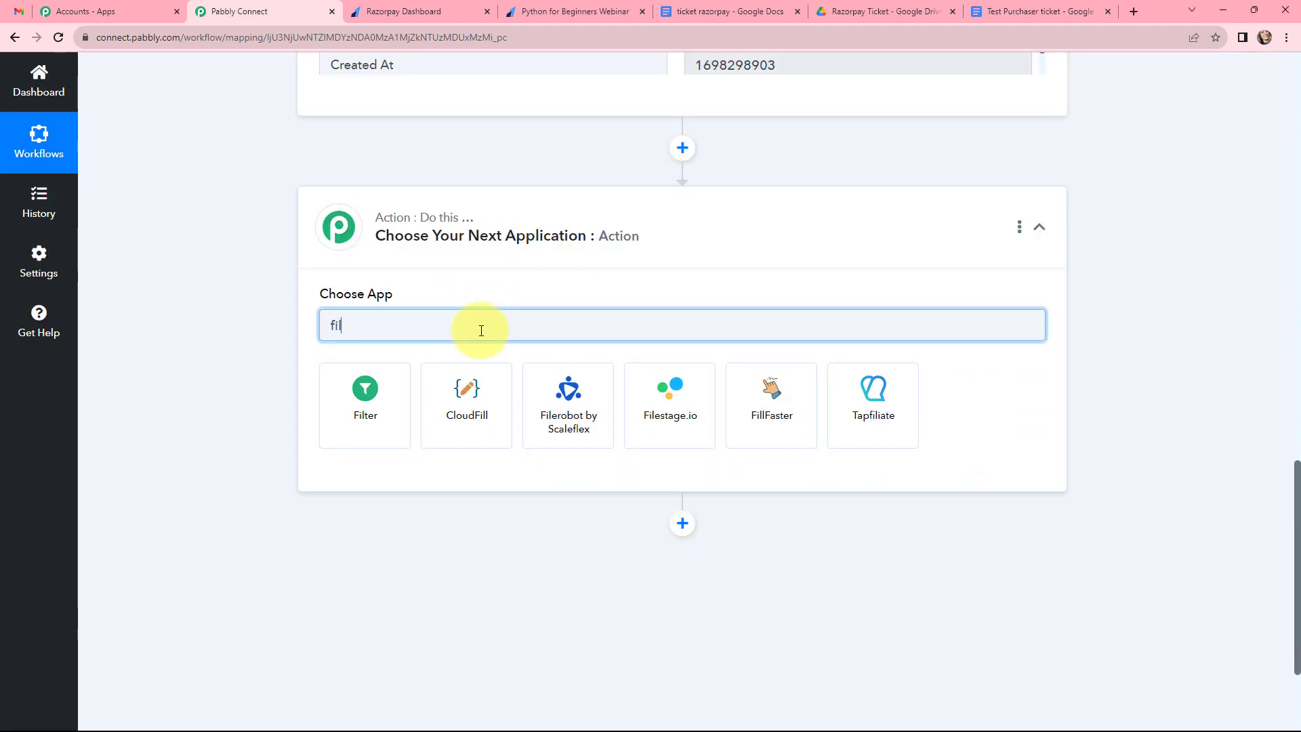
left_click(370, 396)
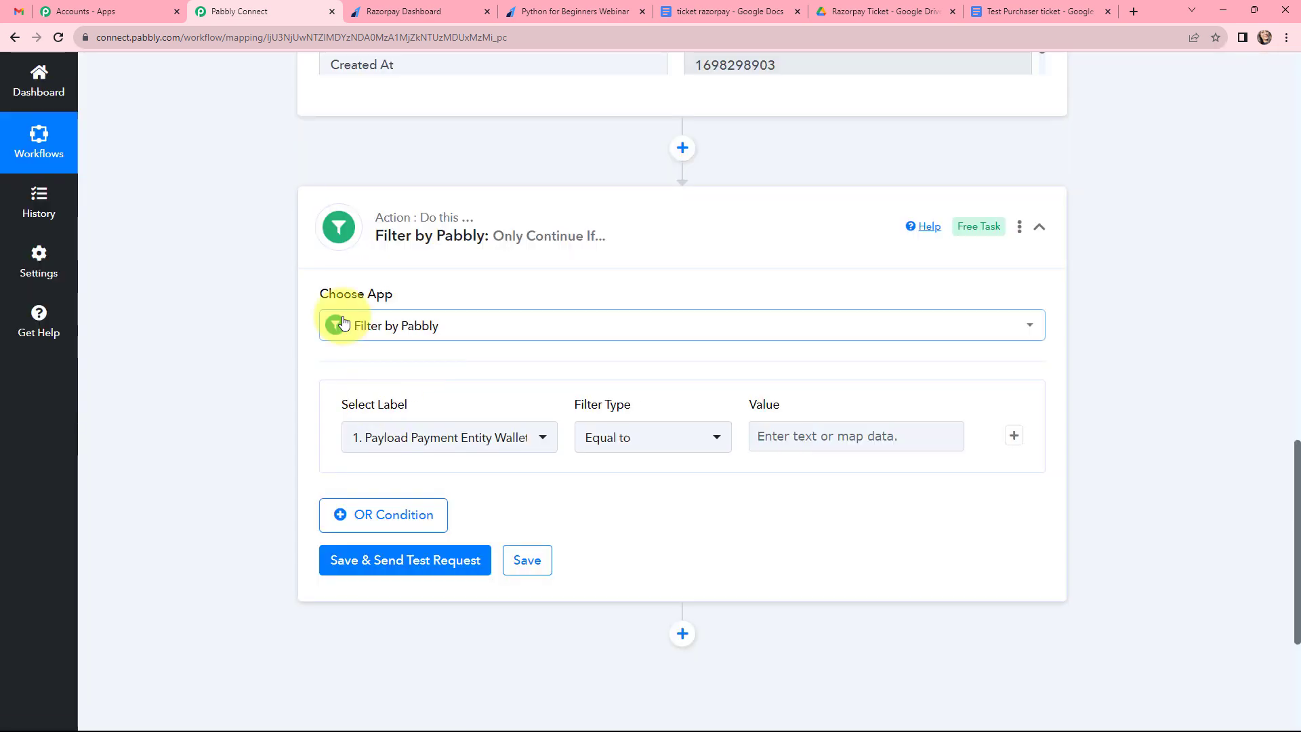
left_click(430, 437)
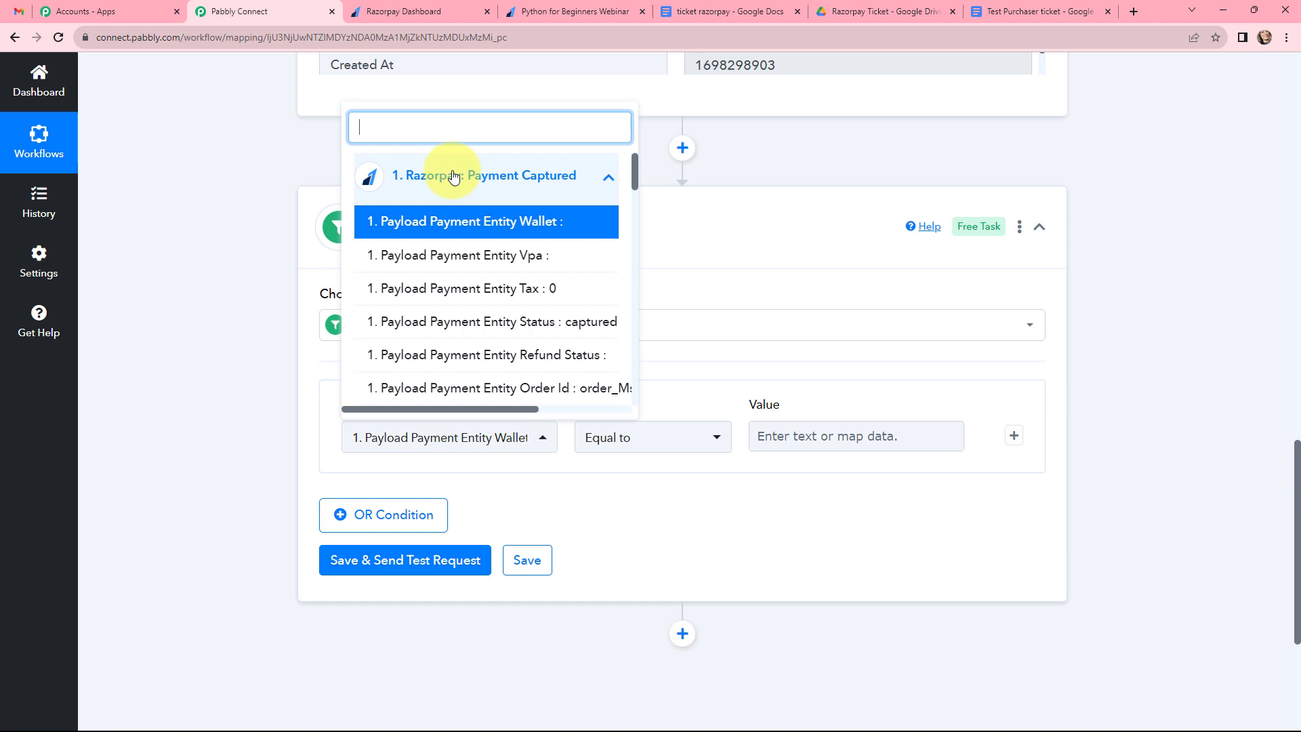
type("we")
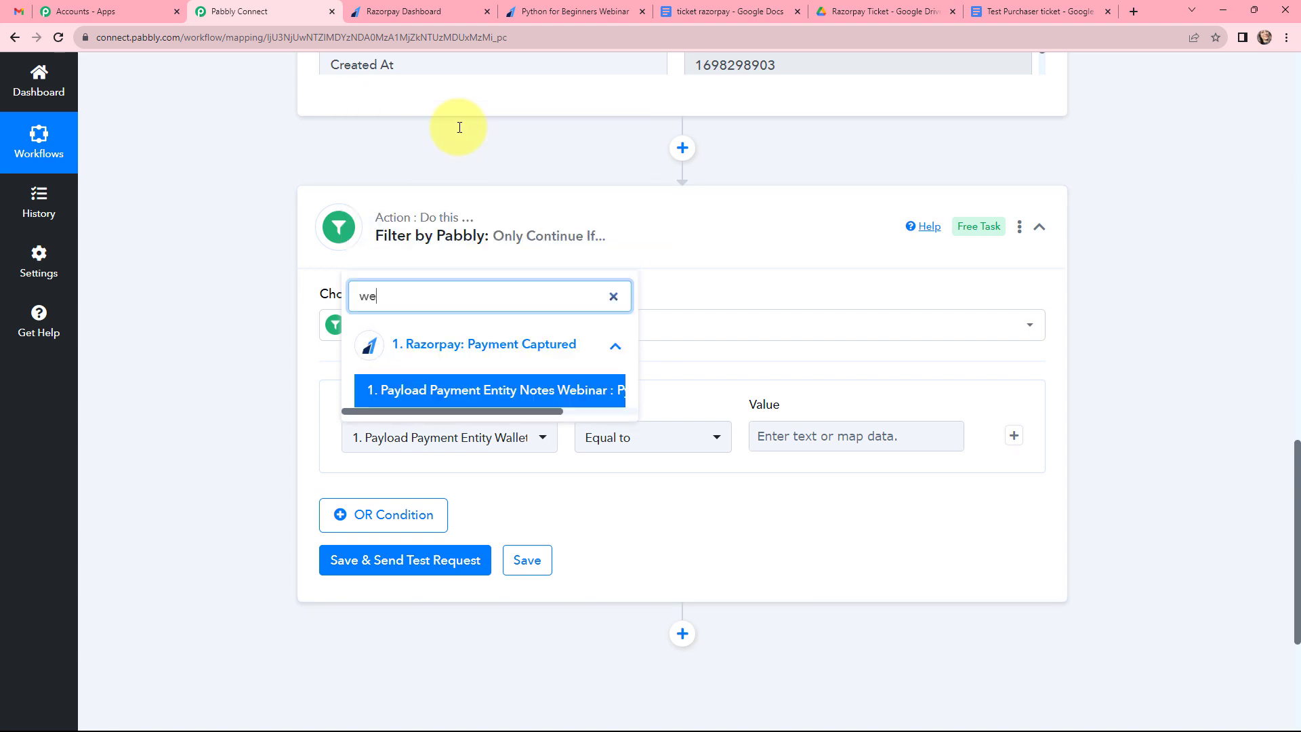
left_click(534, 391)
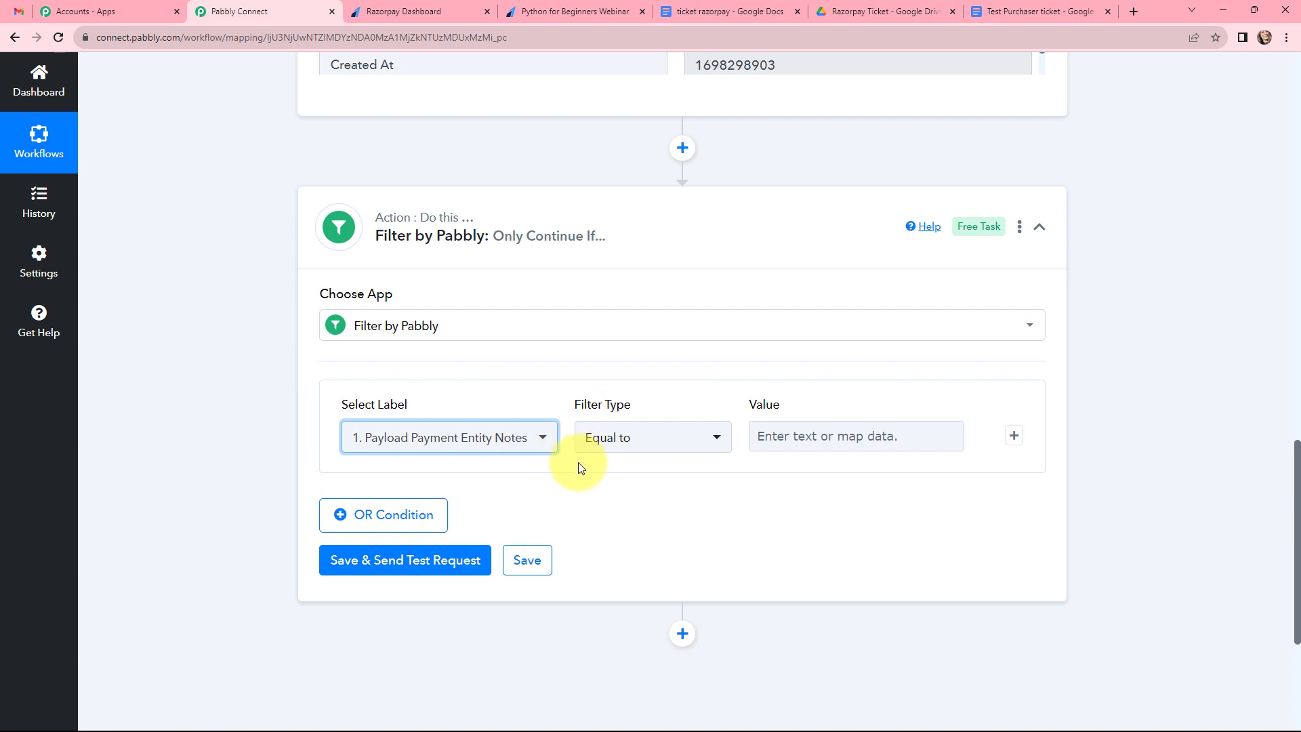
Set the comparison value to 'Python for Beginners' and test the filter, getting 'Condition is true'.
left_click(786, 438)
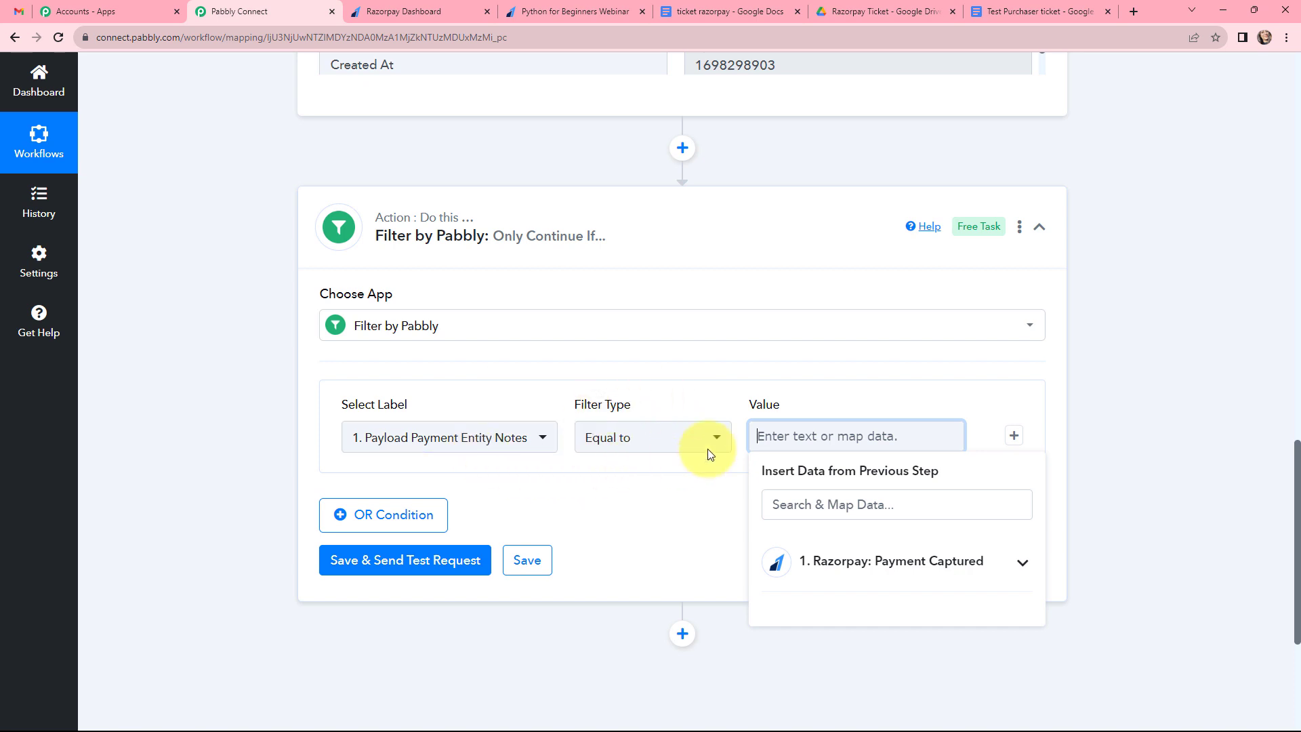
scroll(795, 434, "up", 2)
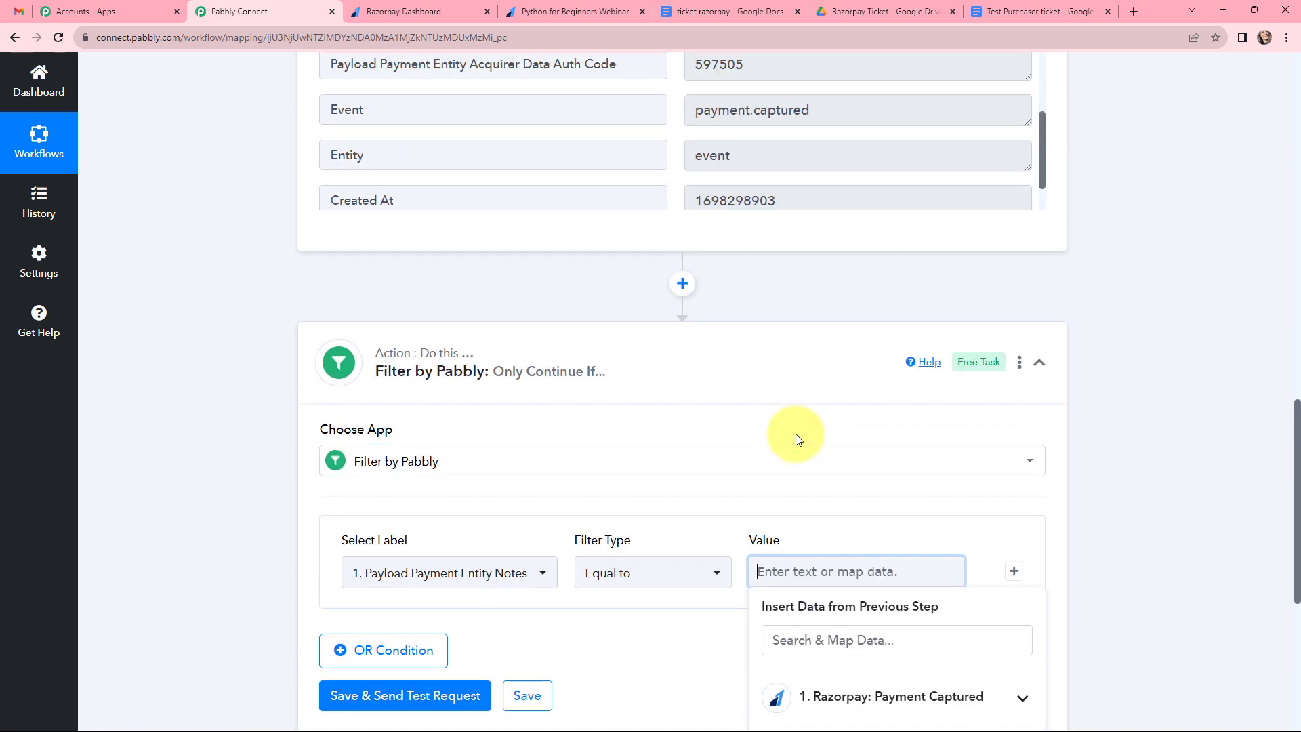
scroll(1042, 124, "up", 3)
left_click_drag(826, 113, 667, 118)
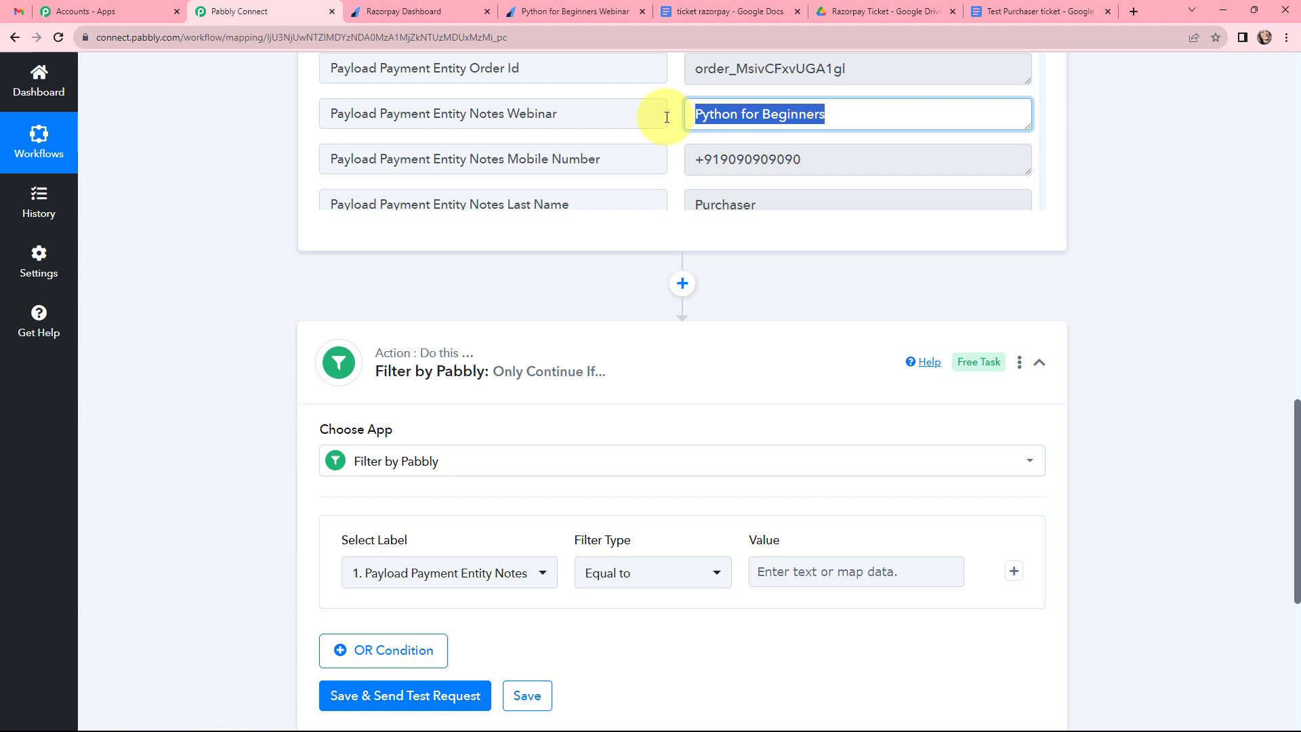
key("ctrl+c")
left_click(790, 571)
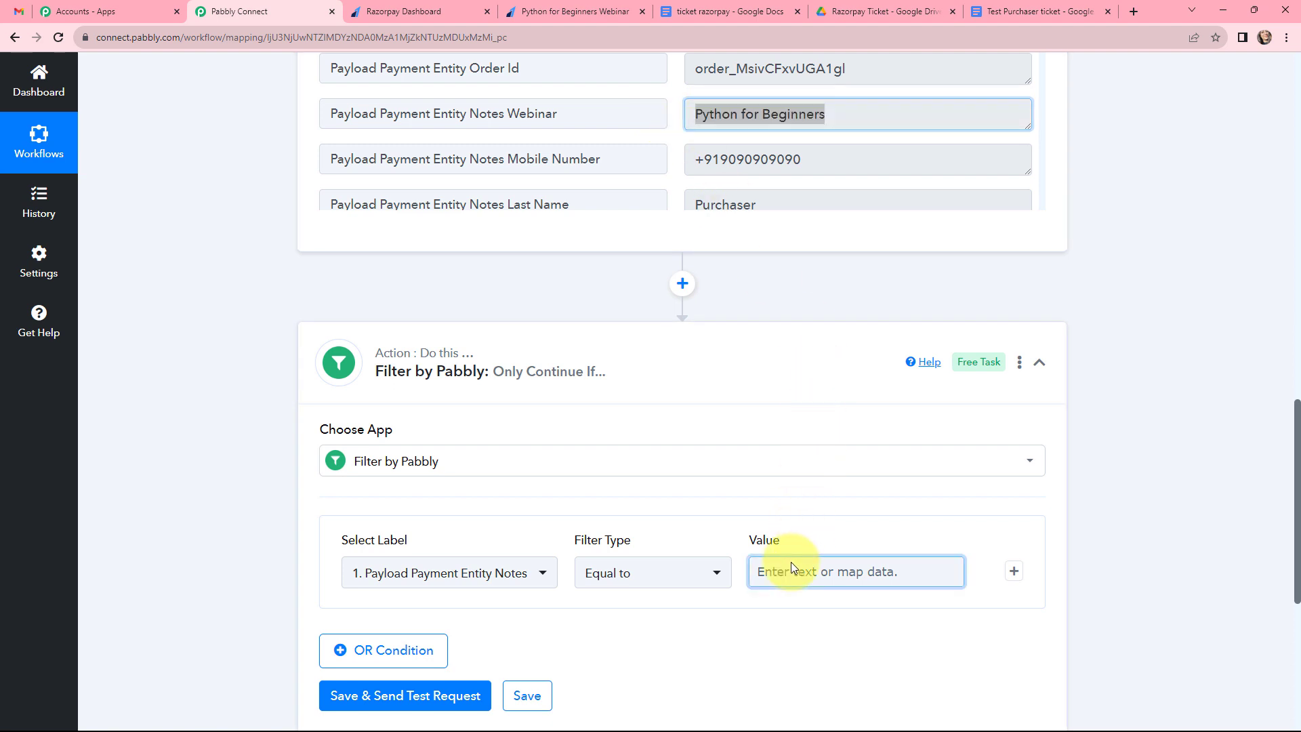
key("ctrl+v")
left_click(1104, 377)
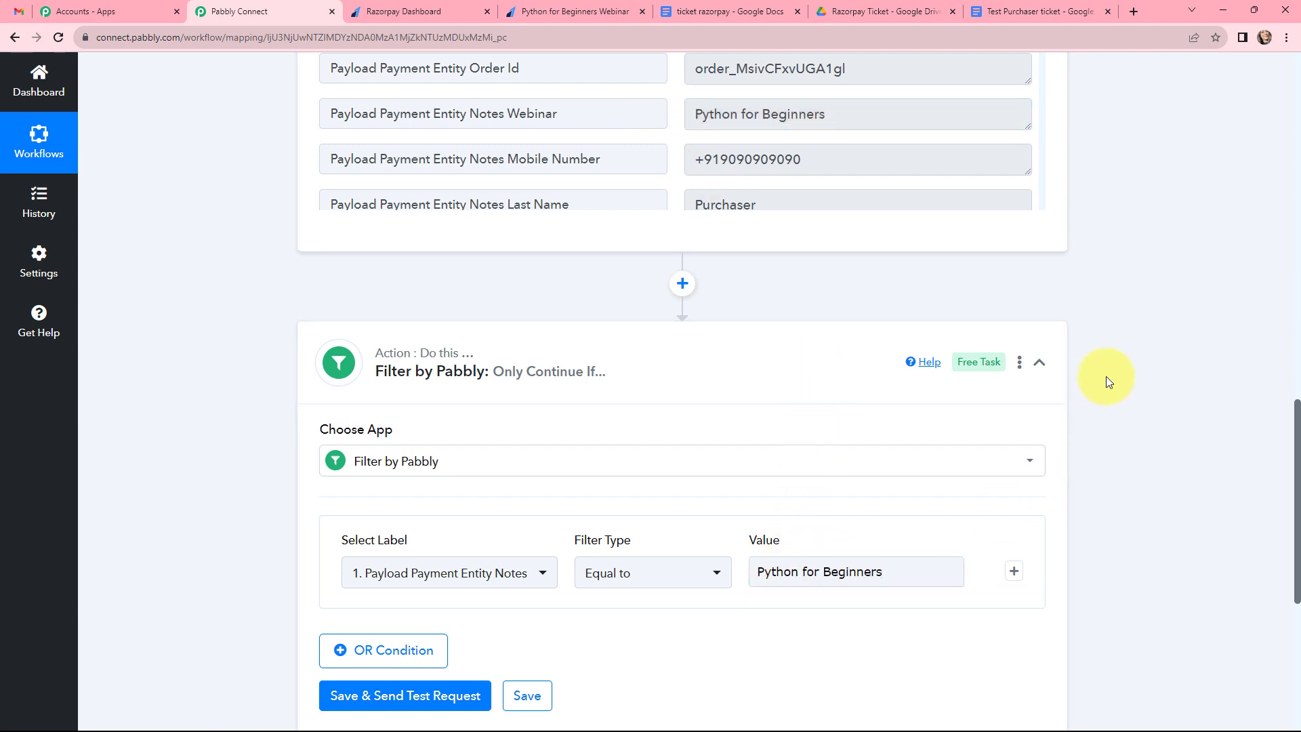
scroll(1105, 370, "down", 2)
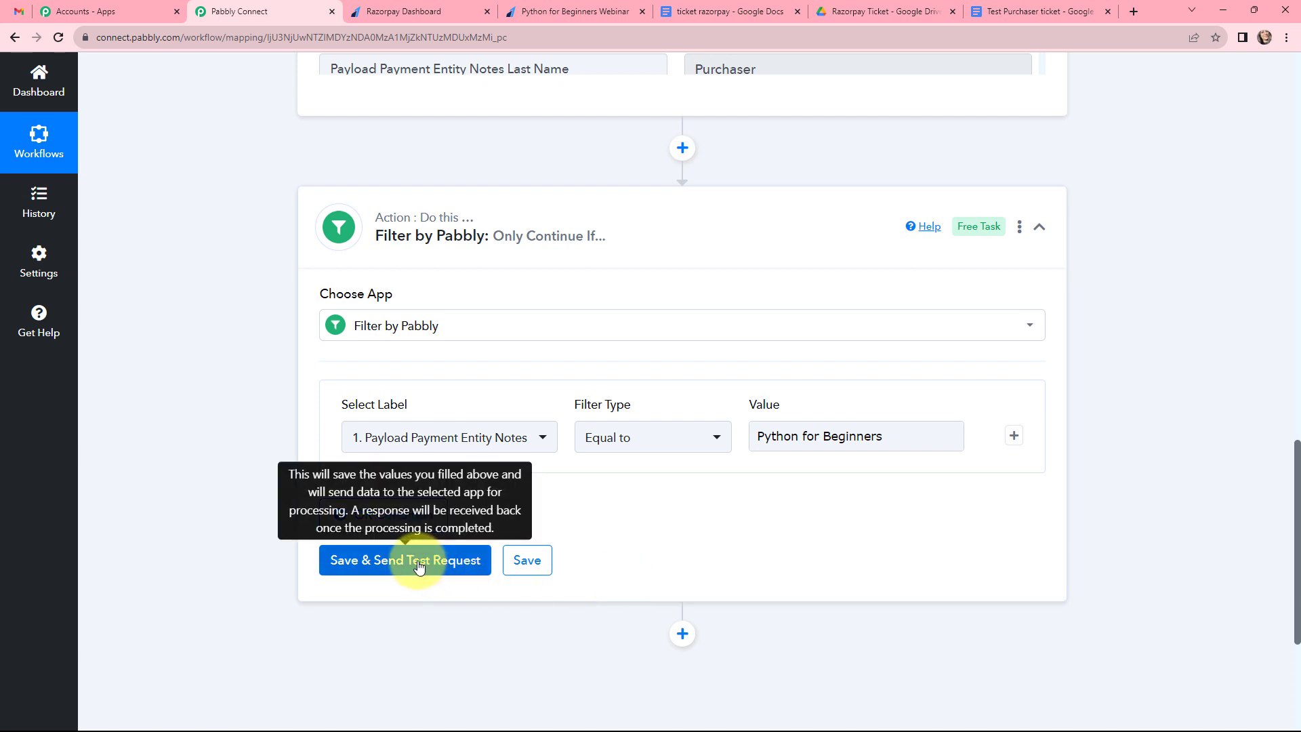
left_click(406, 561)
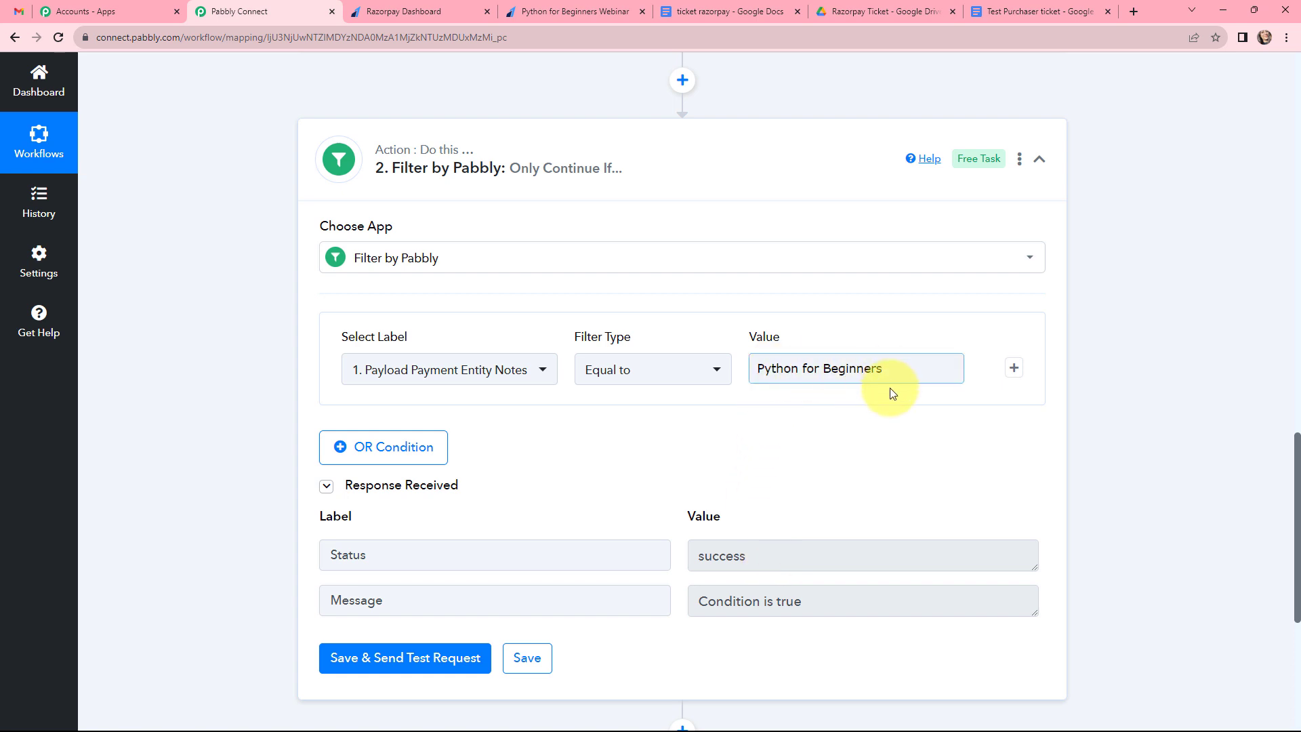
left_click_drag(1296, 518, 1297, 388)
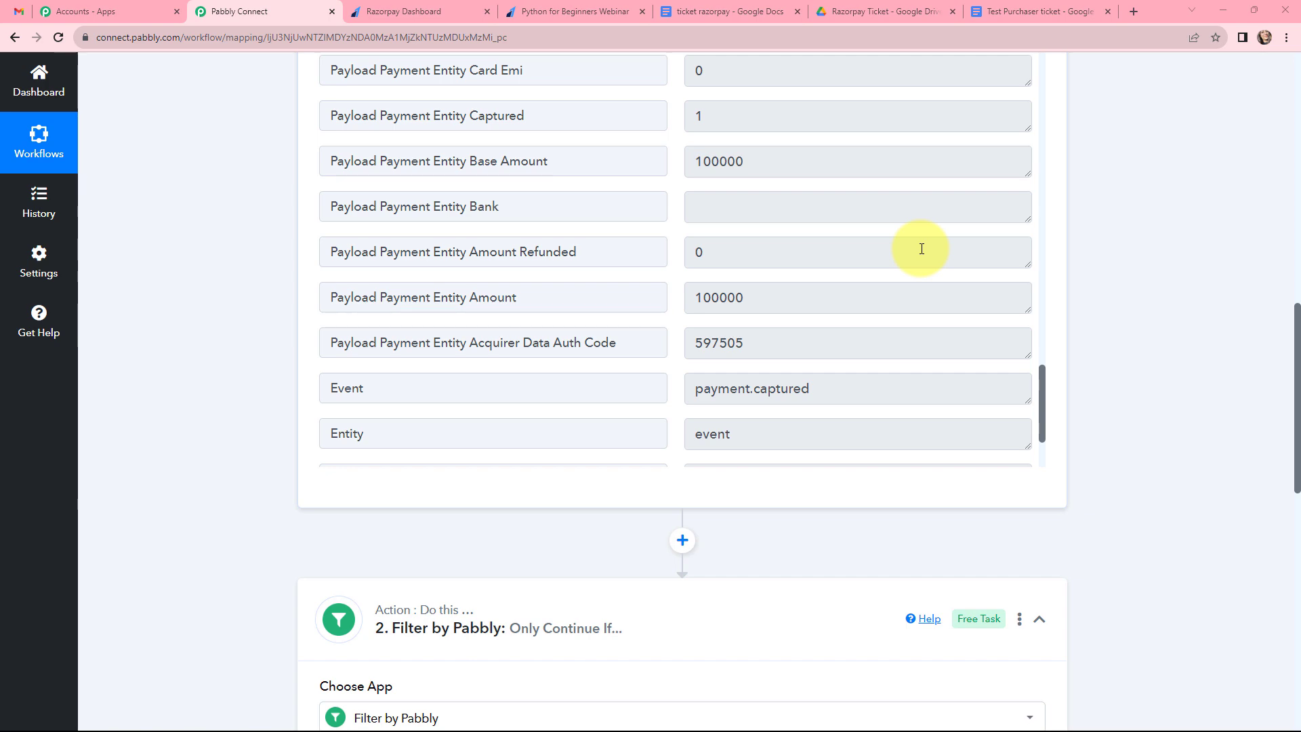
left_click_drag(1292, 345, 1291, 581)
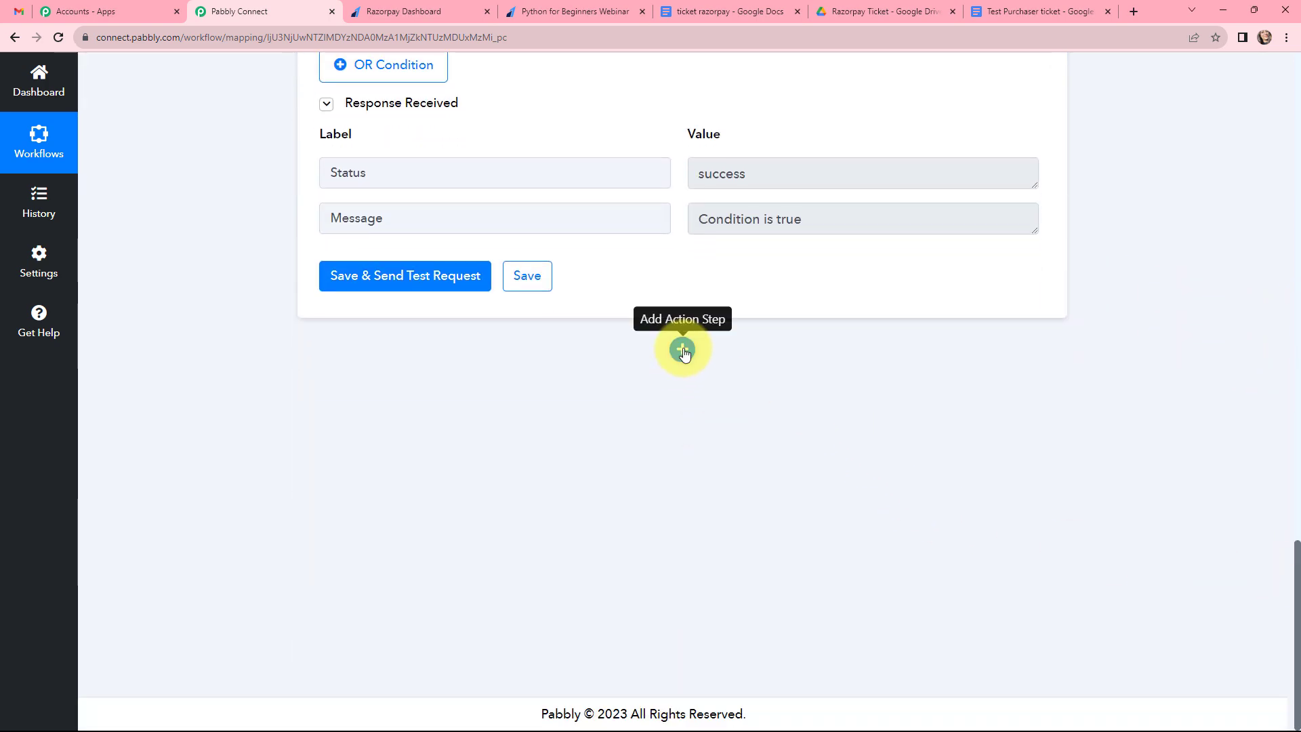
Add a Number Formatter step with the Perform Math Operation action and connect it.
left_click(683, 350)
type("num")
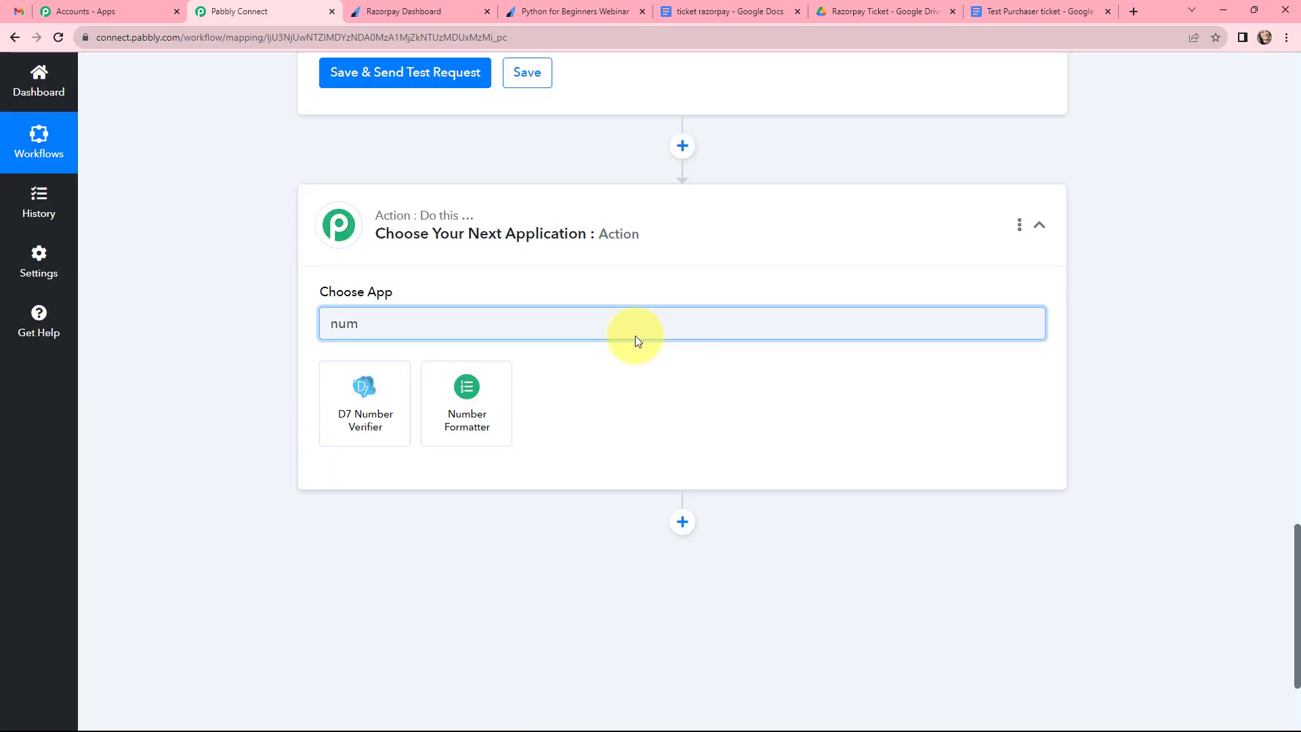
left_click(479, 408)
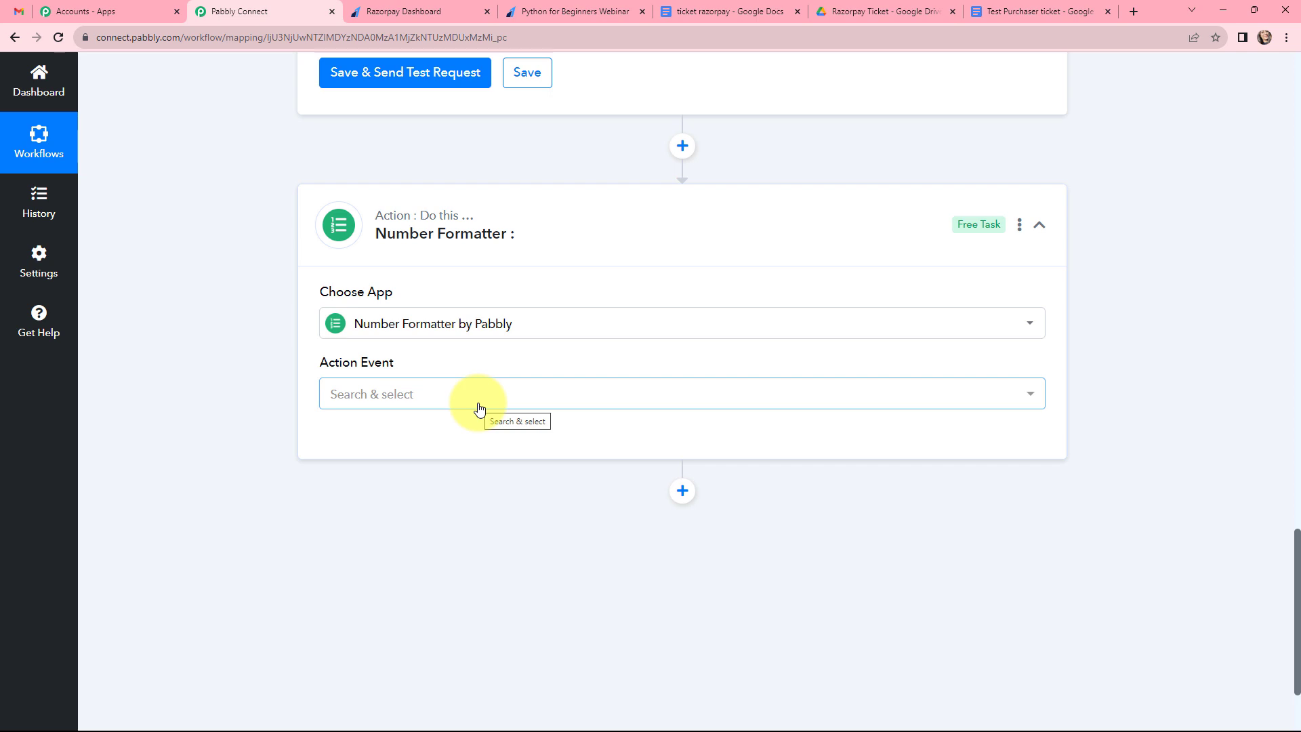
left_click(398, 393)
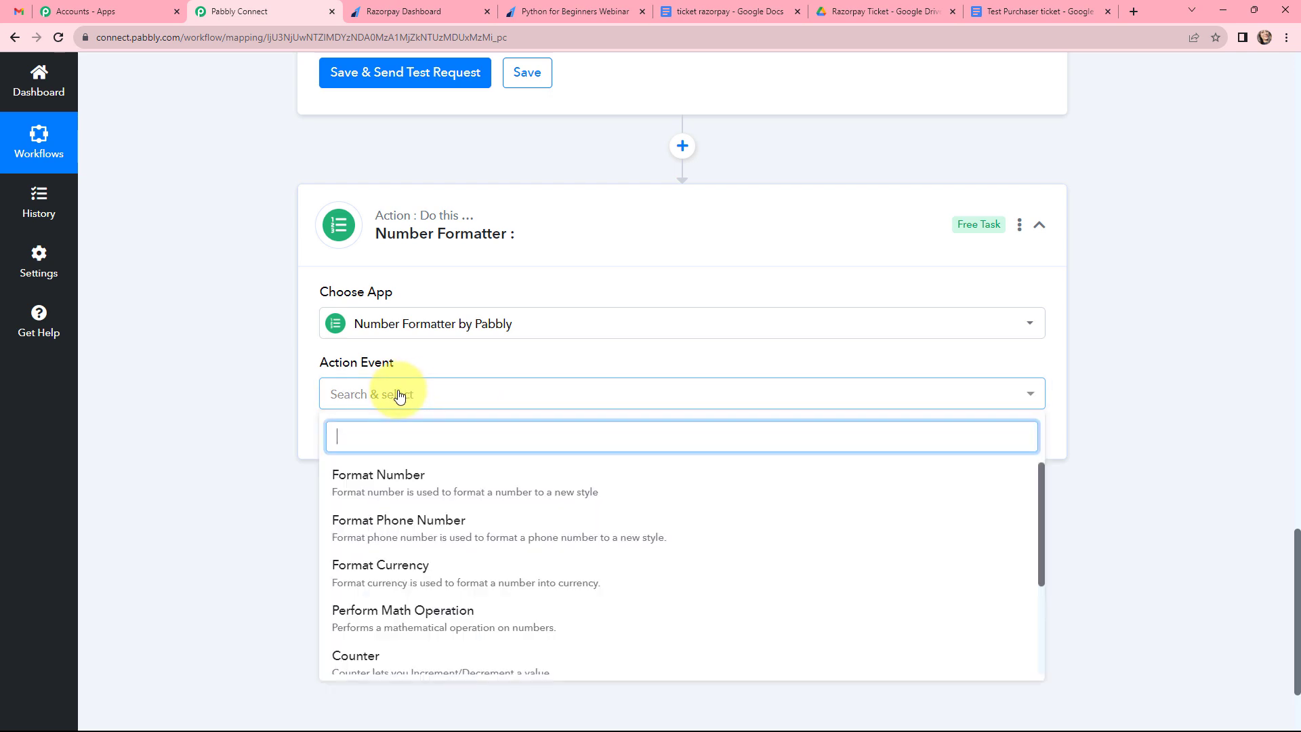
left_click(400, 617)
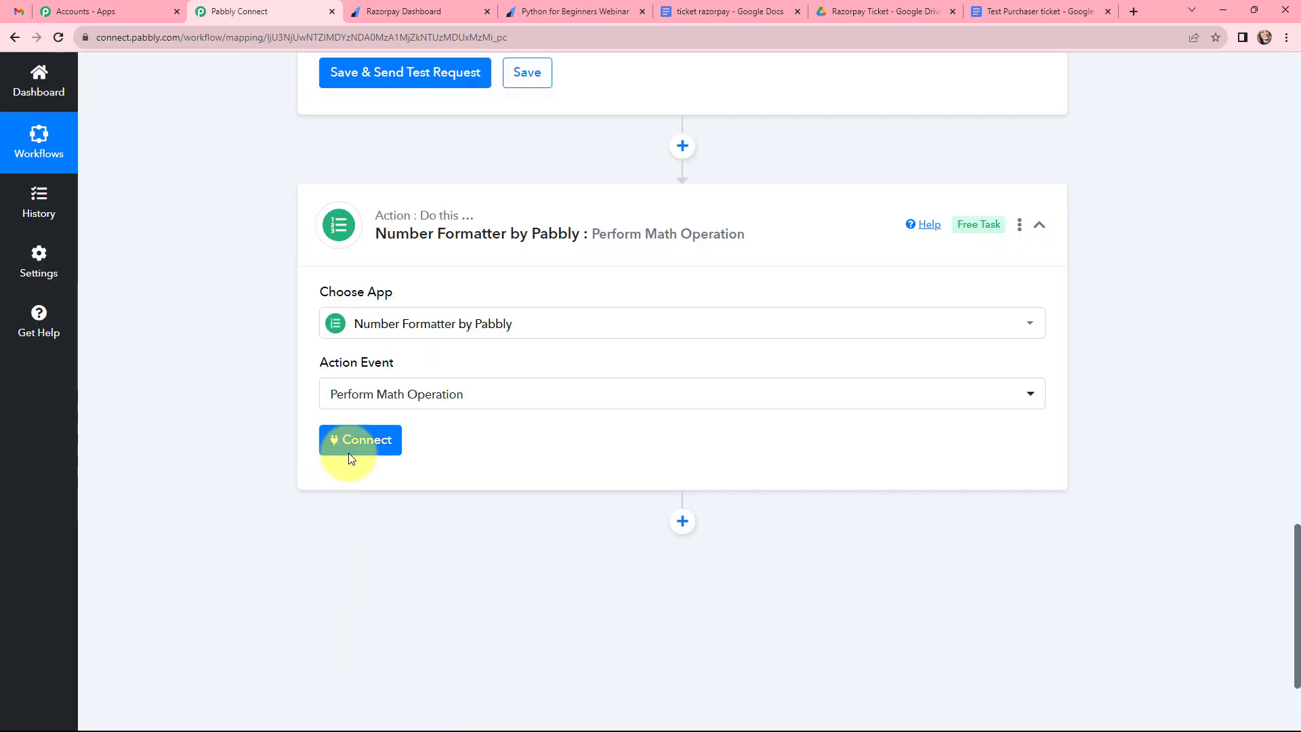
left_click(359, 441)
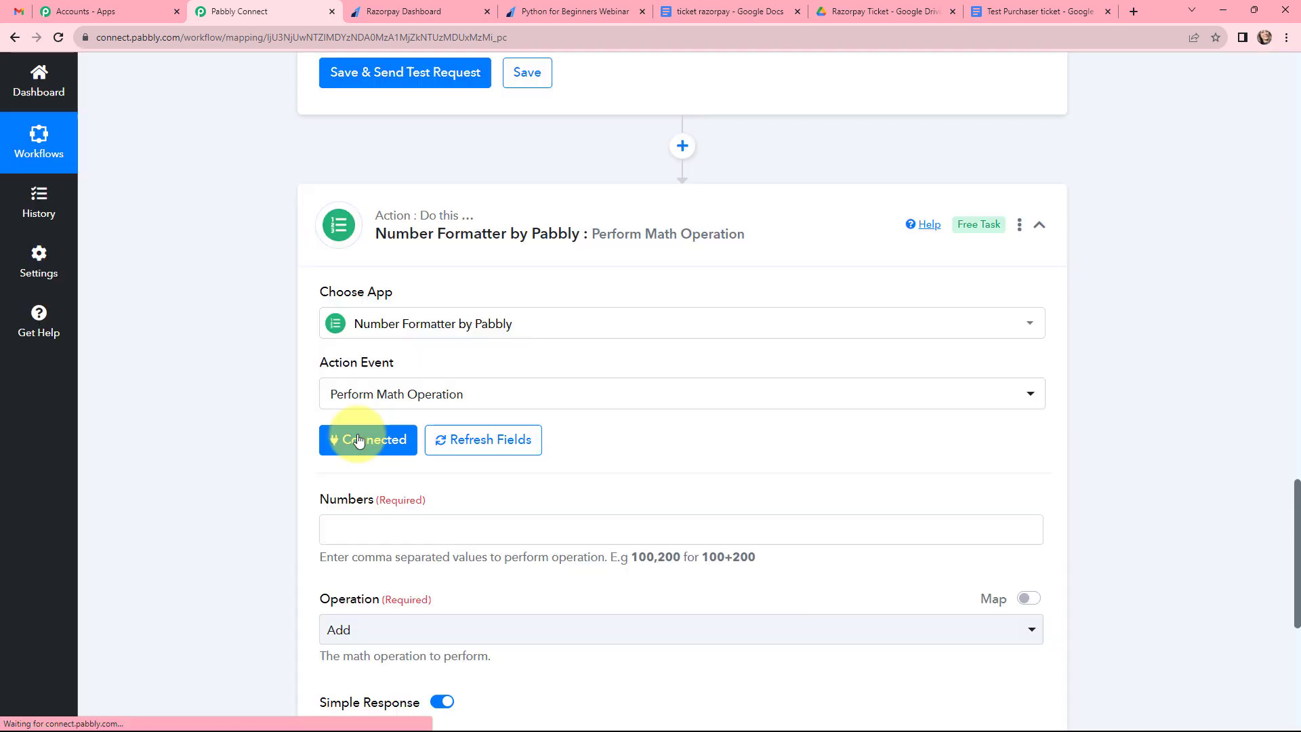
Set Numbers to the payment Amount (100000) and 100, with the Divide operation.
scroll(628, 320, "down", 3)
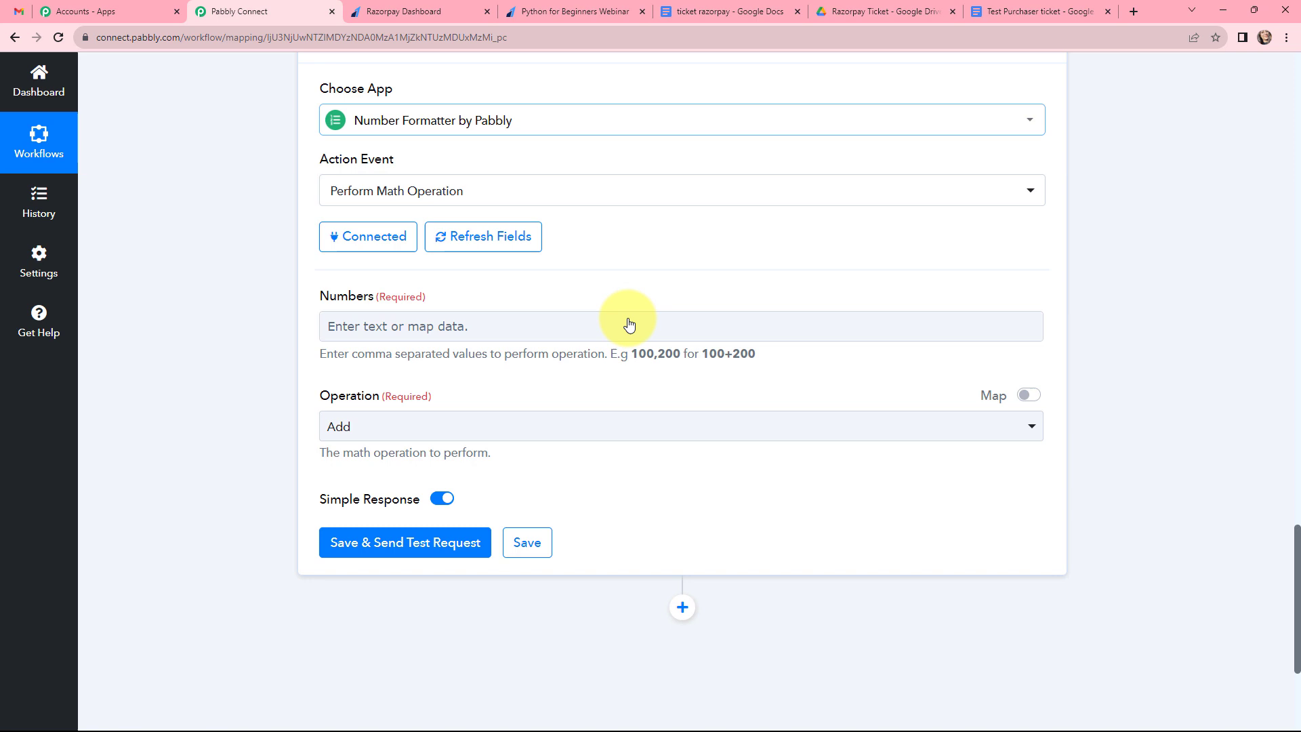
left_click(435, 326)
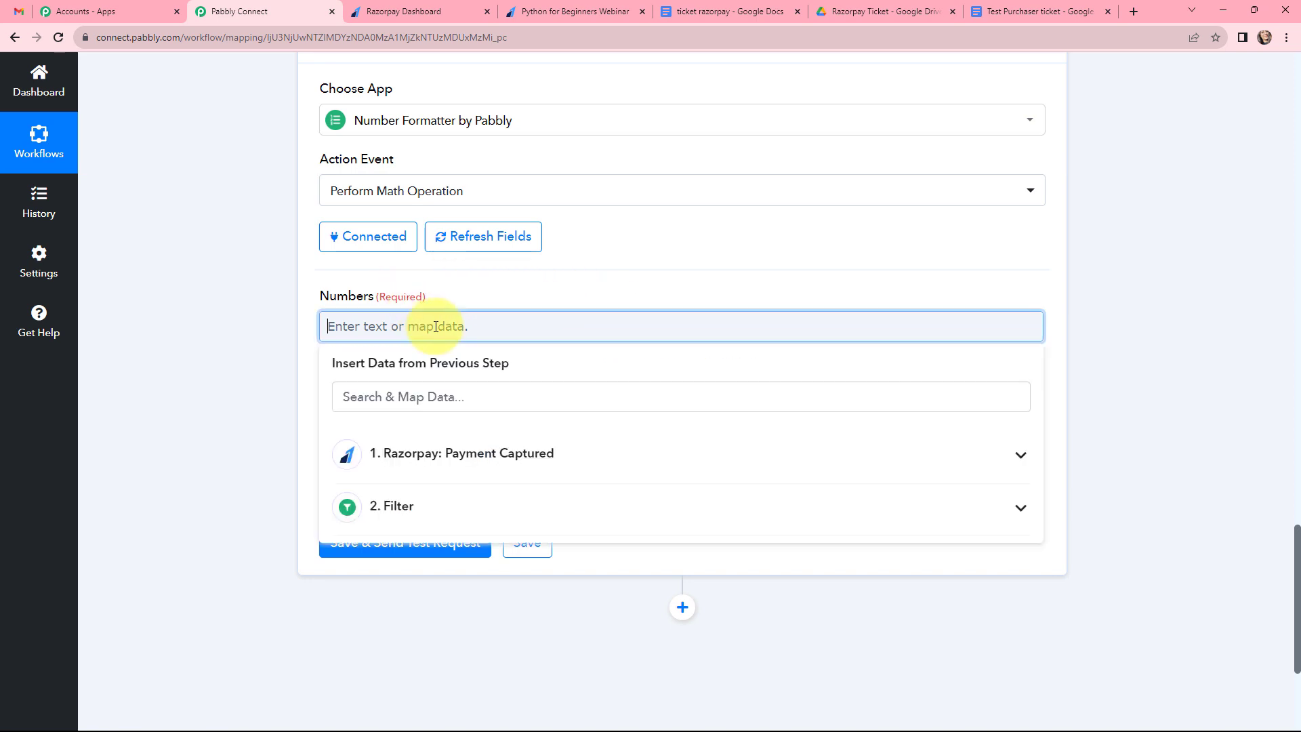
left_click(431, 450)
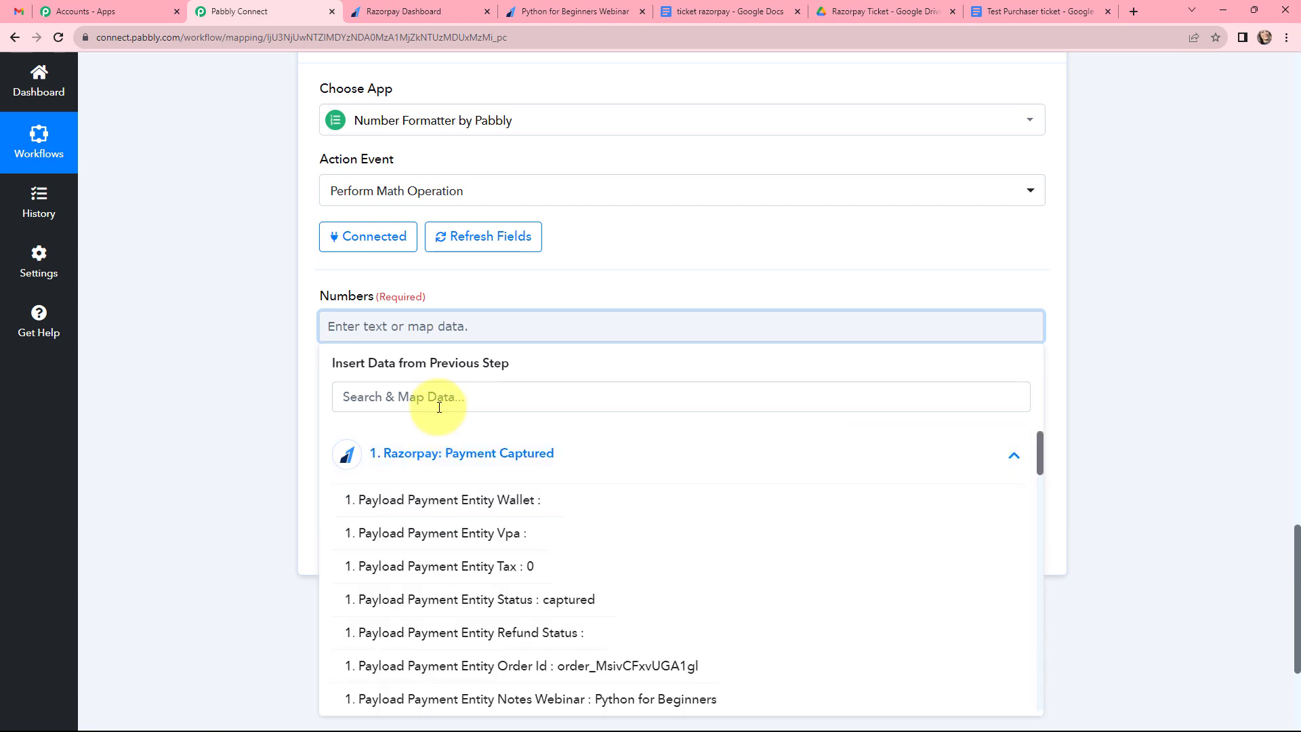
left_click(441, 403)
type("100")
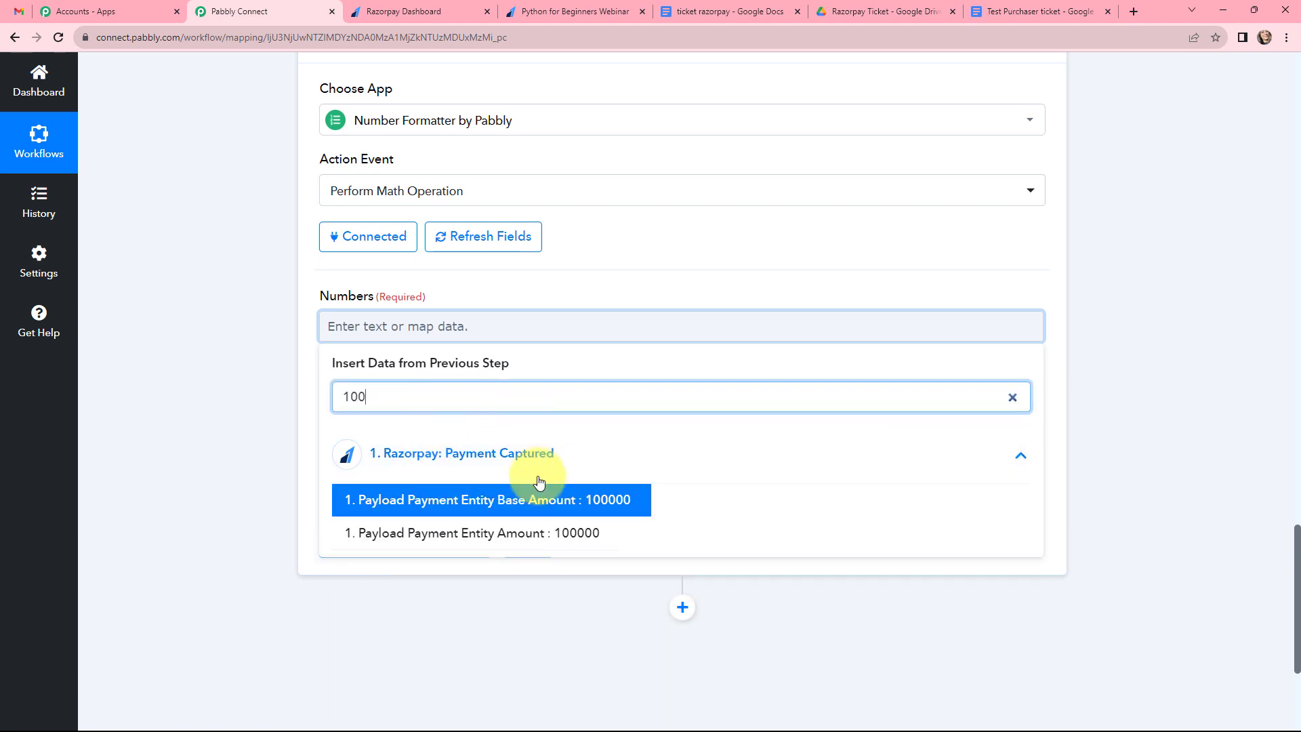
left_click(540, 532)
left_click(247, 348)
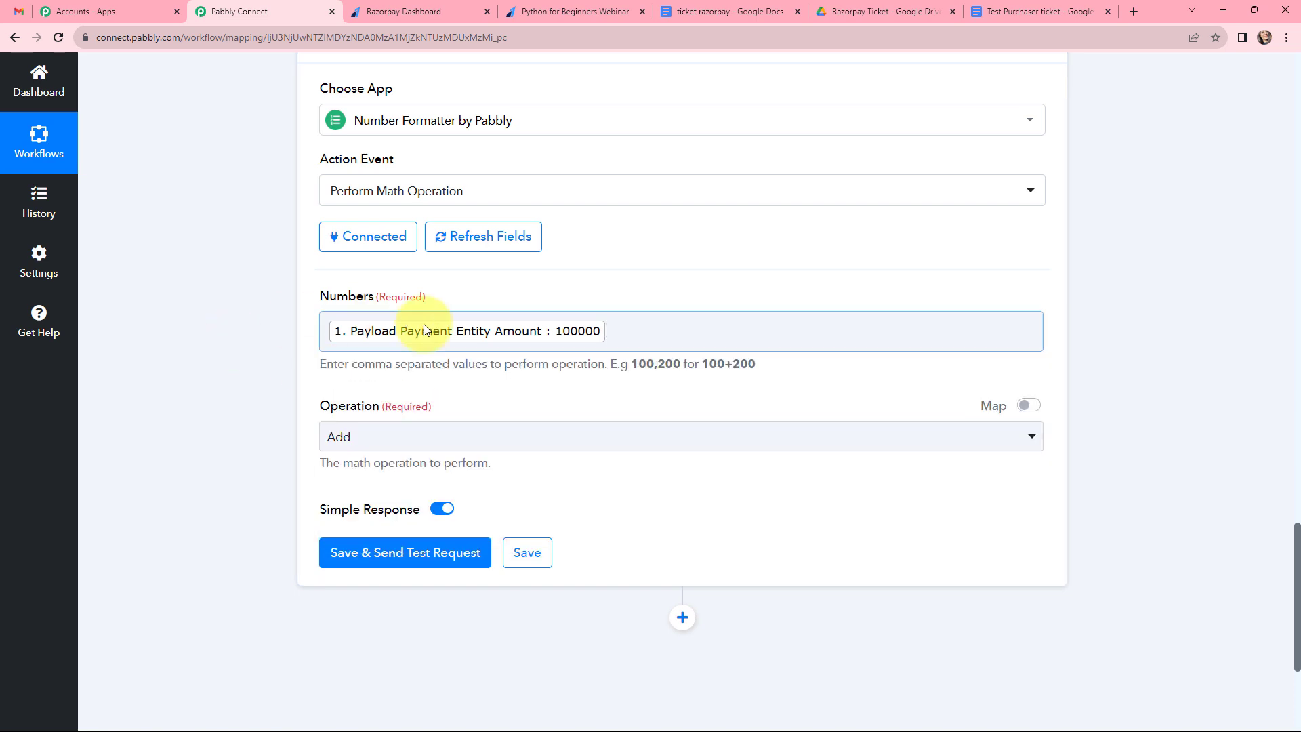
left_click(406, 439)
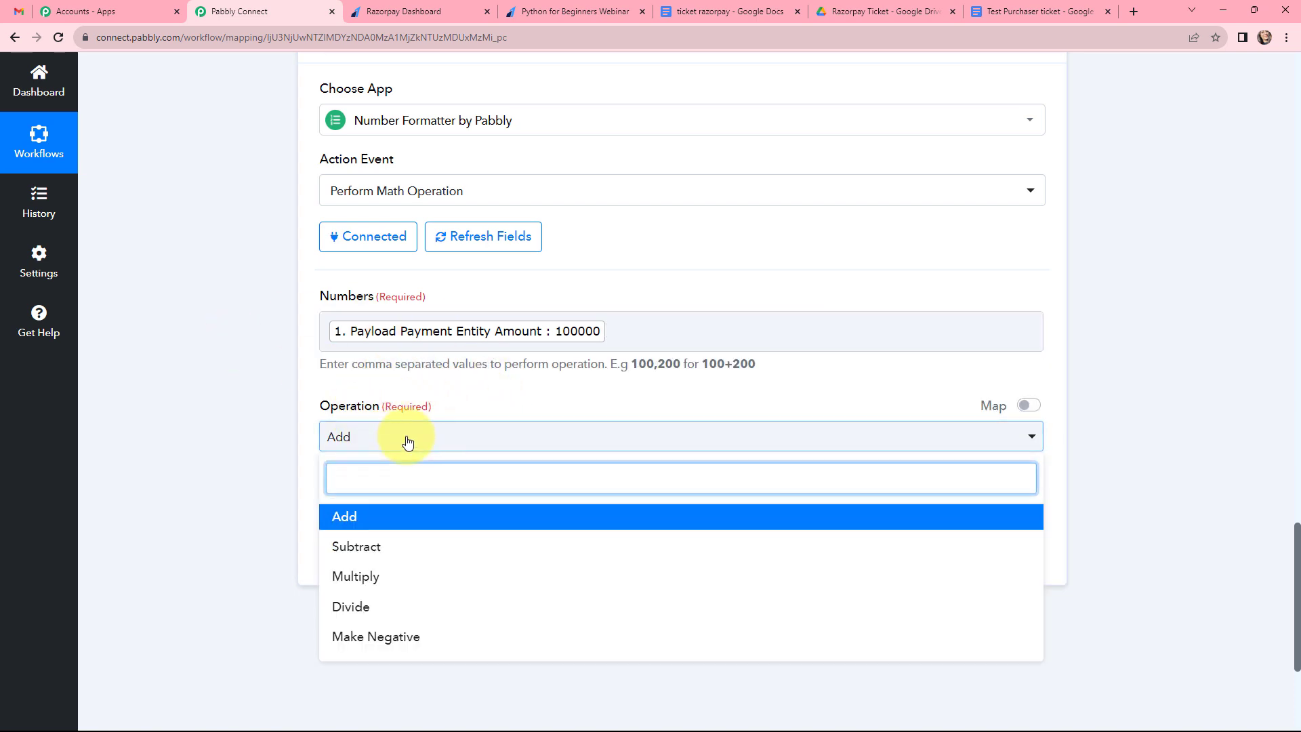
left_click(377, 607)
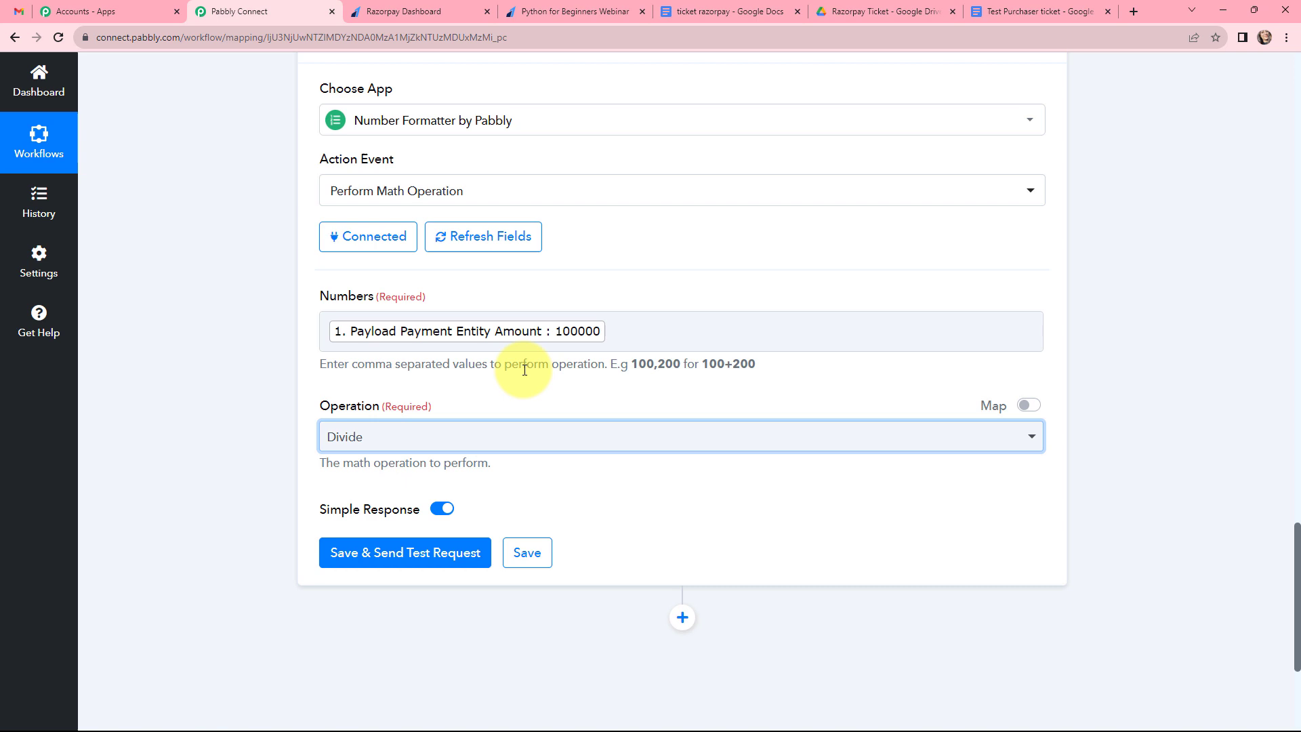
left_click(618, 338)
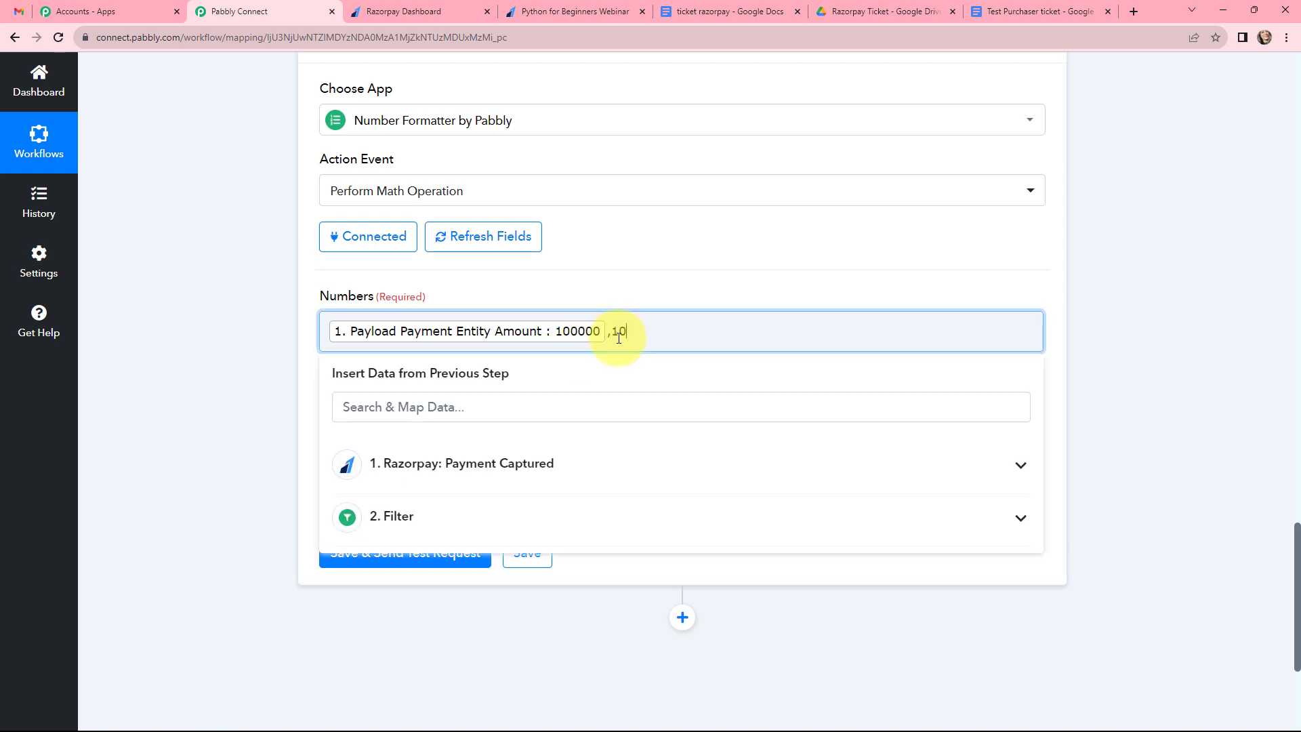
left_click(603, 296)
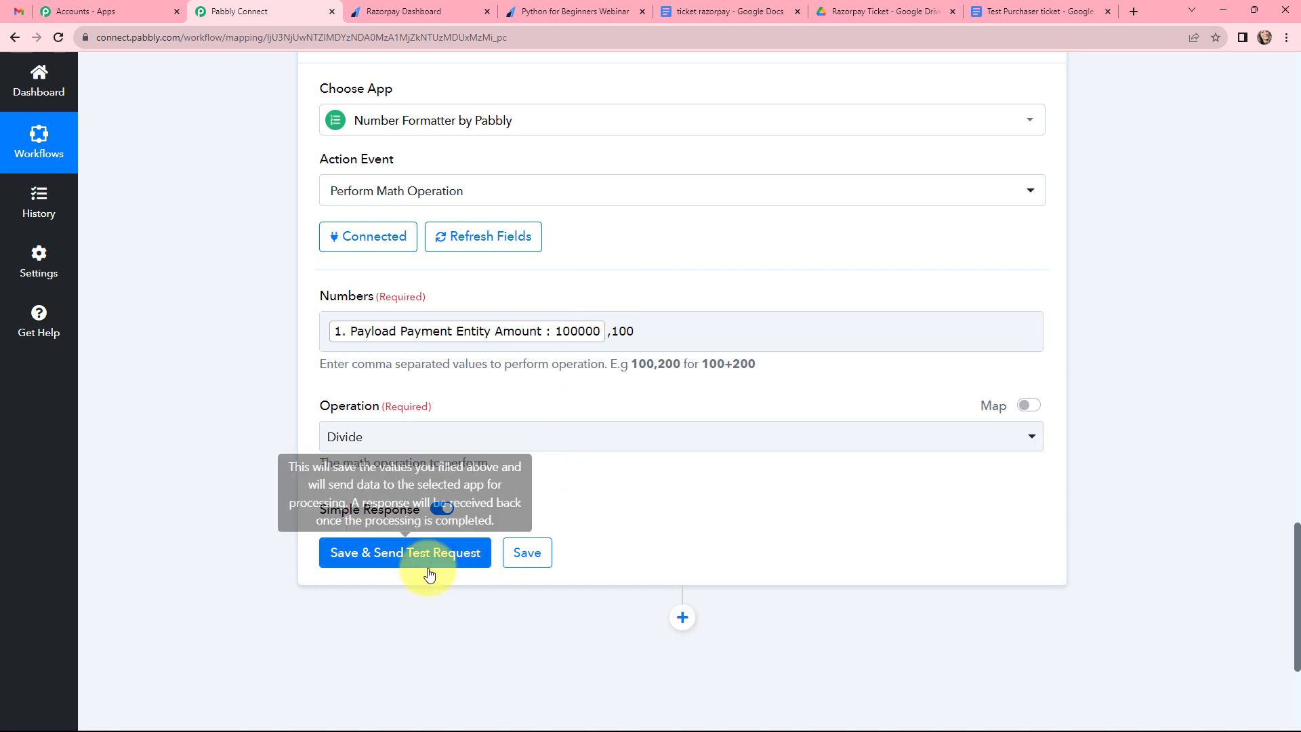
Test the divide step, confirm Result 1000, and add a new action step below it.
left_click(409, 556)
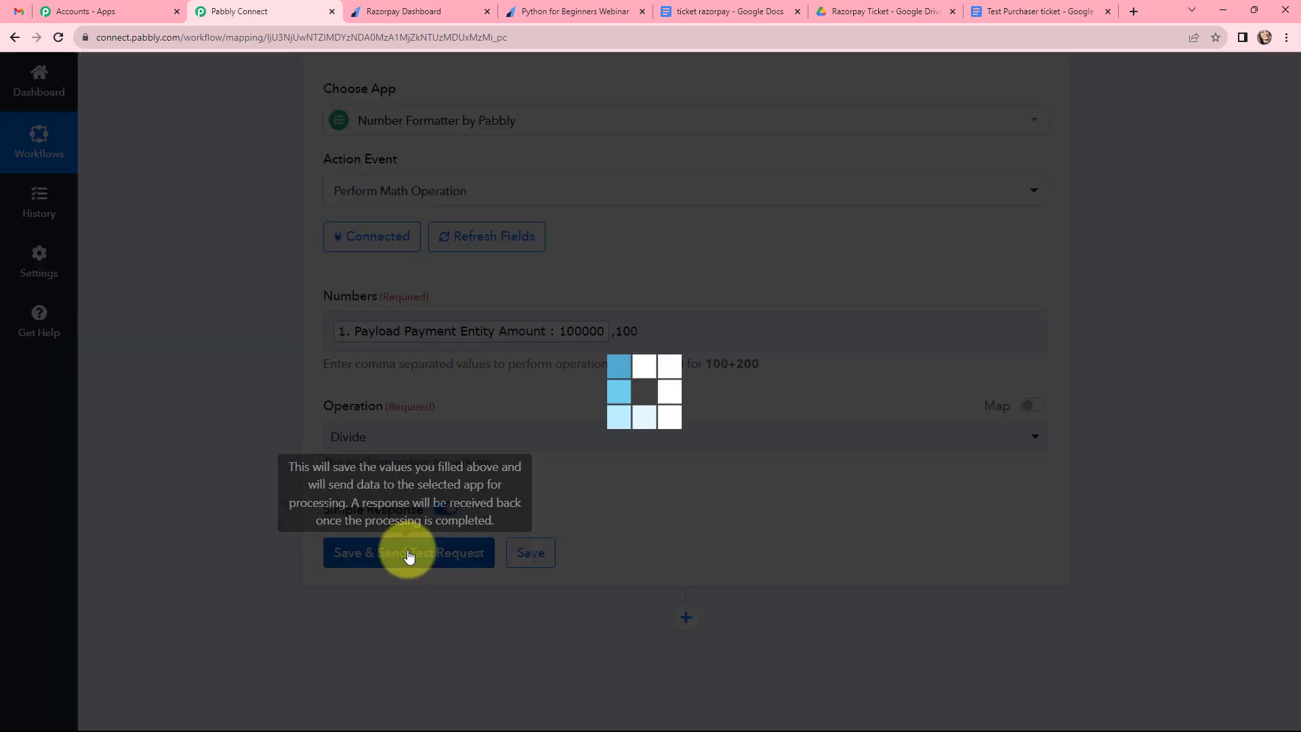
scroll(601, 465, "down", 2)
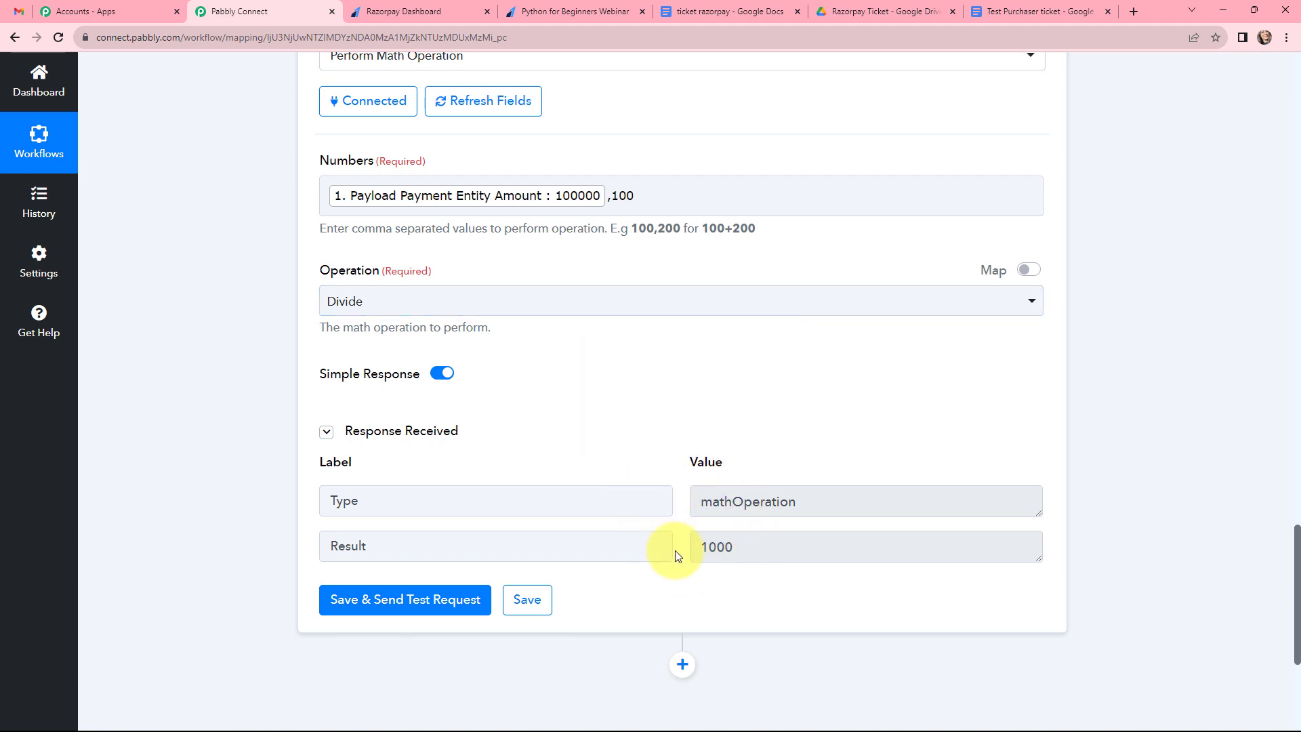
left_click(745, 550)
double_click(711, 548)
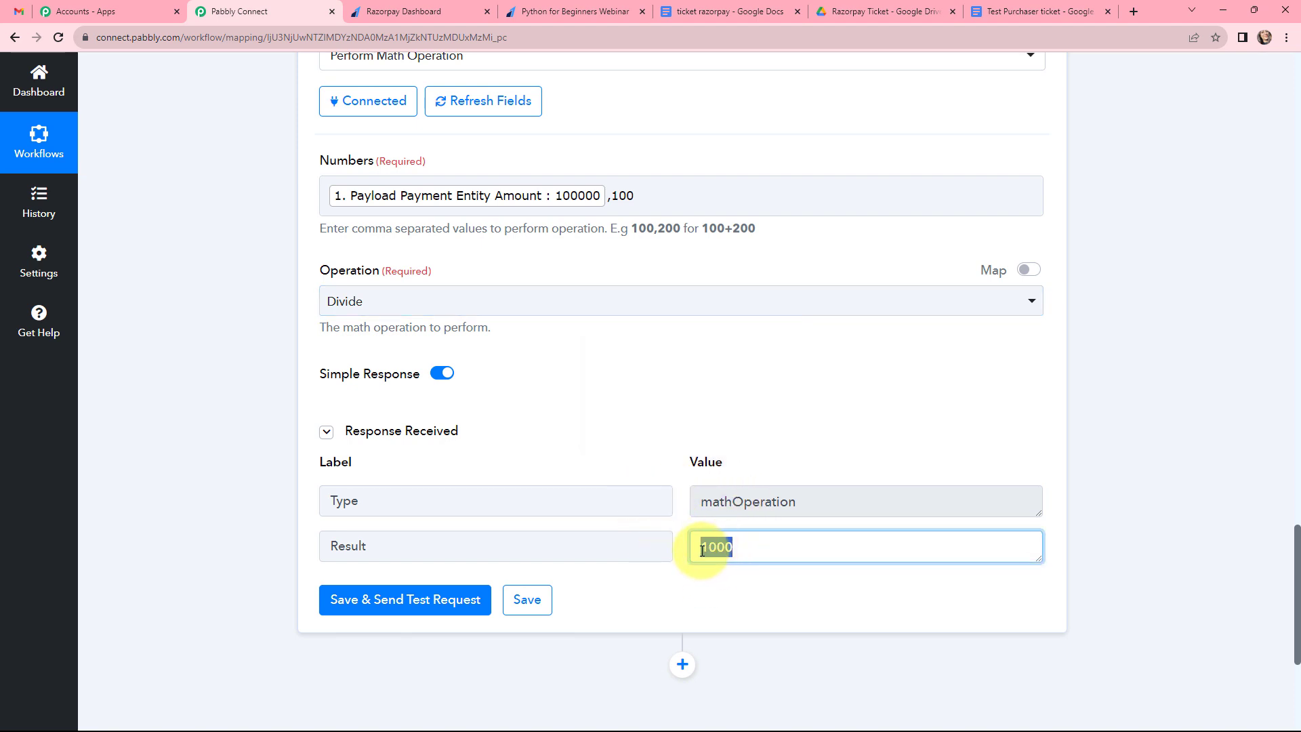
left_click(661, 431)
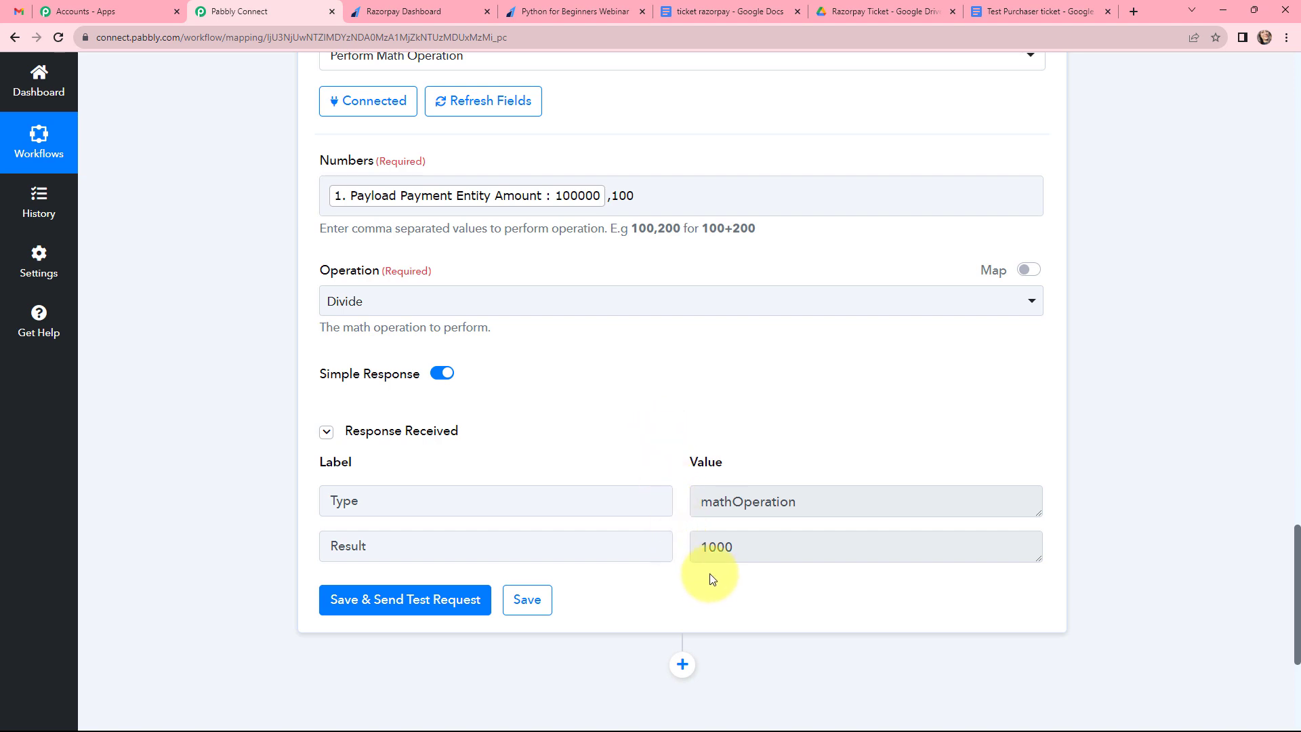
left_click_drag(738, 549, 698, 553)
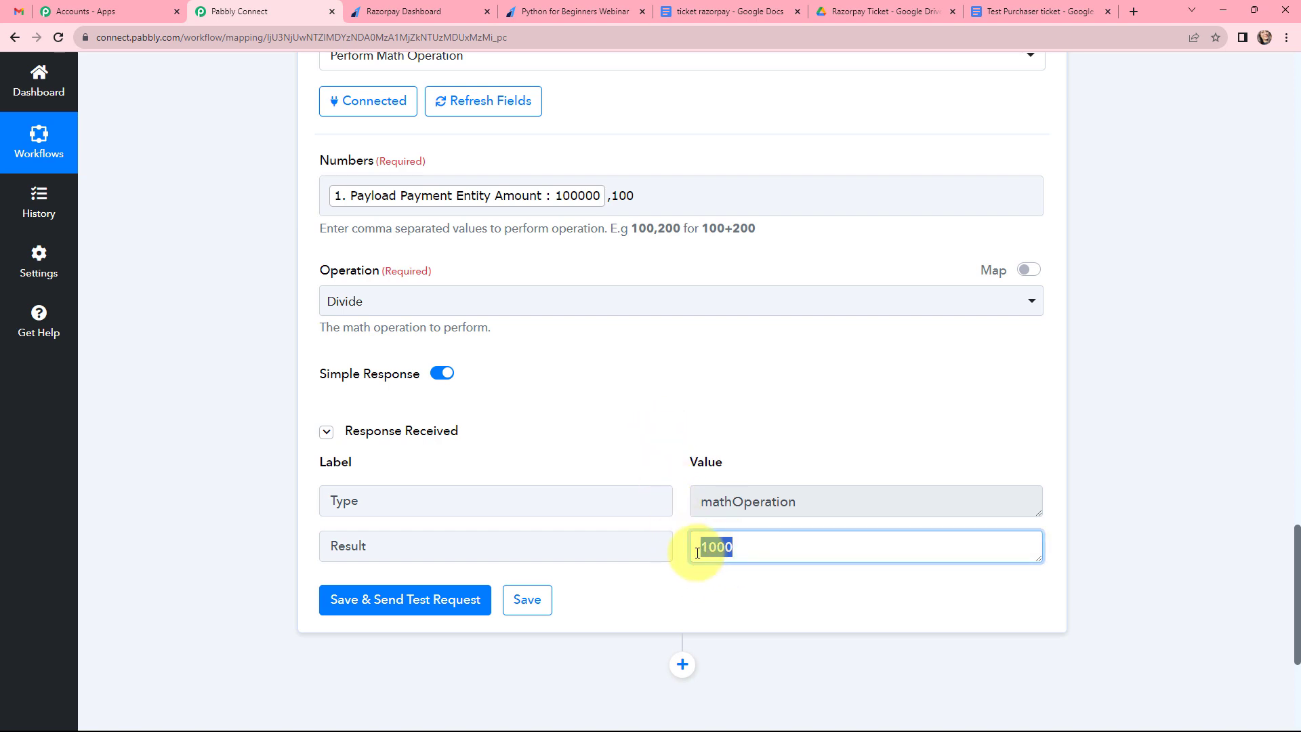
left_click(698, 553)
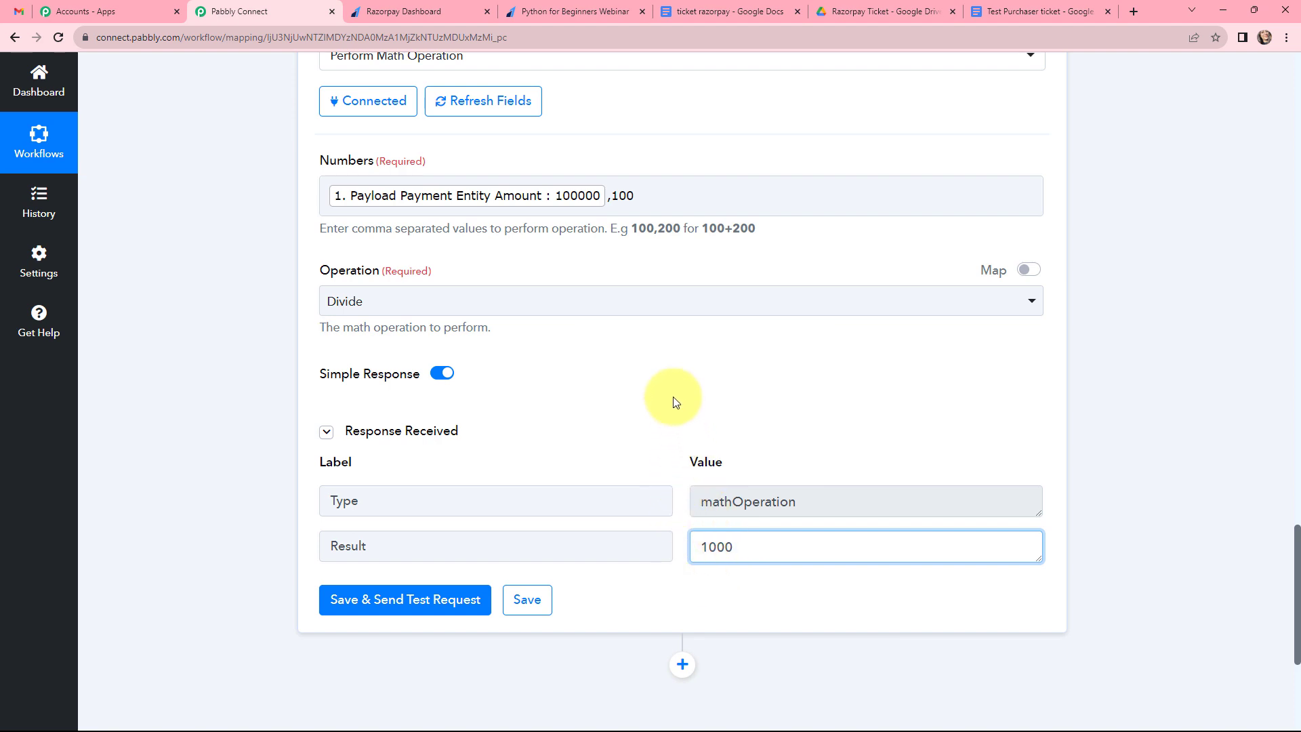
scroll(1112, 350, "down", 4)
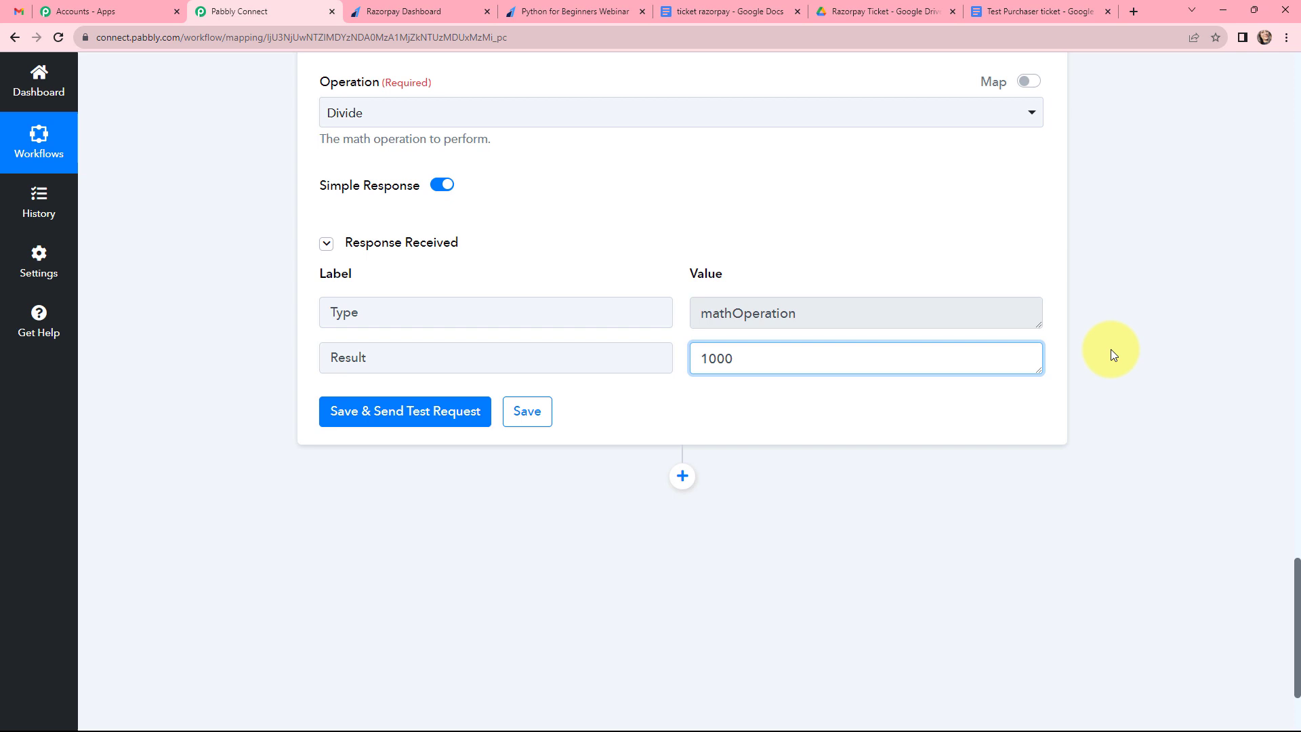
left_click(683, 394)
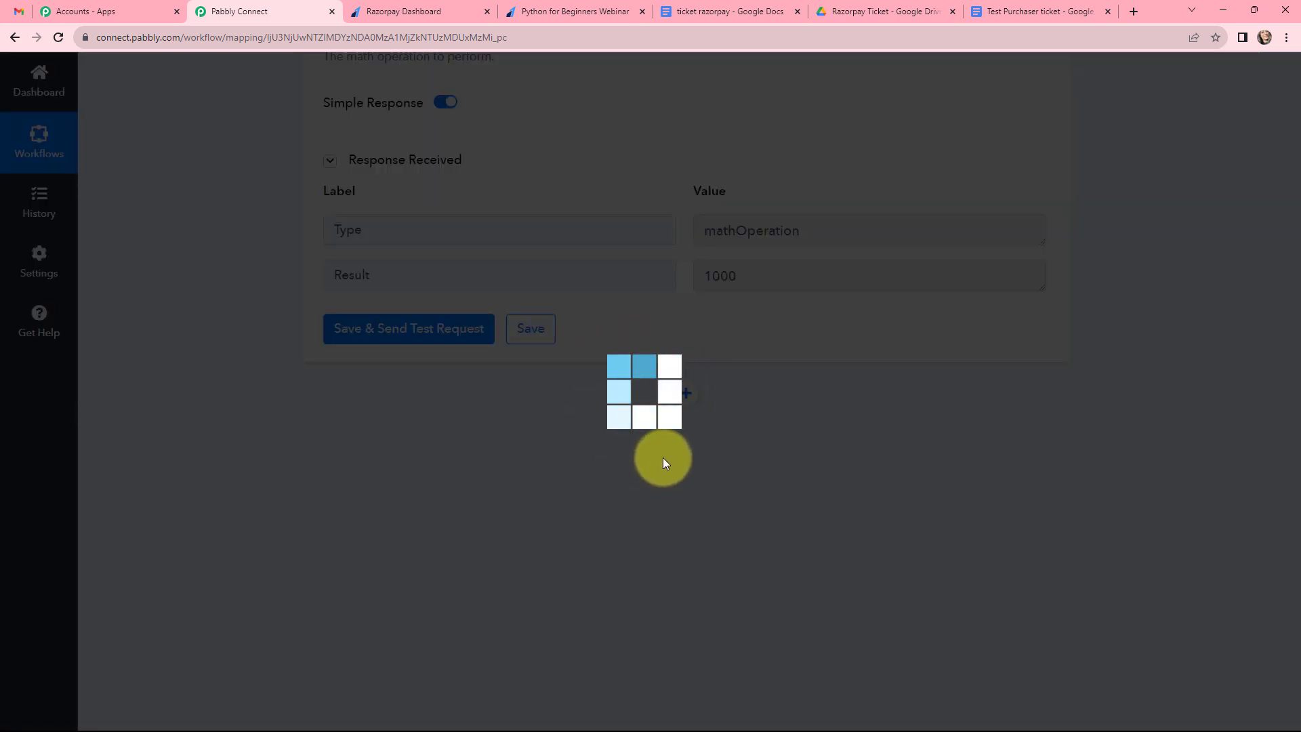
Add another Number Formatter step with the Perform Math Operation event and connect it.
scroll(607, 404, "down", 3)
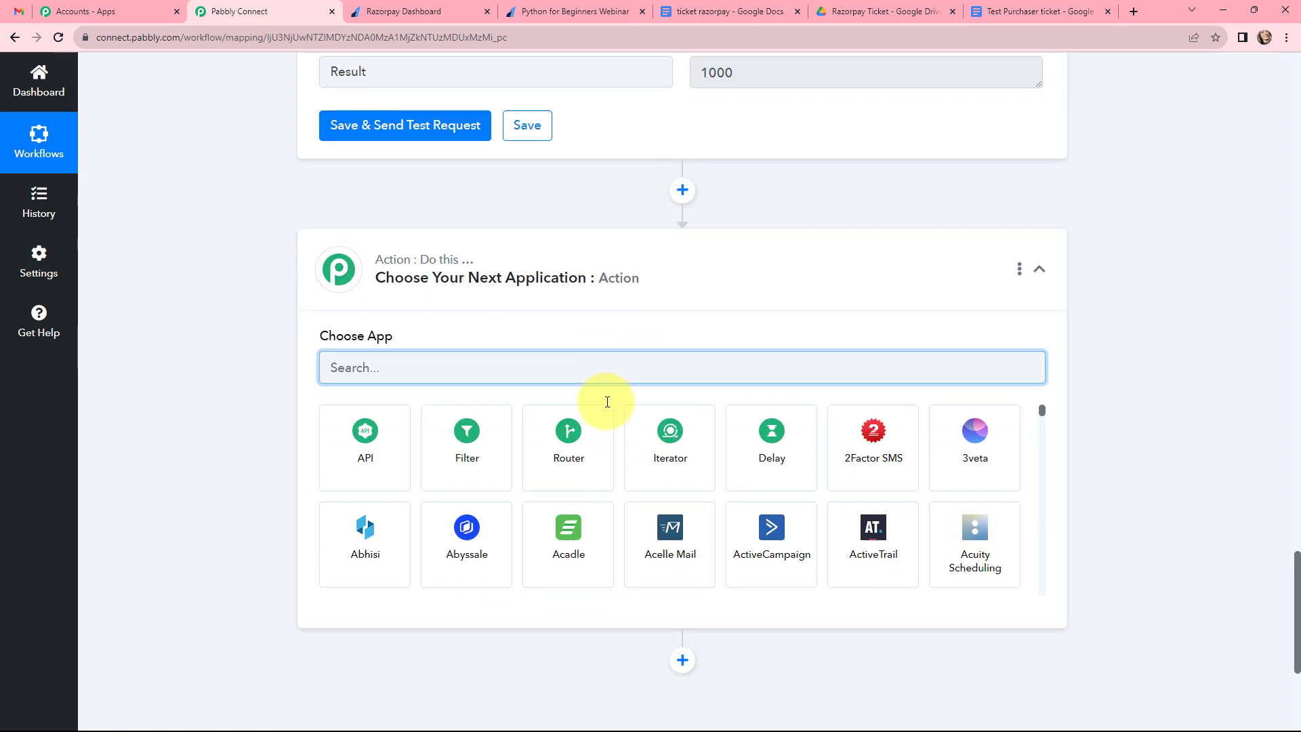
type("numbe")
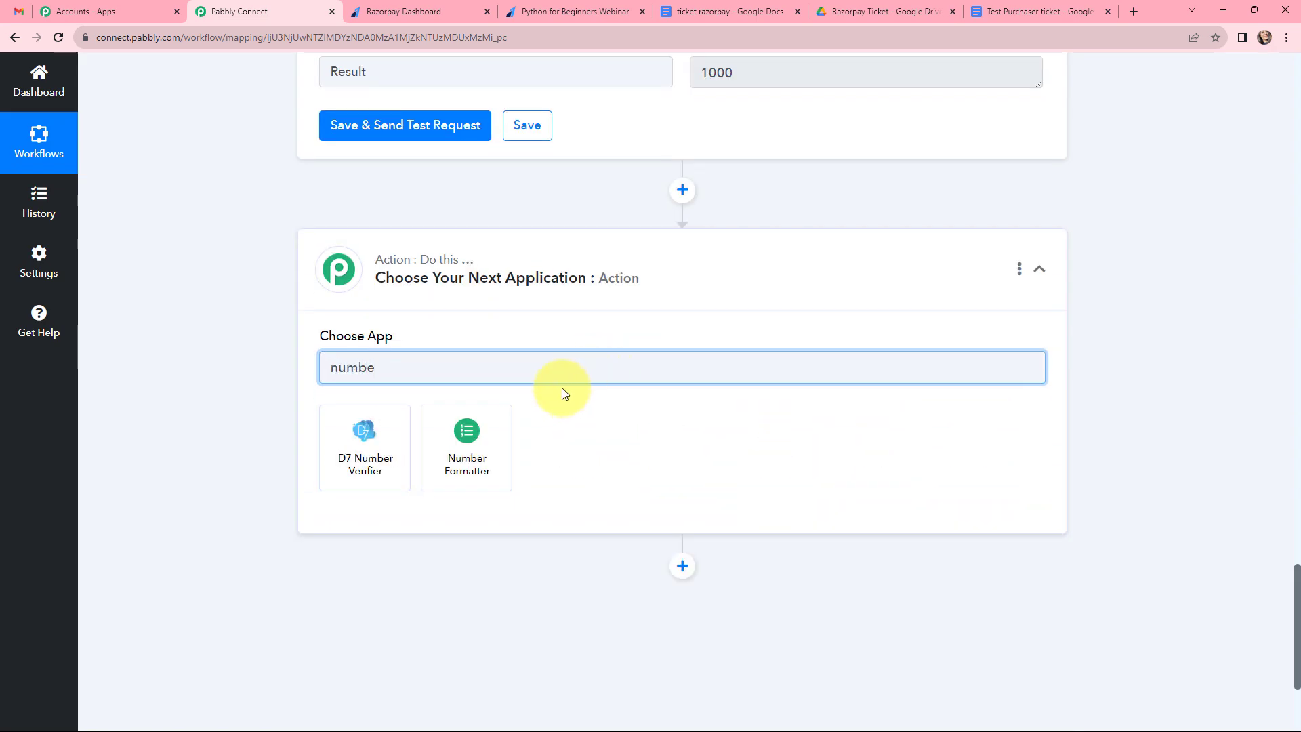
left_click(457, 437)
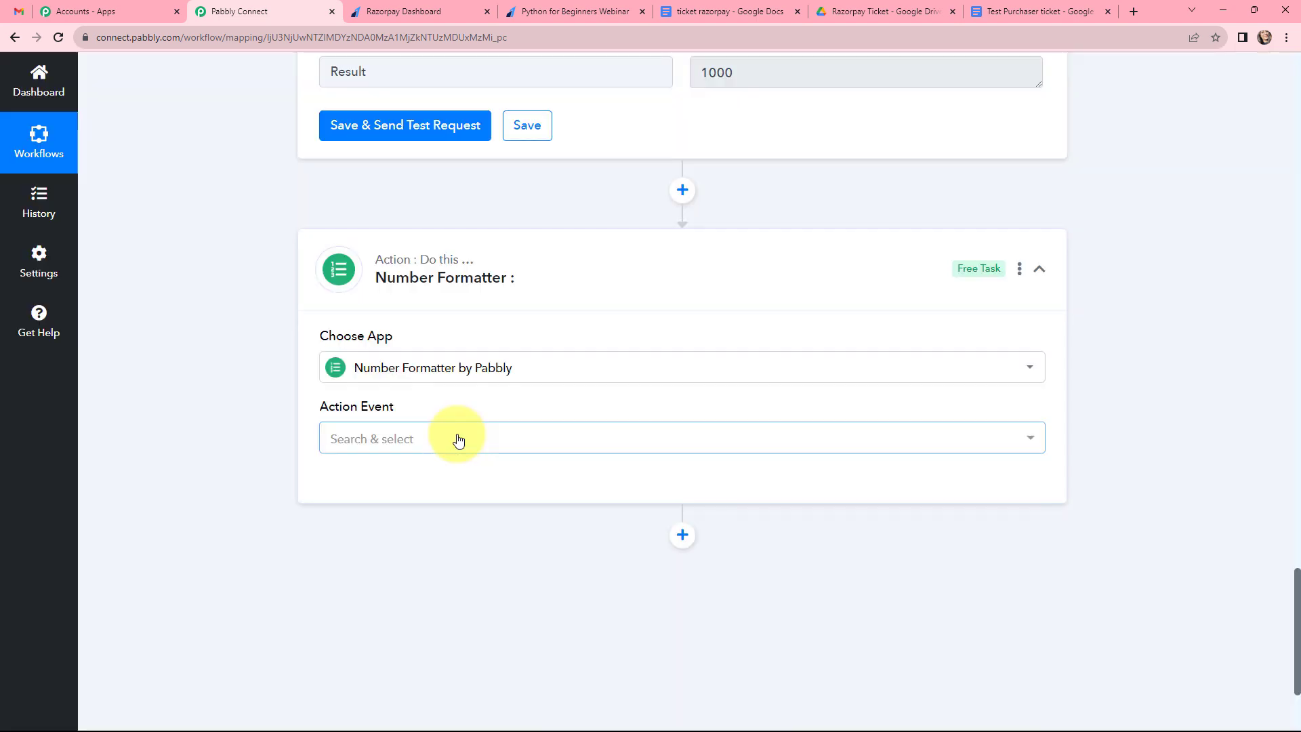
left_click(462, 439)
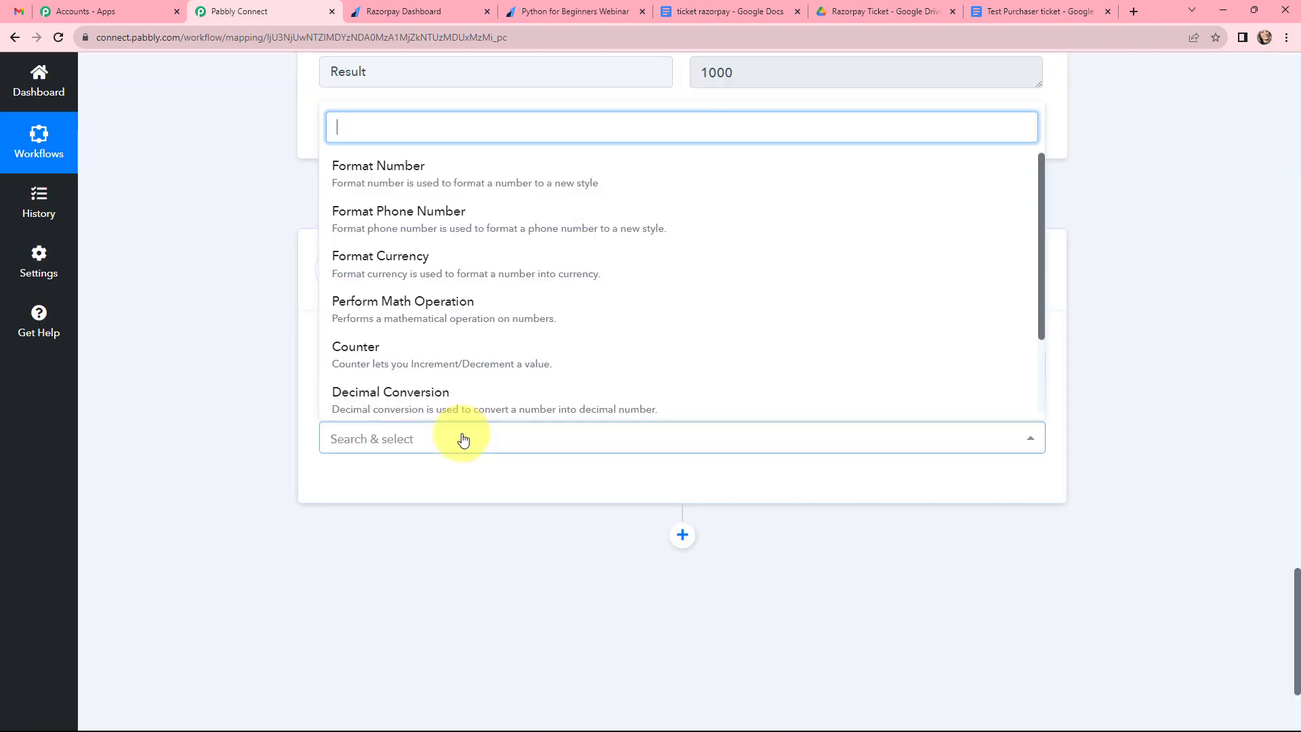
left_click(409, 307)
left_click(358, 482)
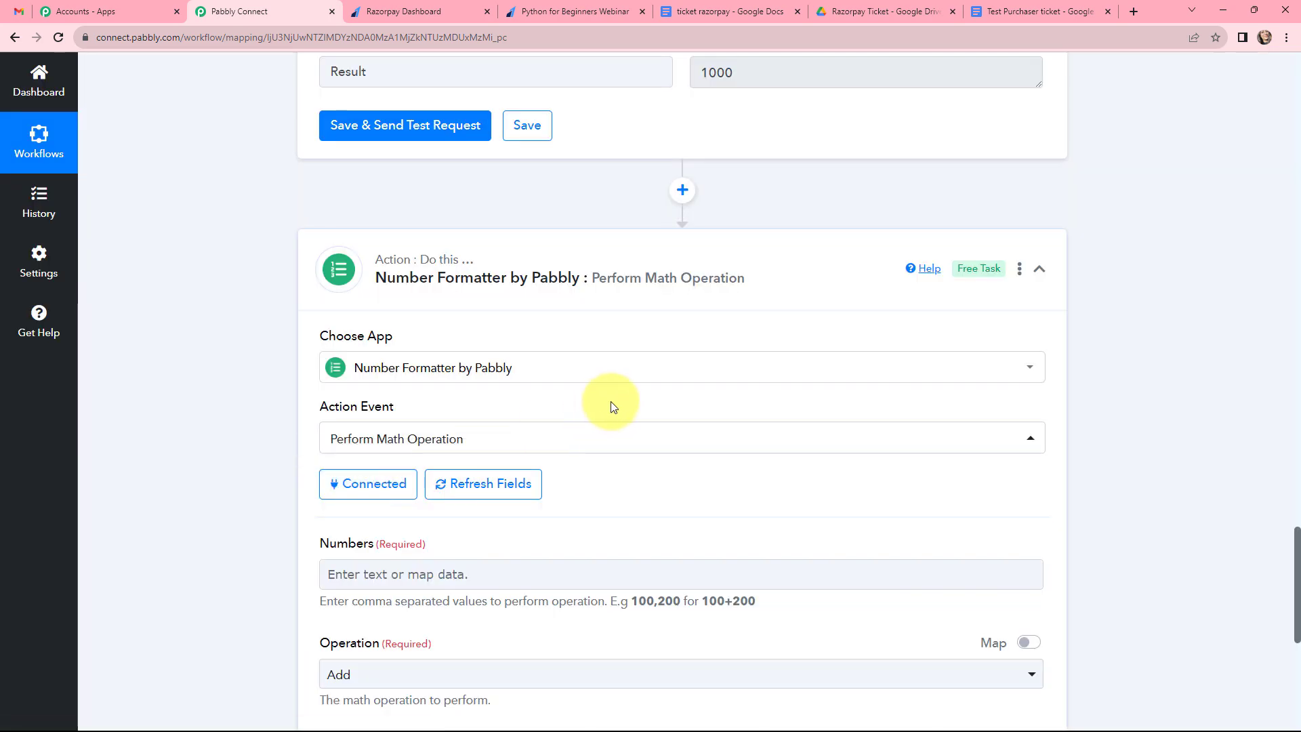
Divide the previous Result 1000 by 500 and test it, getting Result 2.
scroll(590, 413, "down", 2)
left_click(551, 438)
scroll(550, 439, "down", 3)
left_click(580, 535)
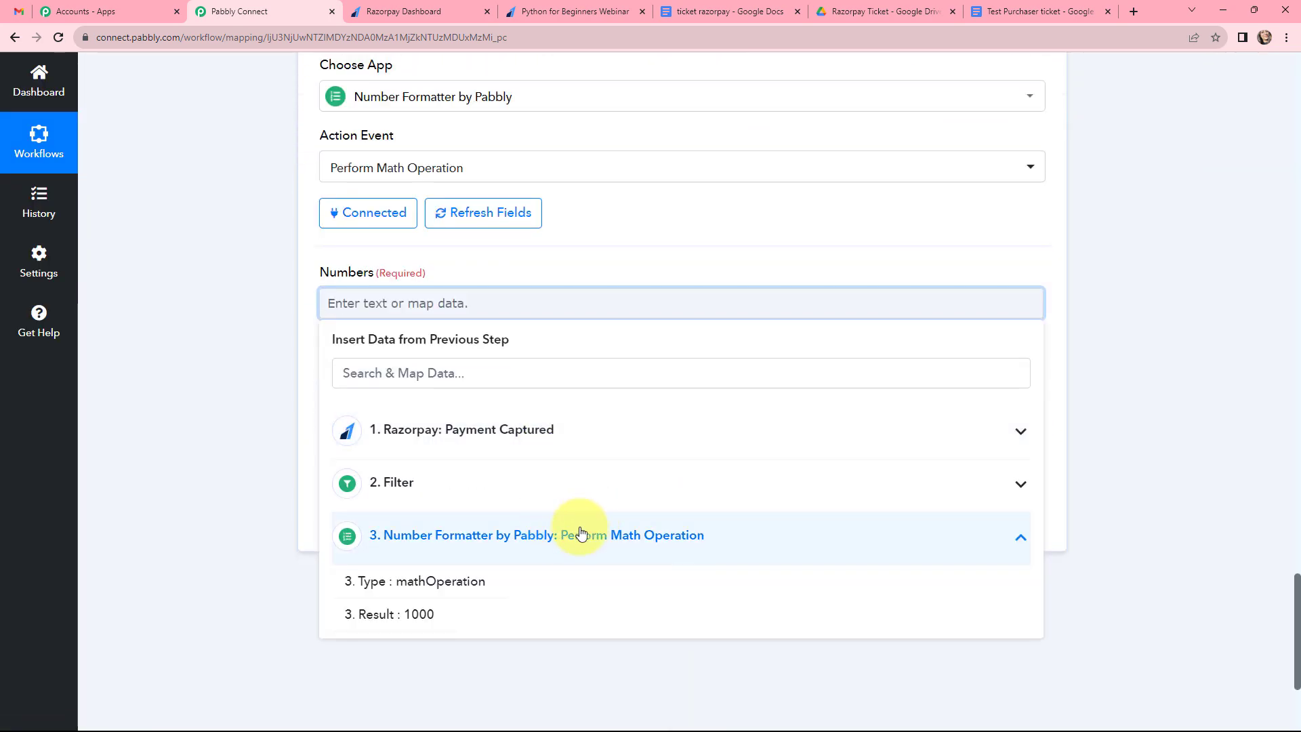
left_click(406, 614)
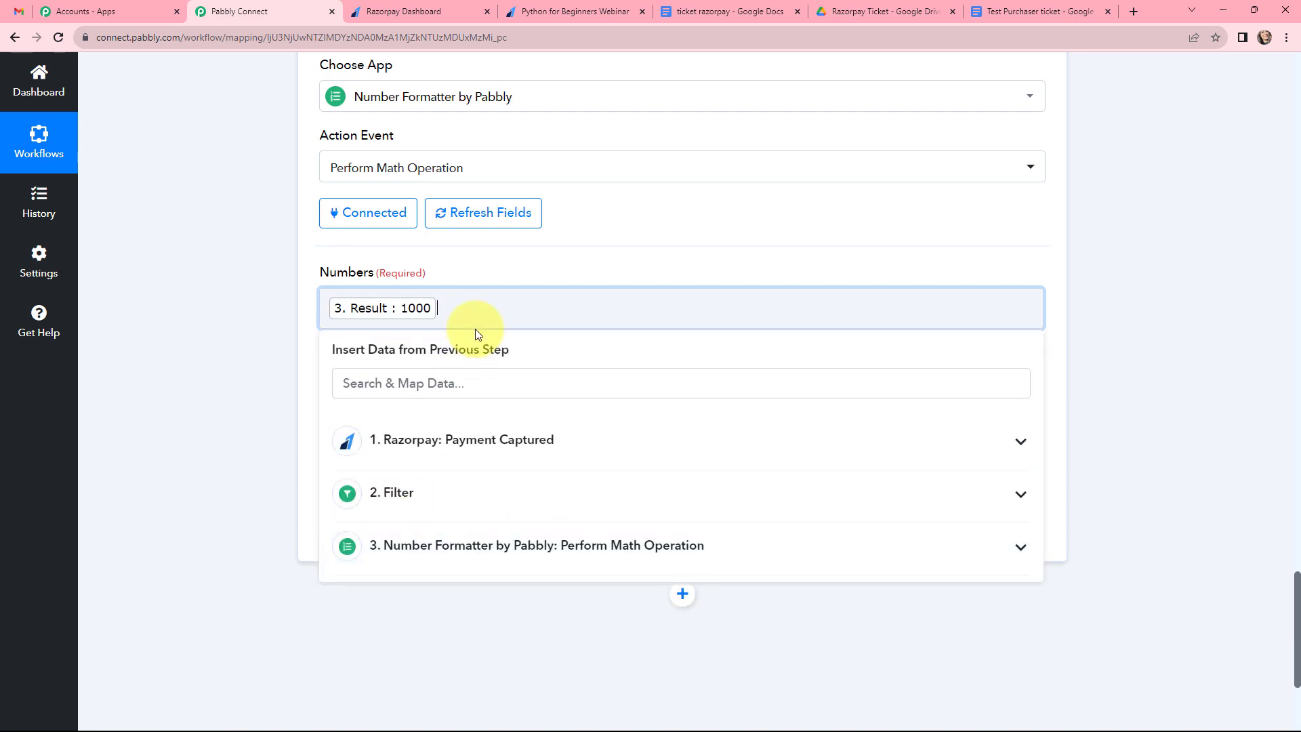
type(",500")
left_click(505, 266)
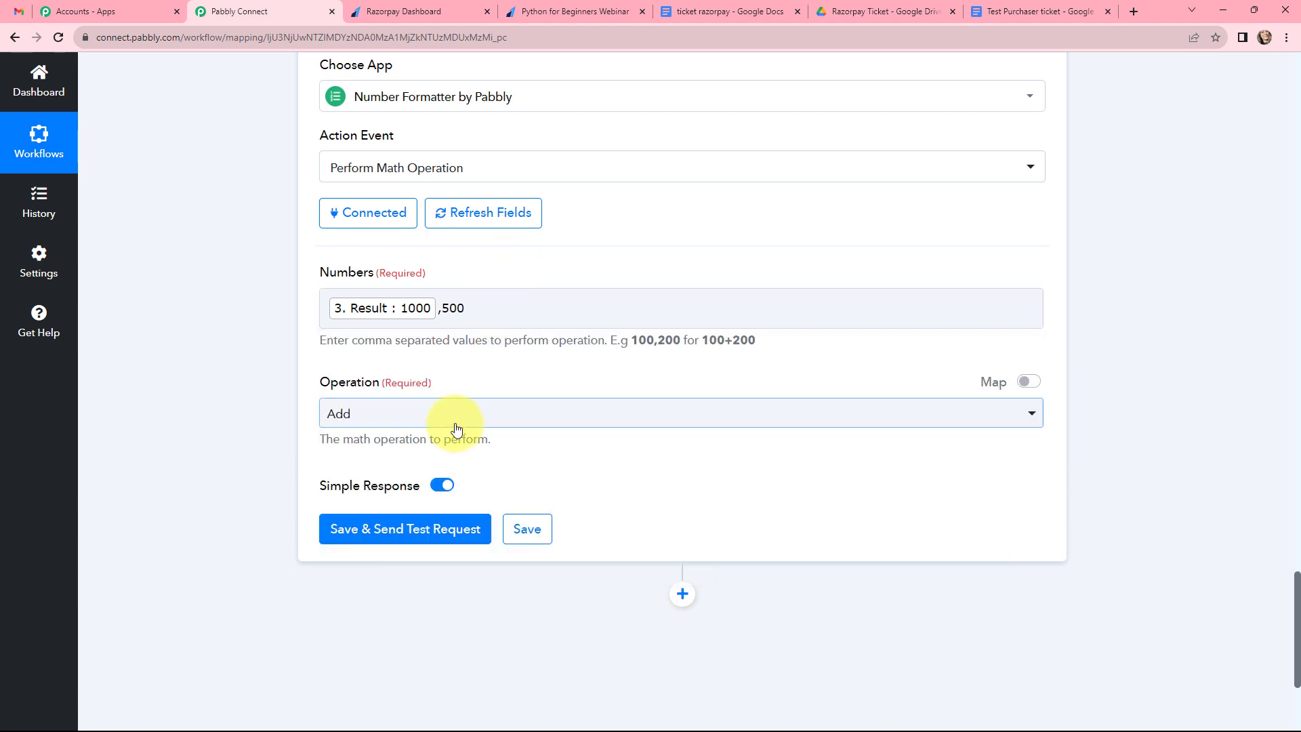
left_click(456, 429)
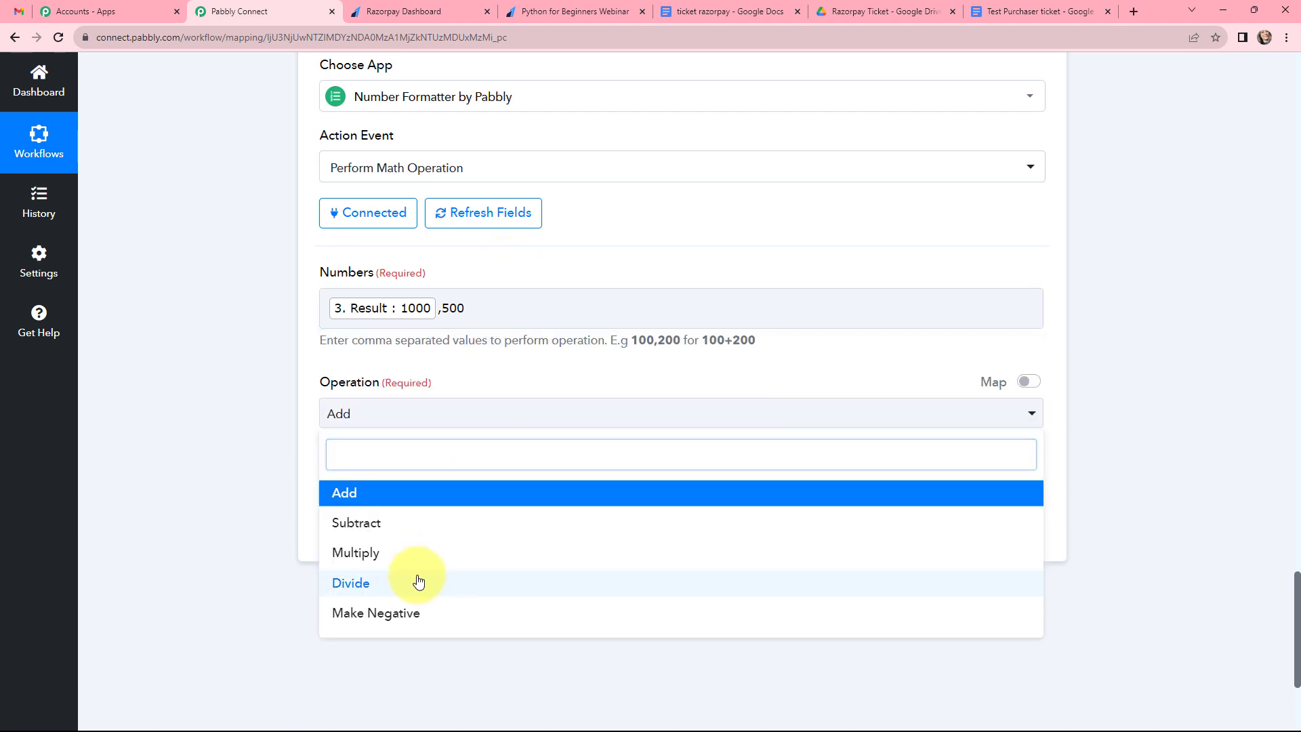
left_click(419, 581)
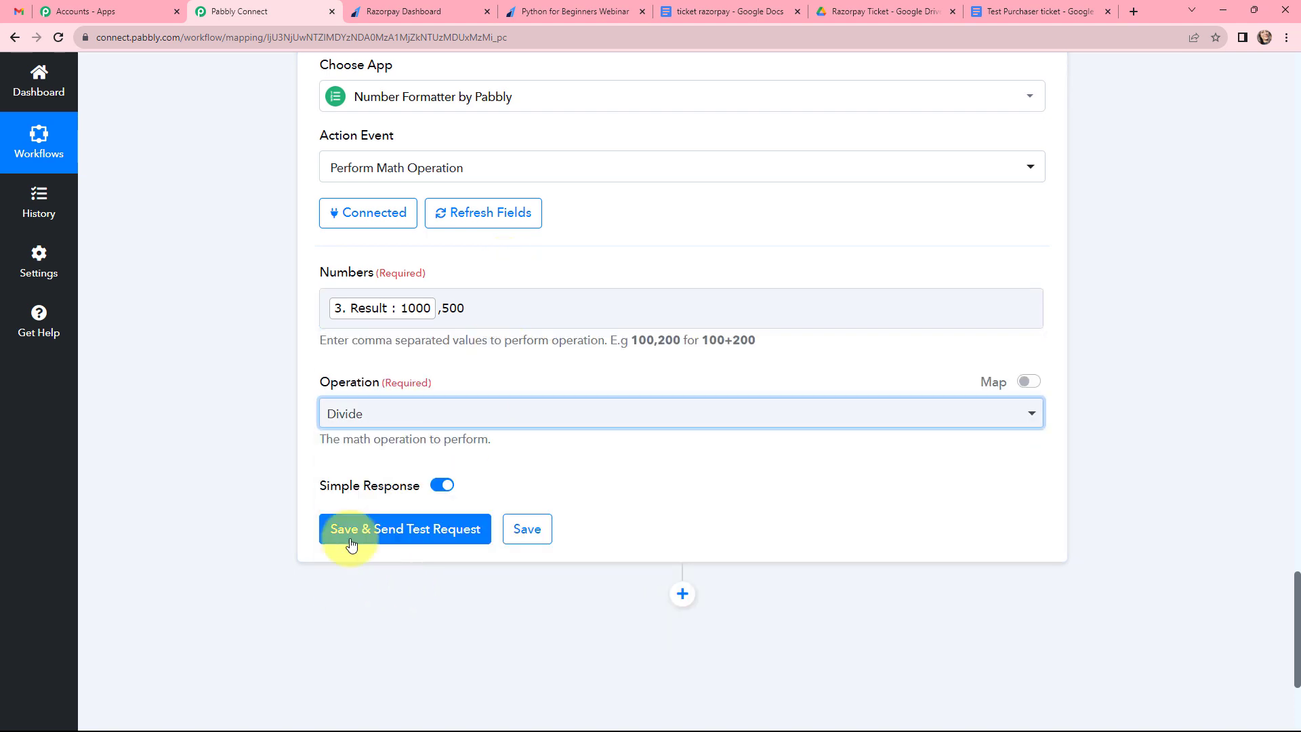
left_click(396, 533)
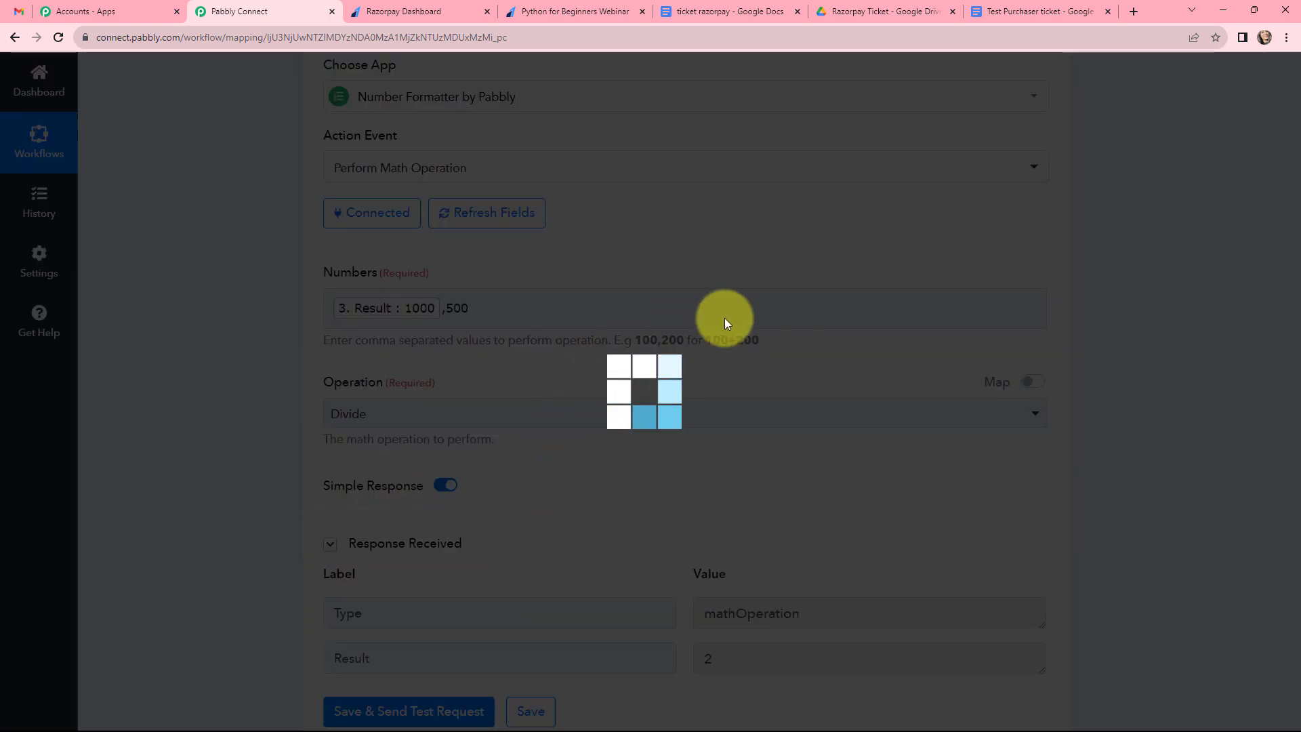
scroll(726, 319, "down", 3)
left_click(732, 453)
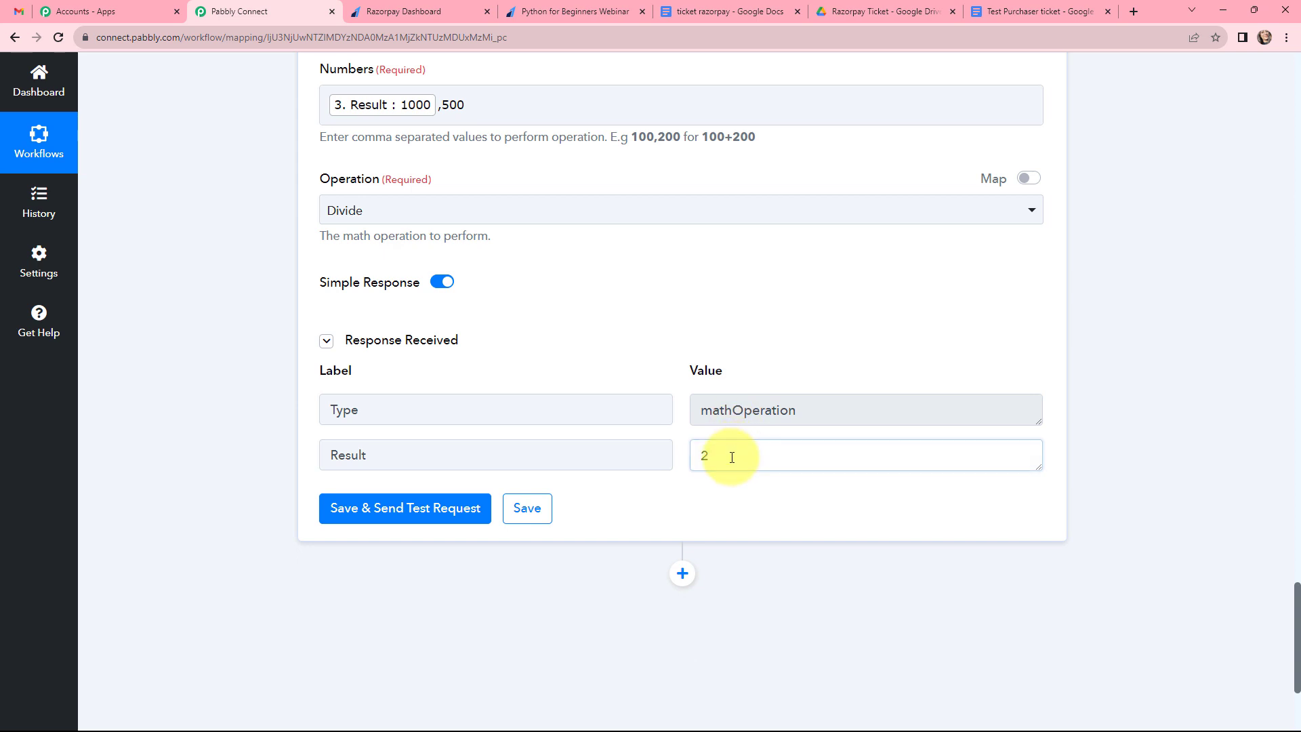
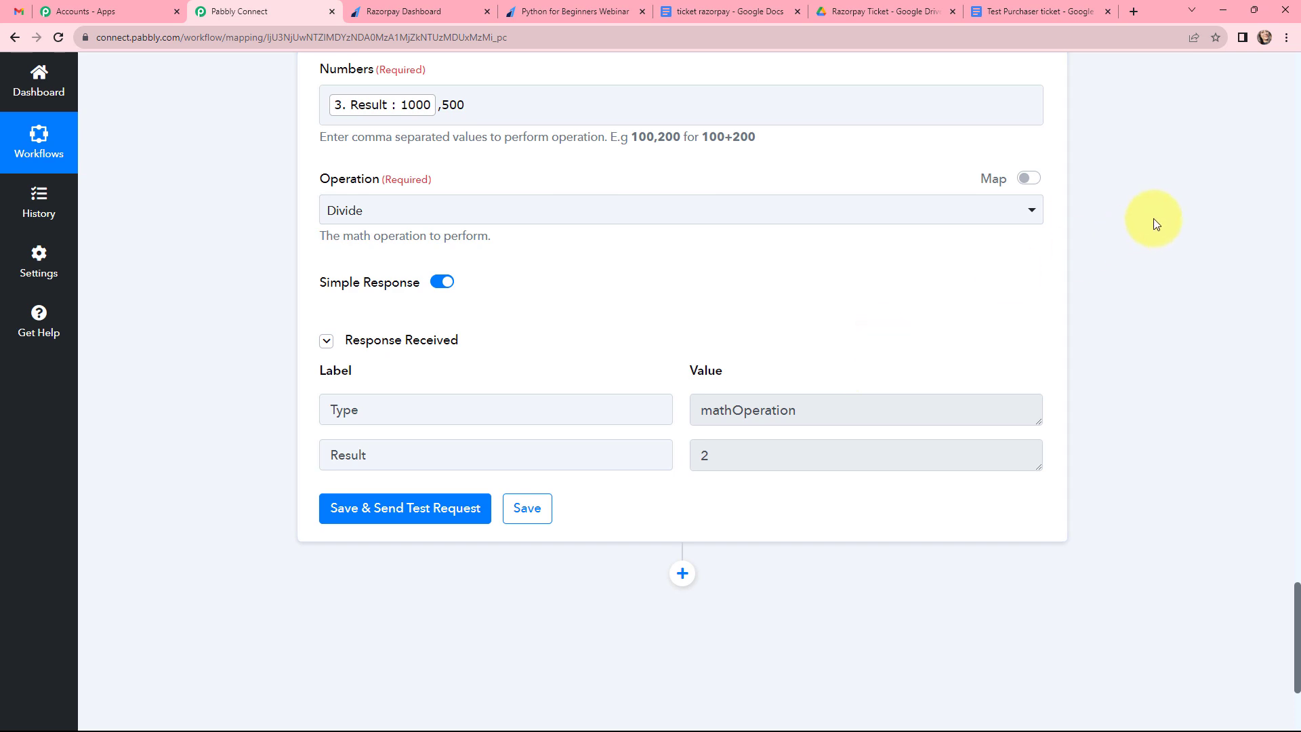
Add a Google Docs action set to Create Document from Template, then view the ticket razorpay doc.
scroll(1141, 250, "down", 3)
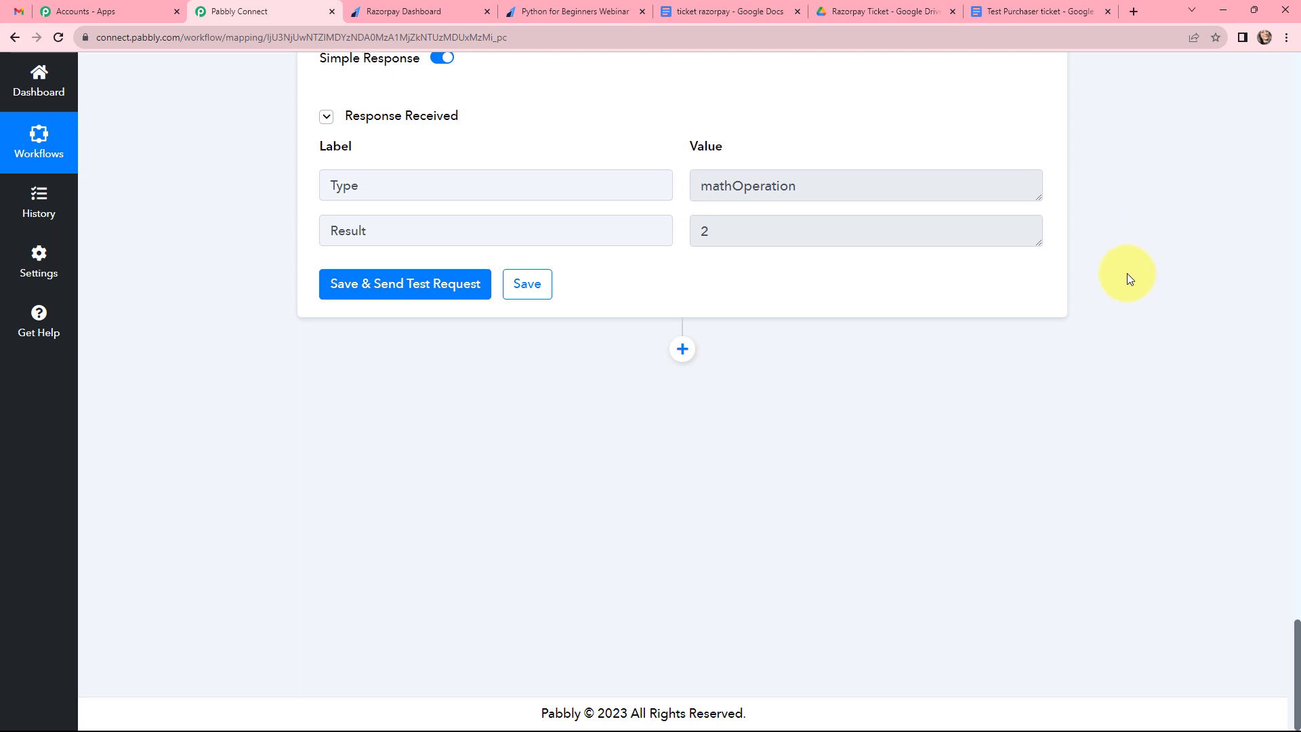
left_click(682, 349)
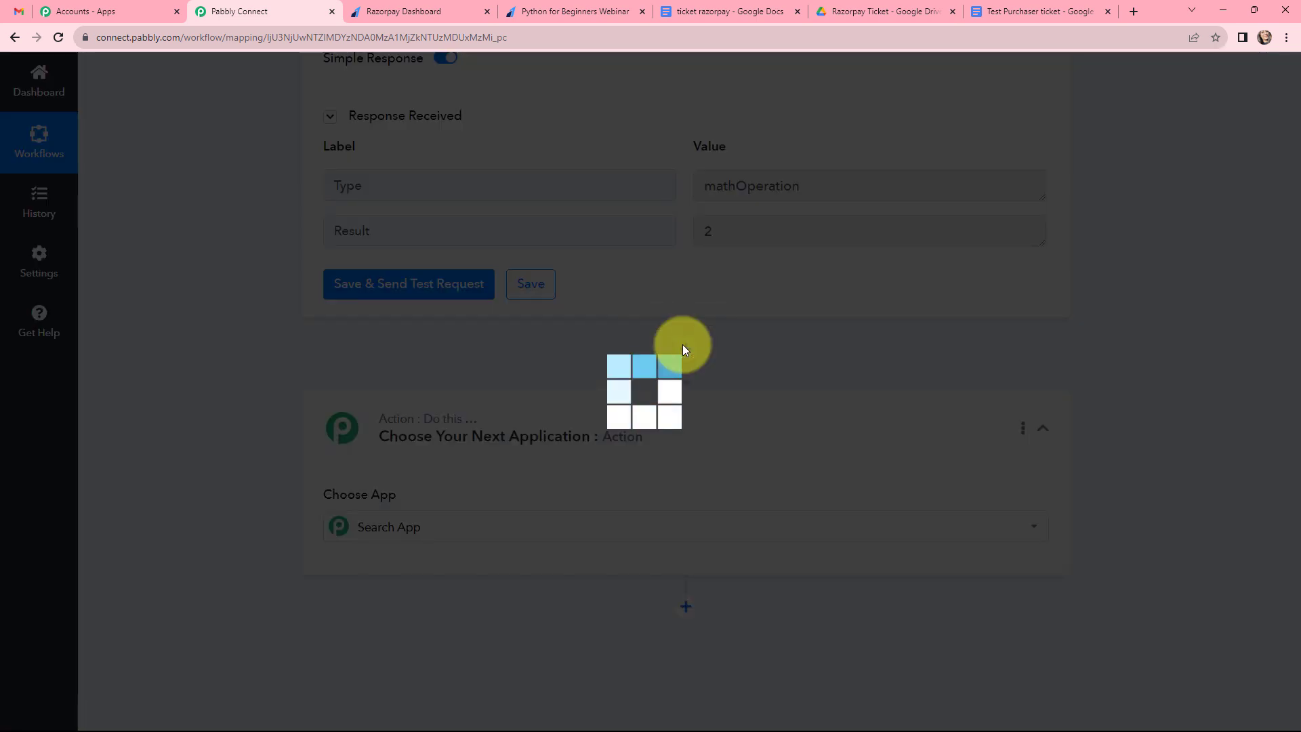
scroll(664, 396, "down", 1)
type("goo")
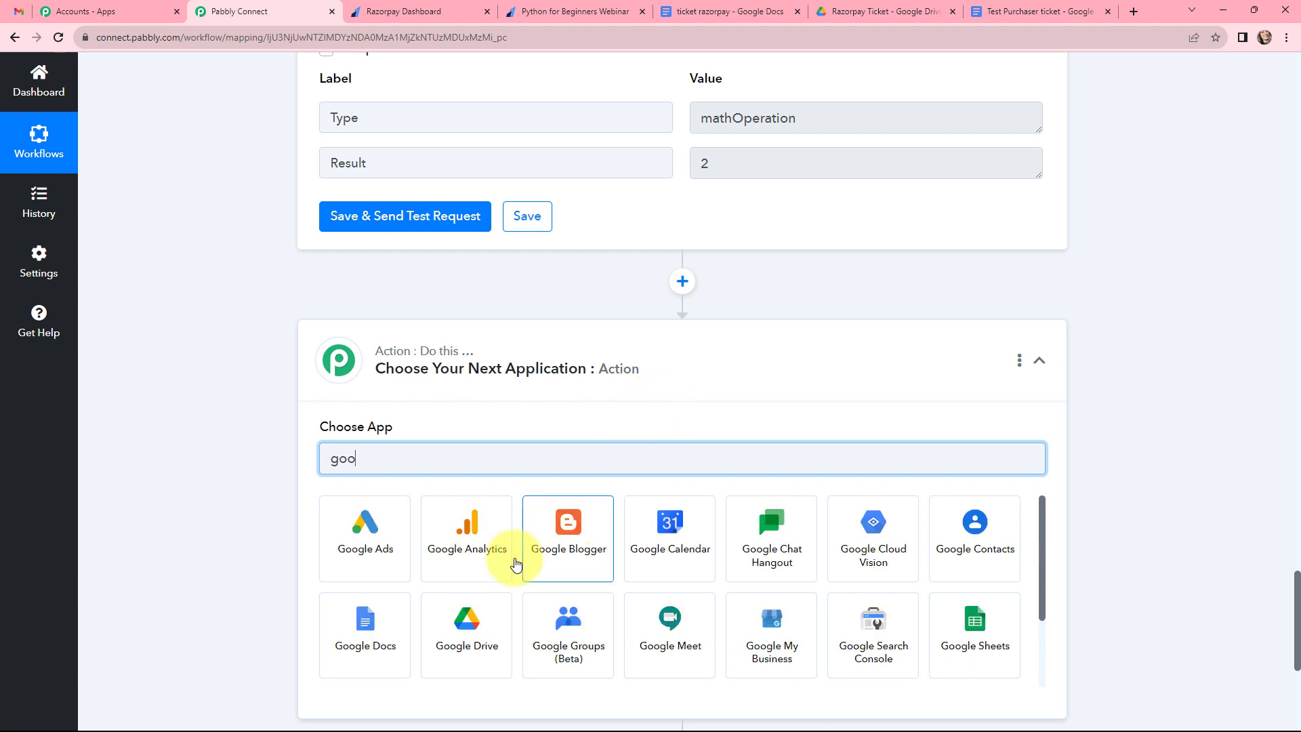
left_click(386, 615)
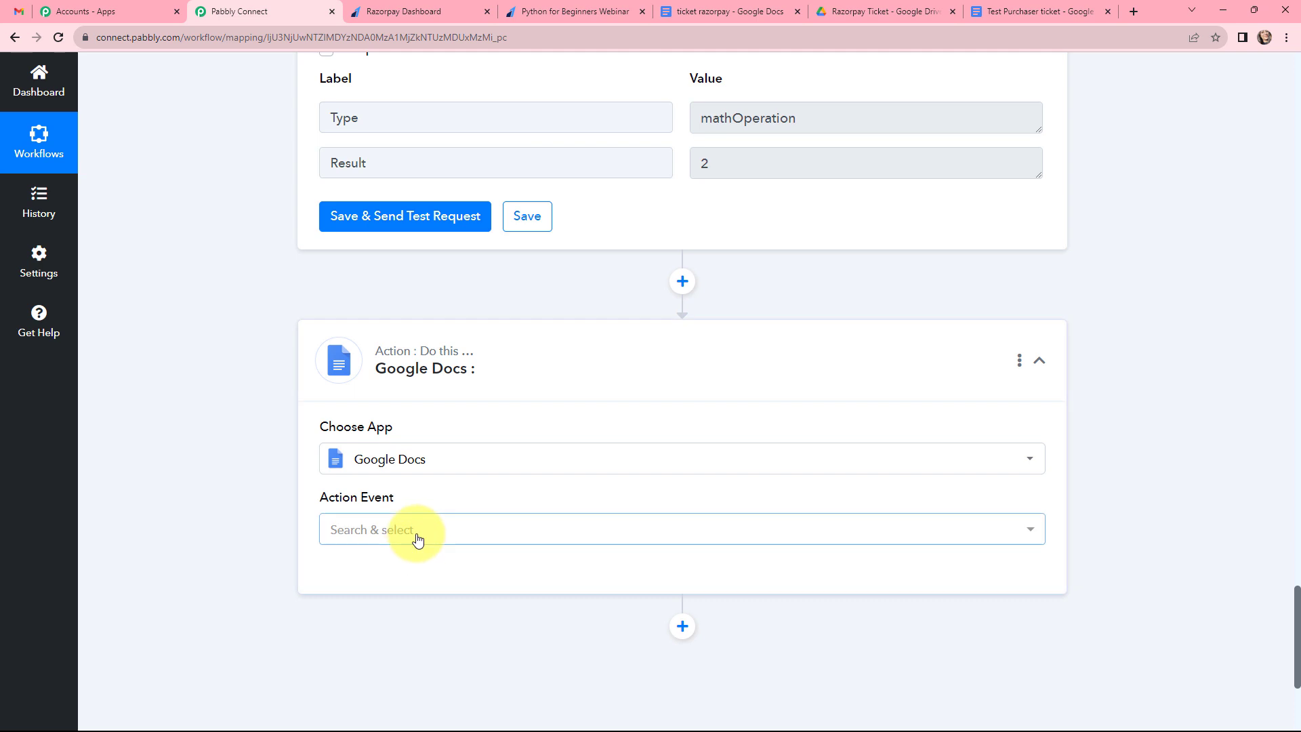
left_click(416, 539)
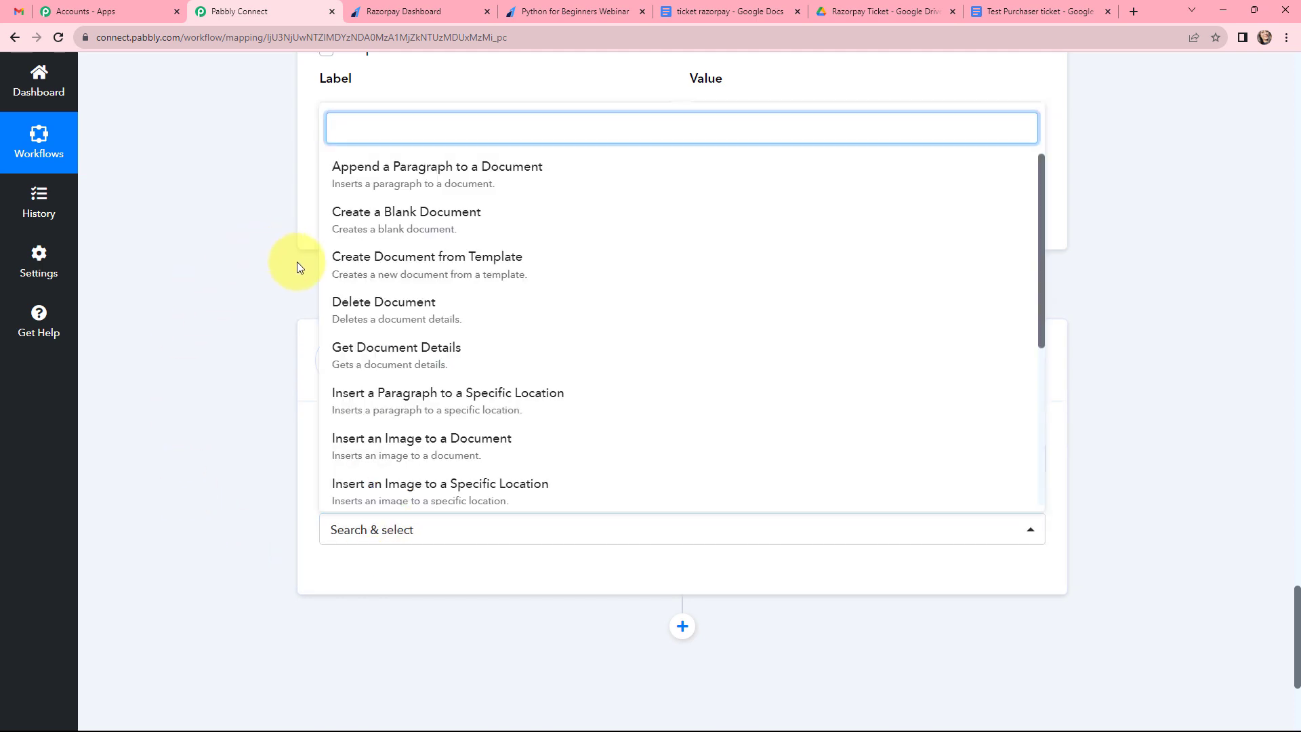
left_click(503, 264)
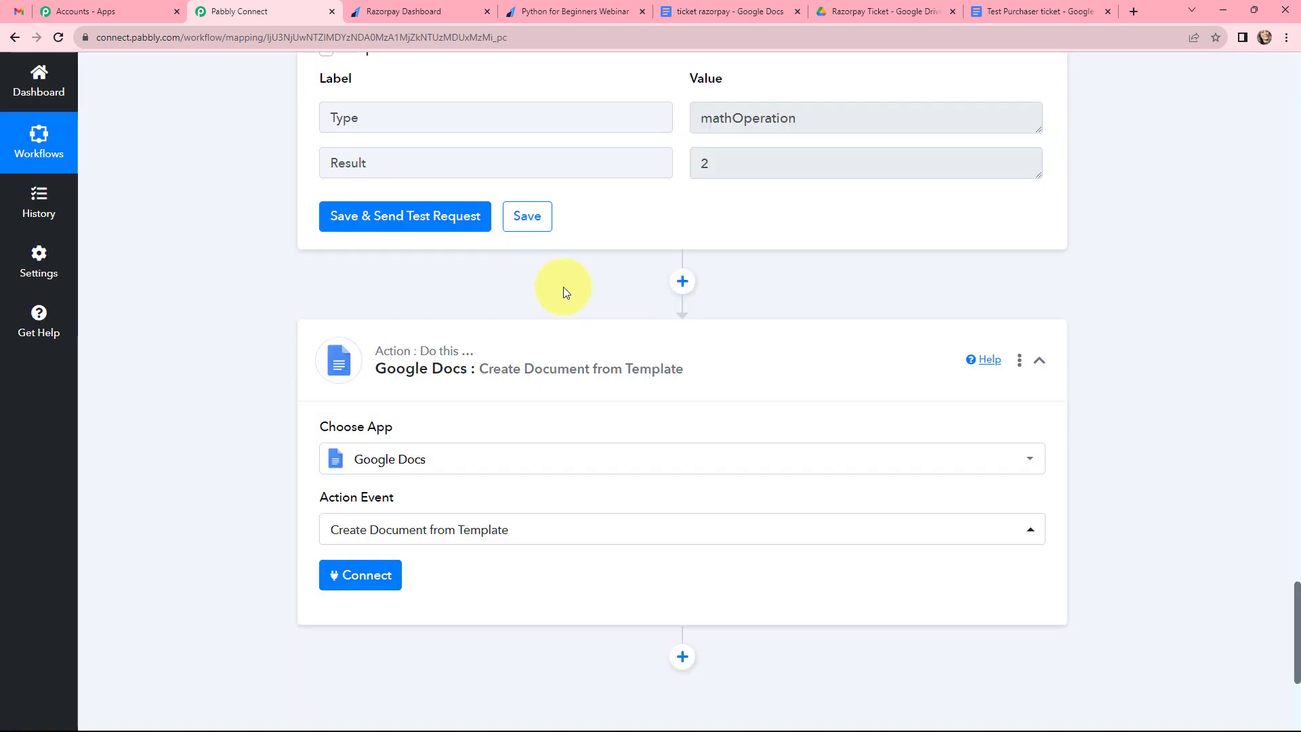
left_click(720, 12)
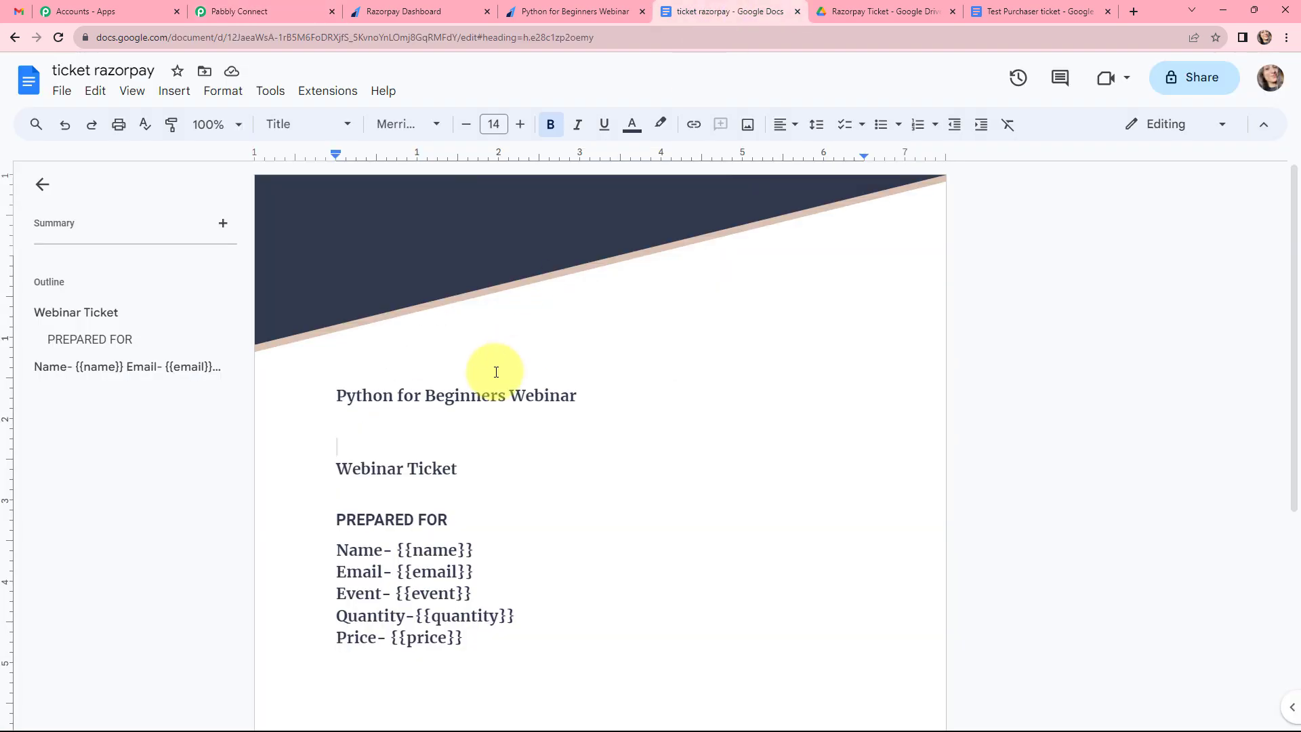
Review the {{name}}, {{email}}, {{event}}, {{quantity}} and {{price}} placeholders in the ticket template.
scroll(496, 372, "down", 2)
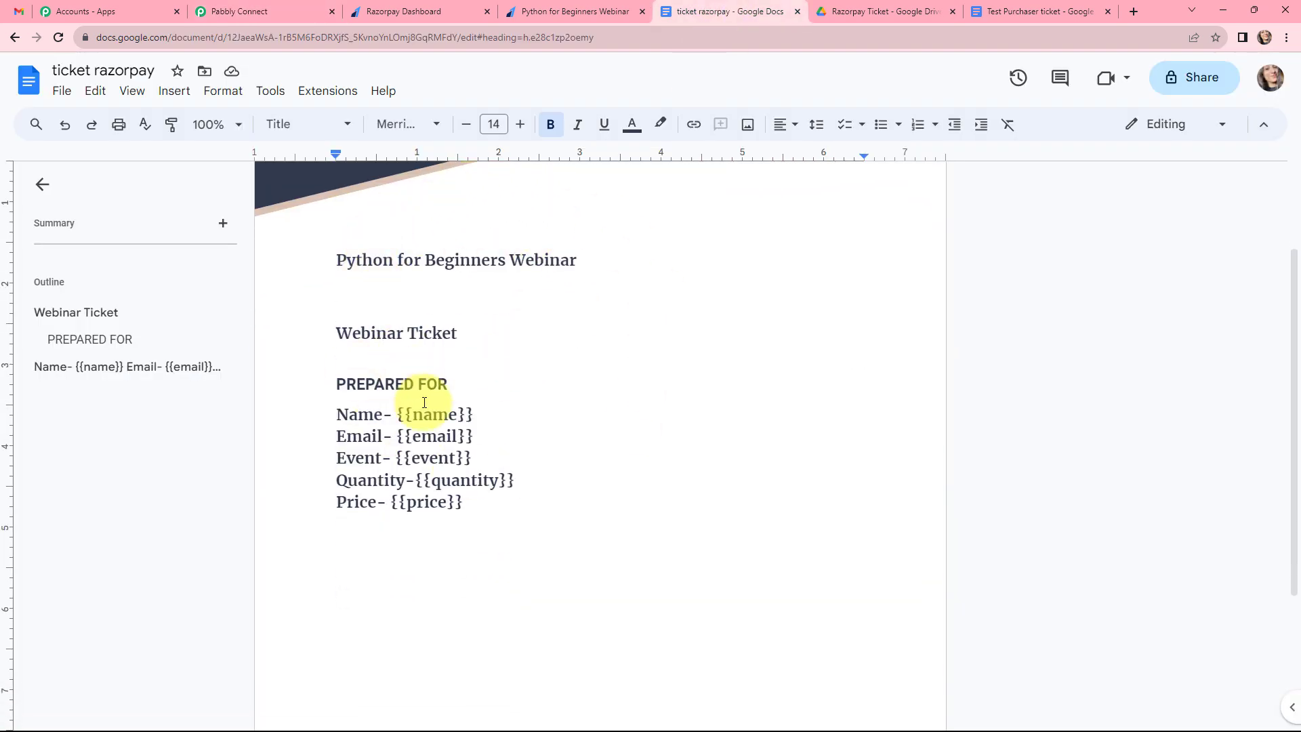
left_click_drag(339, 308, 511, 500)
left_click(508, 424)
left_click(511, 499)
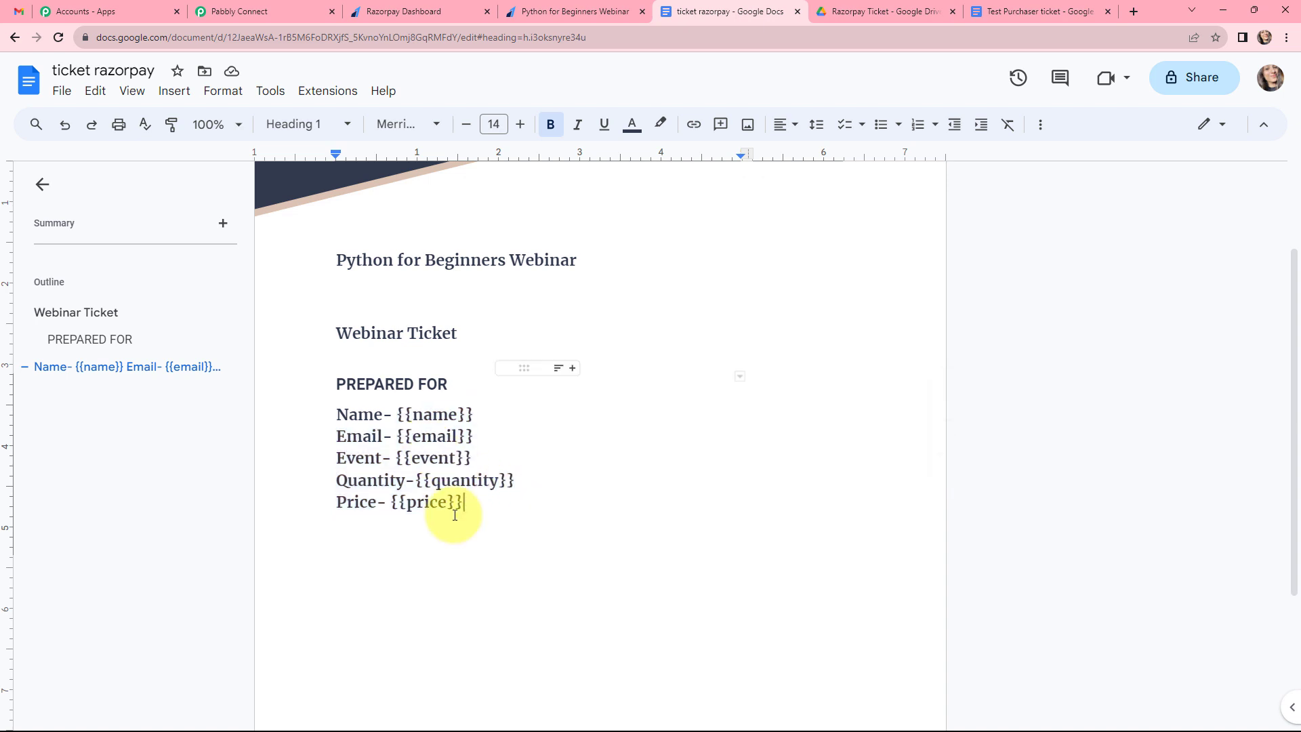
left_click(276, 10)
scroll(487, 381, "down", 2)
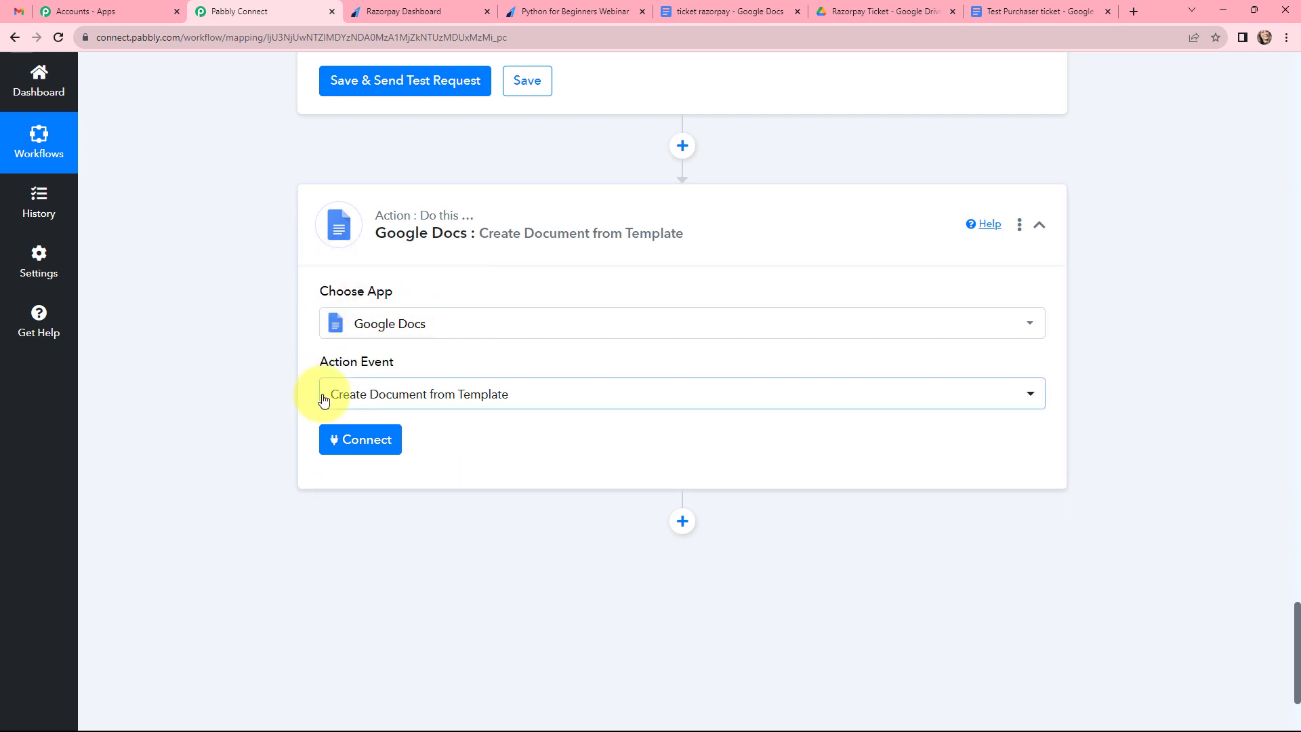
Add a new Google Docs #7 connection by signing in with Google and allowing Drive access.
left_click(355, 444)
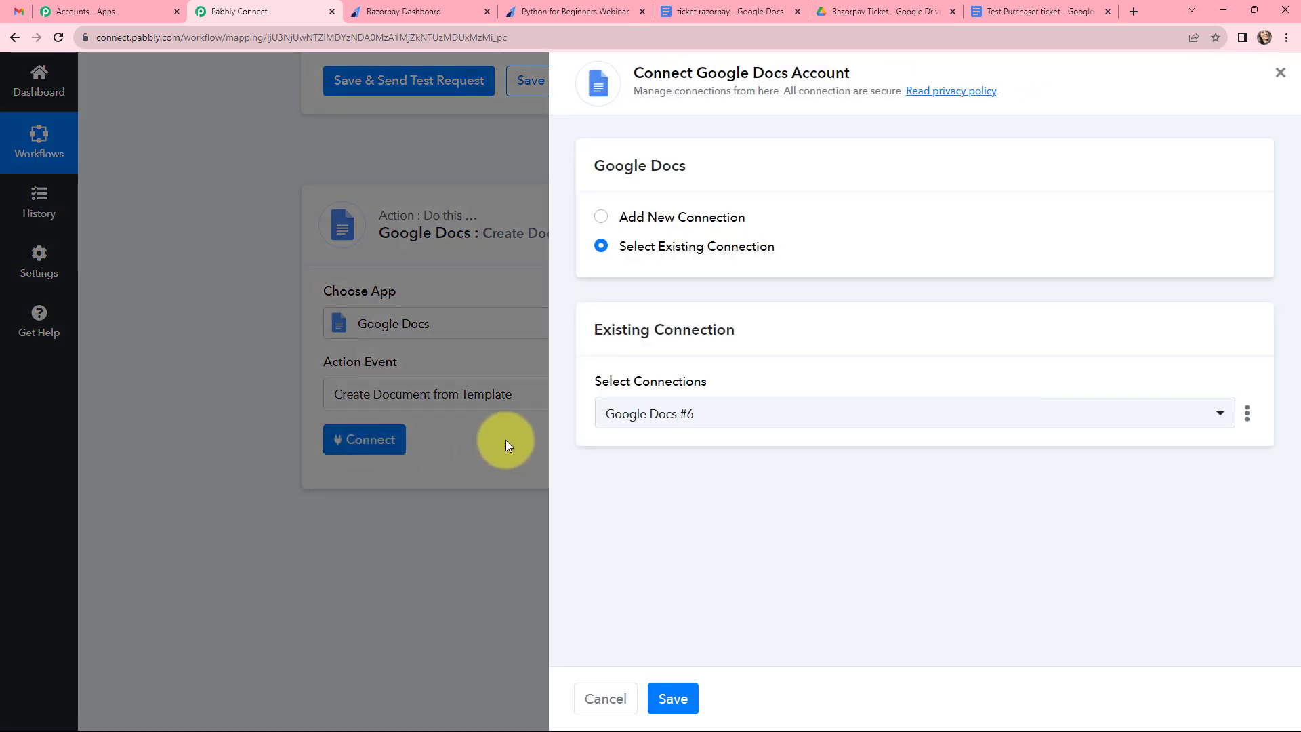
left_click(600, 218)
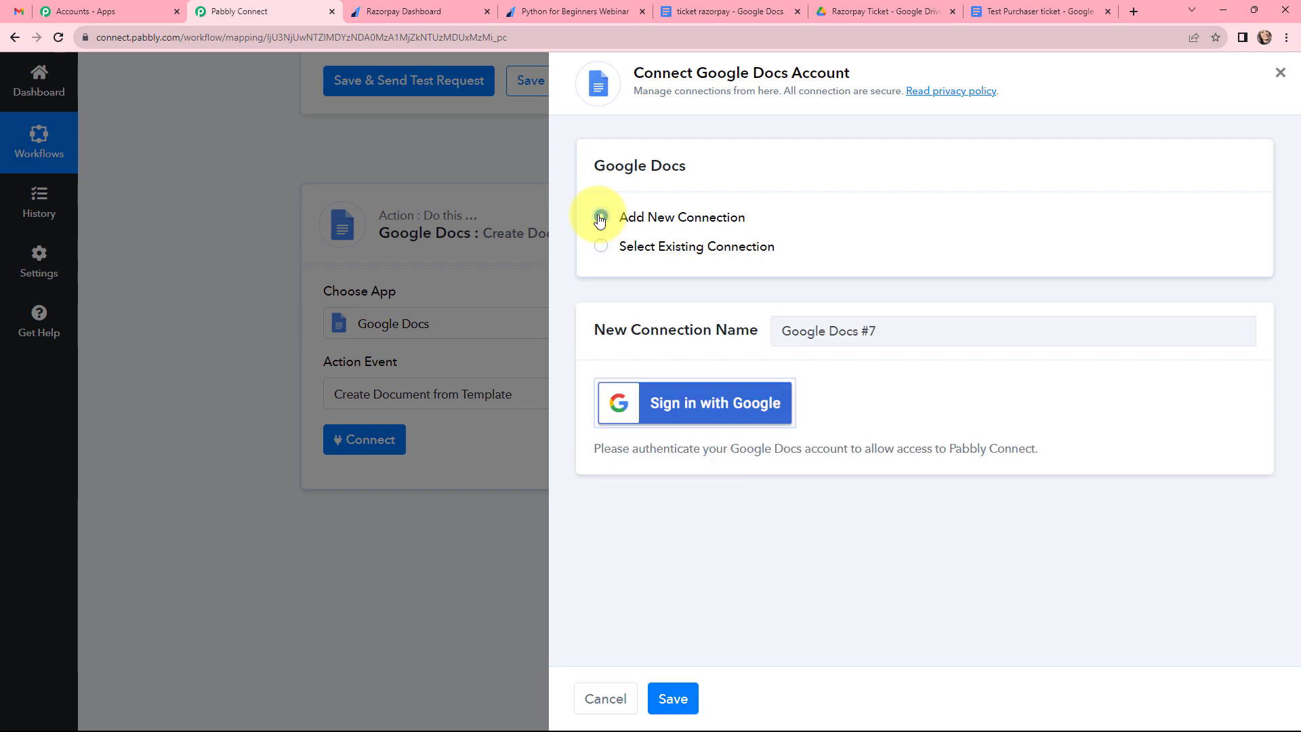
left_click(684, 404)
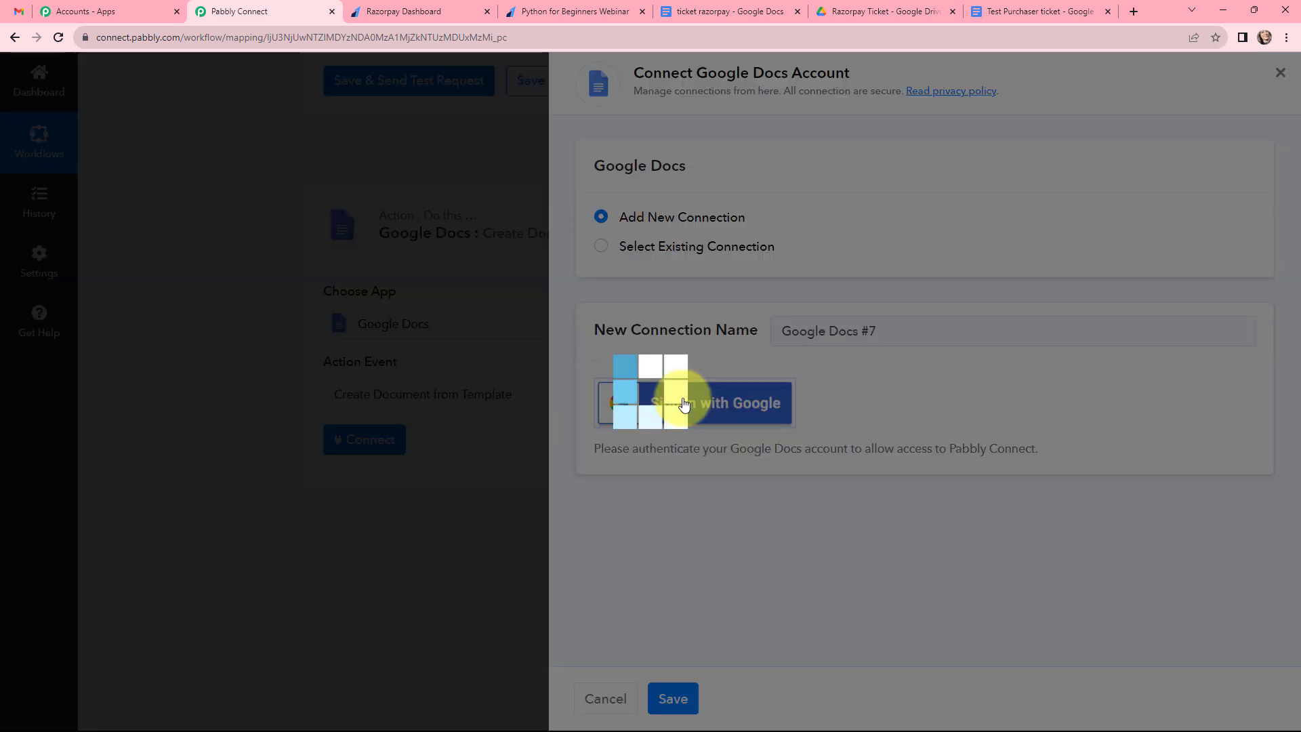
scroll(436, 256, "down", 3)
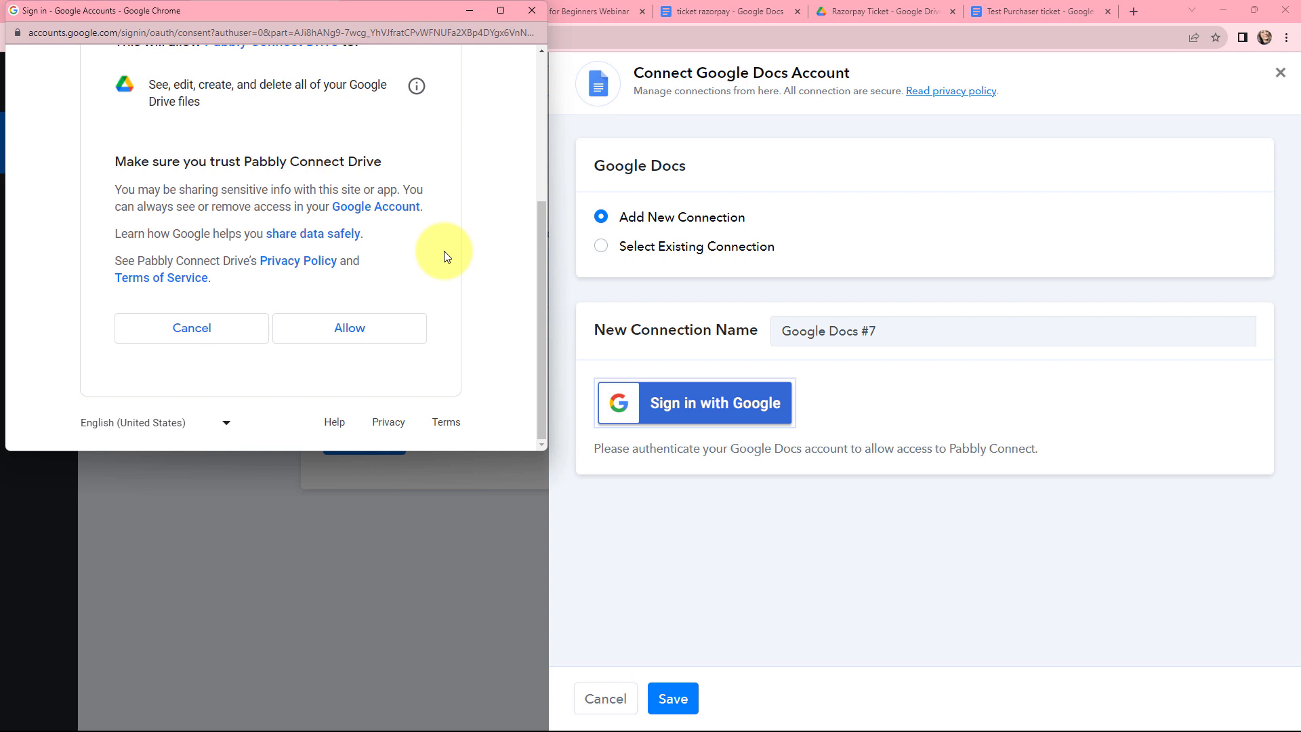
left_click(350, 329)
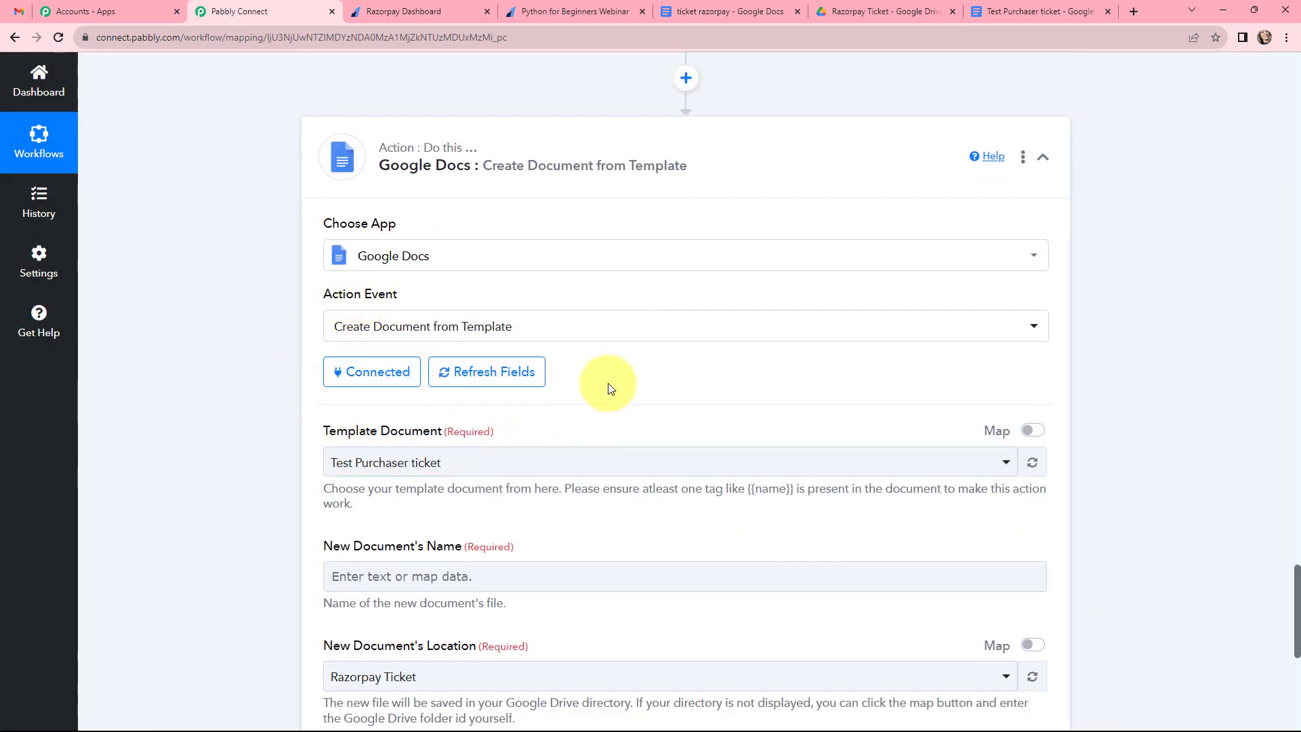
Choose 'ticket razorpay' as the Template Document after confirming its name in Google Docs.
scroll(636, 273, "down", 1)
scroll(636, 273, "down", 2)
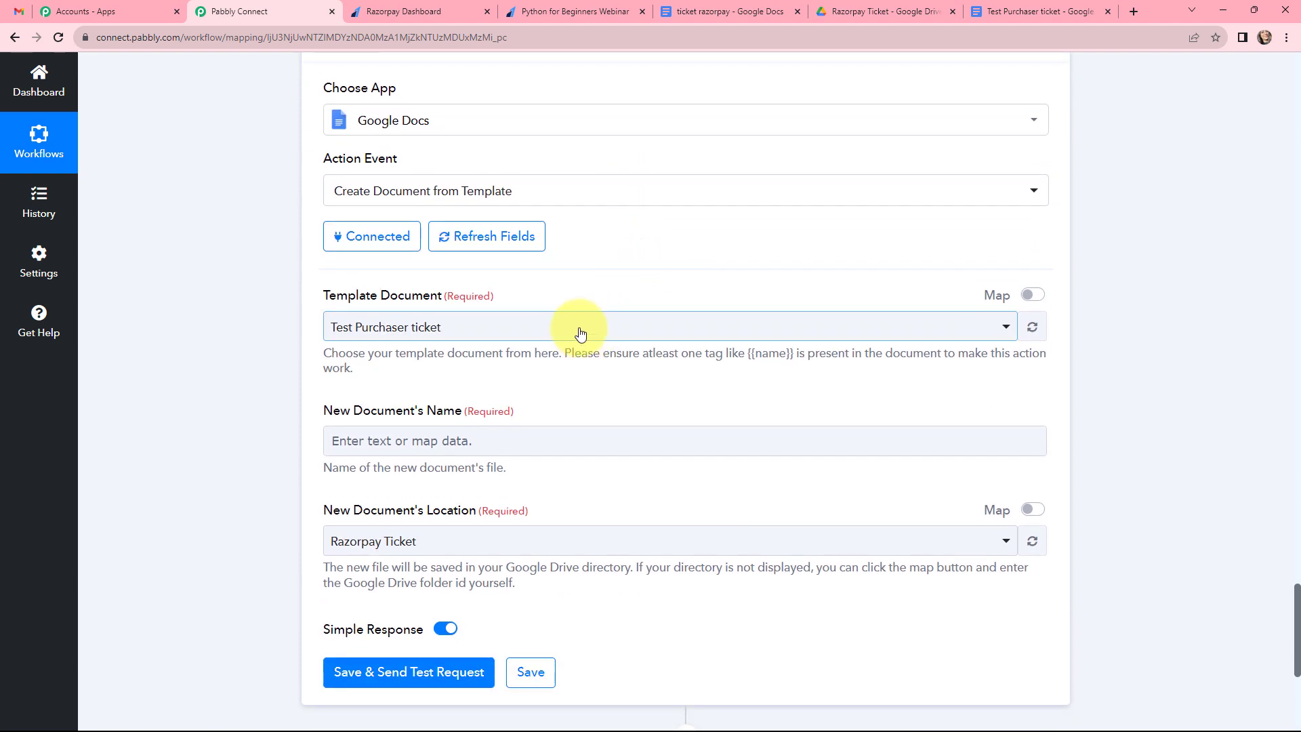
left_click(580, 332)
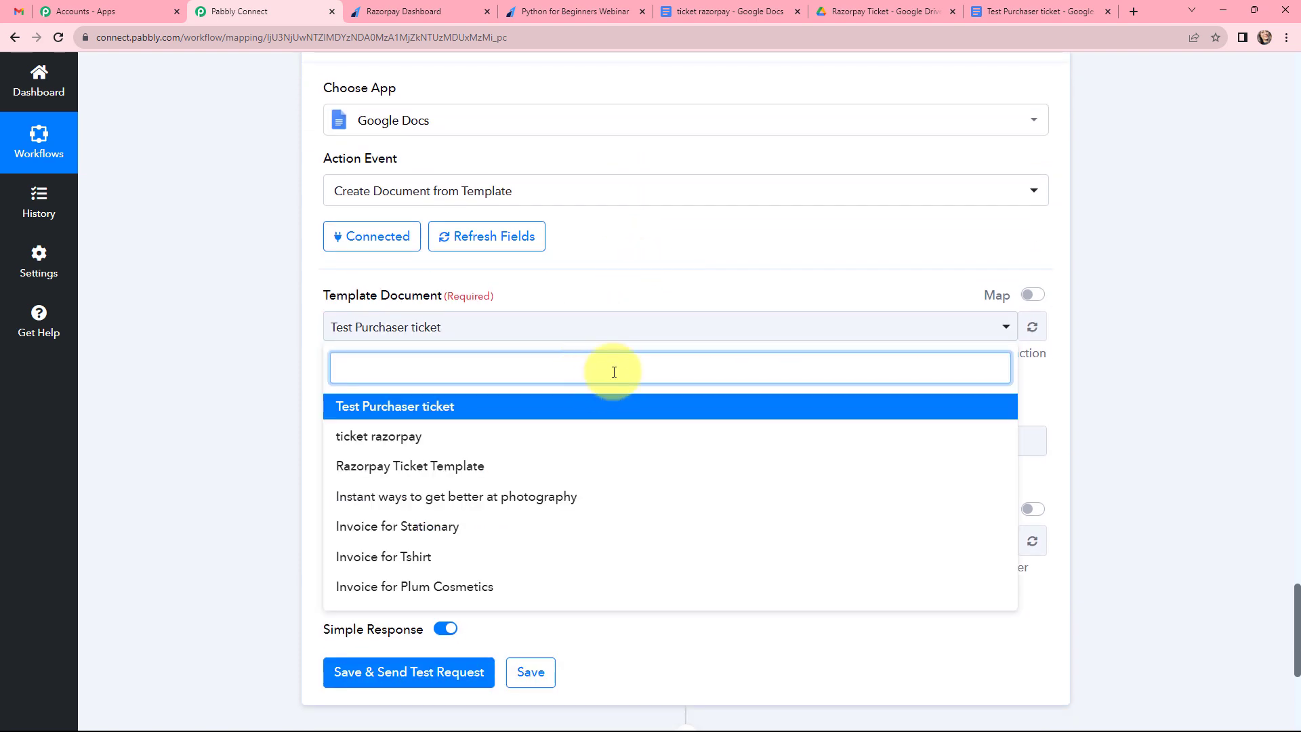
left_click(724, 11)
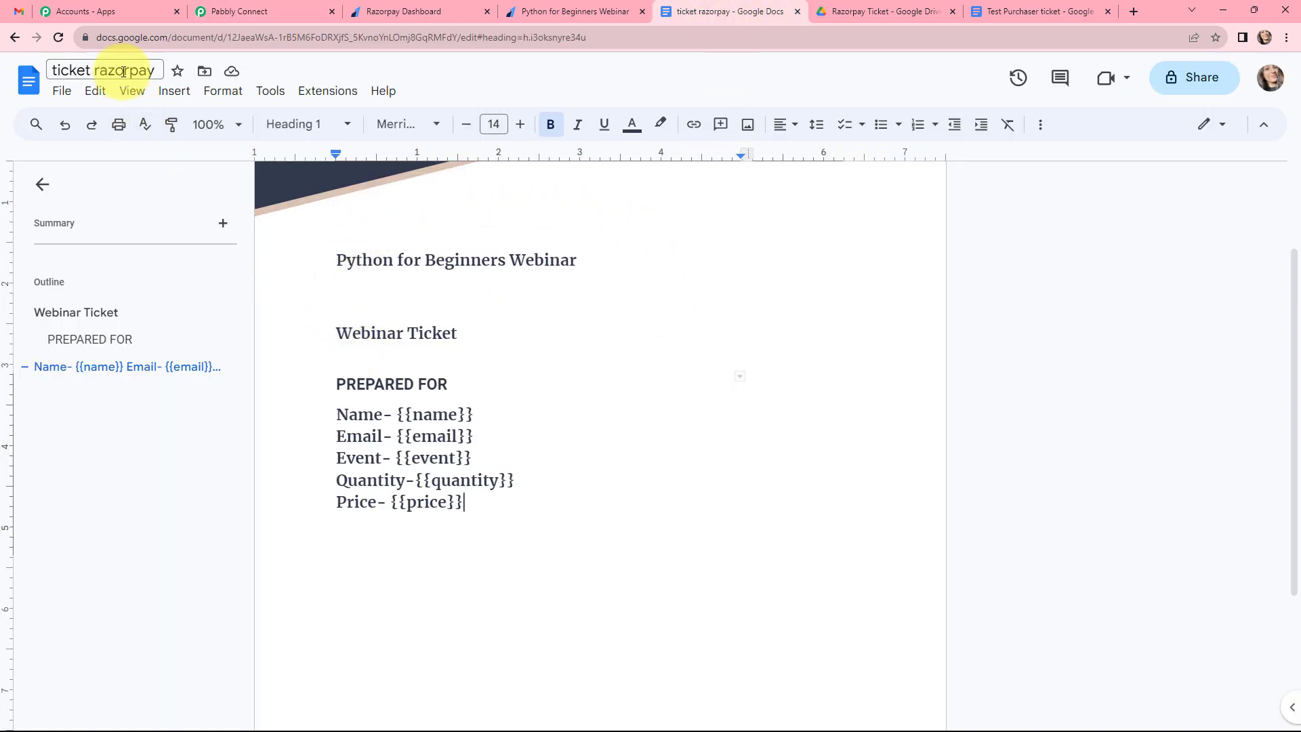
left_click(227, 8)
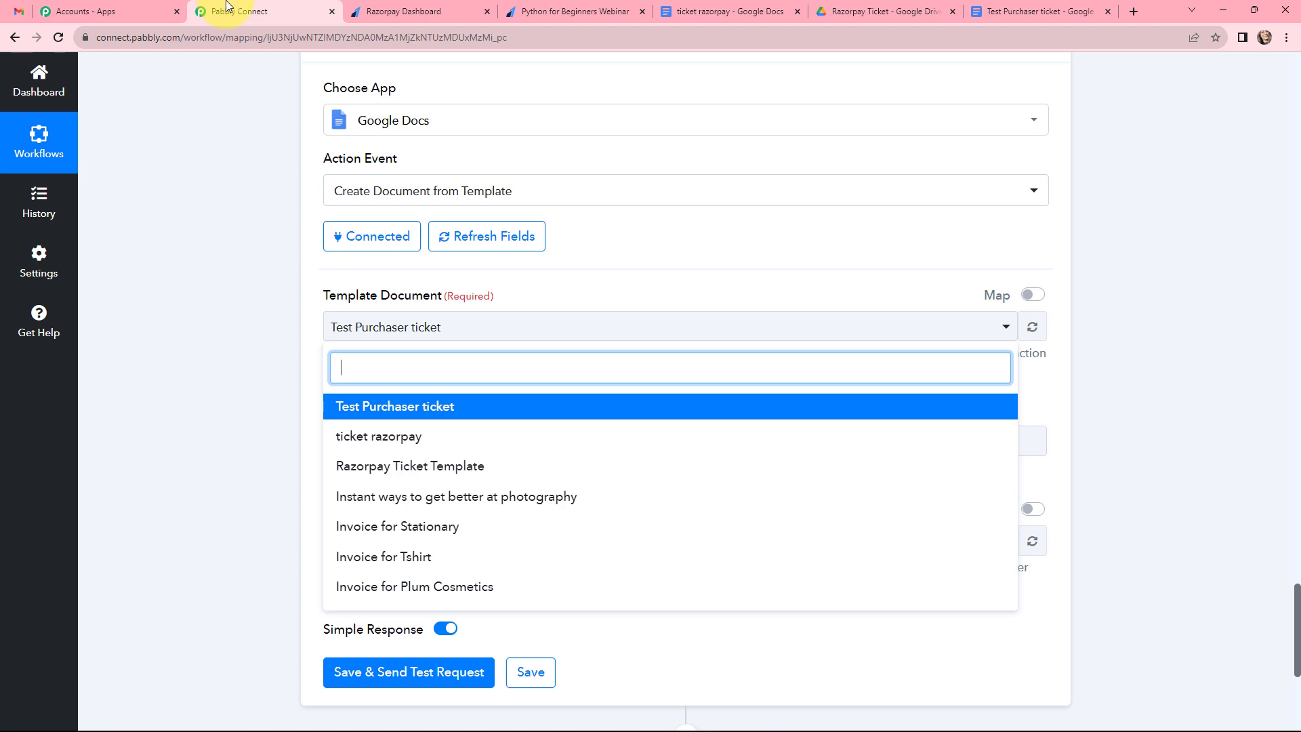
left_click(379, 437)
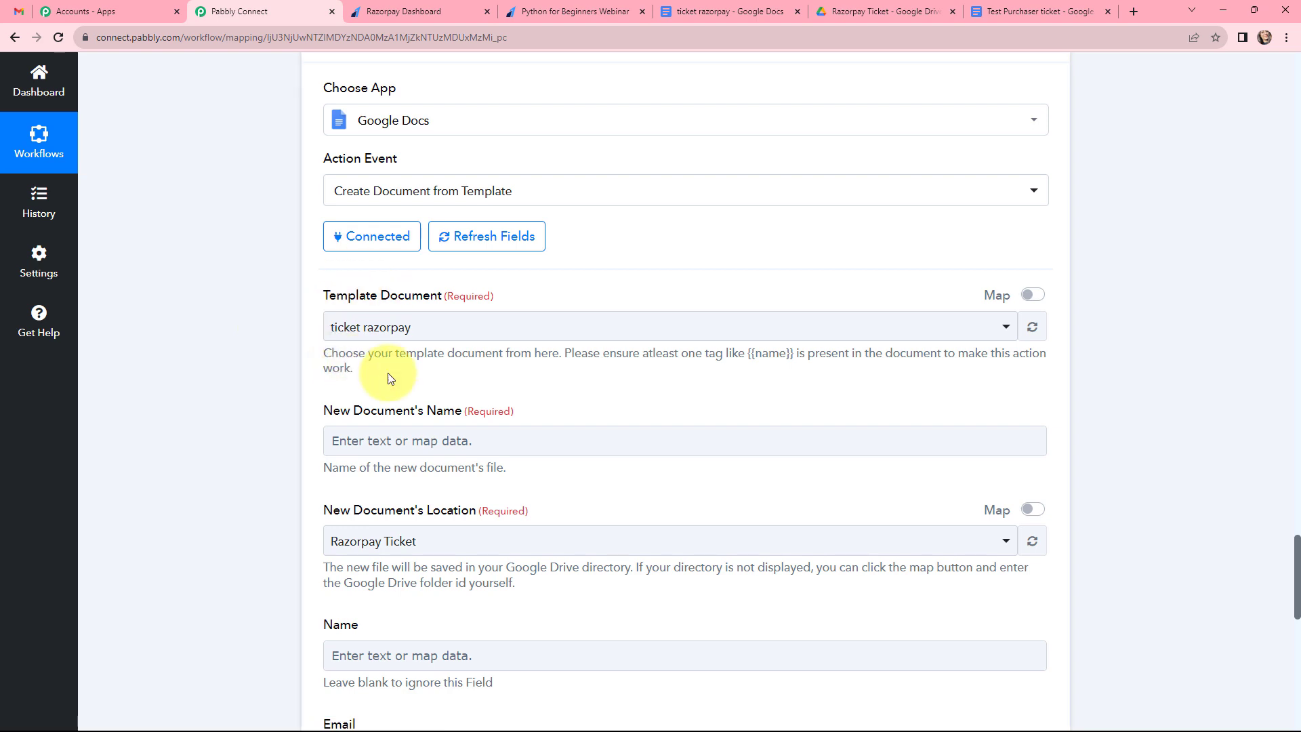
Map the payer's Razorpay First Name into the new document's name.
scroll(517, 378, "down", 1)
left_click(428, 372)
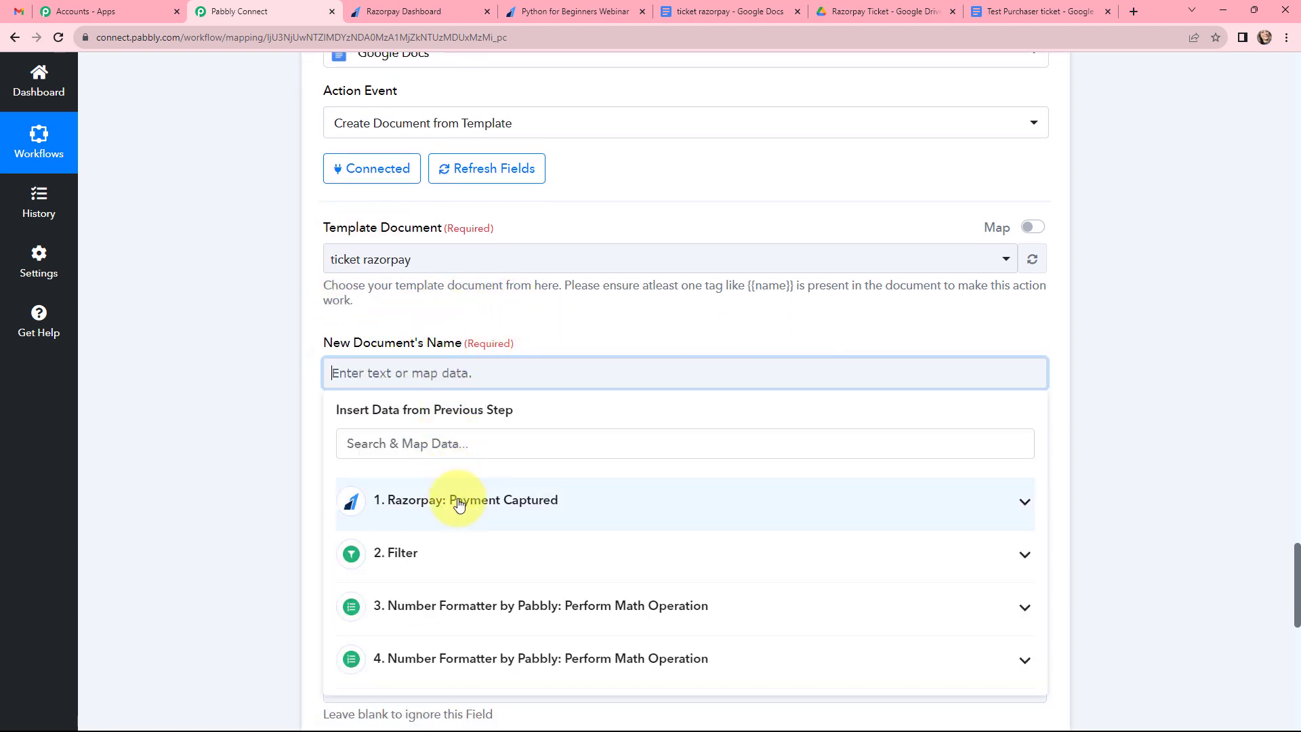
left_click(450, 499)
left_click(448, 445)
type("nam")
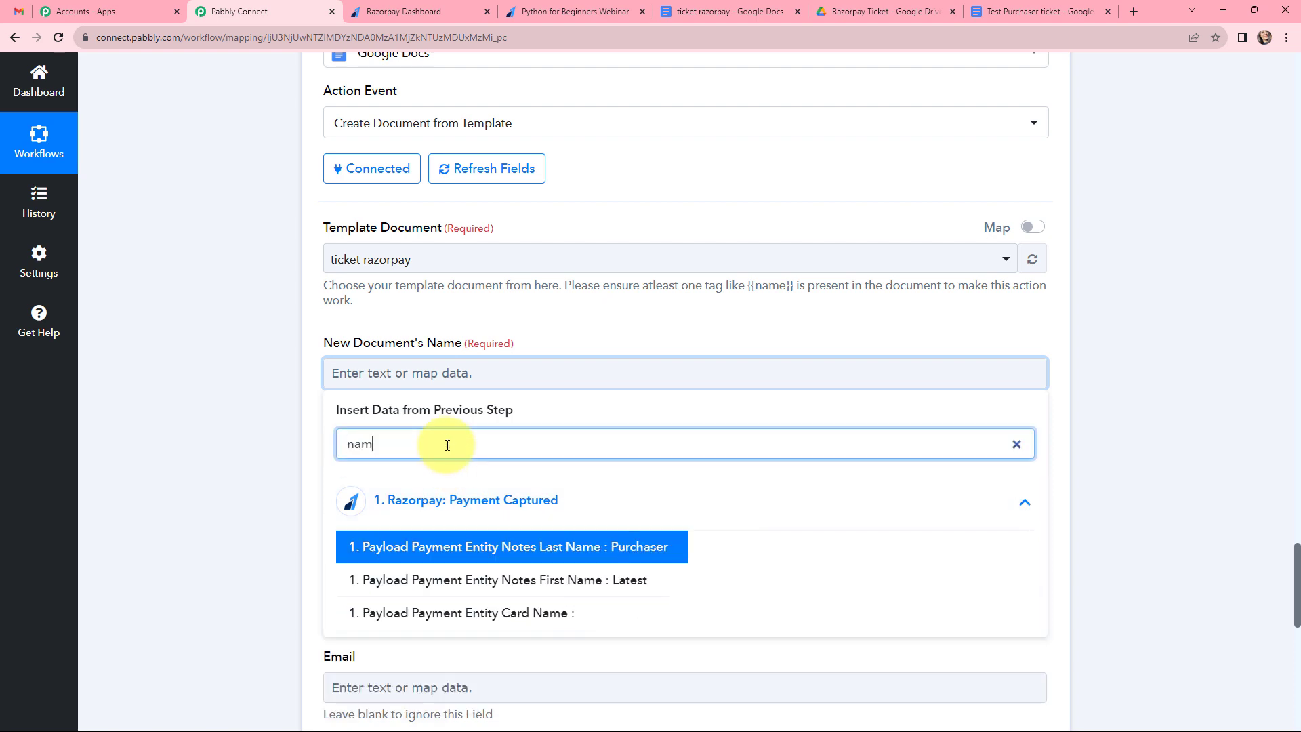
left_click(512, 580)
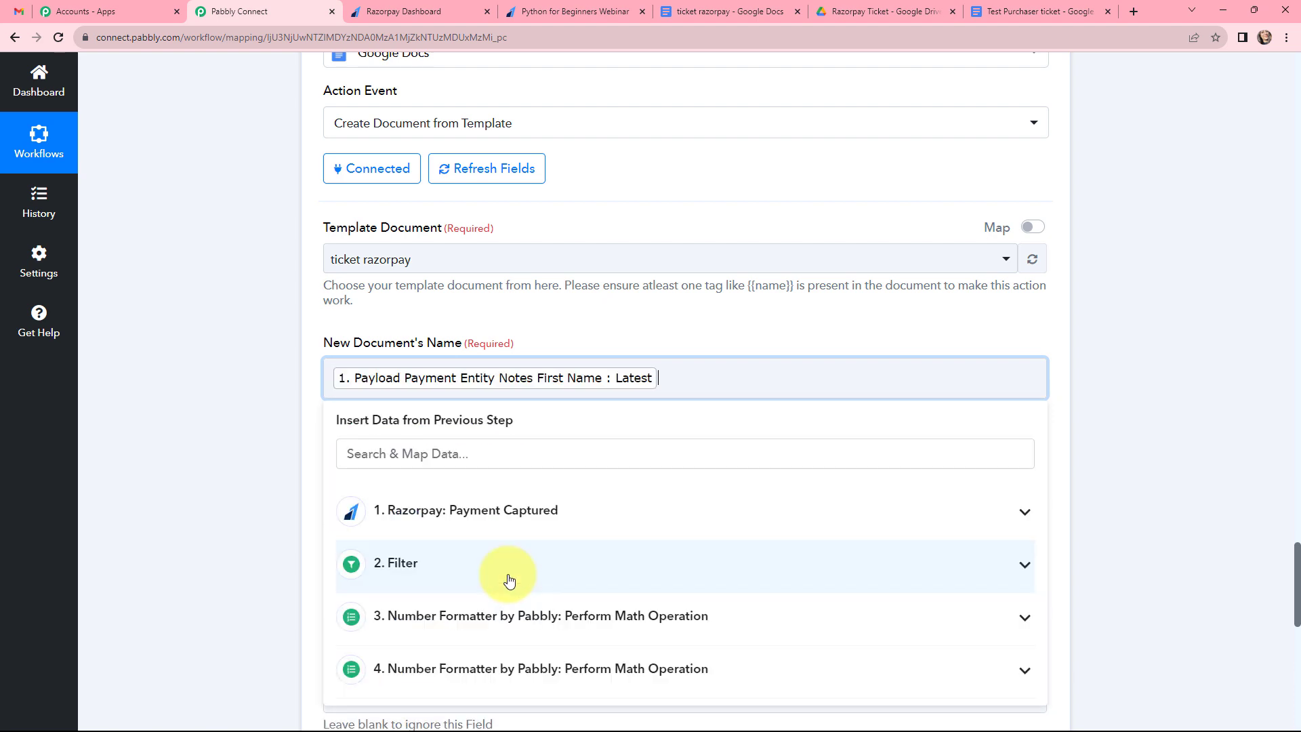
Append the payer's Last Name and '-ticket' to the document name.
left_click(560, 515)
left_click(524, 454)
type("name")
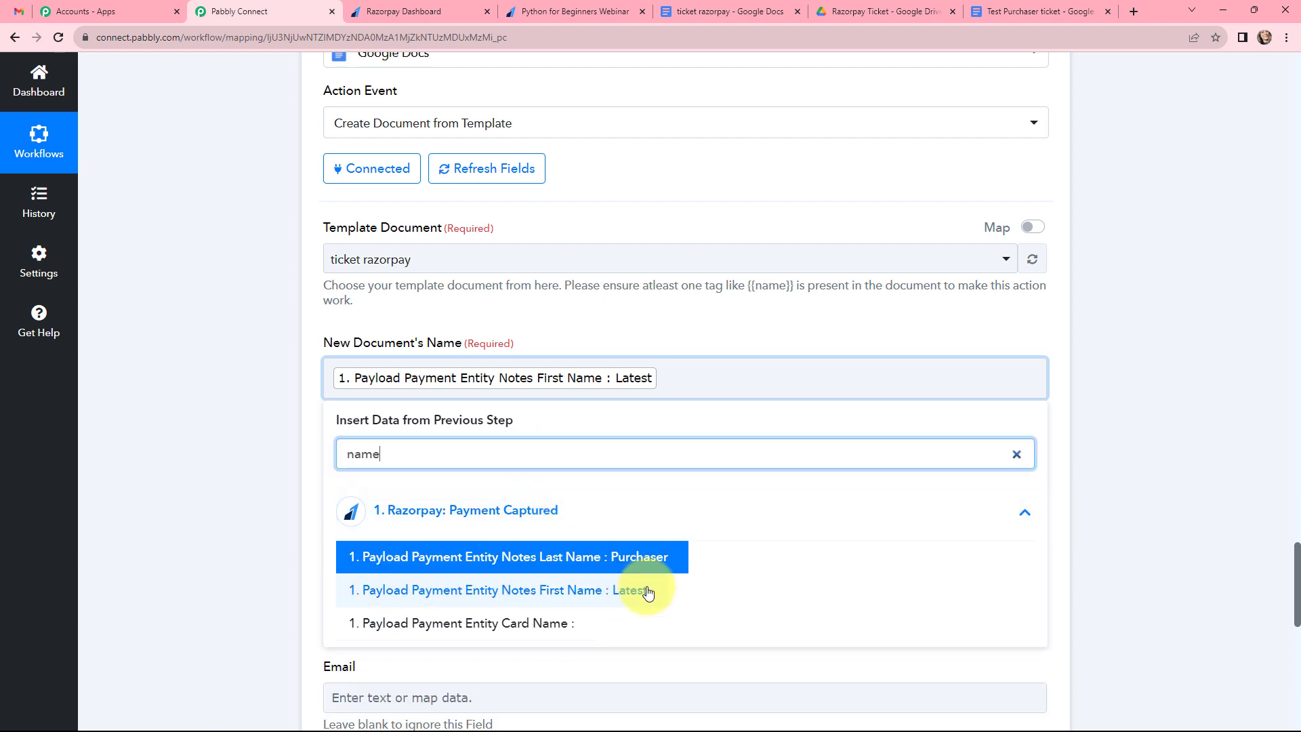
left_click(648, 561)
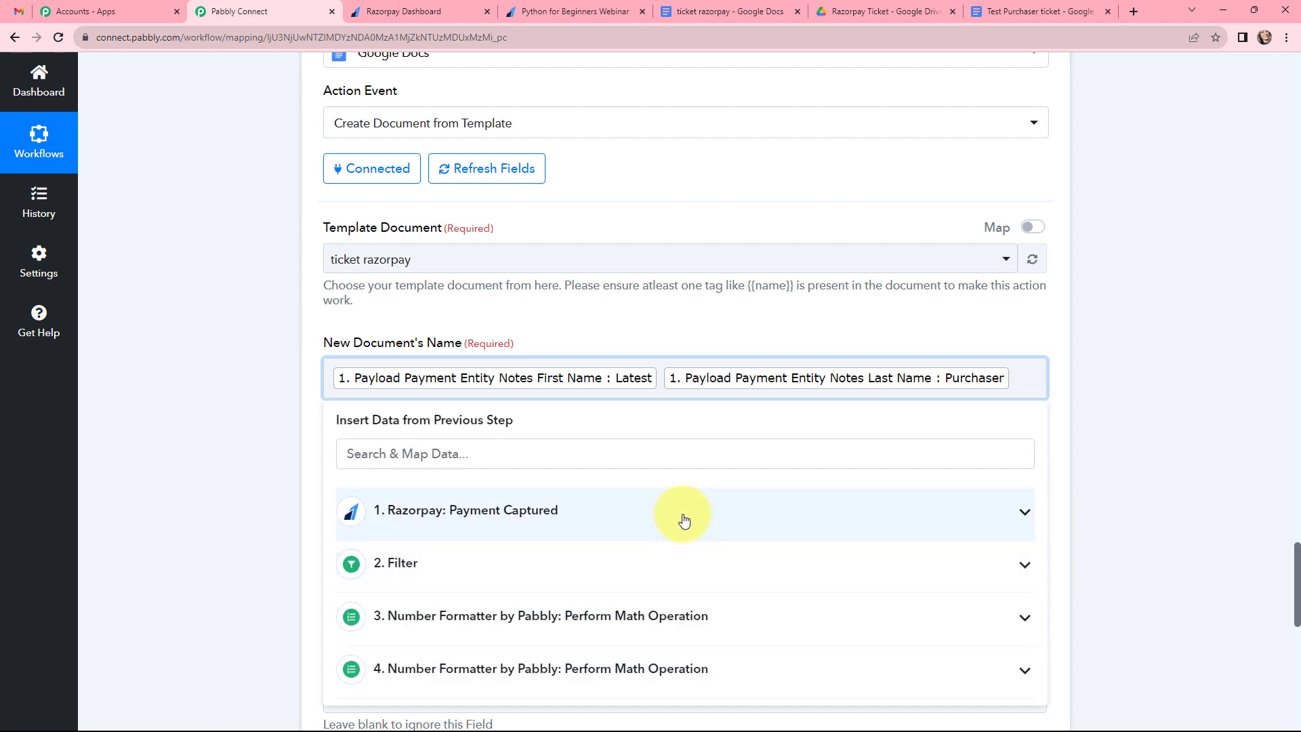
type("-ticket")
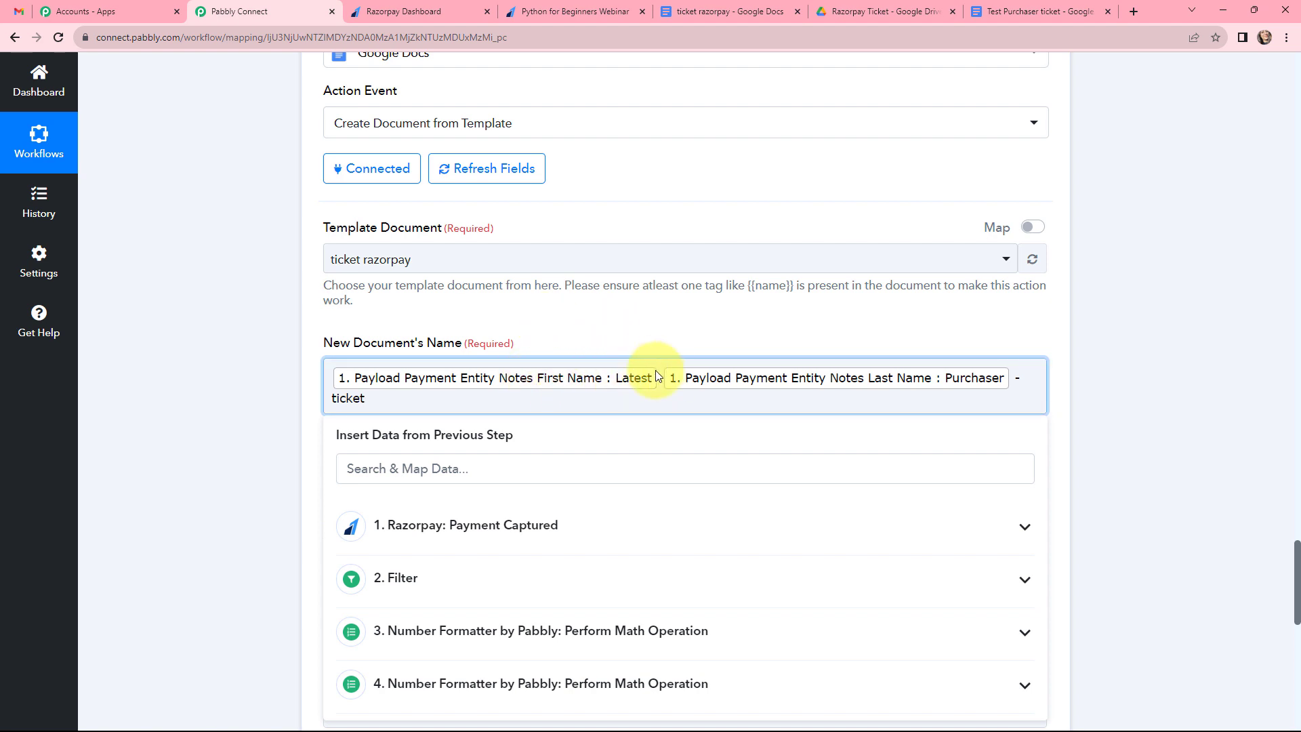
left_click(707, 316)
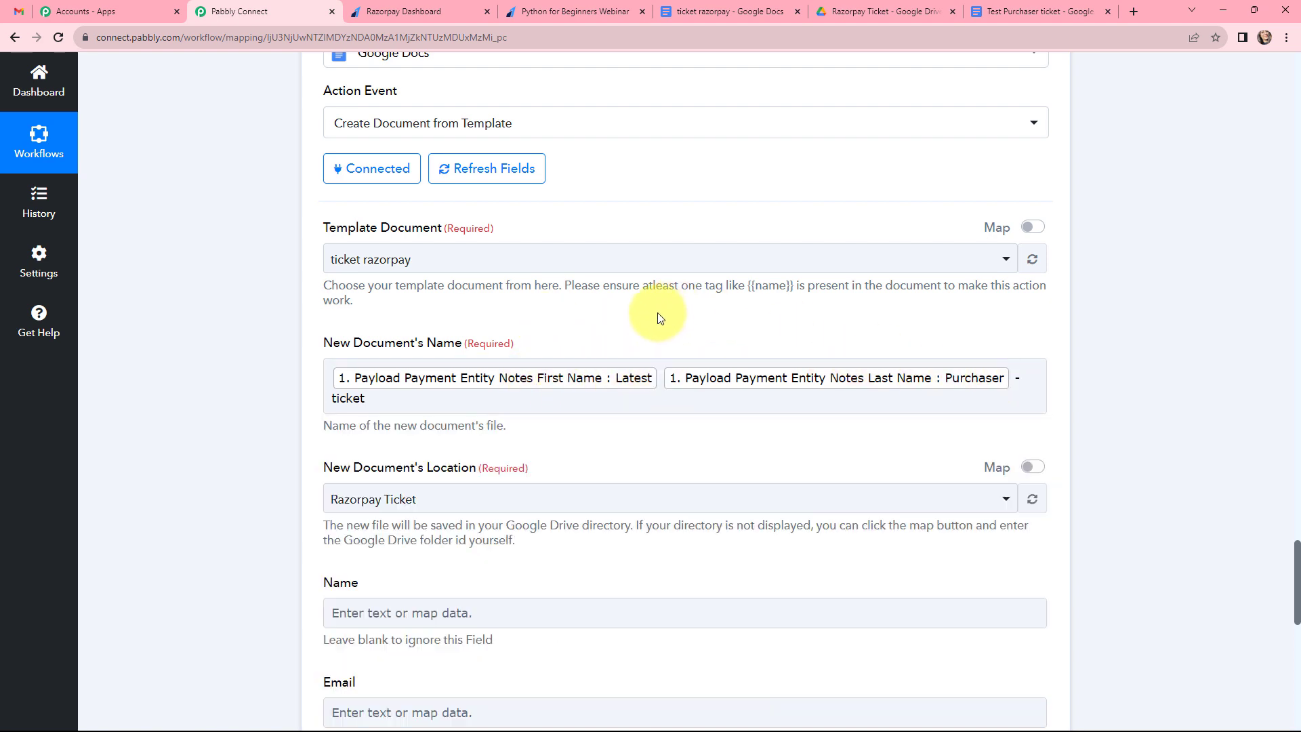
scroll(311, 269, "down", 3)
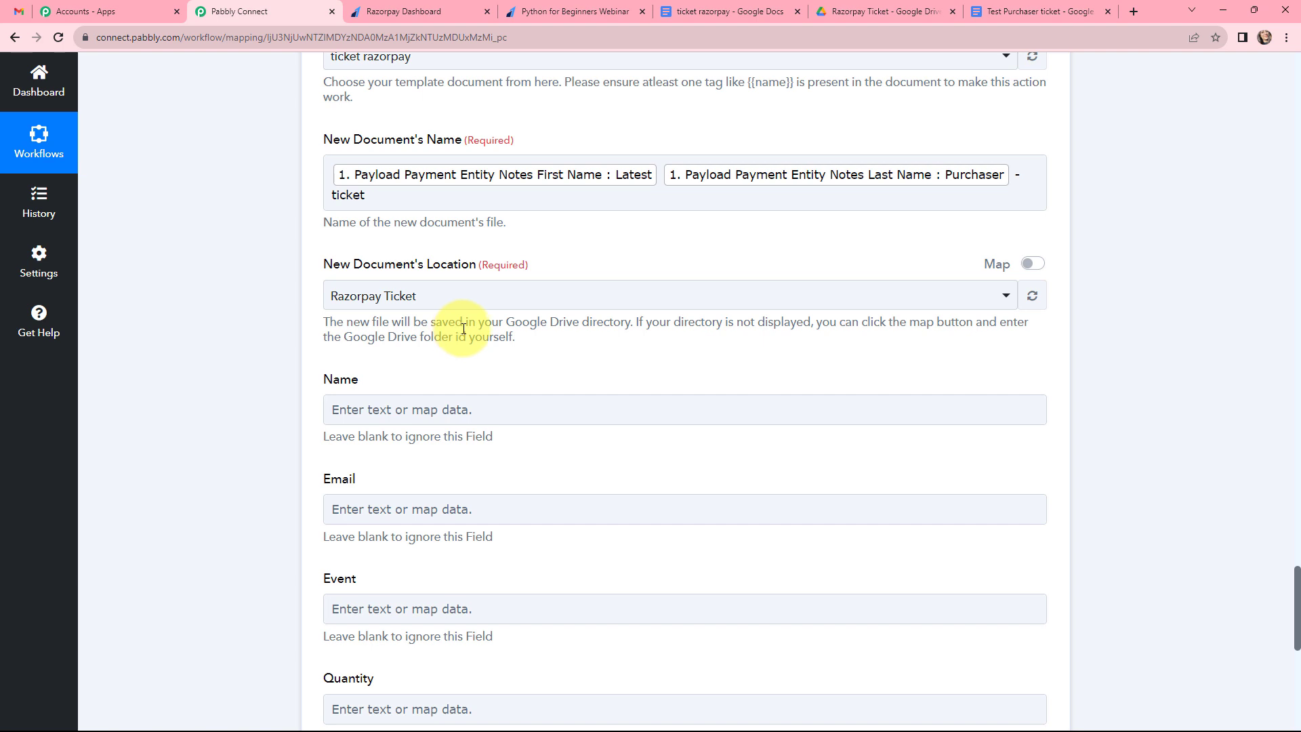
Switch the document location to a custom folder ID and clear the existing ID.
left_click(1035, 265)
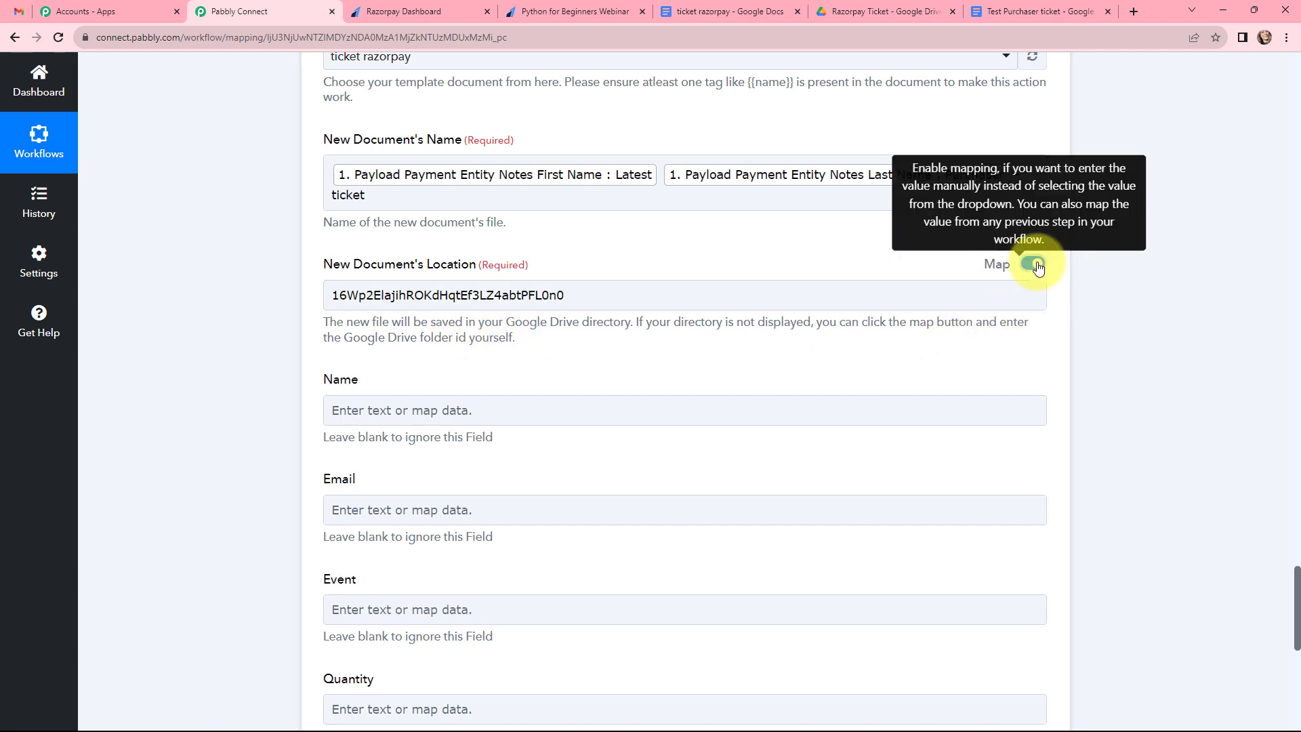
left_click(581, 288)
left_click_drag(600, 298, 323, 294)
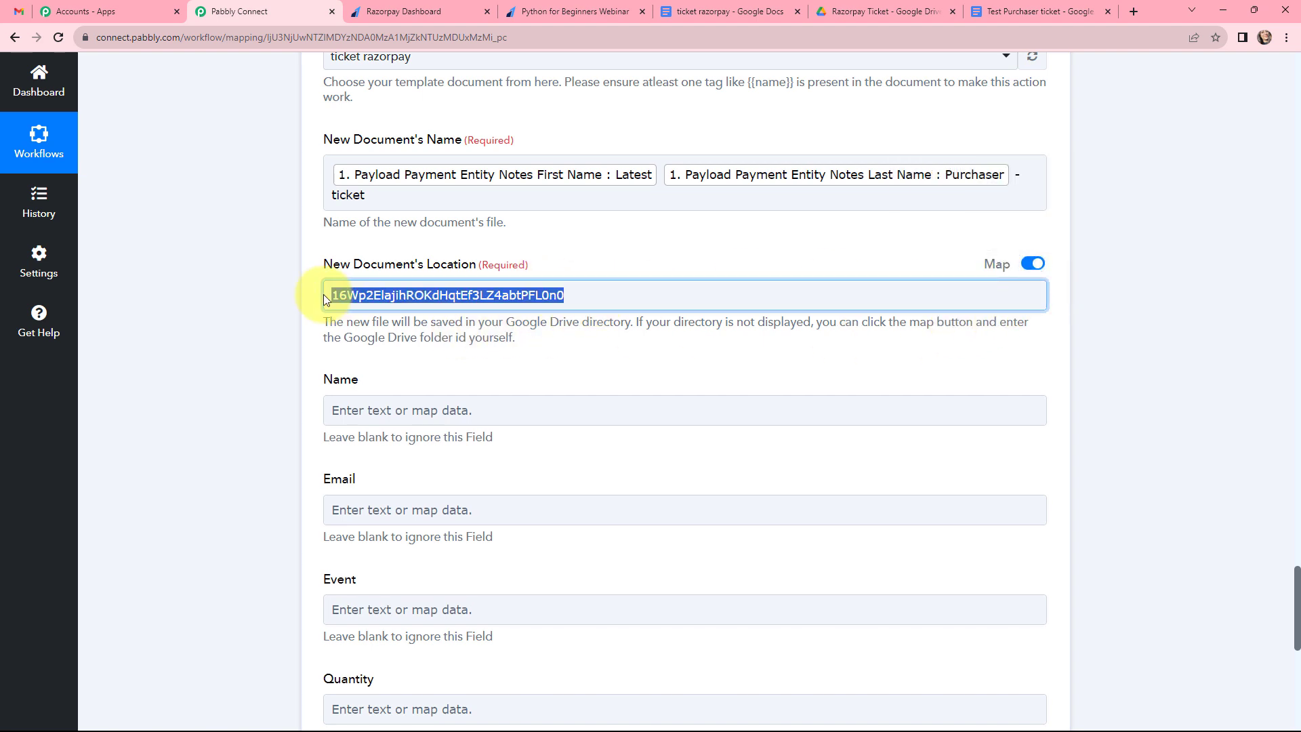
key("BackSpace")
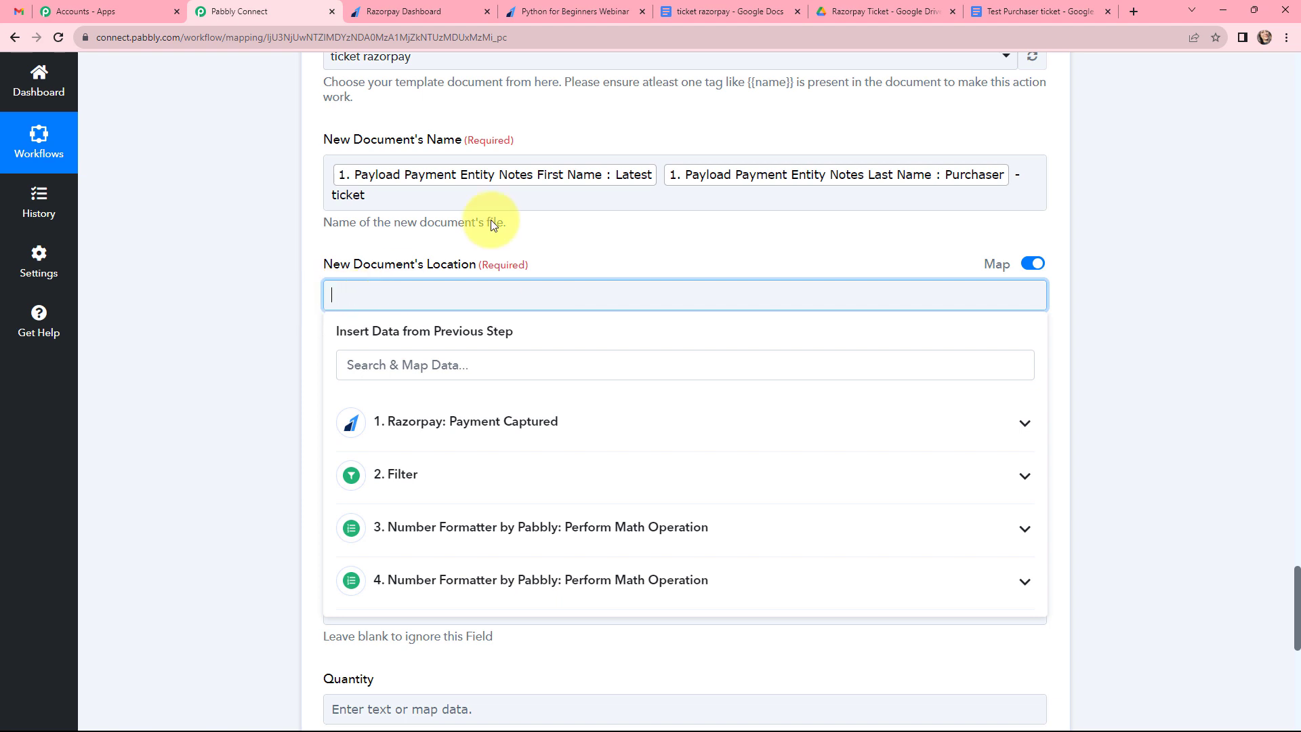
left_click(843, 7)
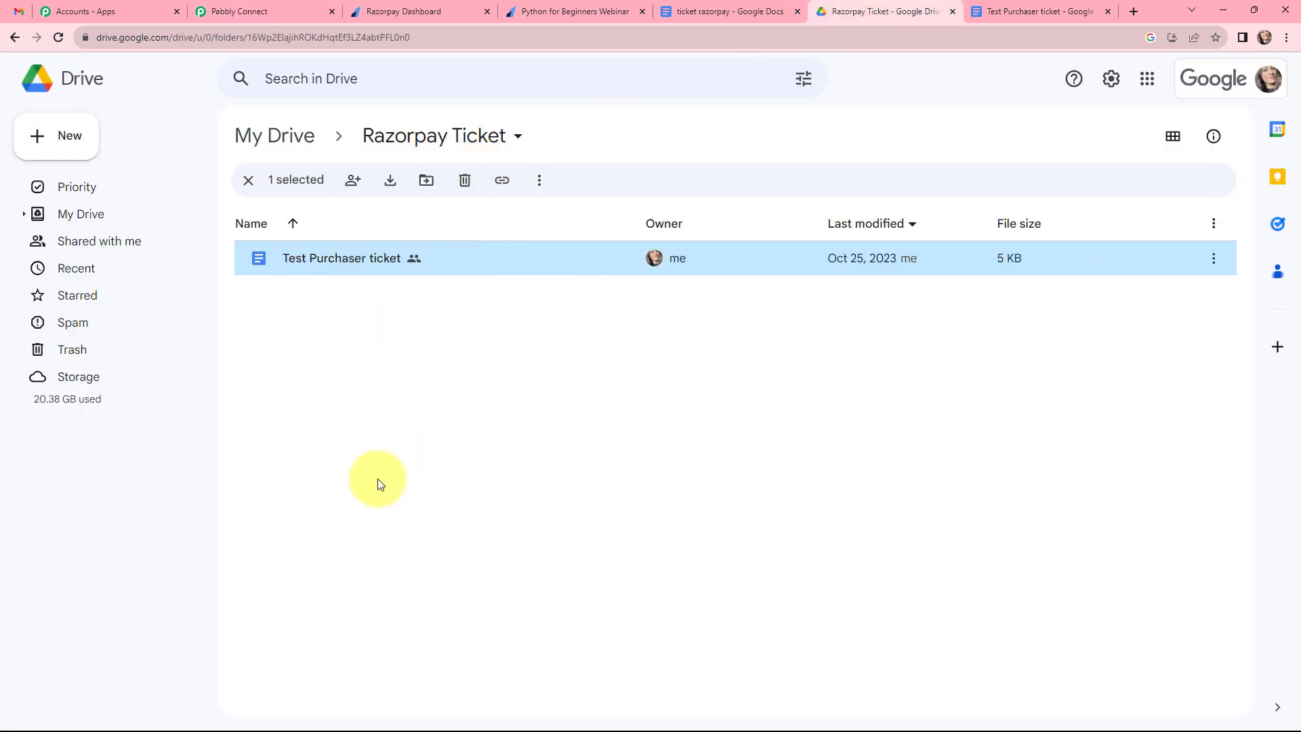
Copy the Razorpay Ticket folder ID from the Drive web address.
double_click(430, 38)
key("ctrl+c")
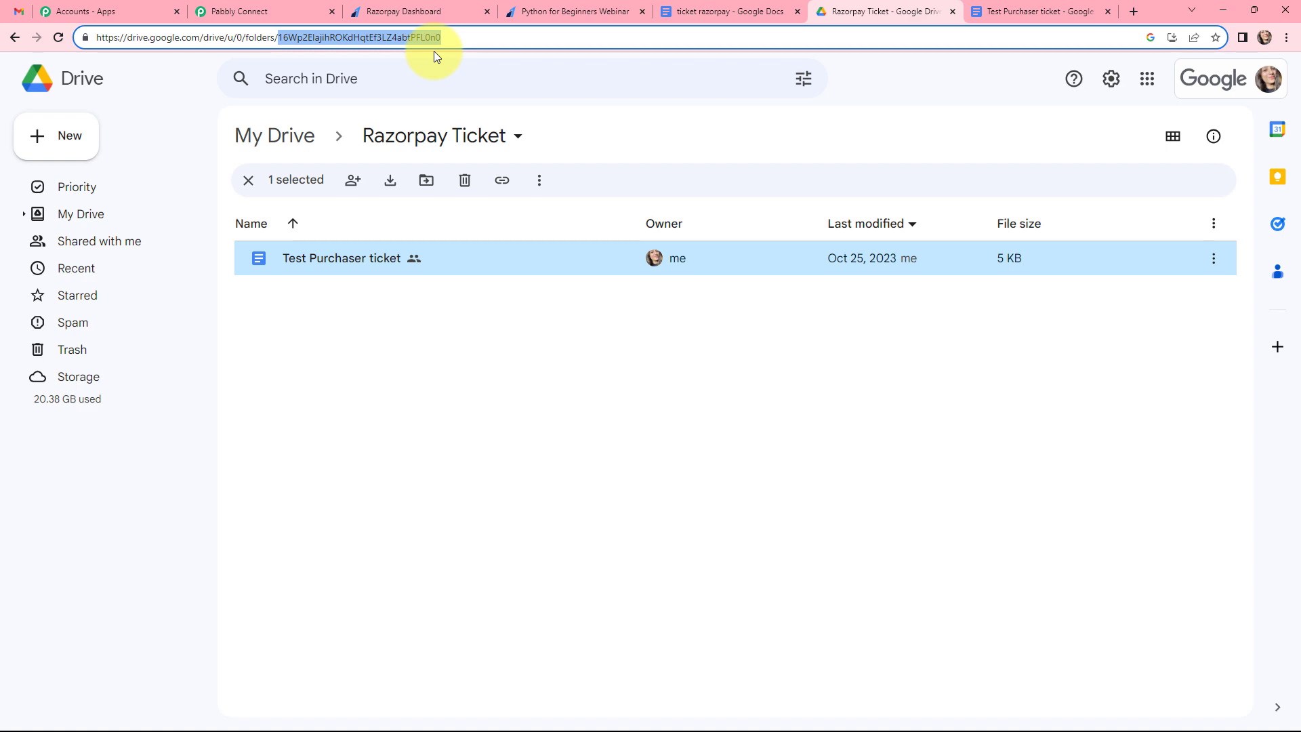
left_click(250, 11)
Paste the Razorpay Ticket folder ID into the document Location.
left_click(414, 292)
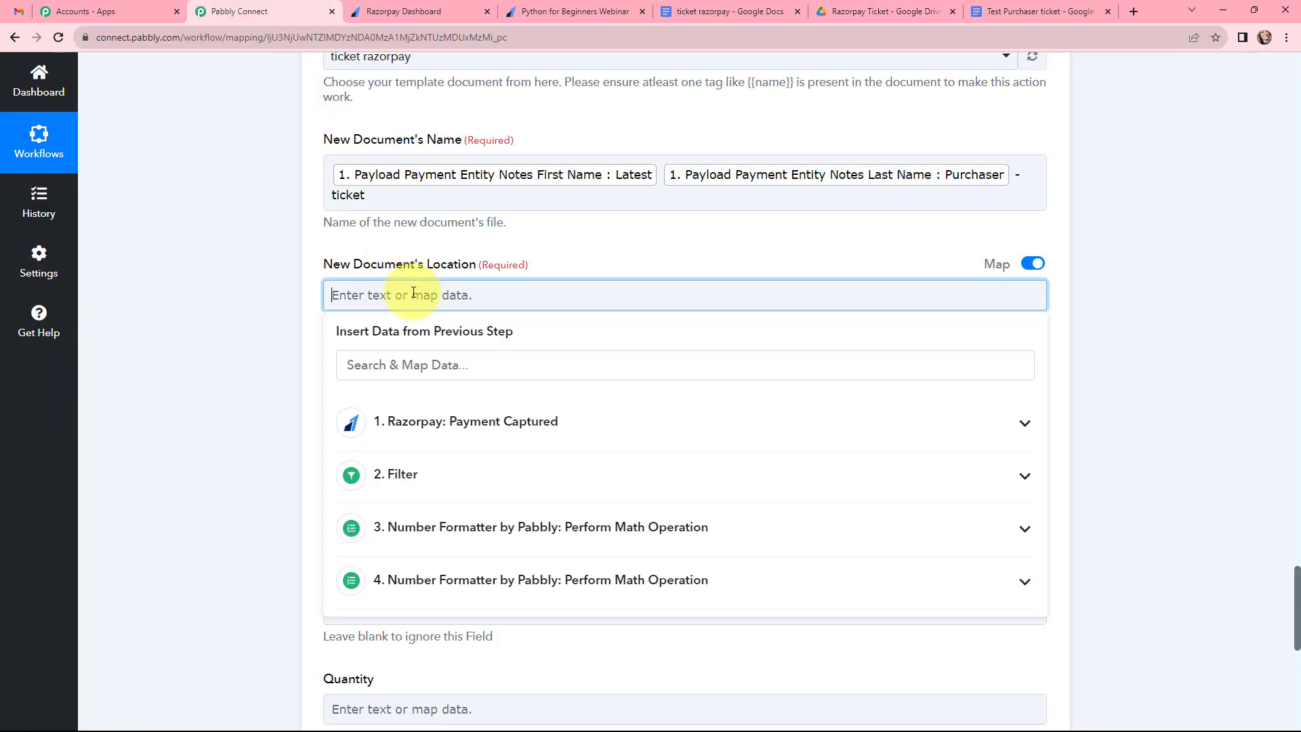
key("ctrl+v")
left_click(251, 178)
scroll(251, 178, "down", 3)
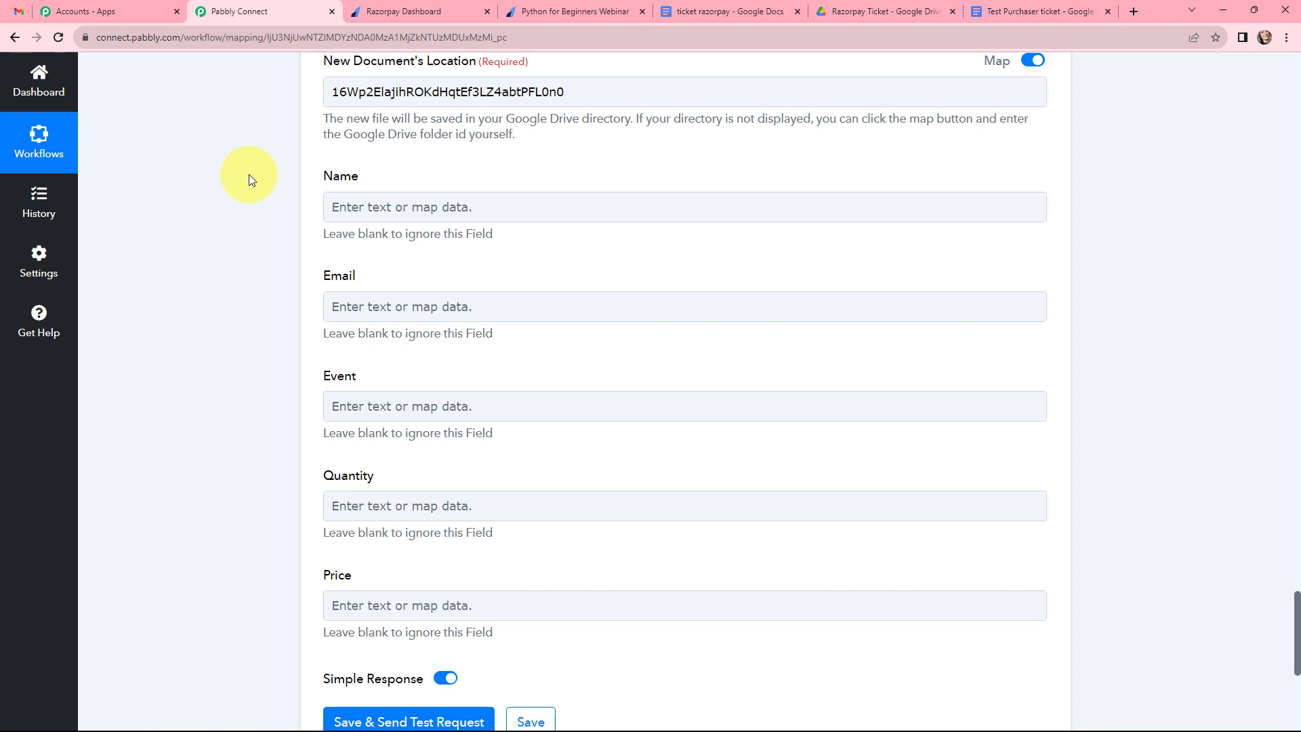
Map the payer's First Name and Last Name into the Name placeholder.
left_click(364, 207)
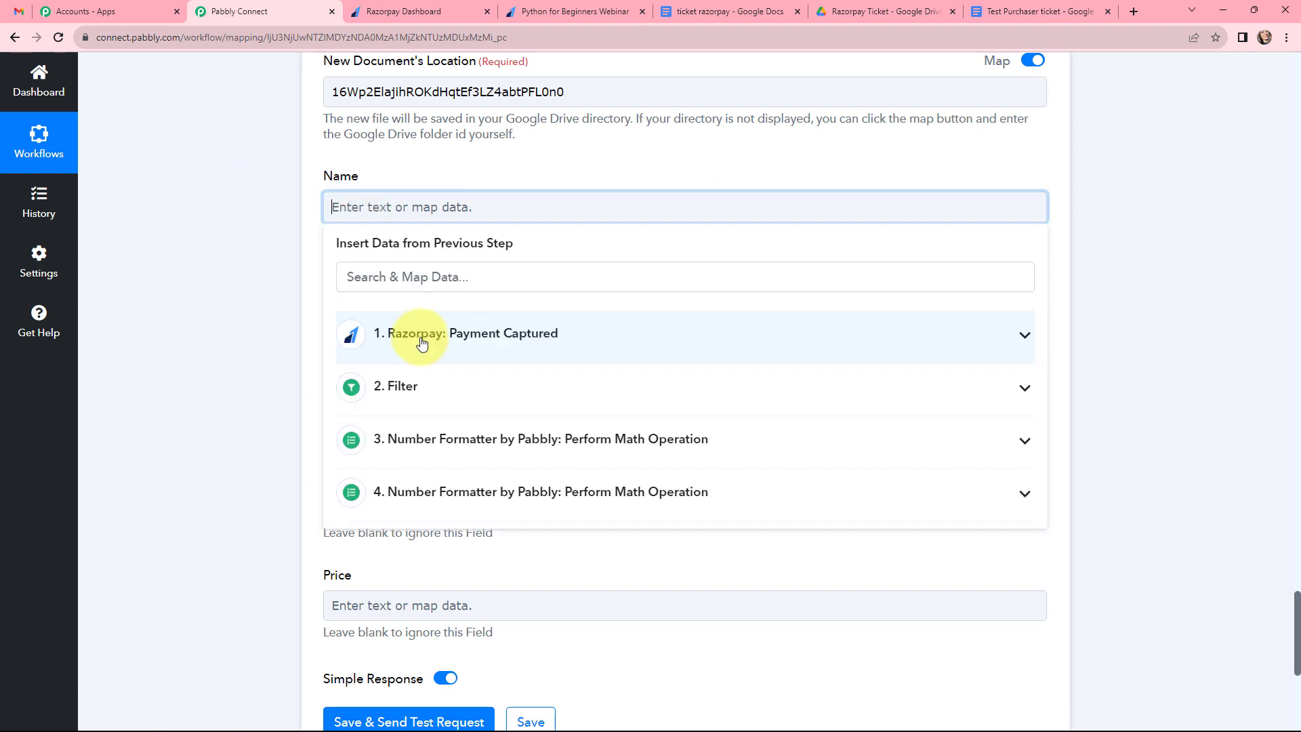
left_click(453, 277)
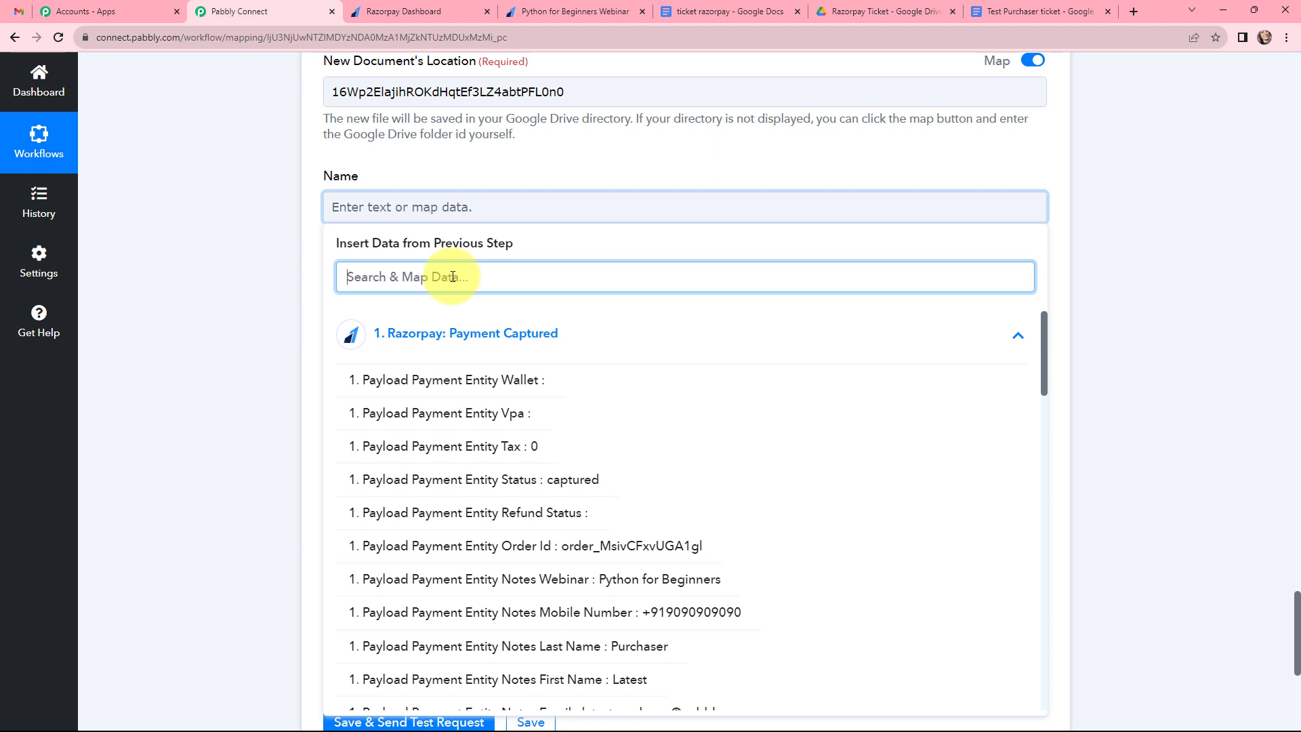
type("nam")
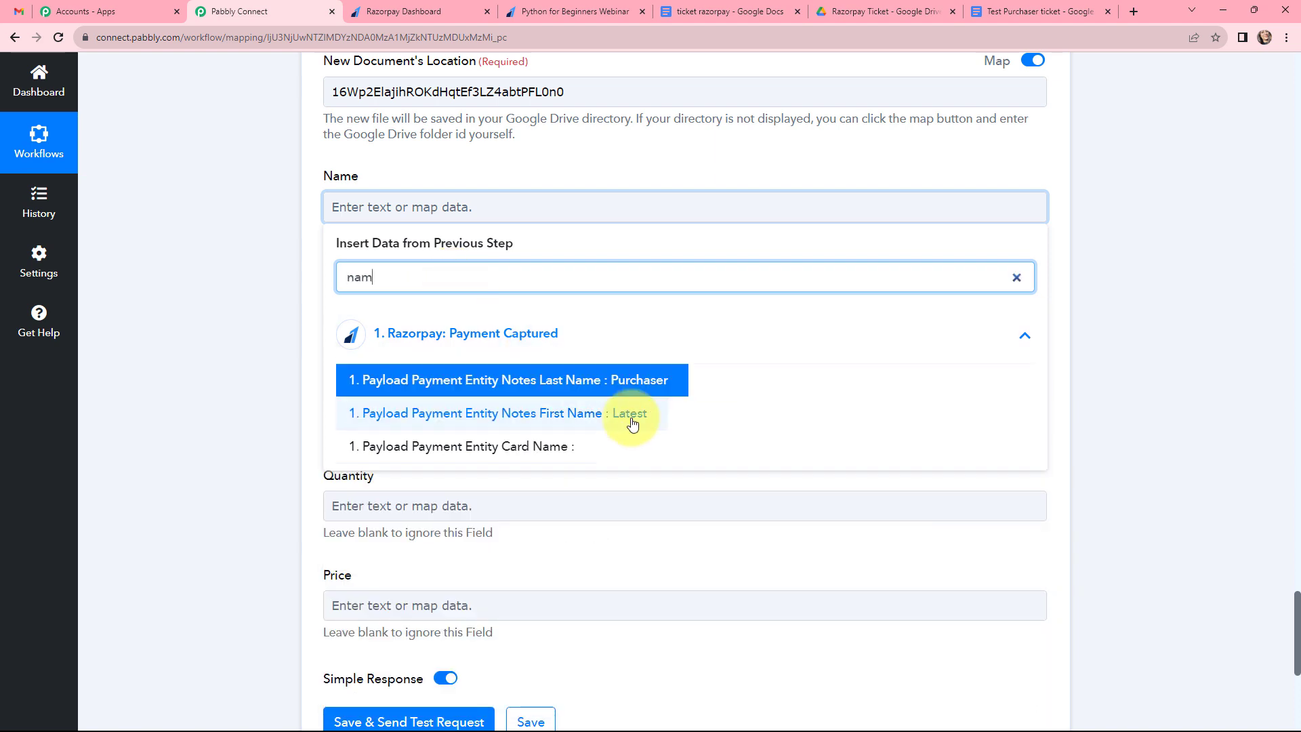
left_click(630, 413)
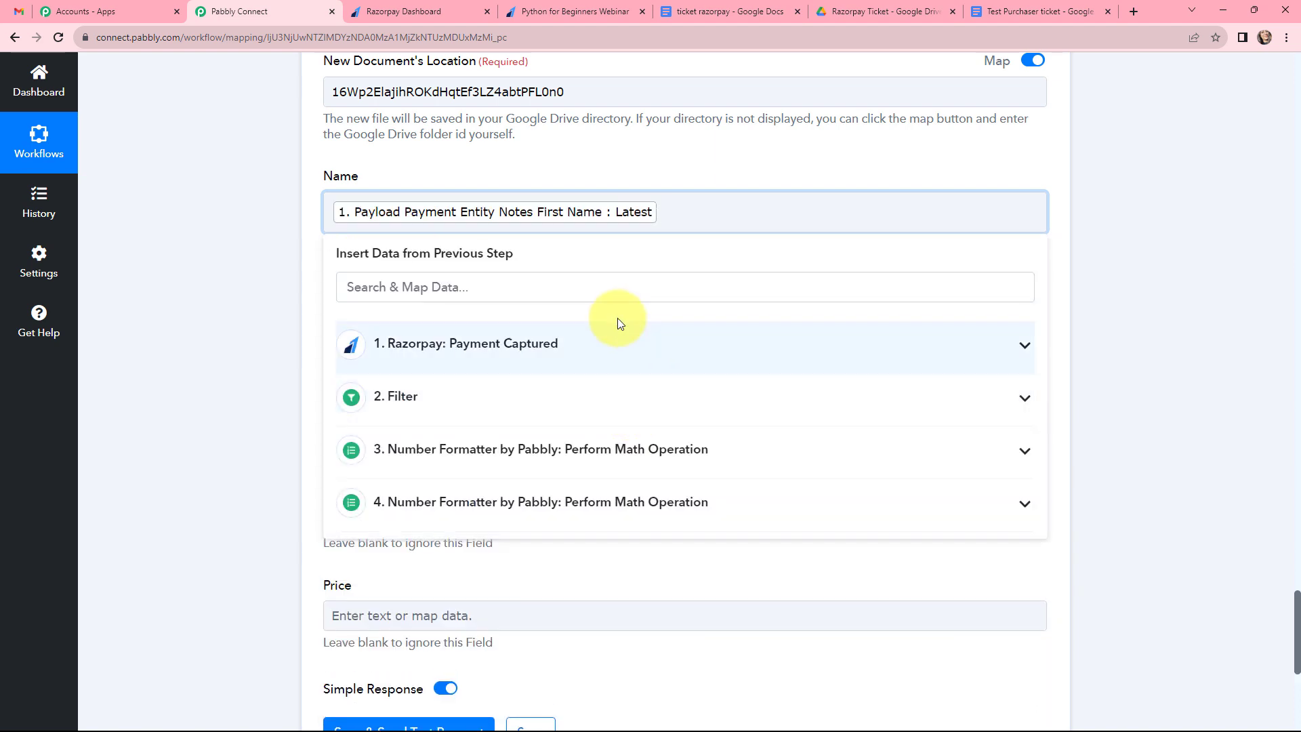
left_click(591, 296)
type("las")
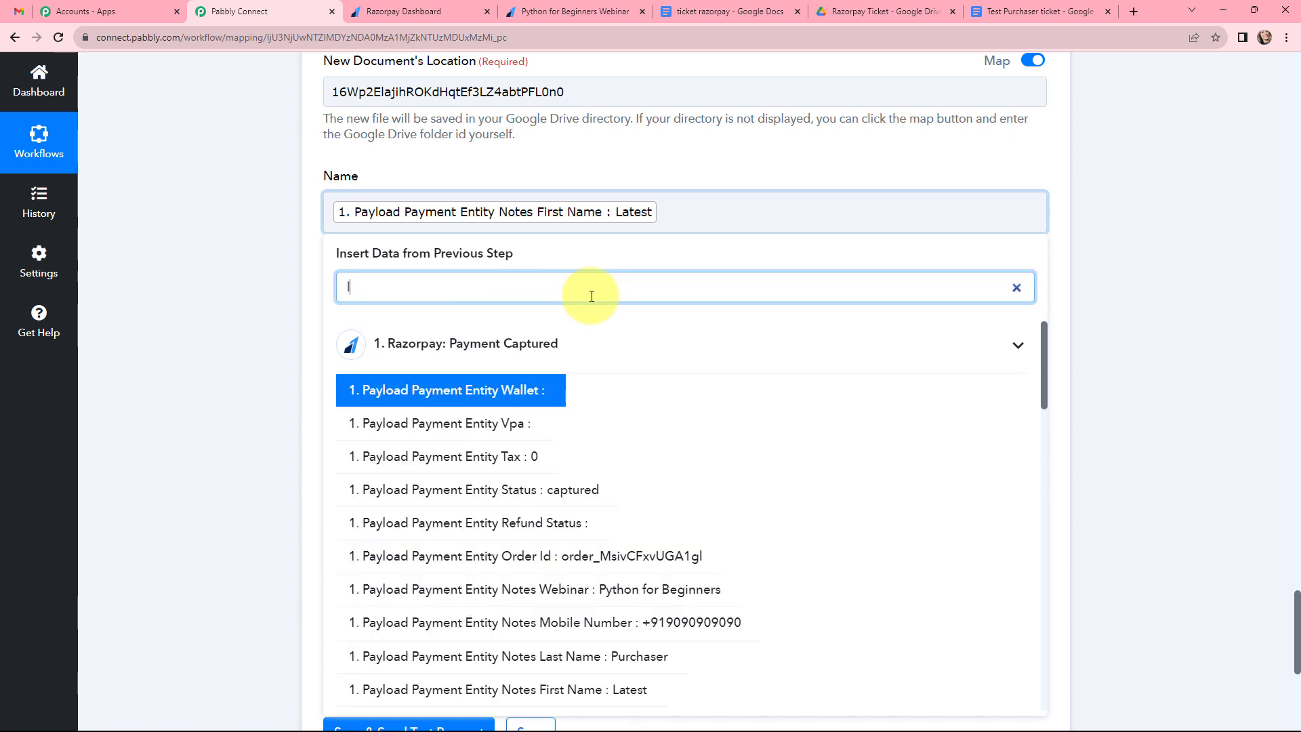
left_click(581, 387)
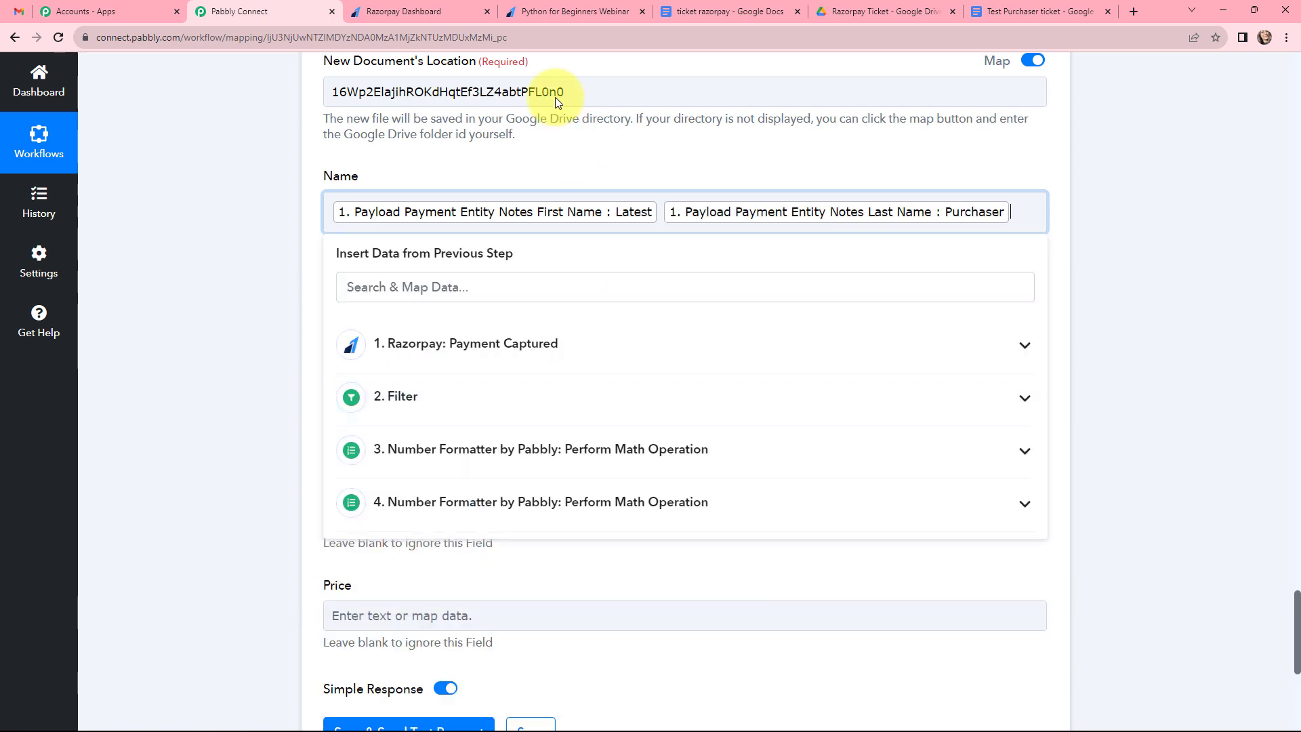
left_click(539, 160)
Map the payer's email into Email and the Notes Webinar value into Event.
left_click(478, 328)
left_click(451, 443)
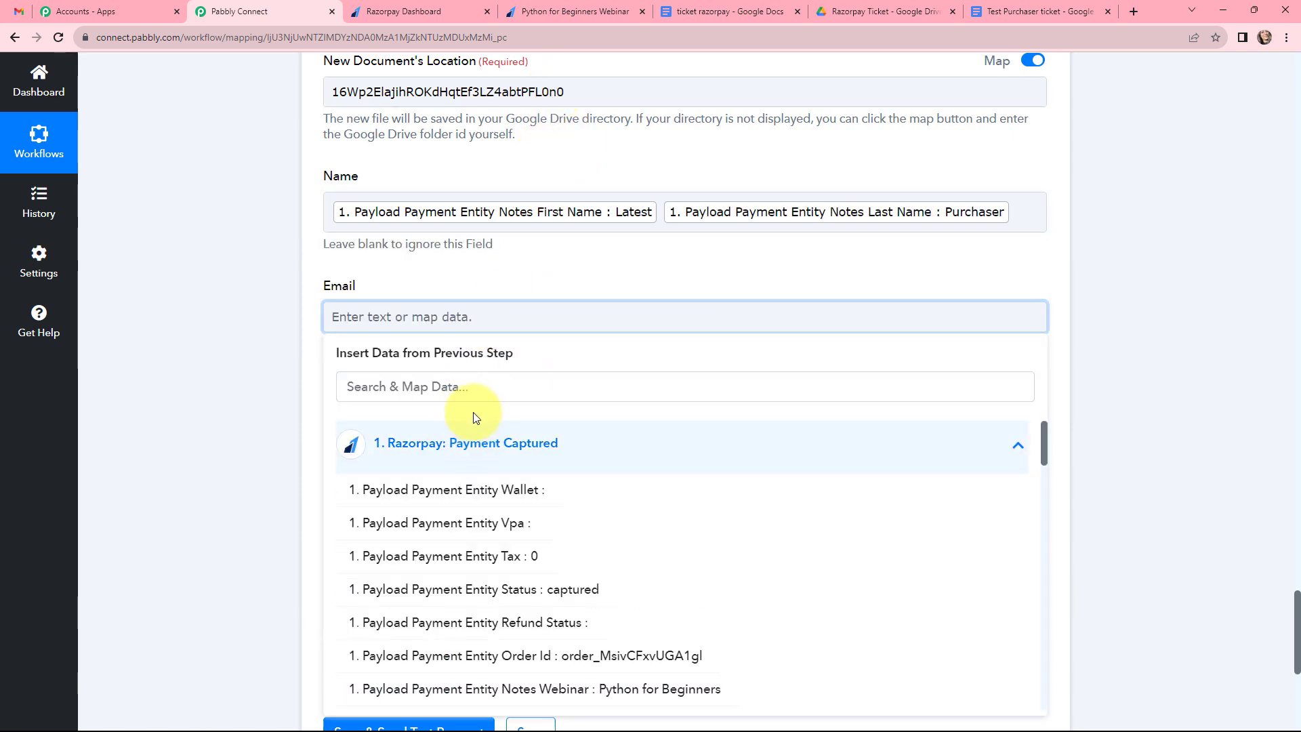
type("ema")
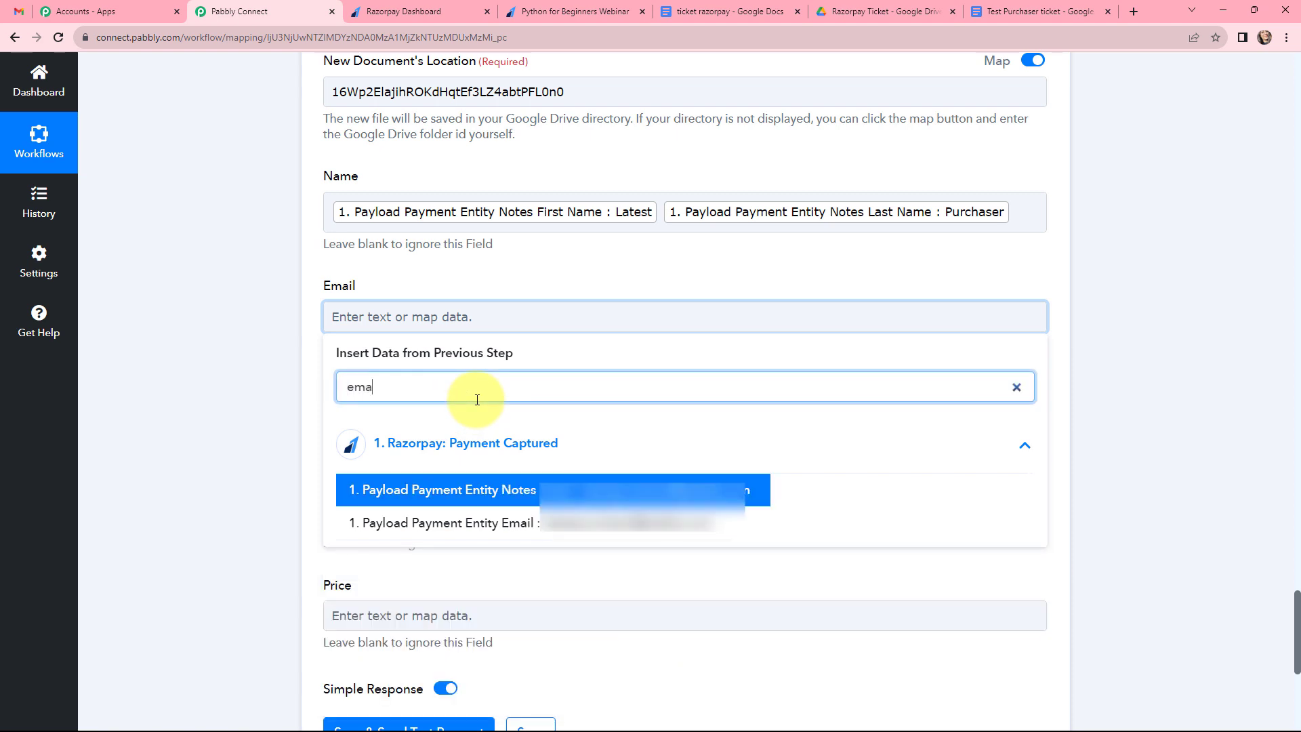
type("il")
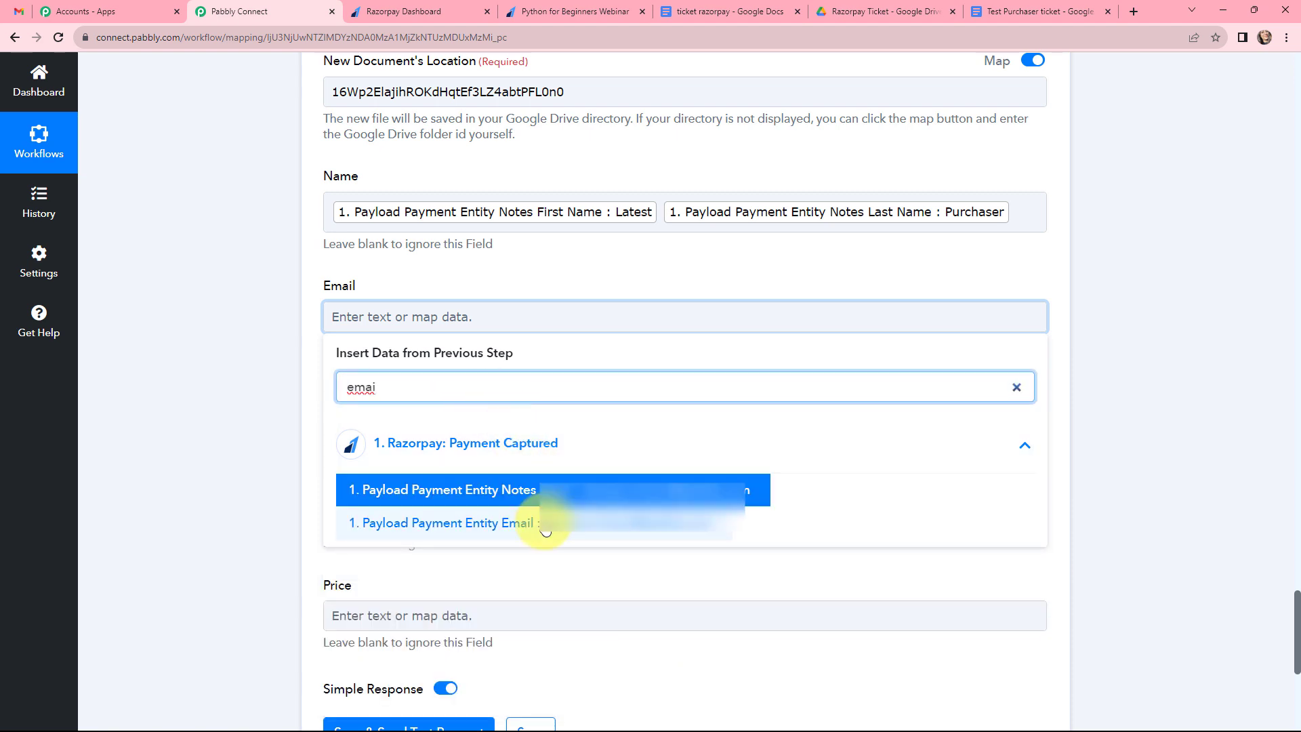
left_click(537, 523)
left_click(224, 287)
scroll(535, 351, "down", 2)
left_click(433, 293)
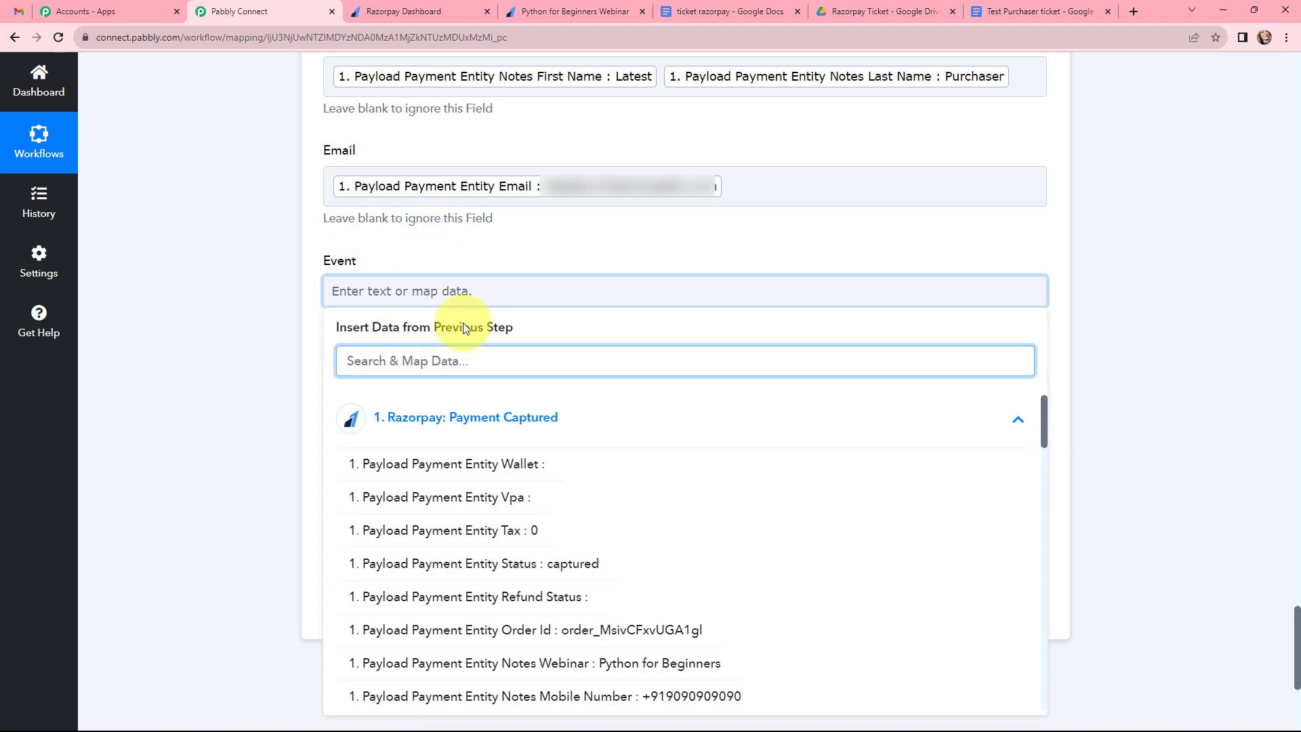
left_click(565, 659)
left_click(278, 341)
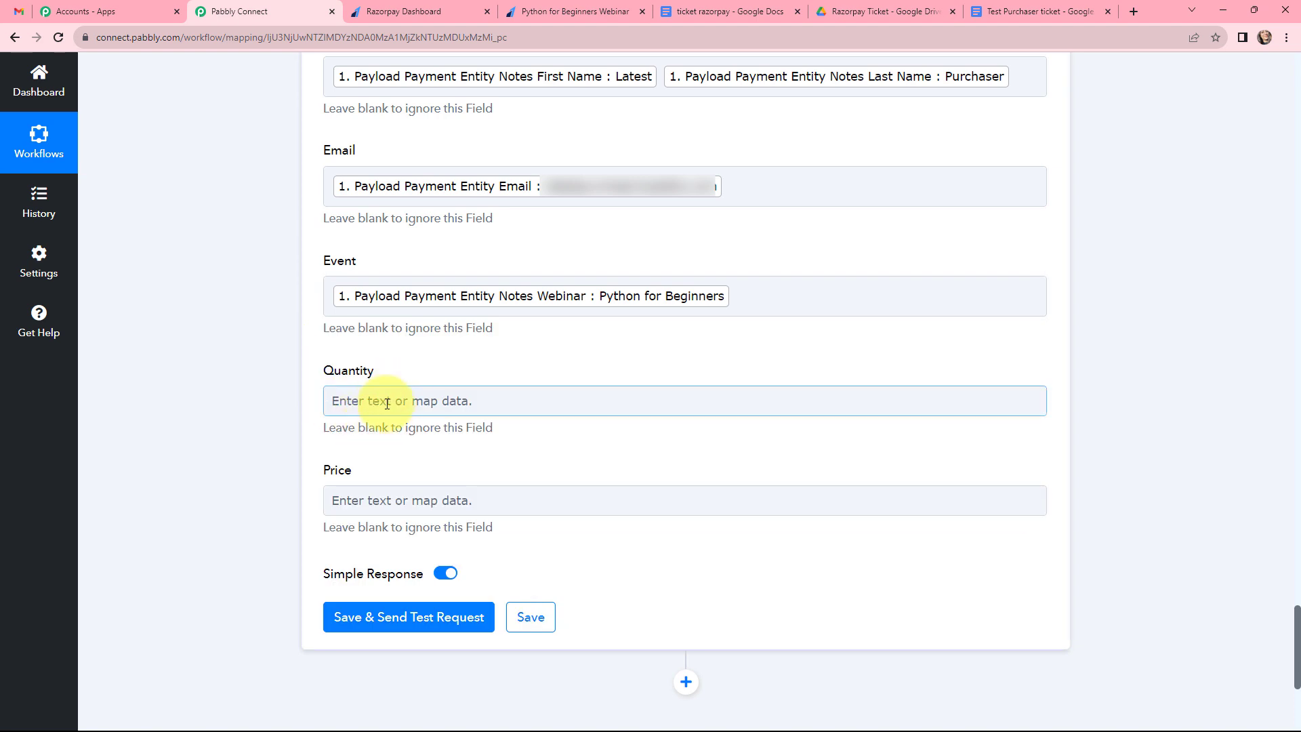
Map step 4 Result 2 into Quantity and step 3 Result 1000 into Price, then save and test.
left_click(384, 399)
left_click(466, 681)
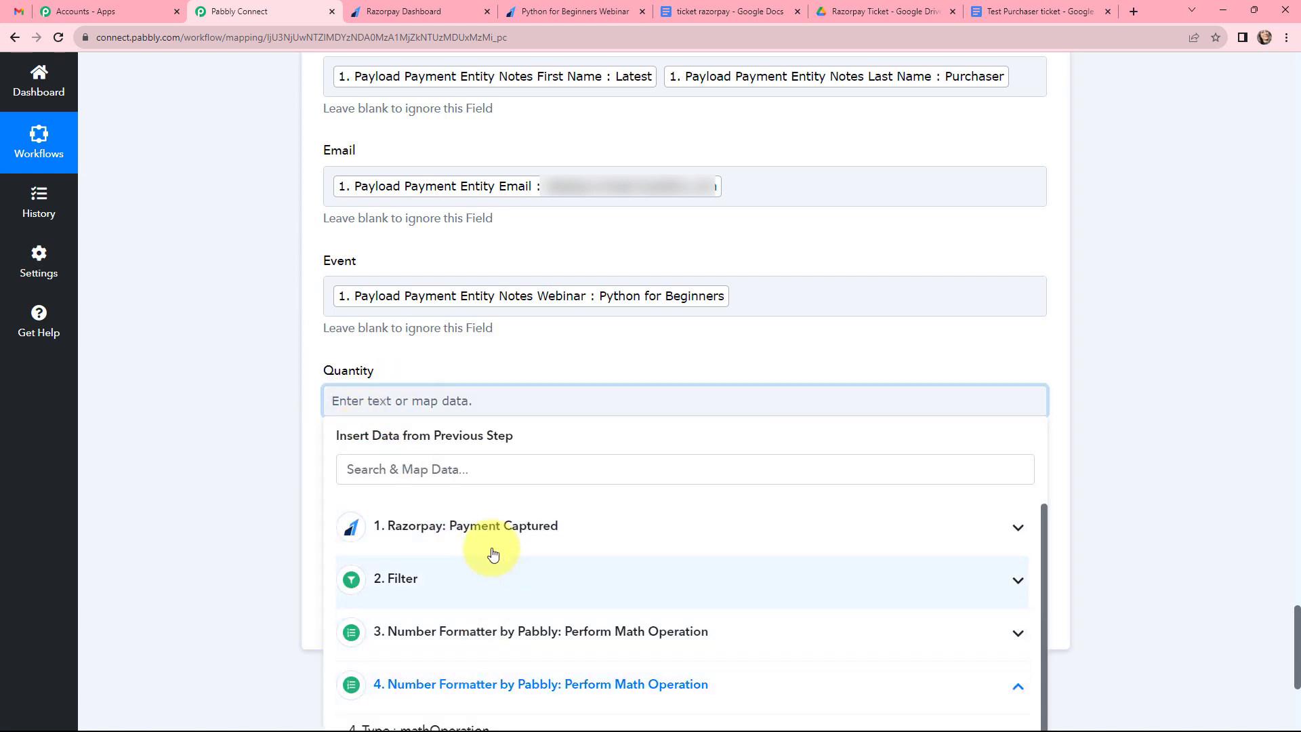
scroll(492, 515, "down", 4)
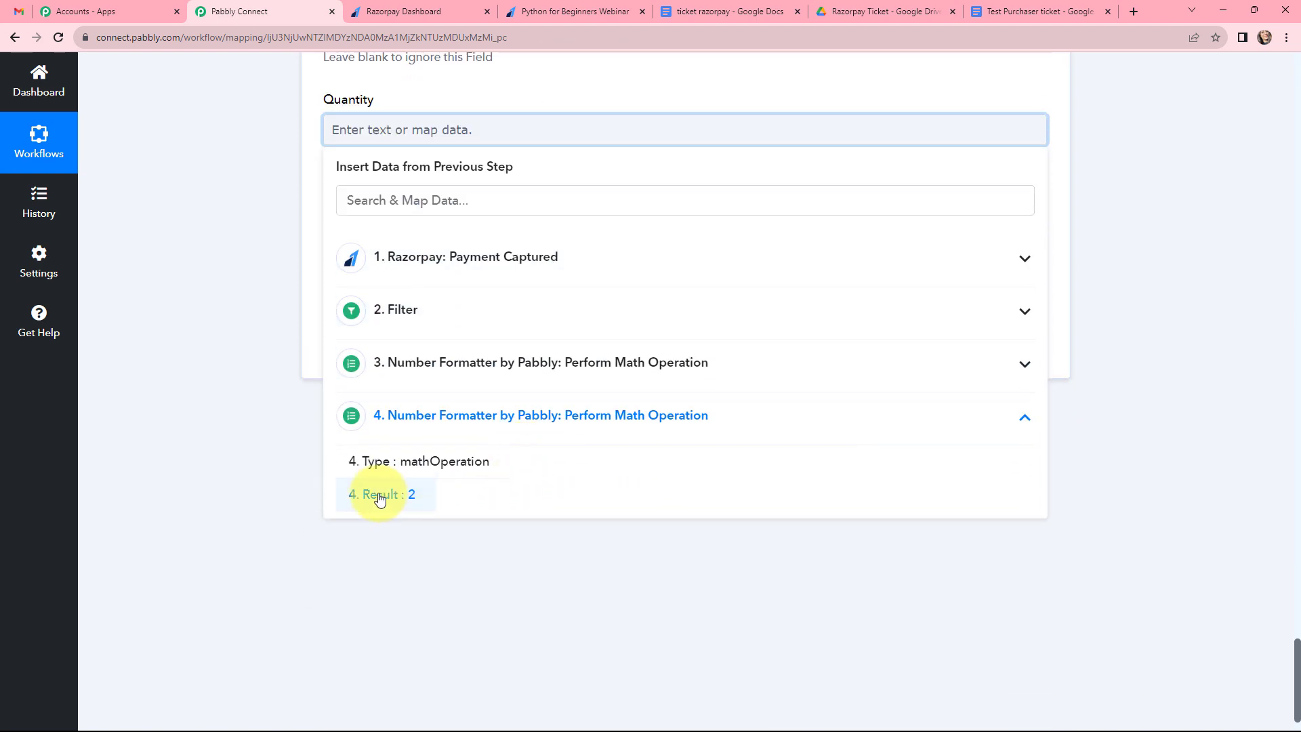
left_click(379, 499)
left_click(264, 188)
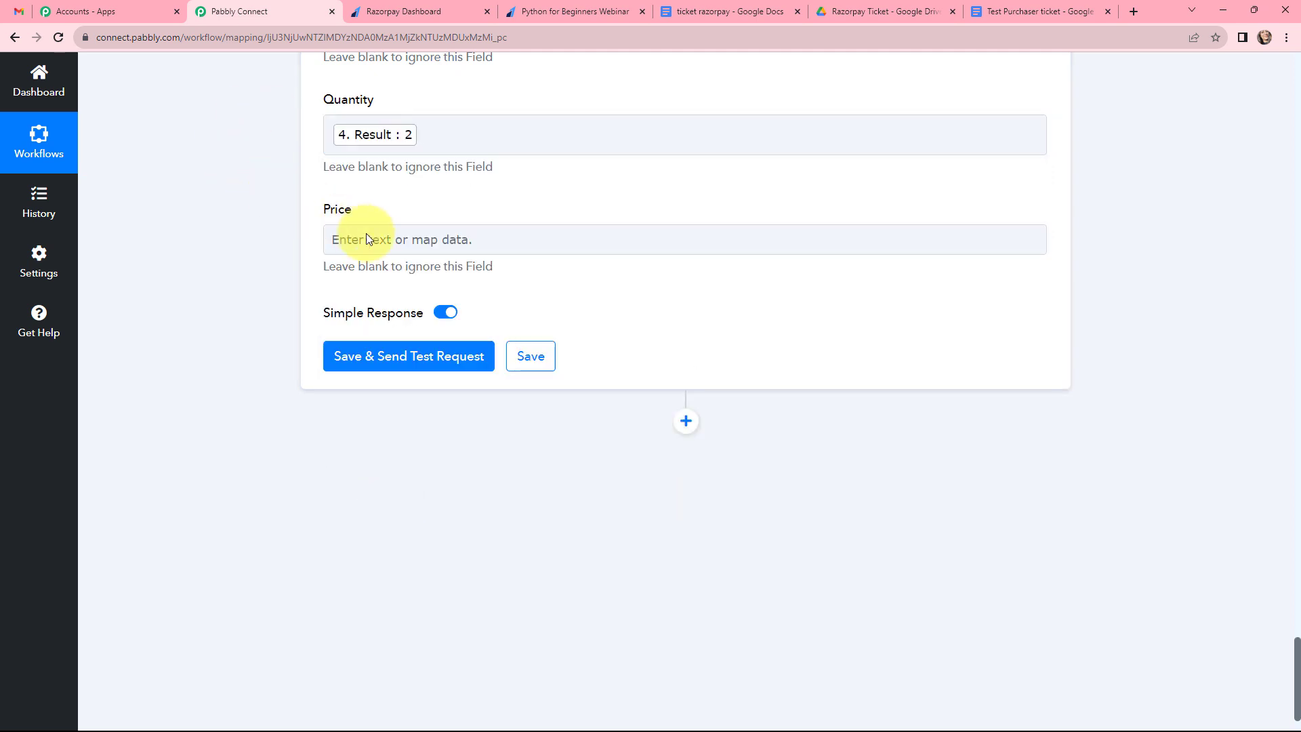
left_click(357, 237)
left_click(485, 477)
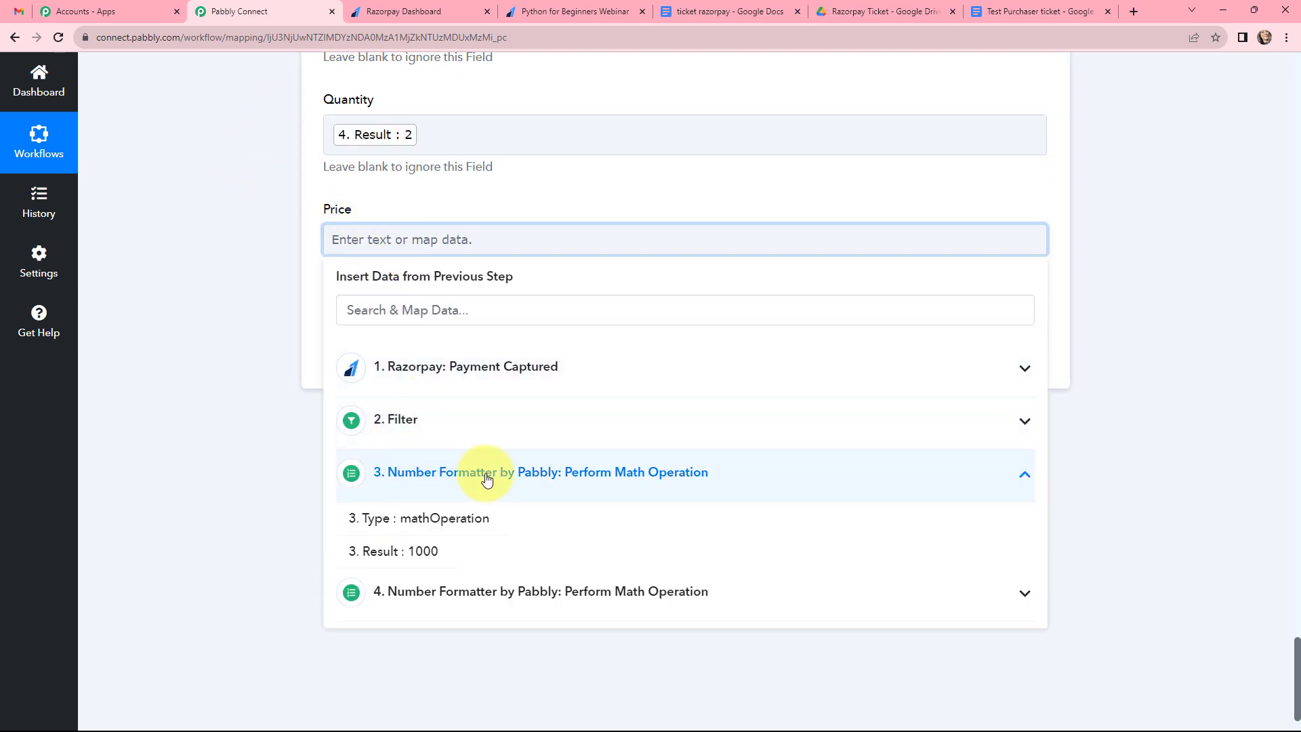
left_click(435, 552)
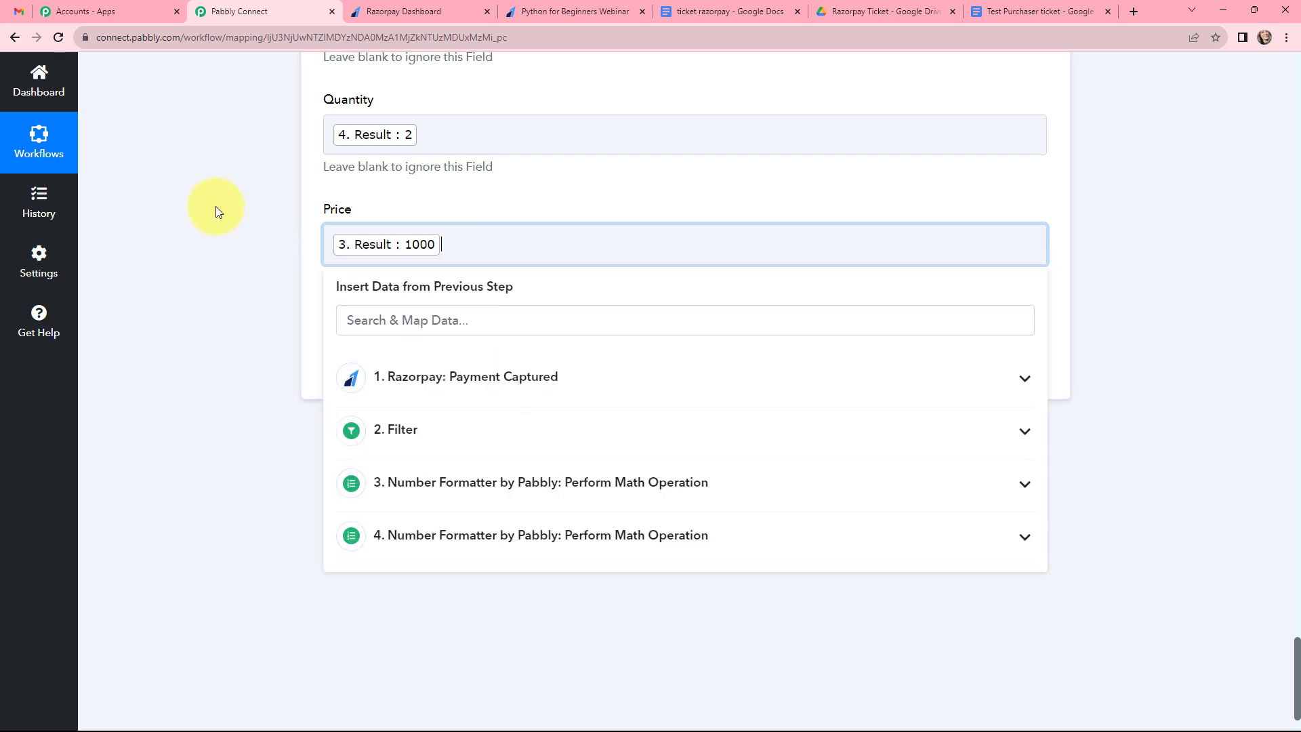
left_click(238, 220)
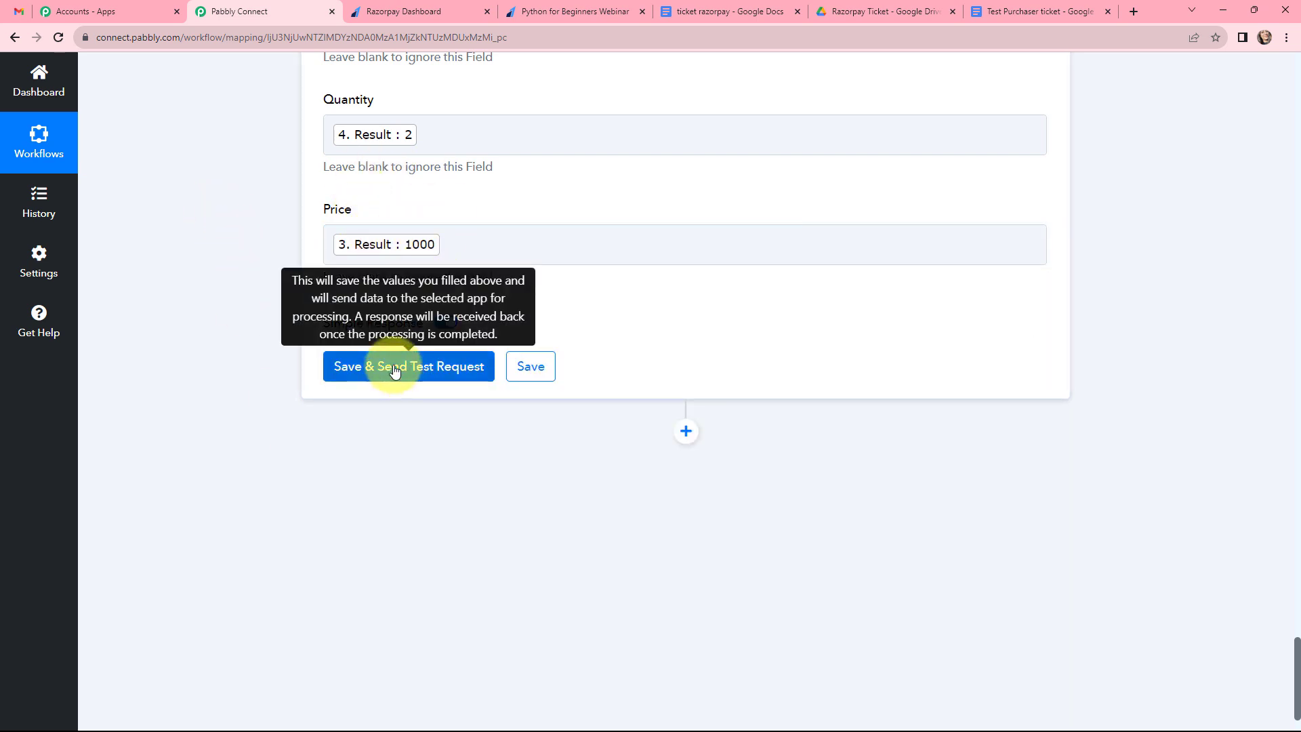
left_click(394, 370)
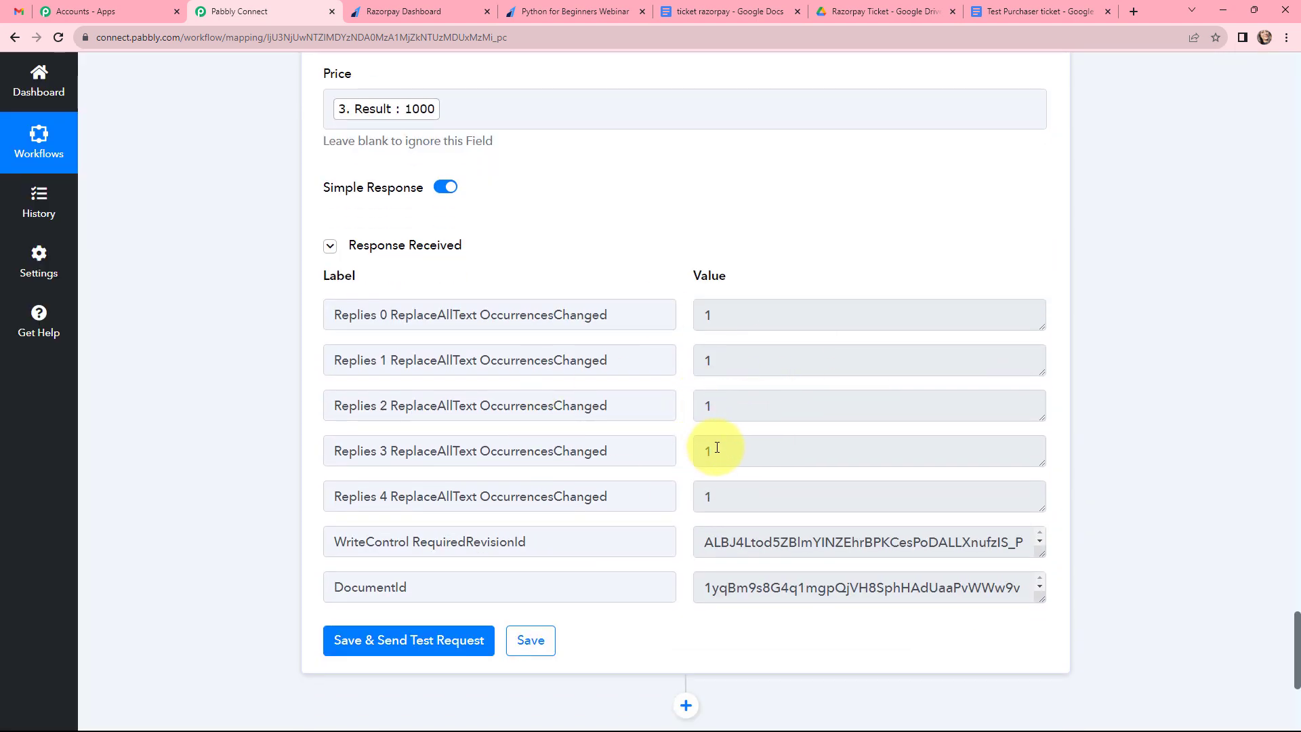
Open the generated Latest Purchaser -ticket document from the Razorpay Ticket Drive folder.
scroll(717, 447, "down", 1)
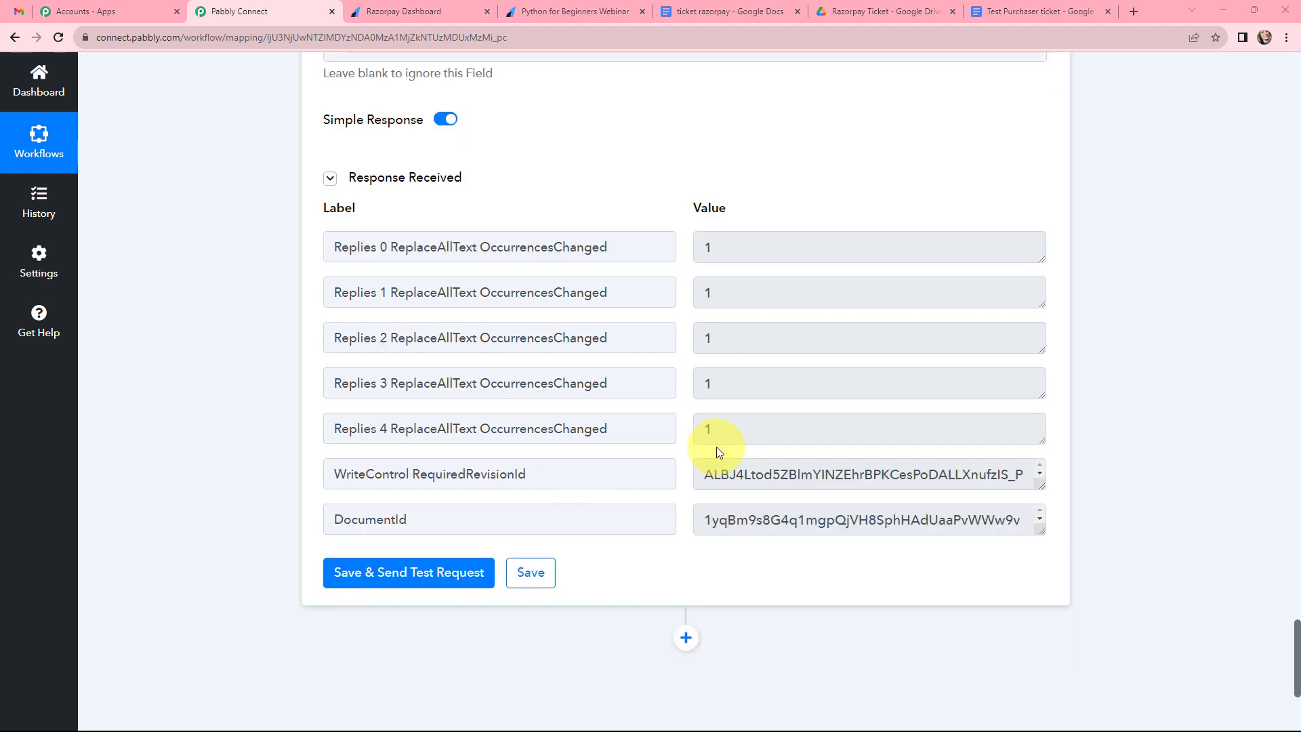
left_click(874, 11)
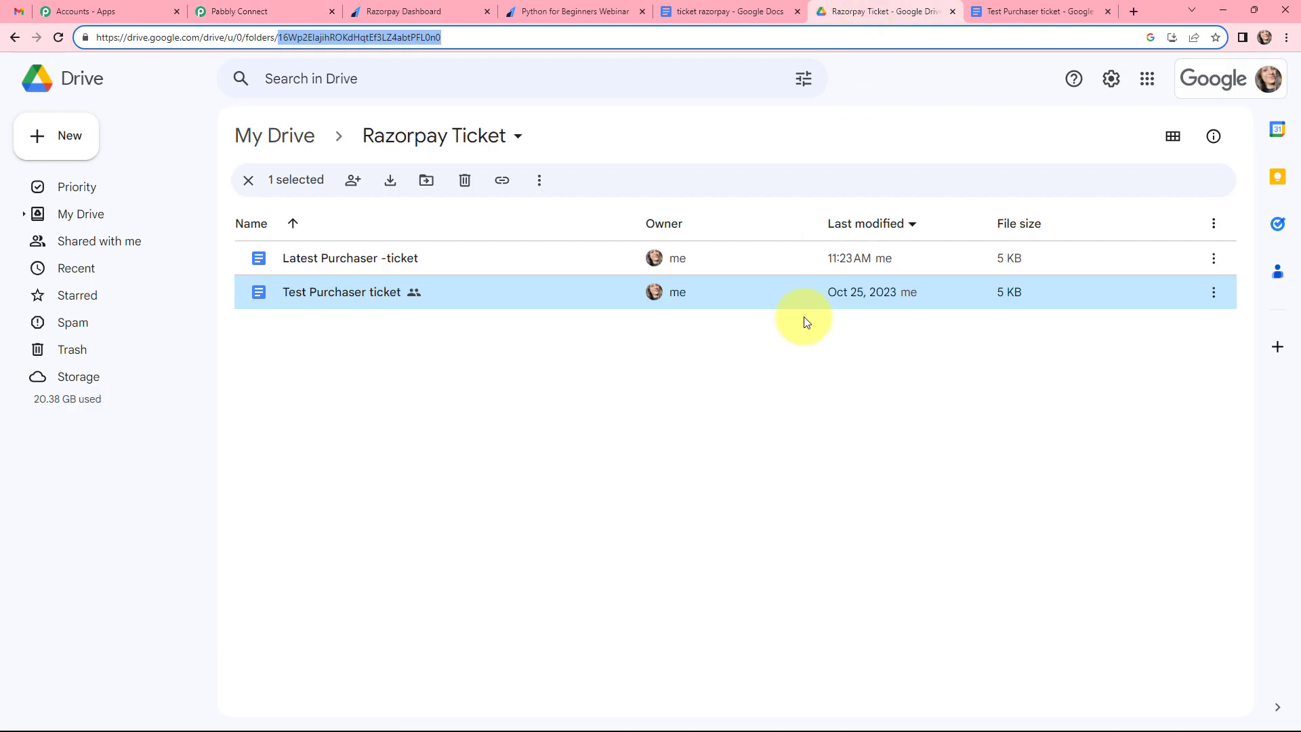
left_click(332, 259)
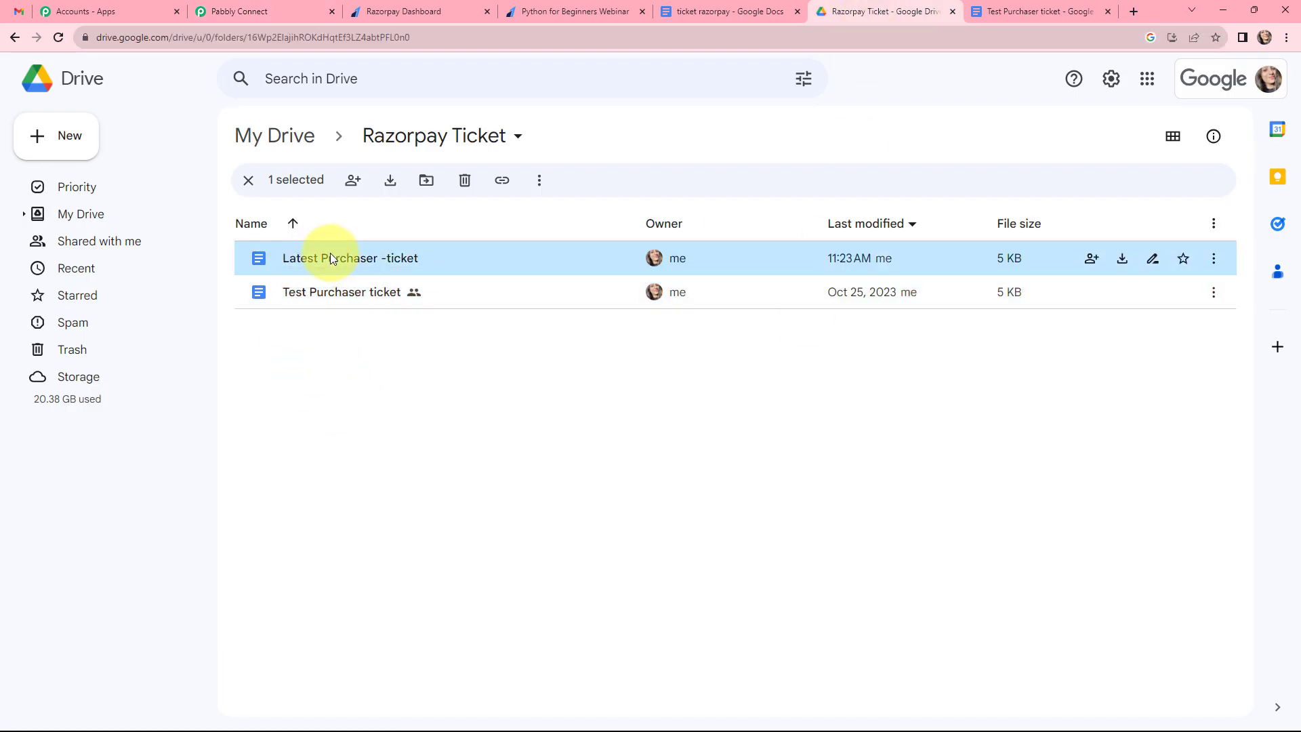
double_click(281, 263)
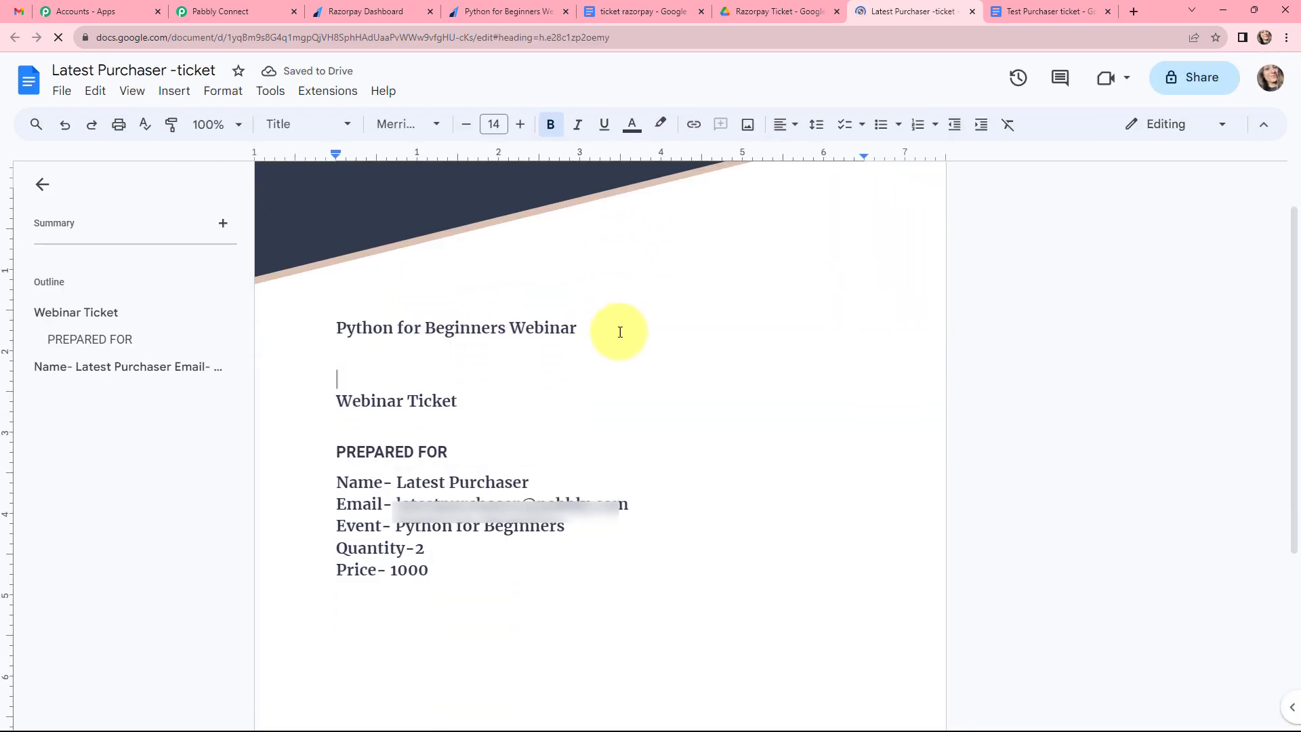
Check the ticket shows the buyer's name, Python for Beginners and Price- 1000.
left_click_drag(398, 487, 629, 505)
left_click_drag(396, 527, 573, 526)
left_click(403, 549)
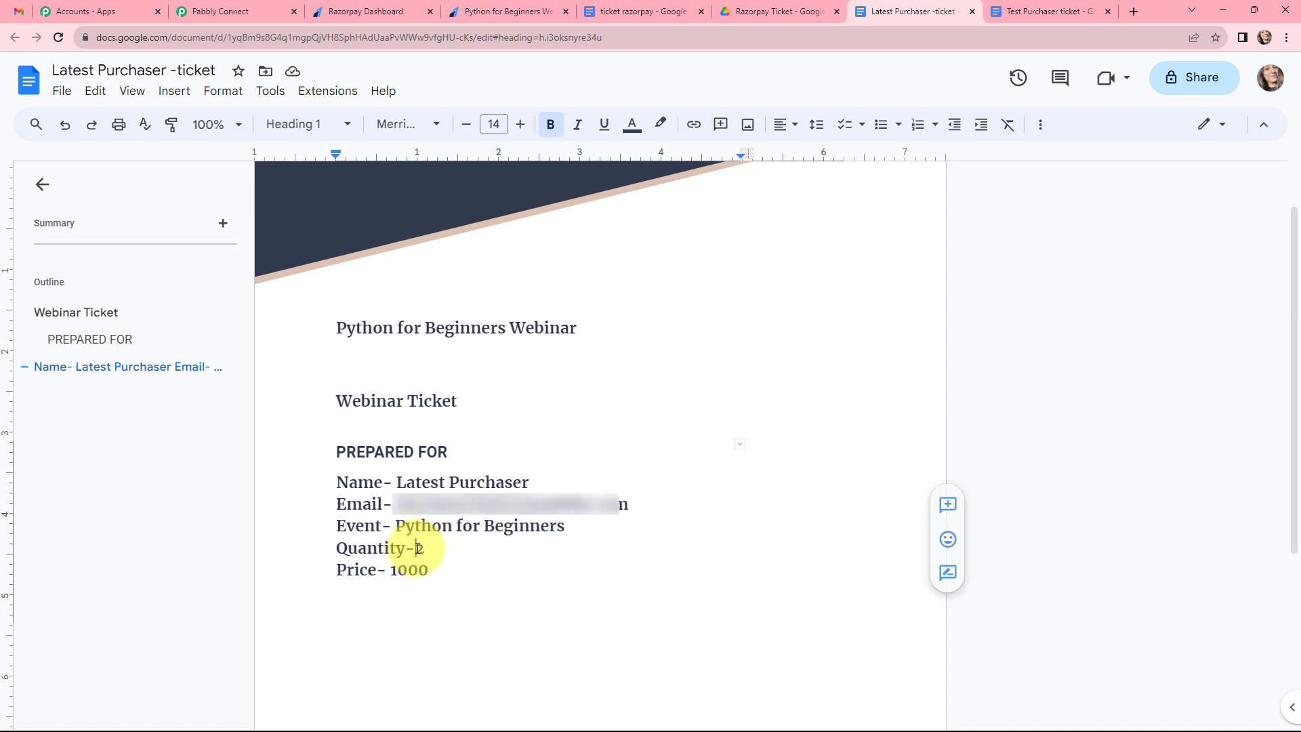
left_click_drag(388, 570, 446, 570)
left_click(447, 570)
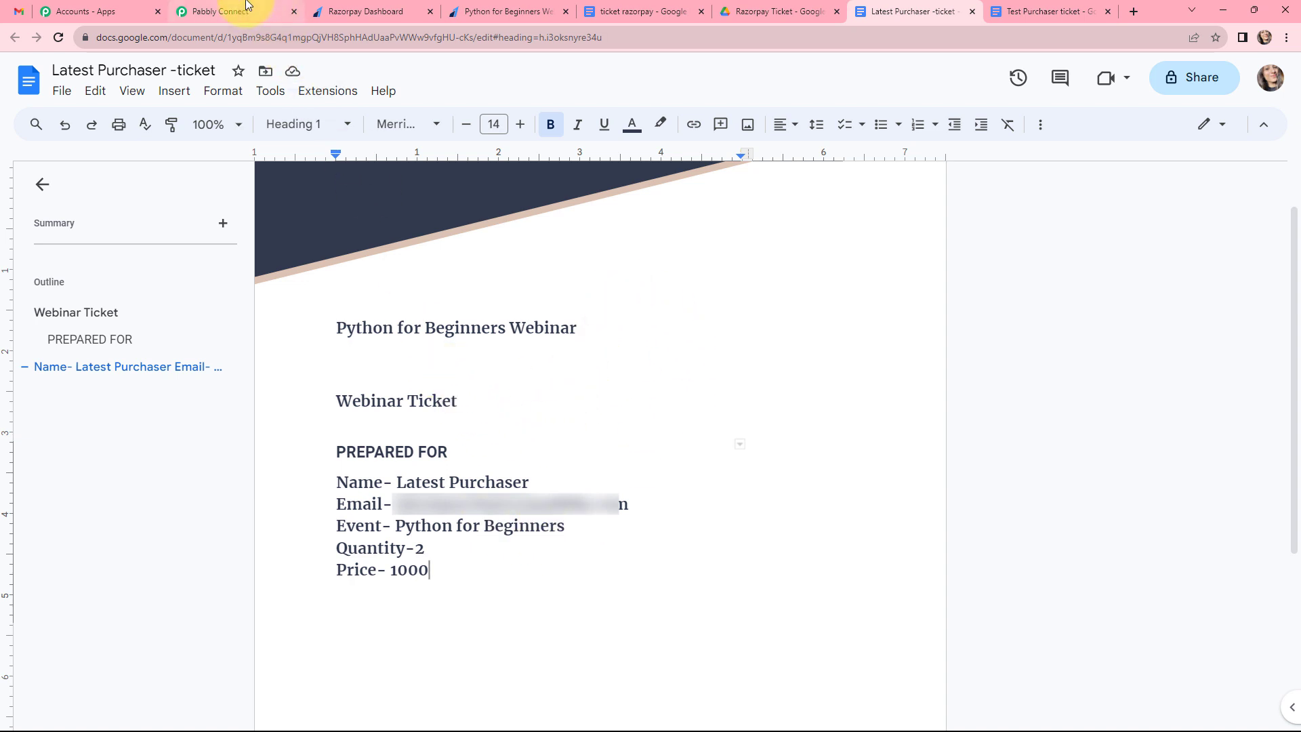
mouse_move(246, 5)
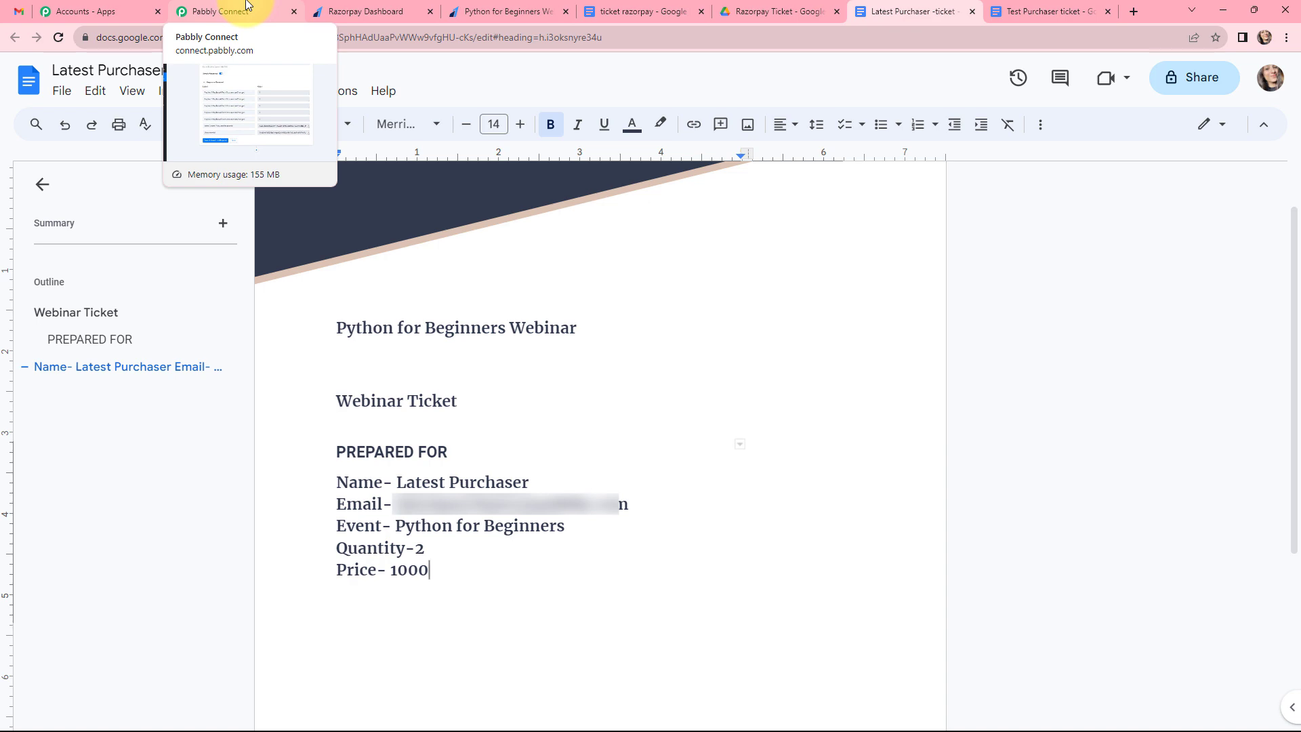
left_click(246, 5)
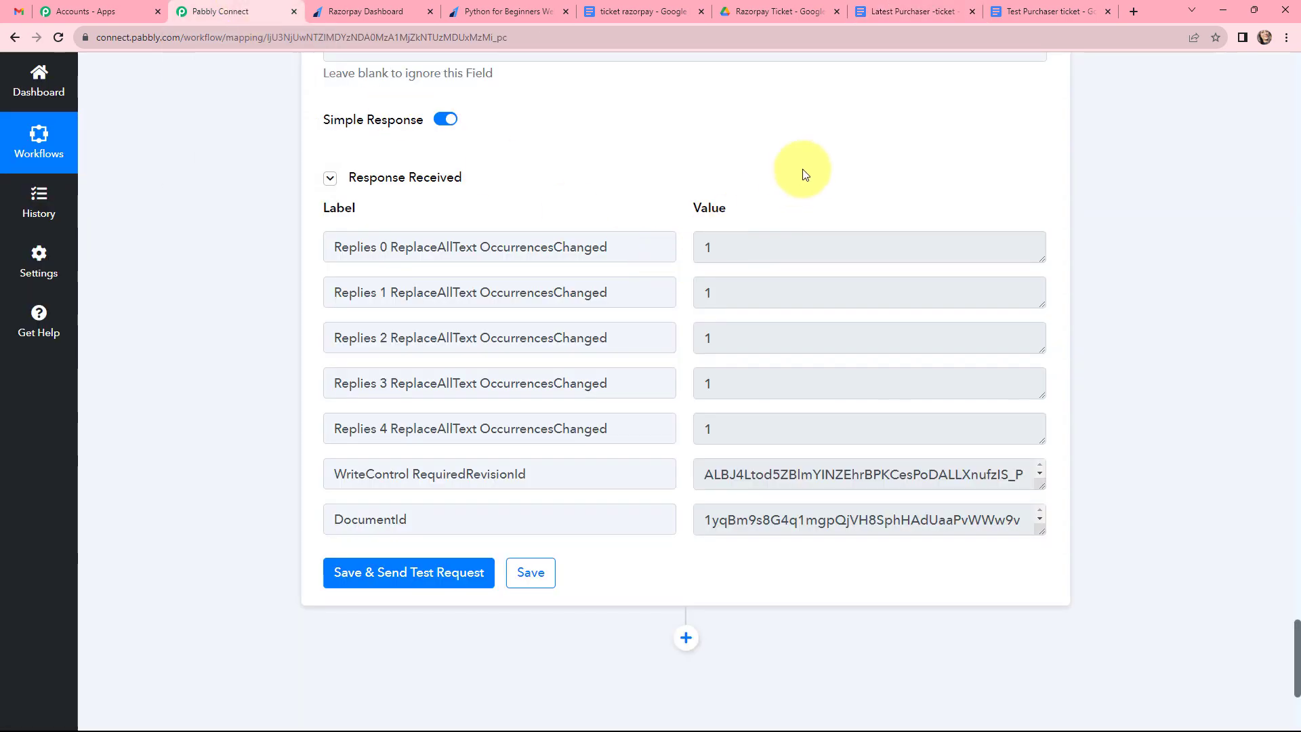
Add an action step using Google Drive's Share a File With Anyone action.
scroll(806, 170, "down", 3)
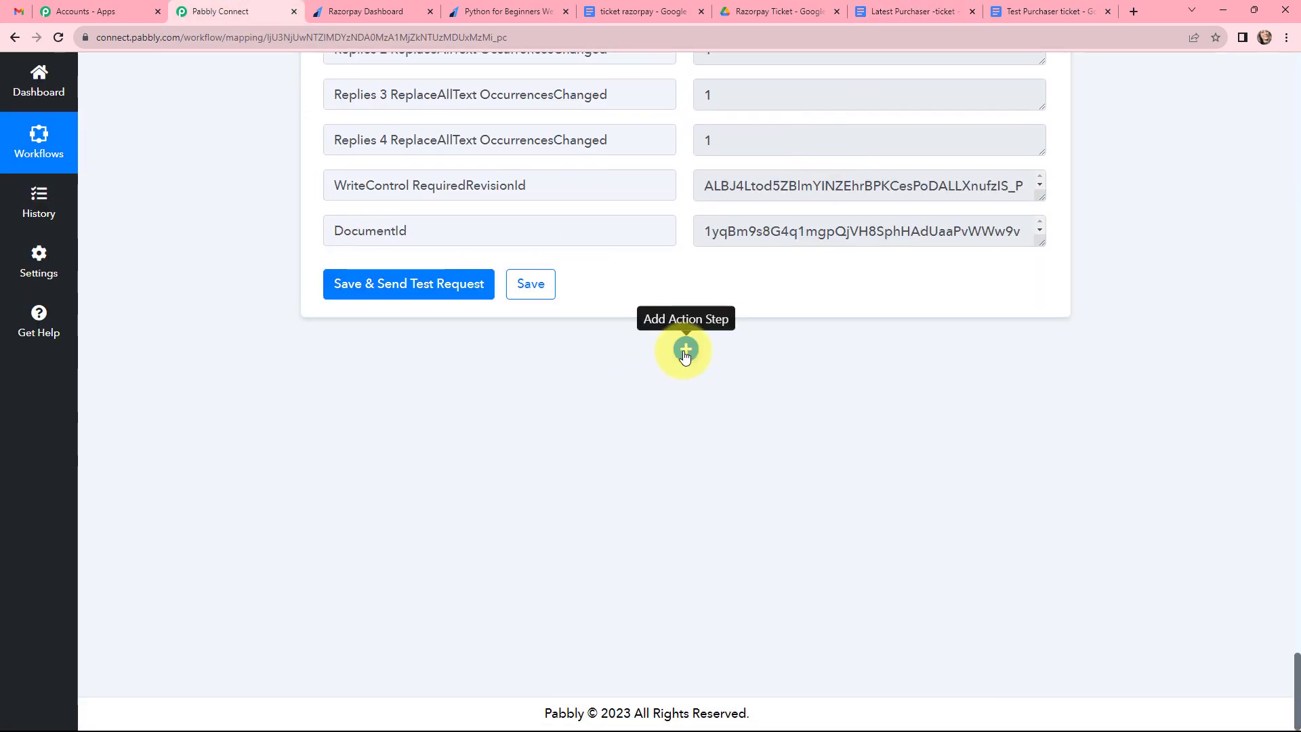
left_click(685, 351)
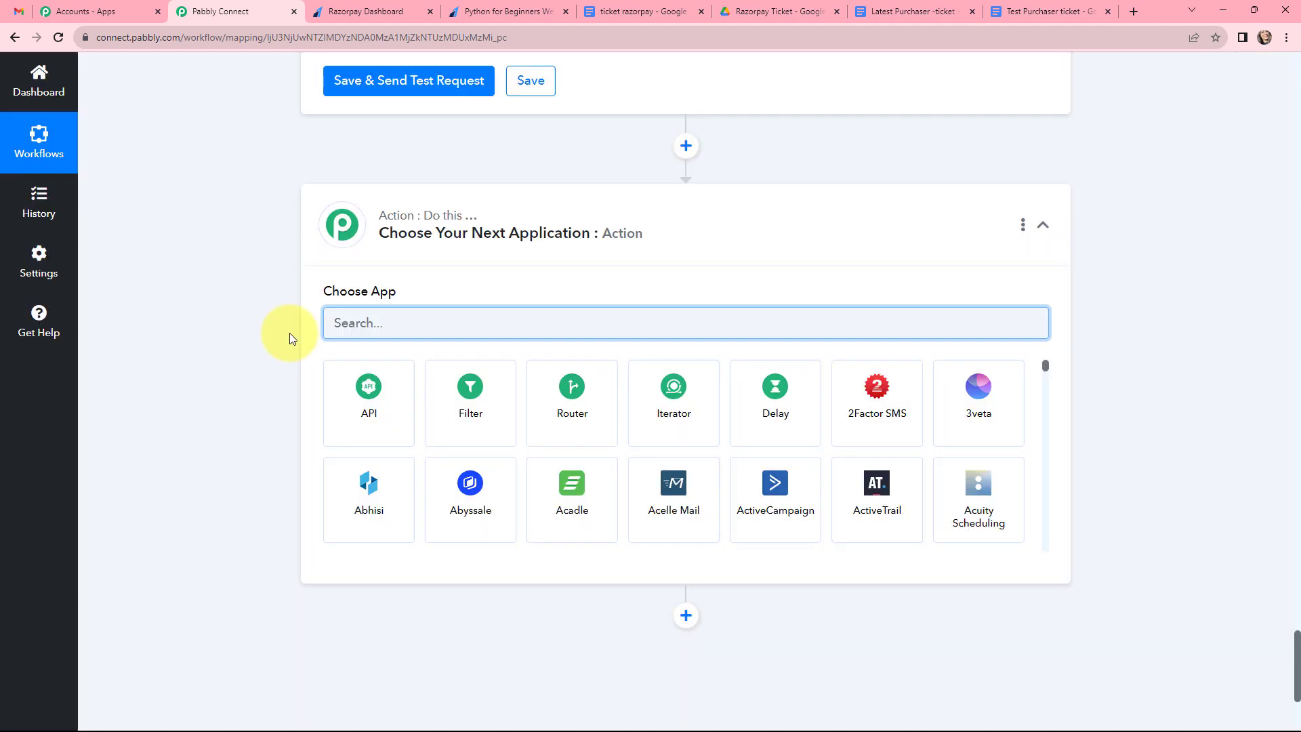
type("go")
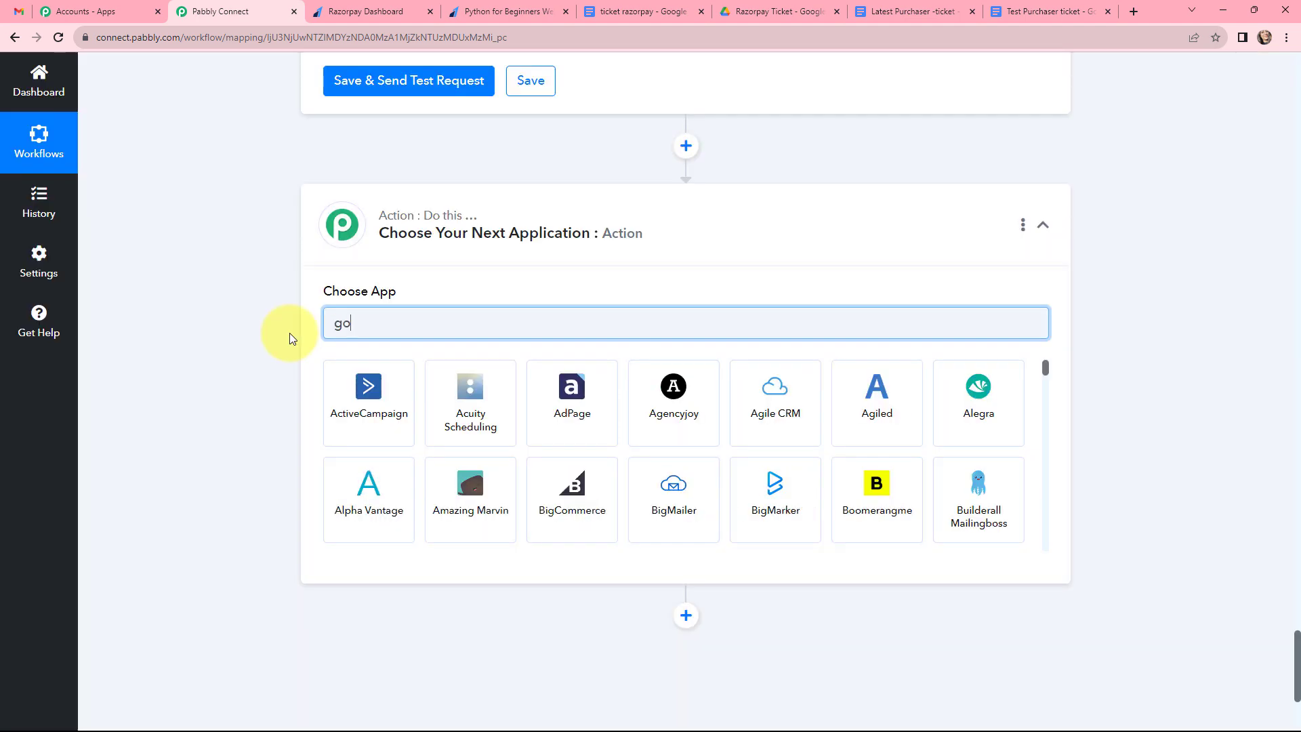
type("o")
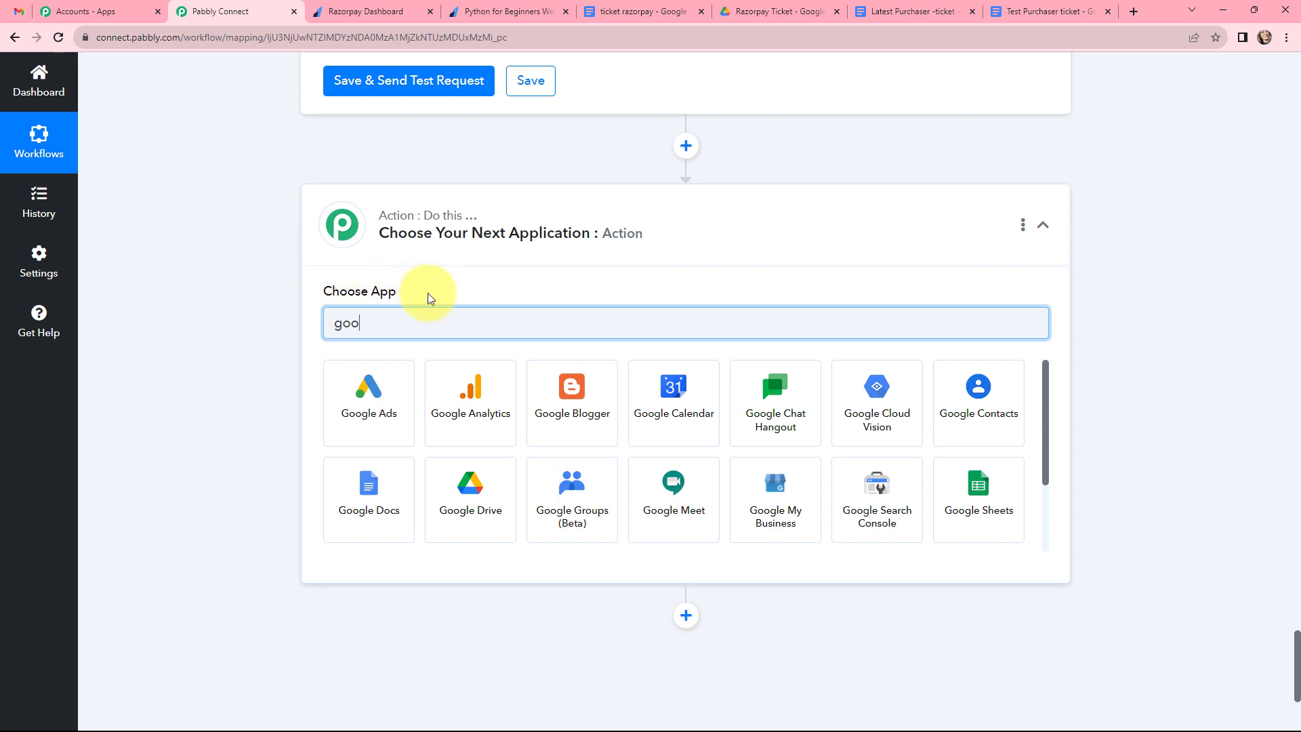
left_click(451, 474)
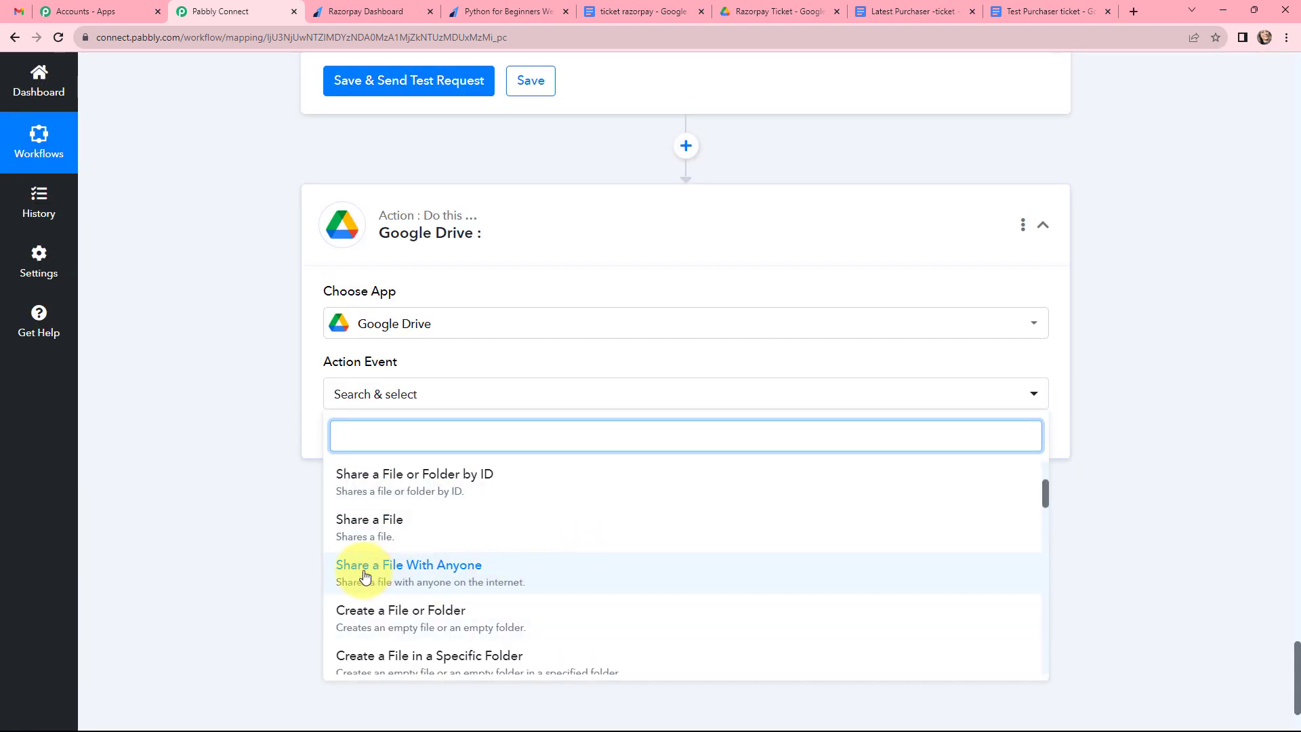
left_click(443, 574)
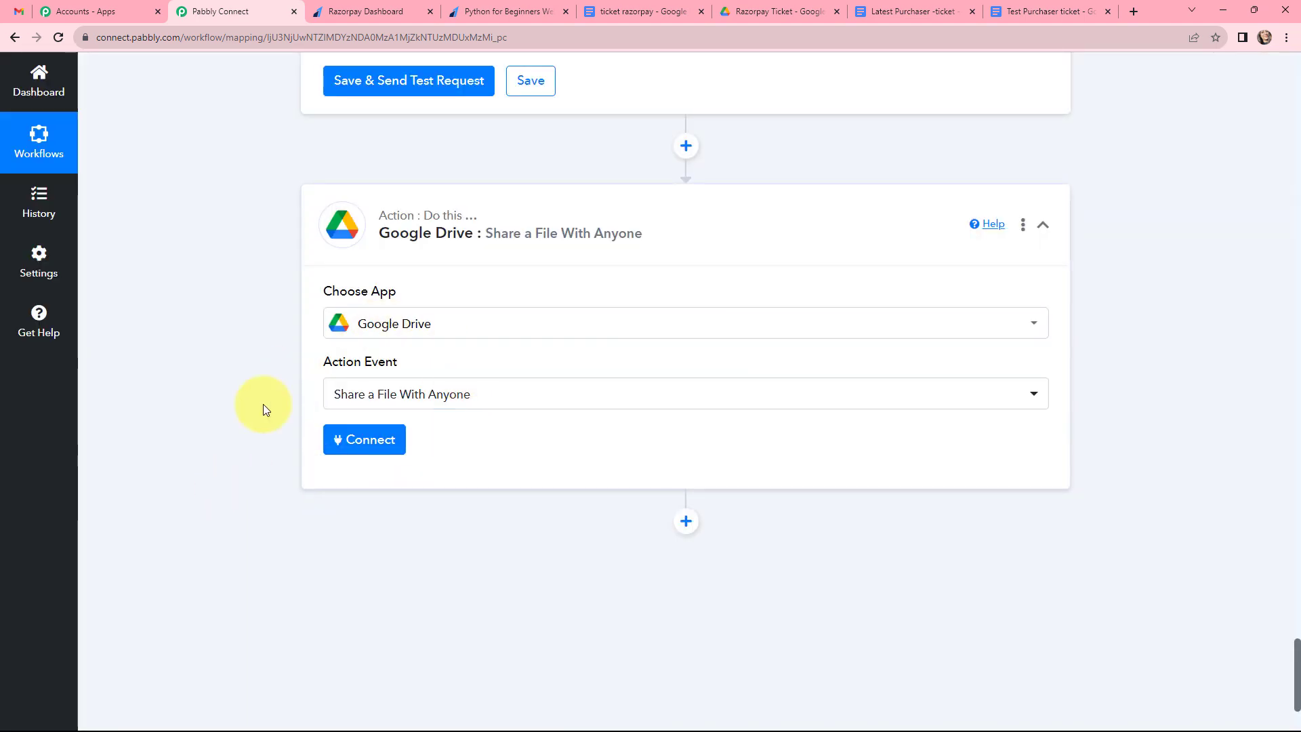
Connect the Drive step through the existing Google Drive #4 connection.
left_click(360, 442)
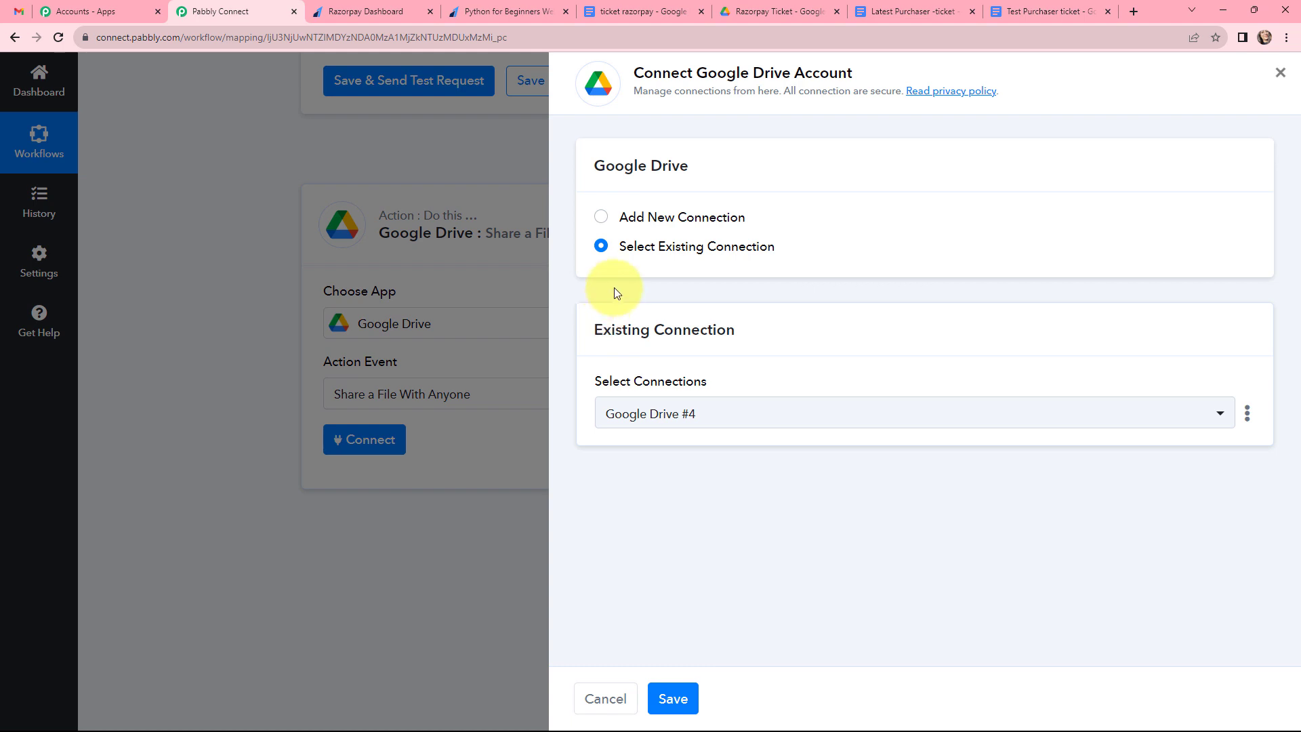
left_click(602, 219)
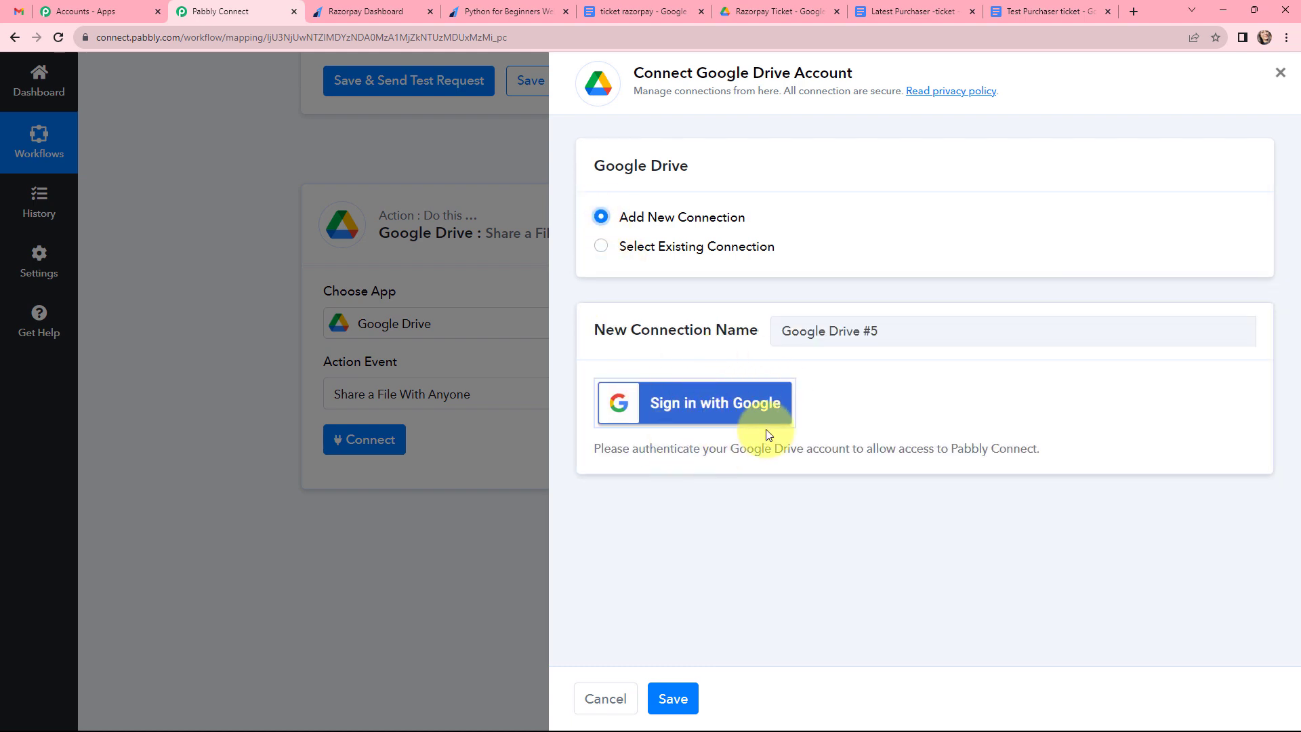
left_click(599, 248)
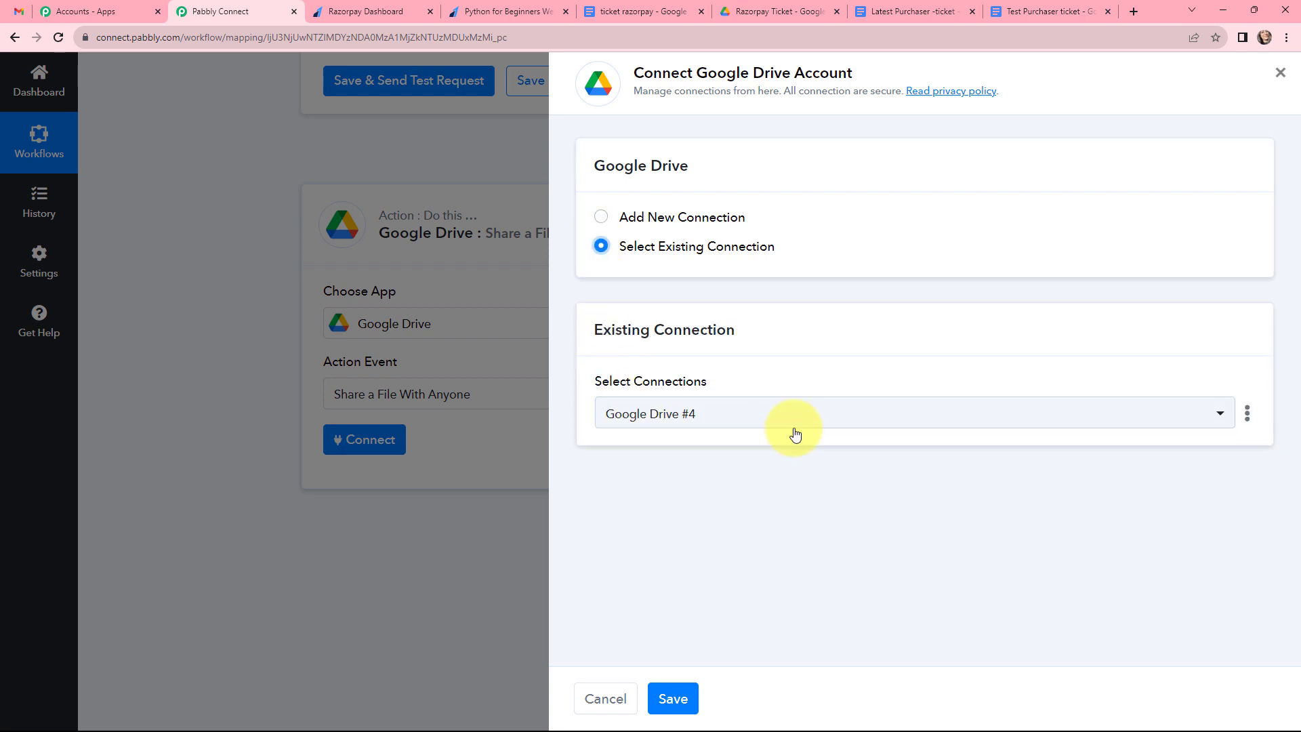
left_click(676, 698)
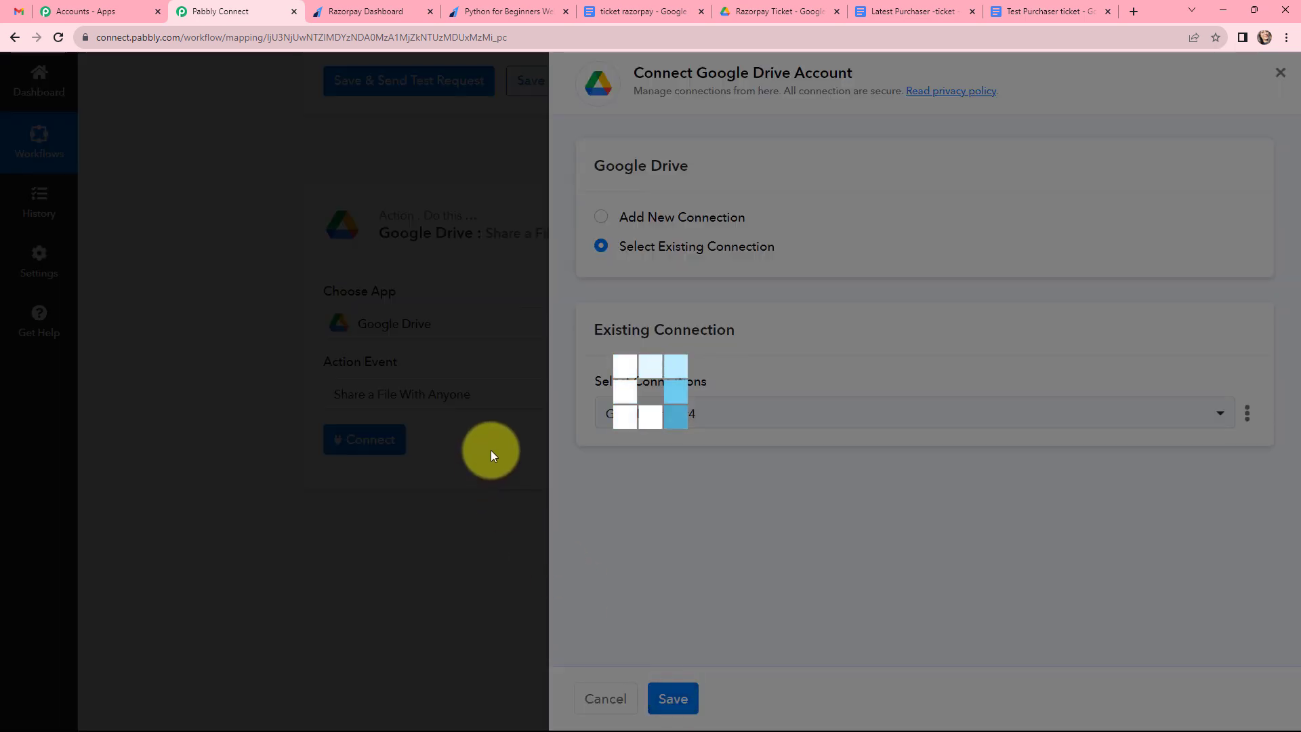
scroll(501, 434, "down", 2)
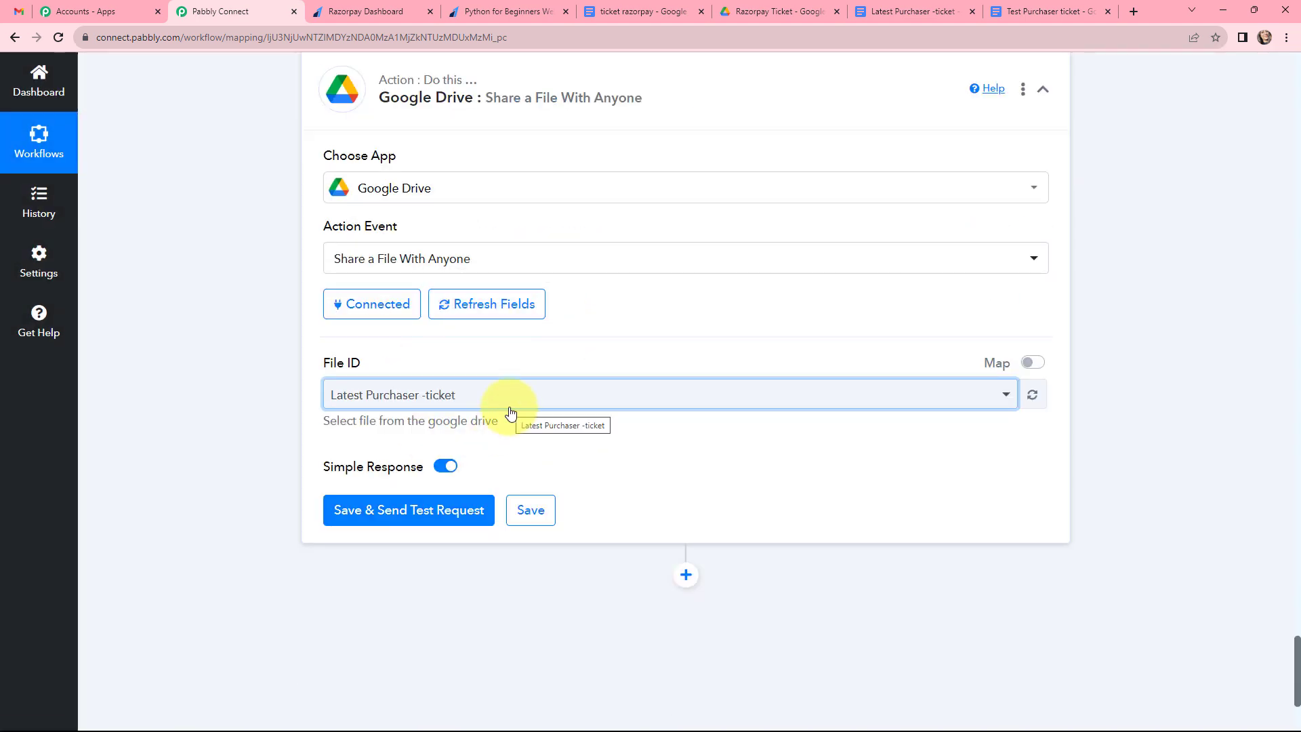
Replace the hard-coded File ID with the mapped DocumentId from the step 5 Google Docs output.
left_click(1041, 364)
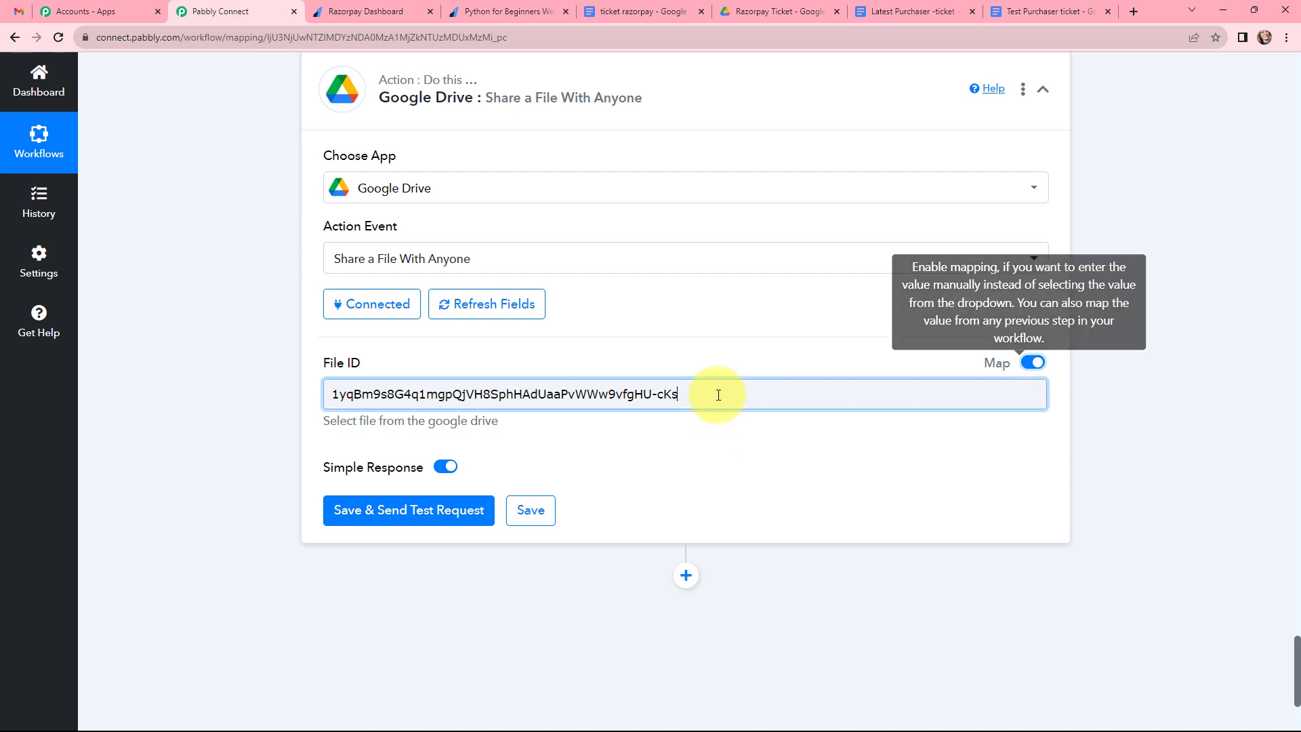
left_click_drag(717, 395, 311, 396)
key("BackSpace")
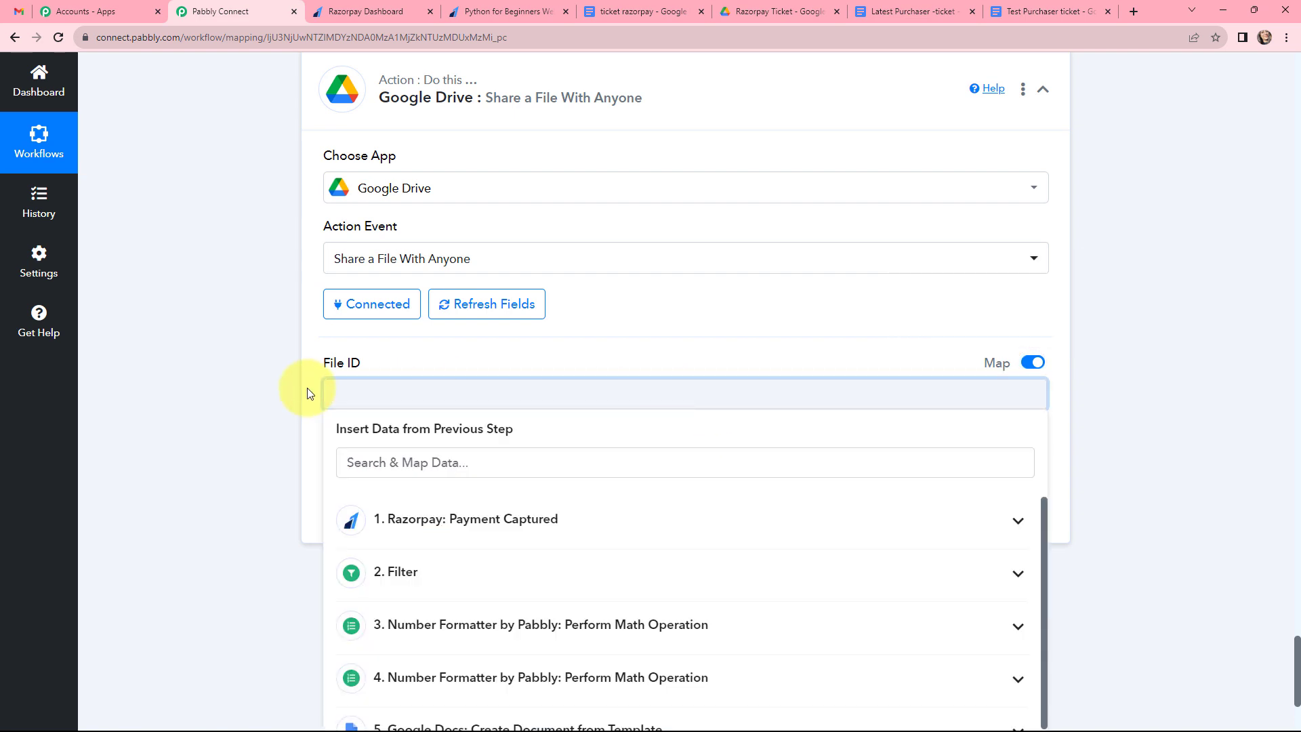
scroll(498, 515, "down", 3)
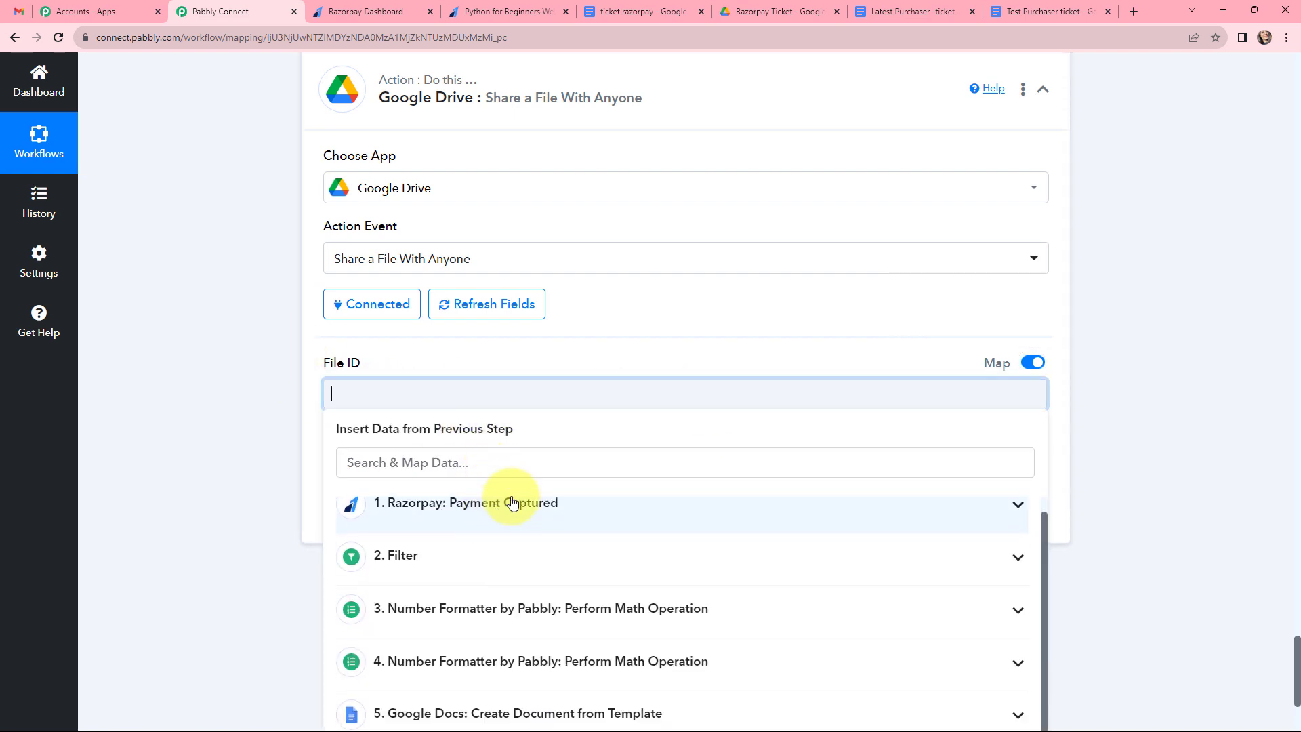
left_click(499, 597)
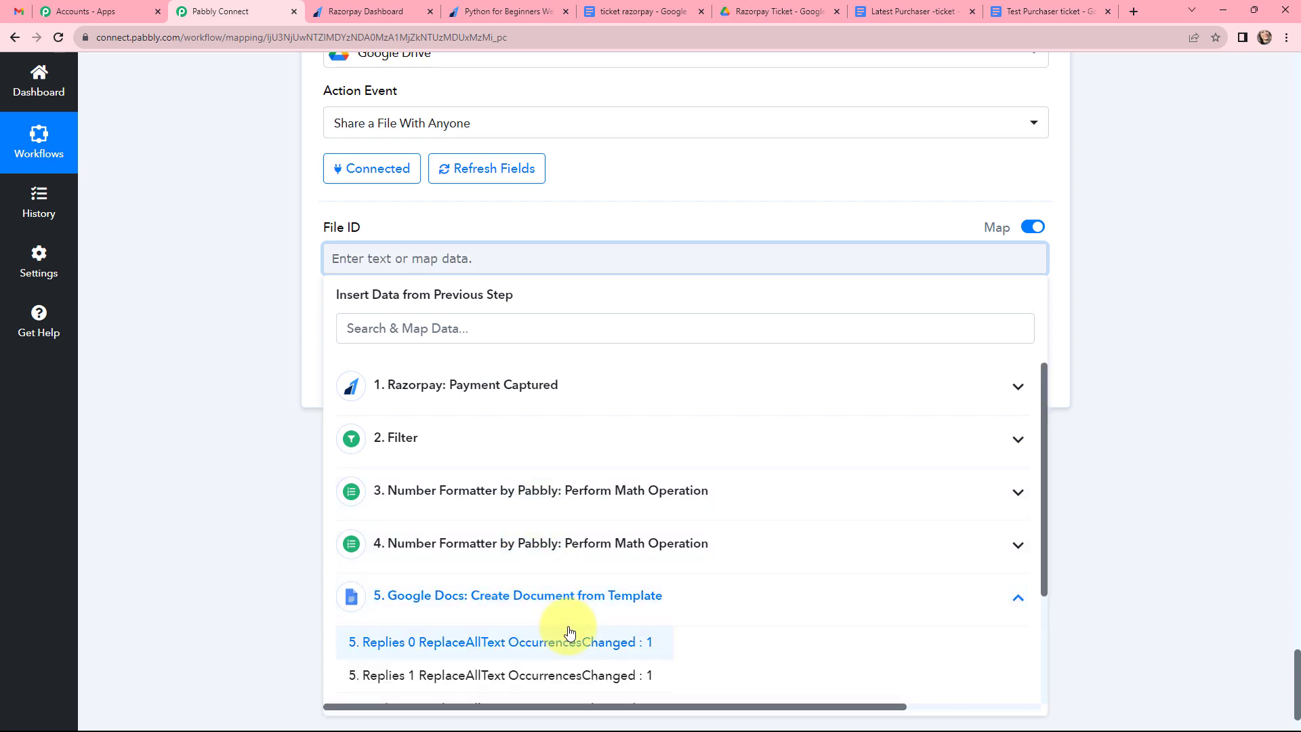
scroll(570, 632, "down", 2)
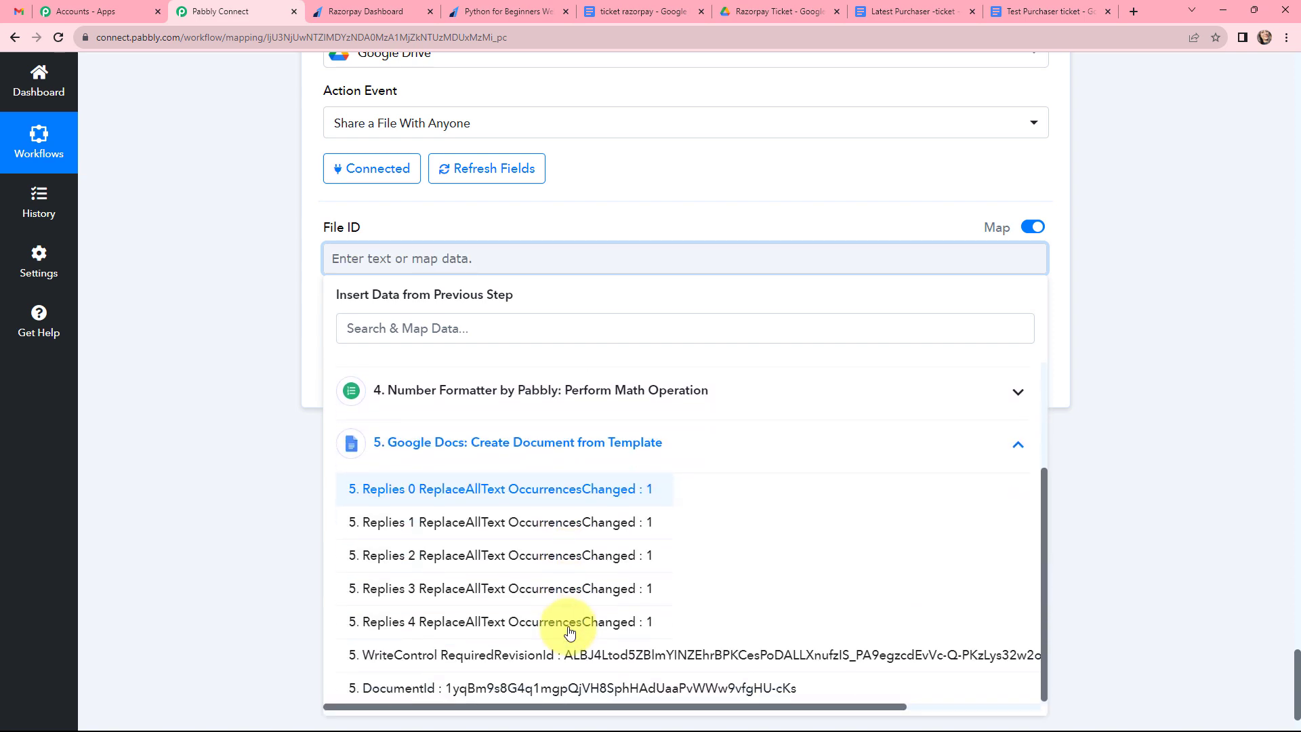
left_click(542, 686)
left_click(284, 295)
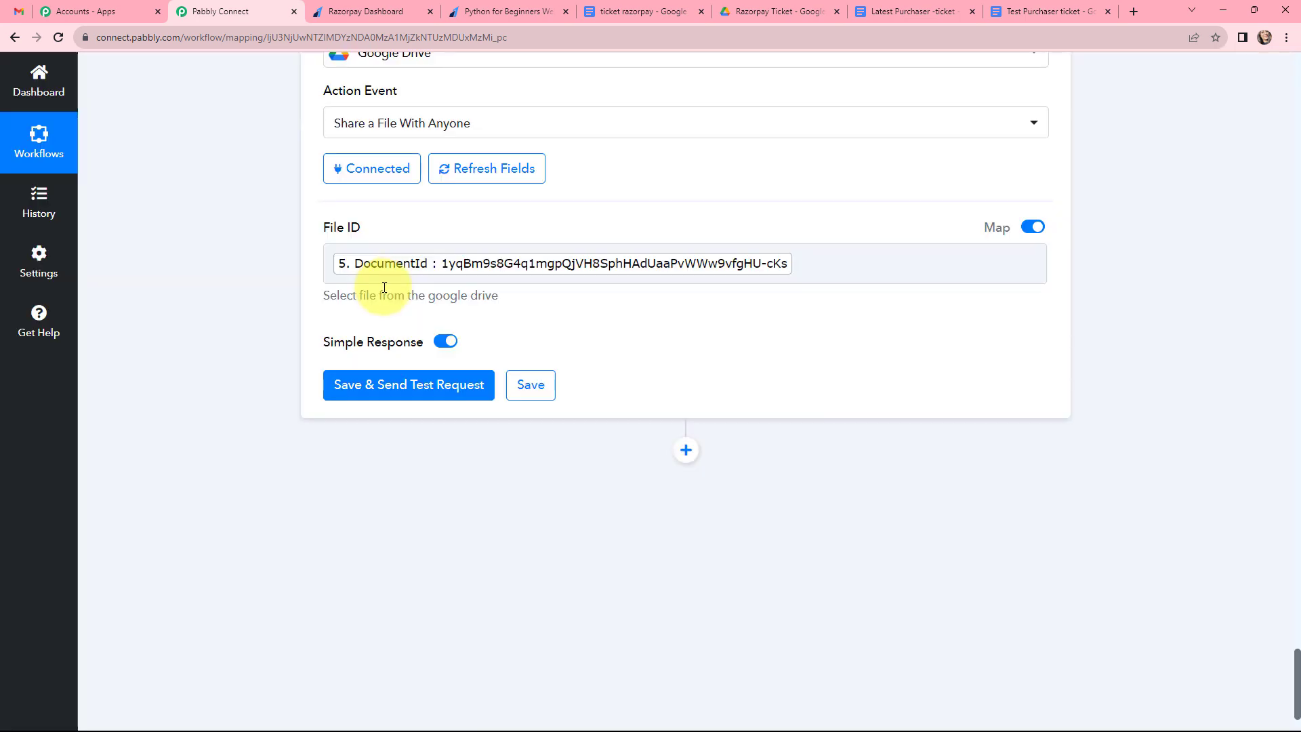
Test the share step, confirming anyoneWithLink reader access, and add another action step.
left_click(403, 385)
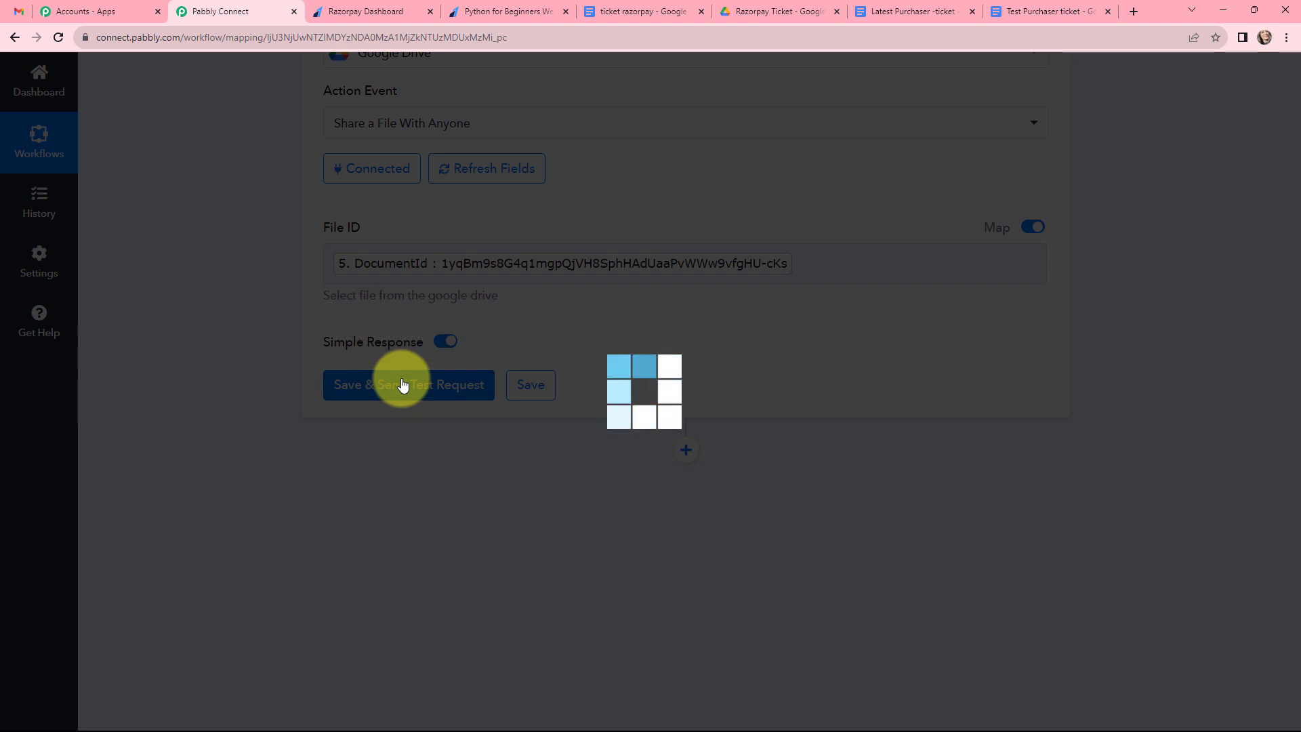
scroll(832, 371, "down", 2)
scroll(832, 370, "down", 1)
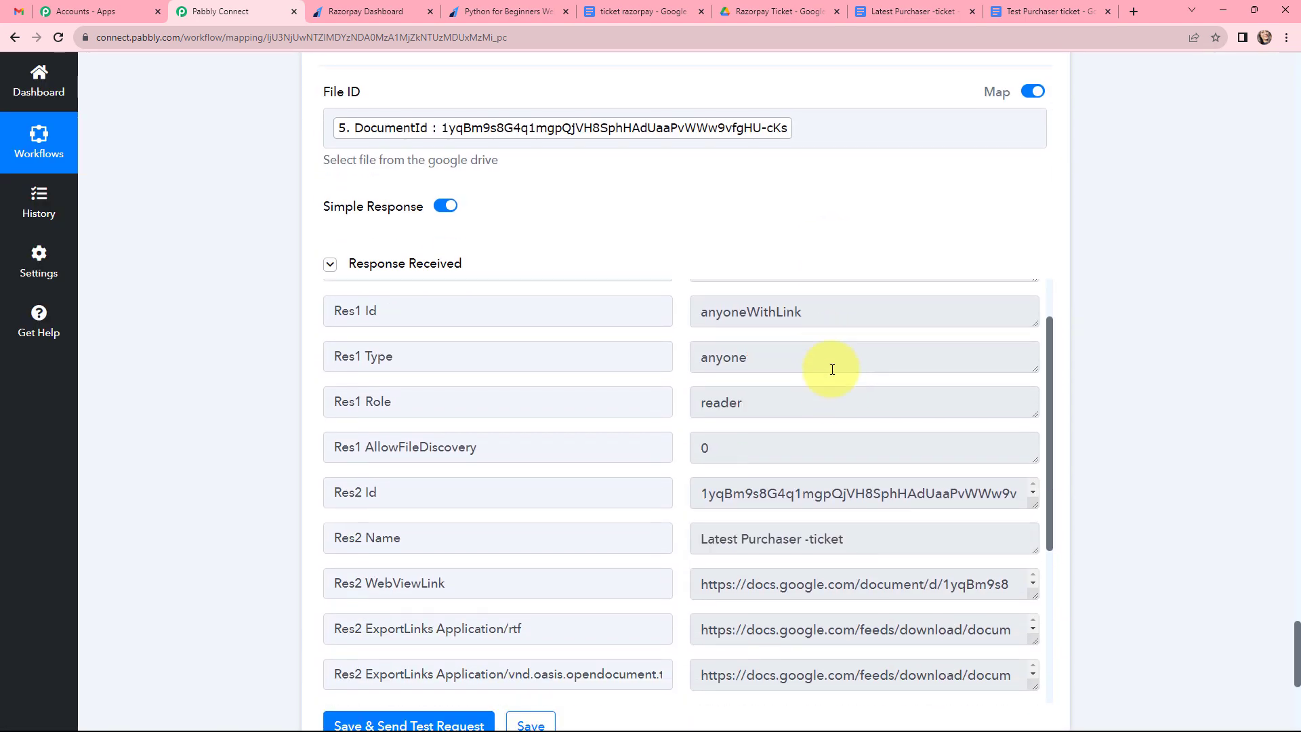
left_click(856, 319)
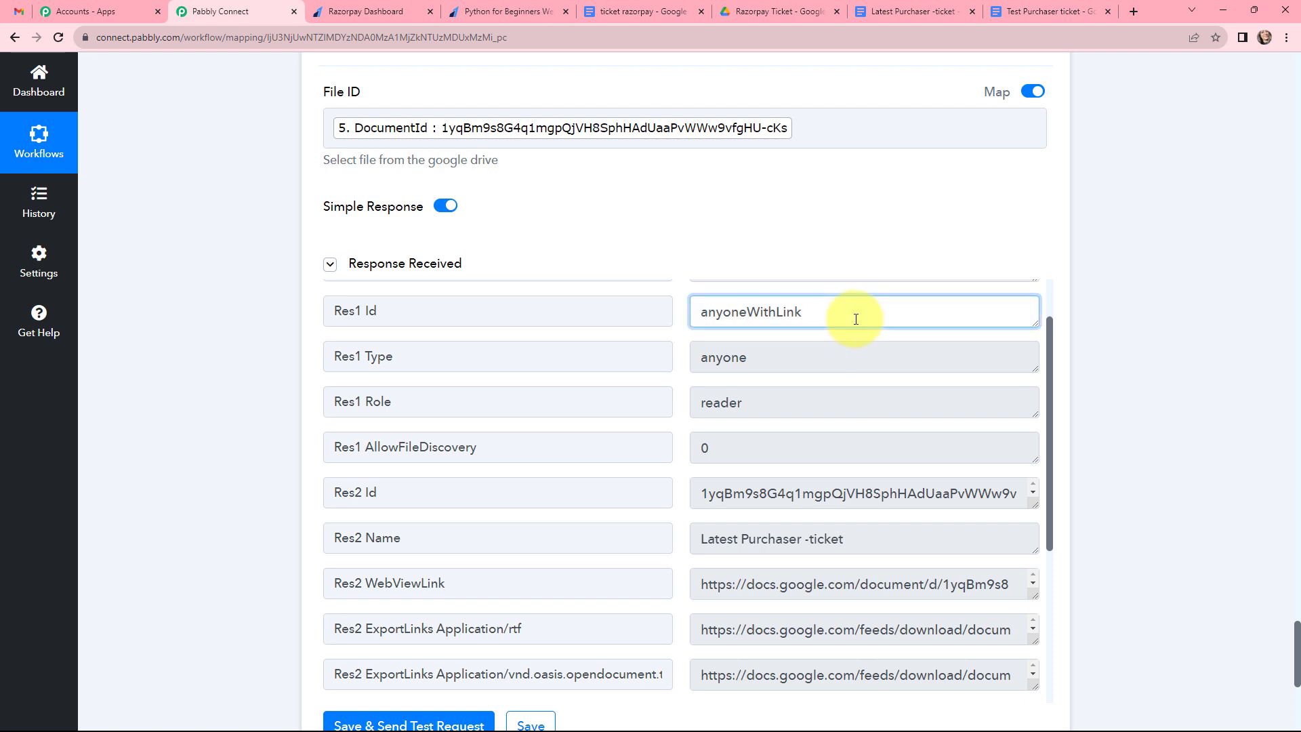
left_click_drag(856, 319, 685, 313)
left_click(1128, 278)
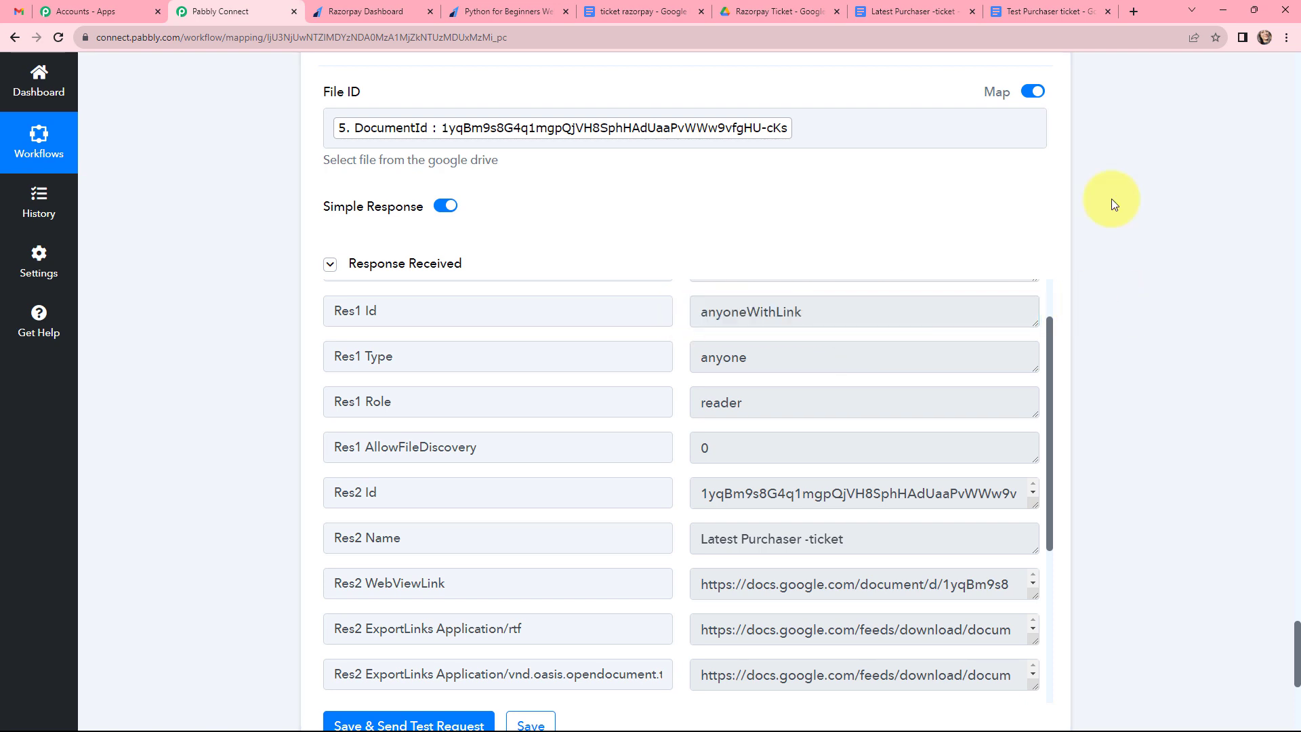
scroll(1111, 197, "down", 6)
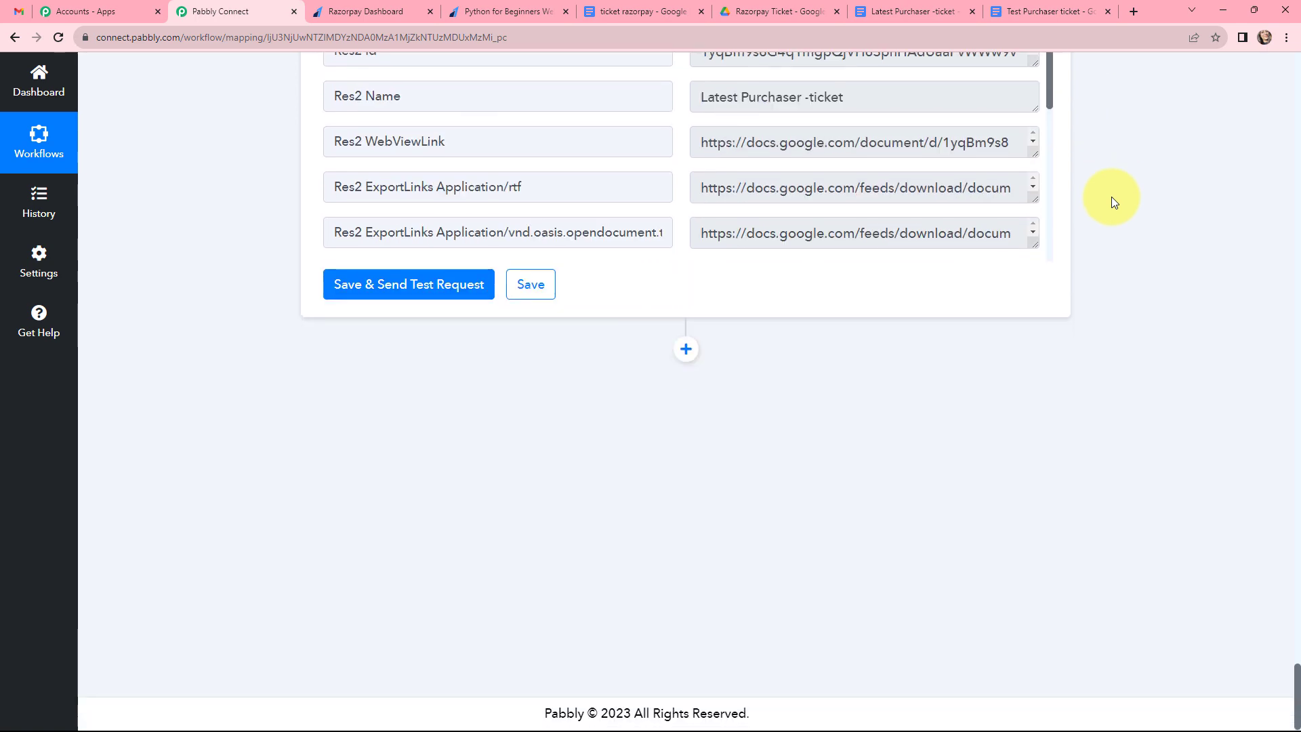
left_click(687, 351)
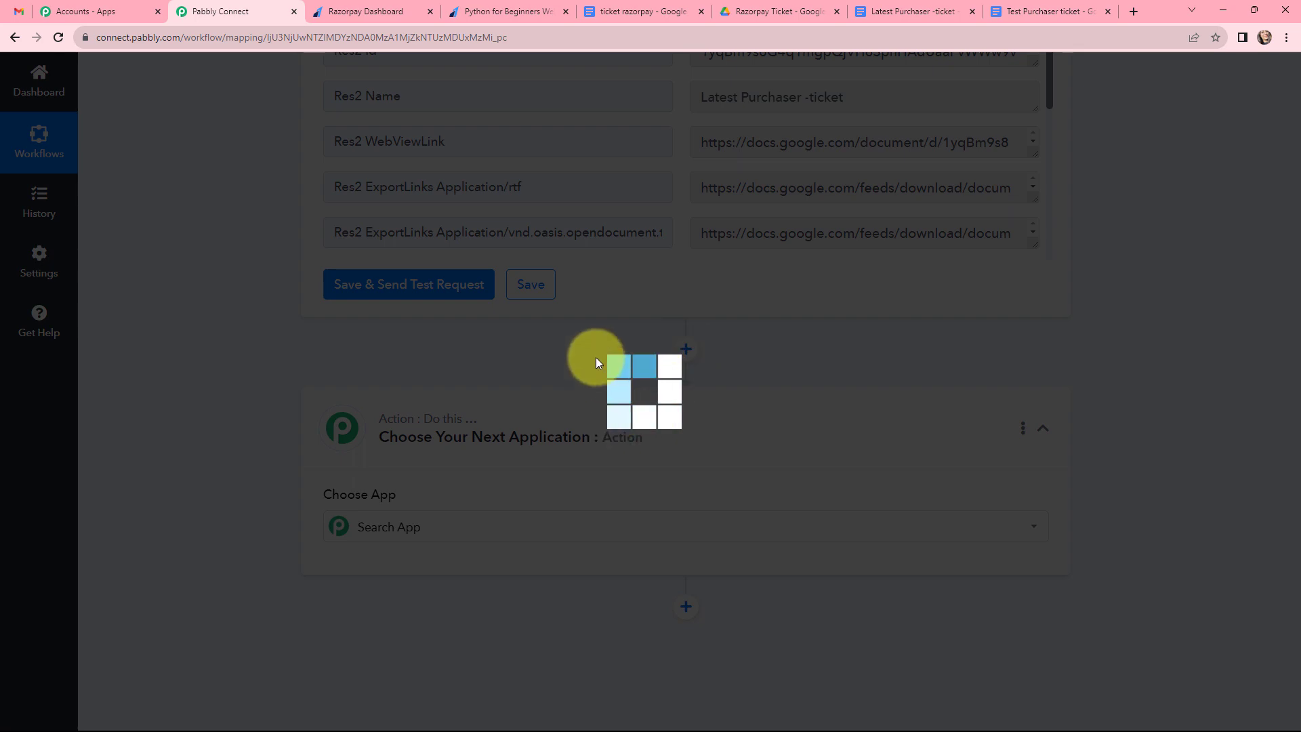
Set the new action step to Gmail with the Send Email action event.
scroll(593, 352, "down", 2)
type("gma")
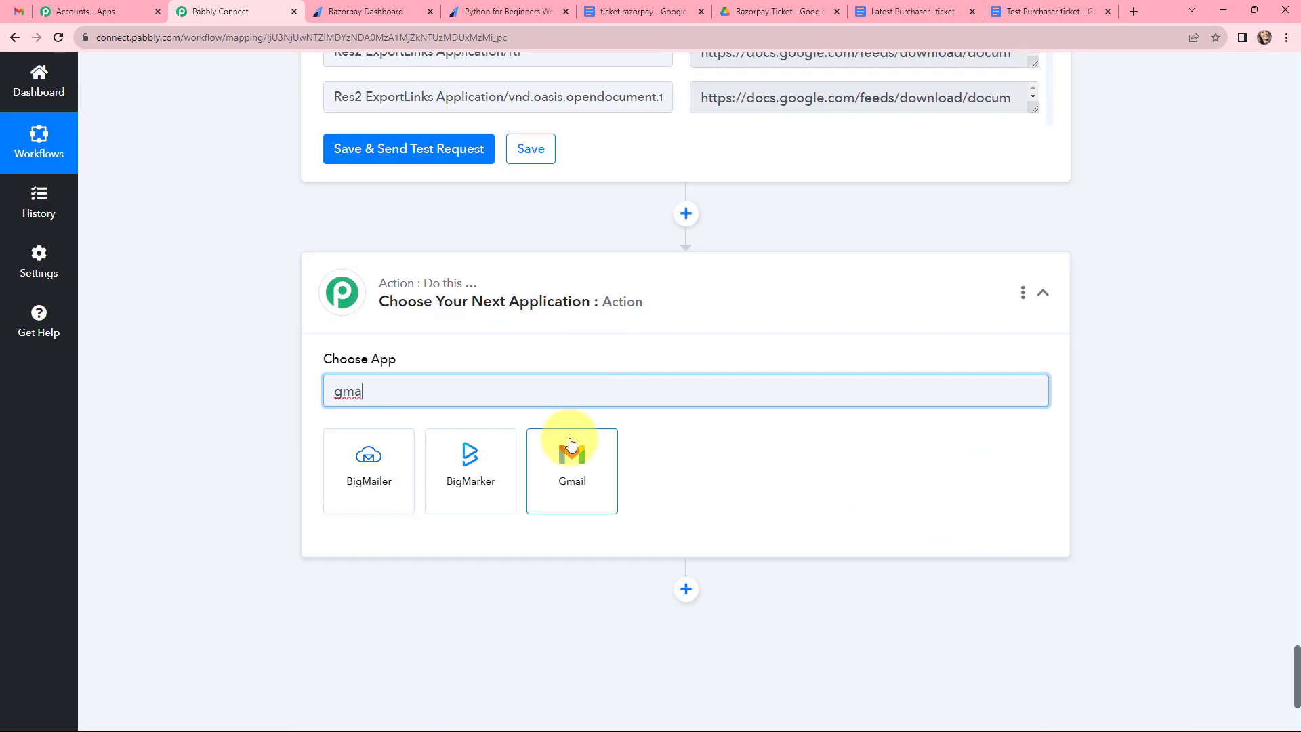
left_click(570, 443)
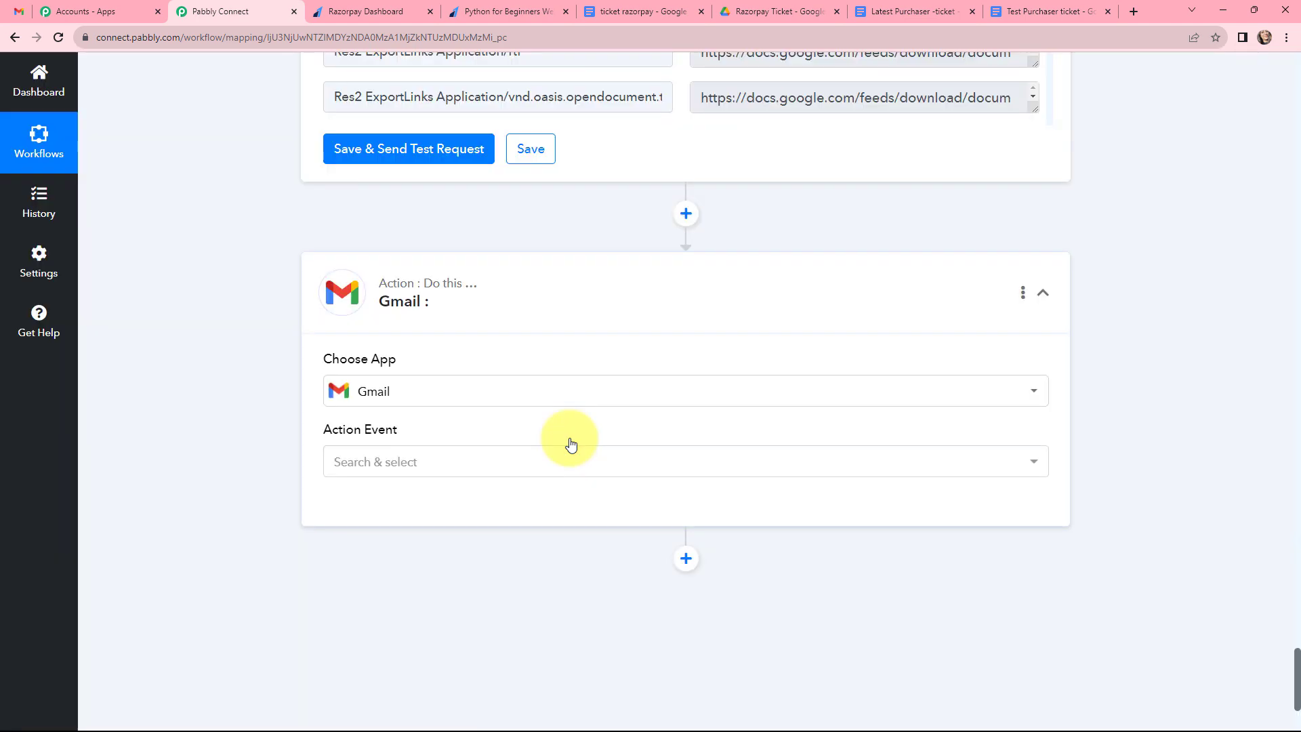
left_click(482, 457)
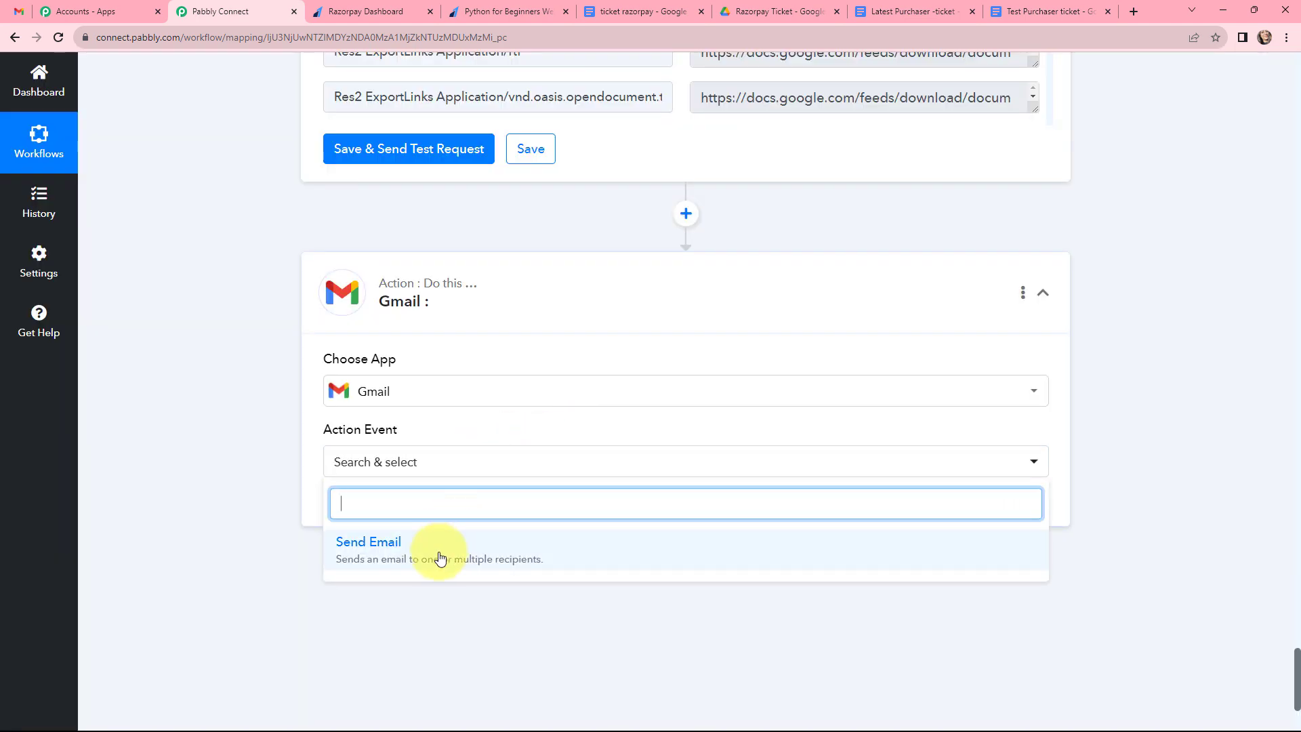
left_click(372, 542)
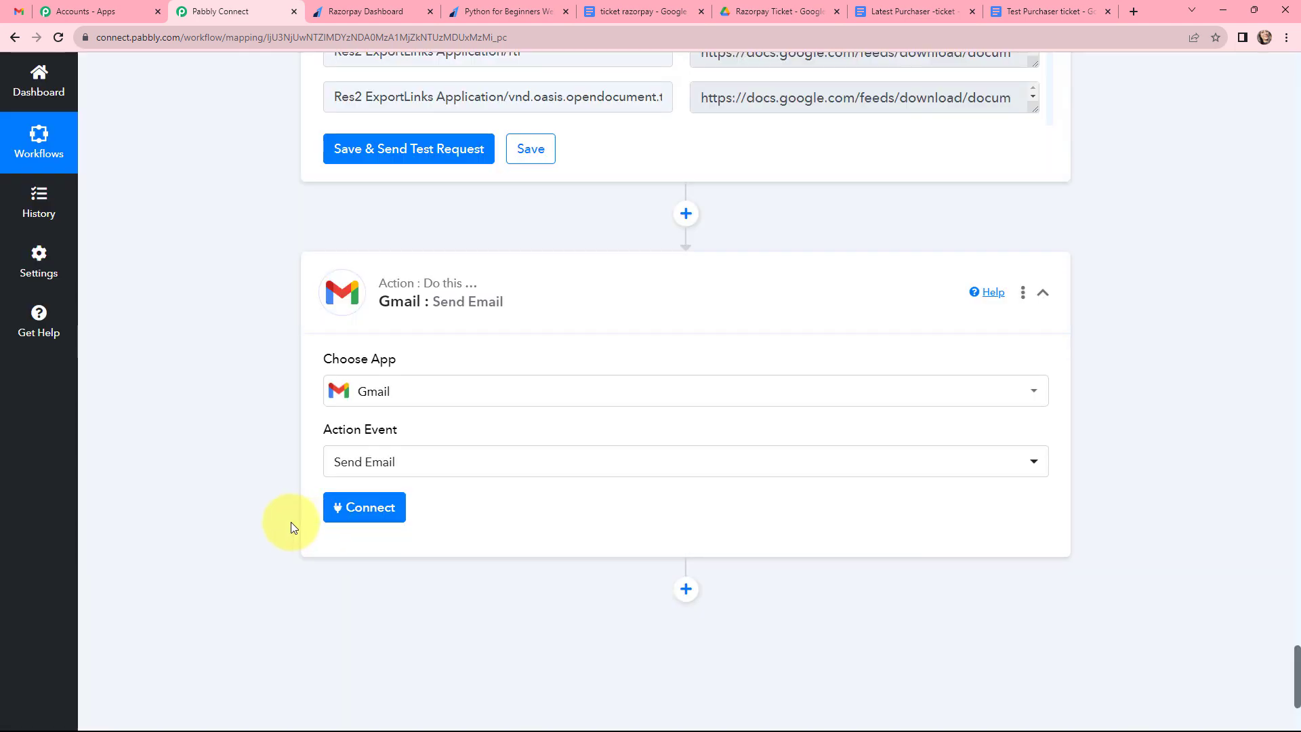
left_click(345, 507)
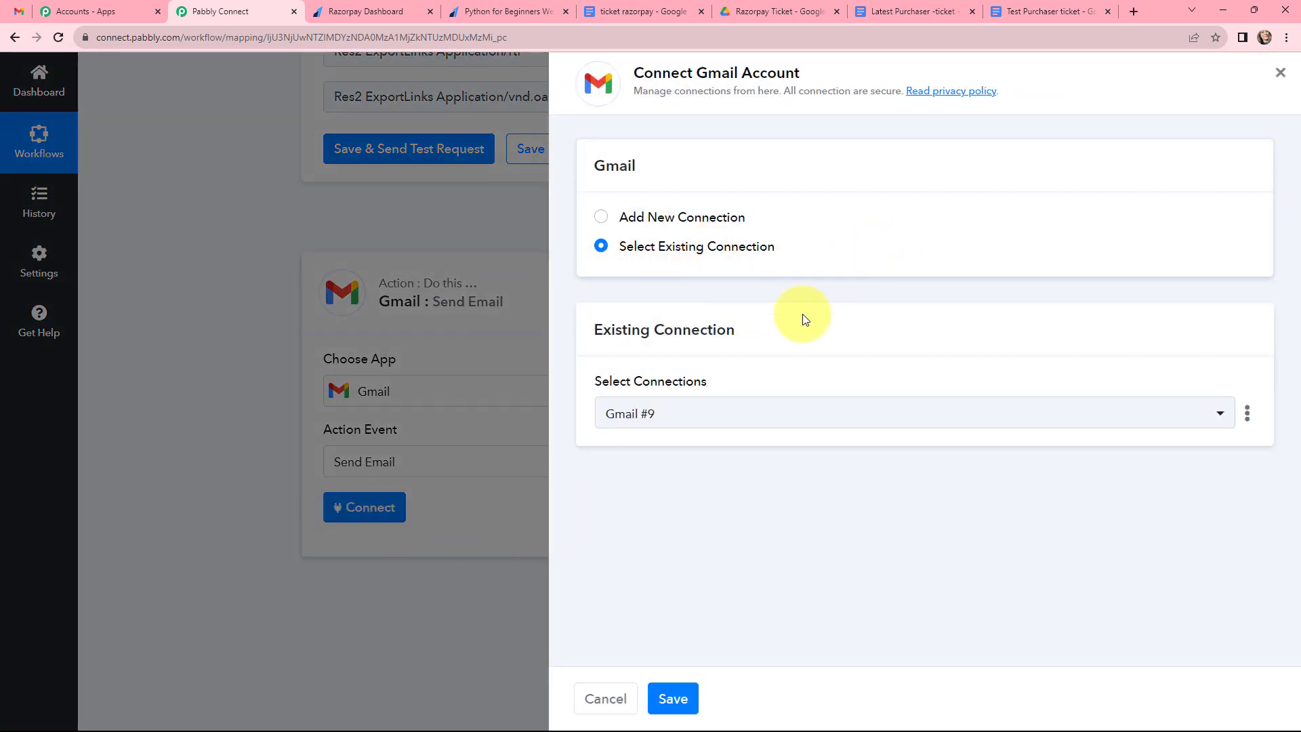
Create a new Gmail connection and grant Pabbly Connect access through Google sign-in.
left_click(602, 217)
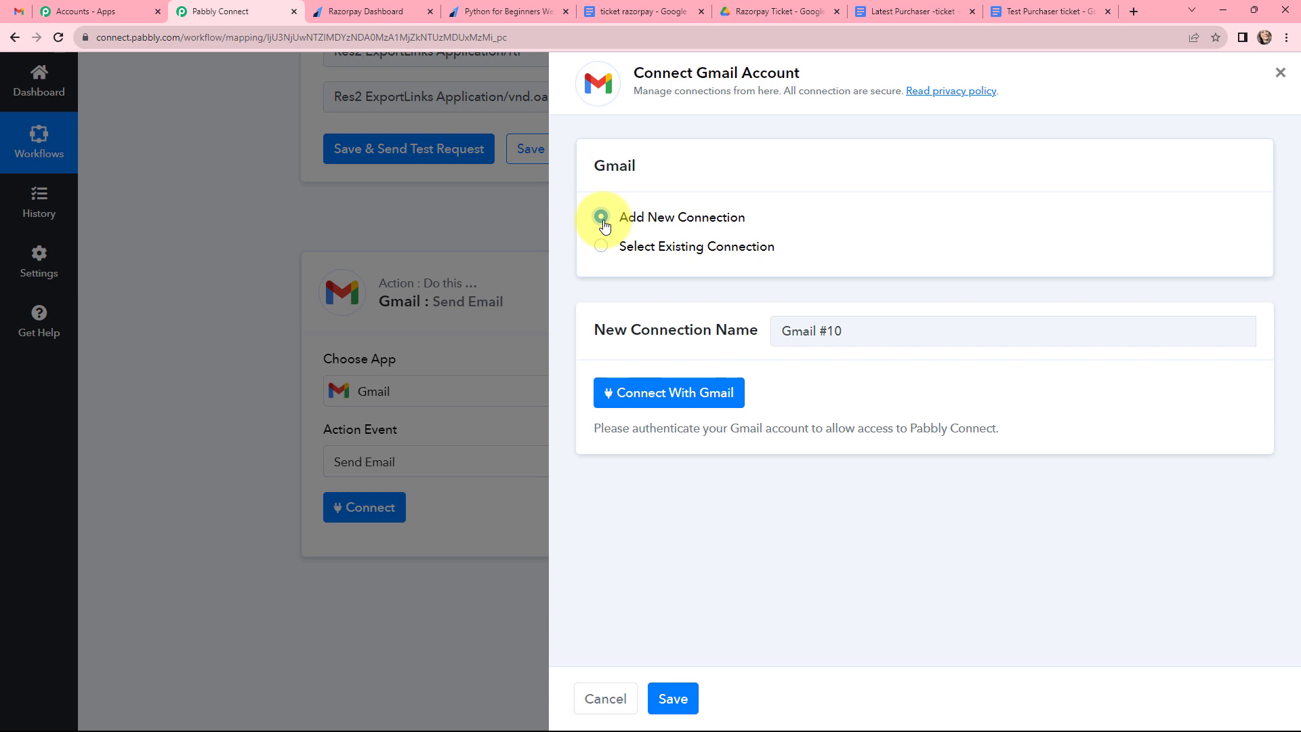
left_click(667, 394)
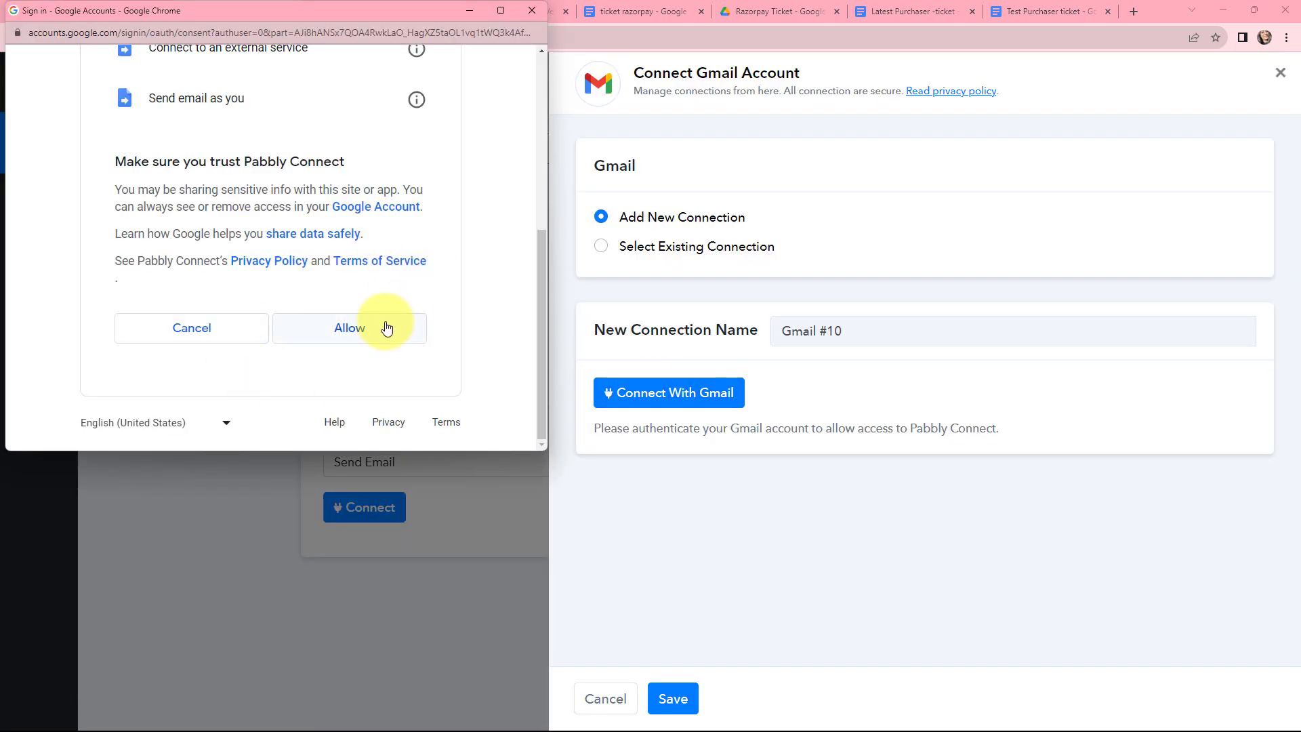
left_click(362, 330)
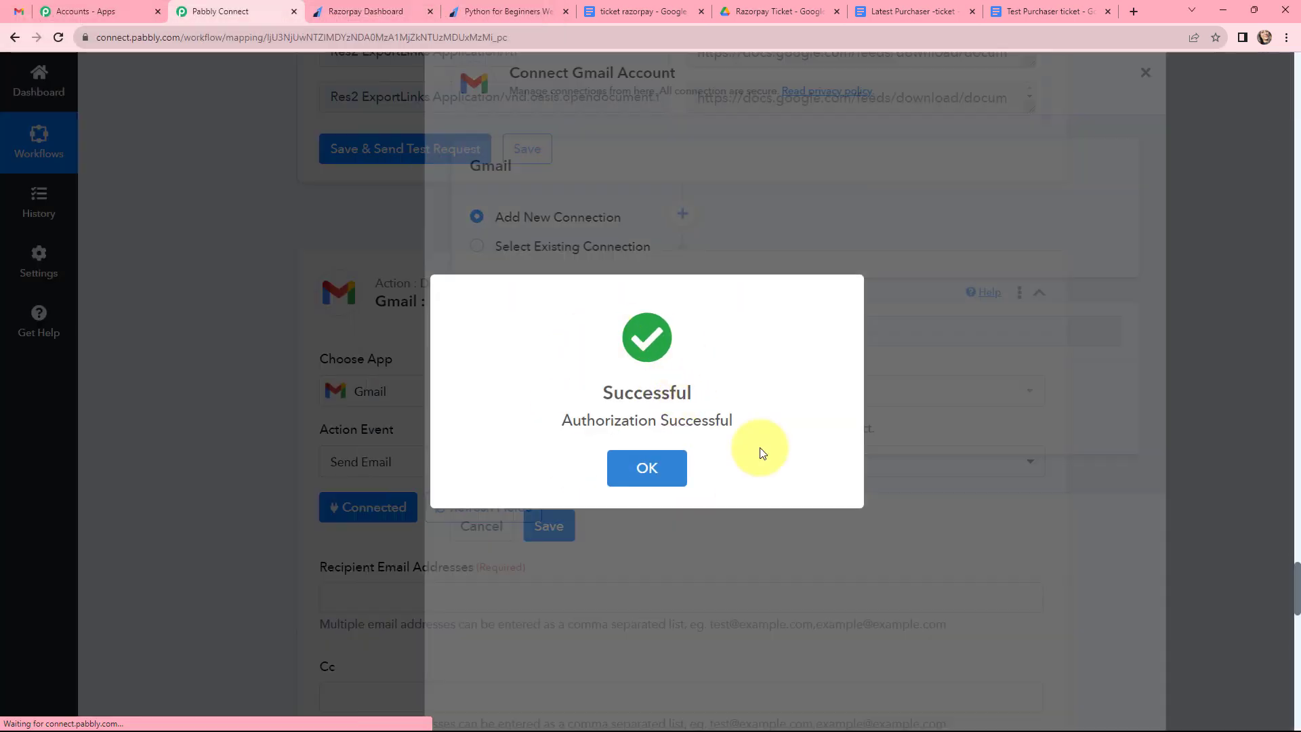
scroll(715, 353, "down", 3)
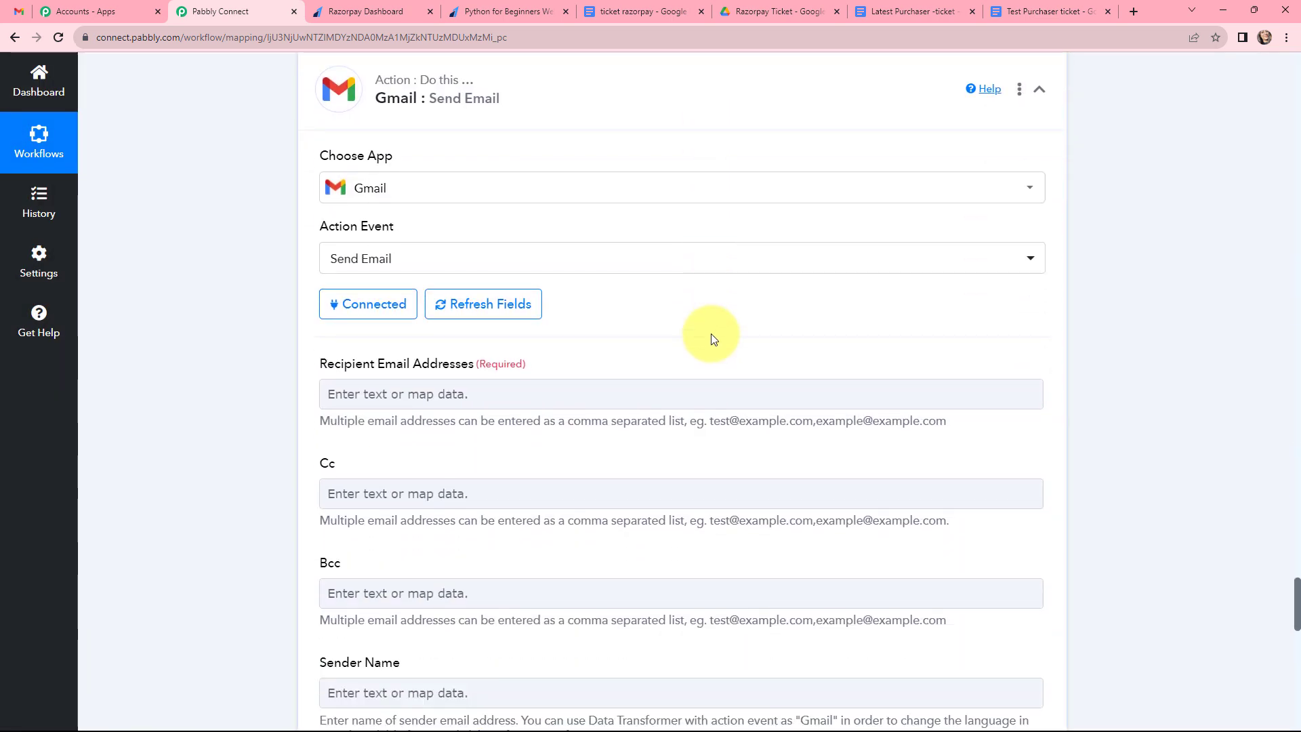
Map the buyer's email from the Razorpay payment notes as the recipient address.
scroll(715, 339, "down", 1)
left_click(444, 332)
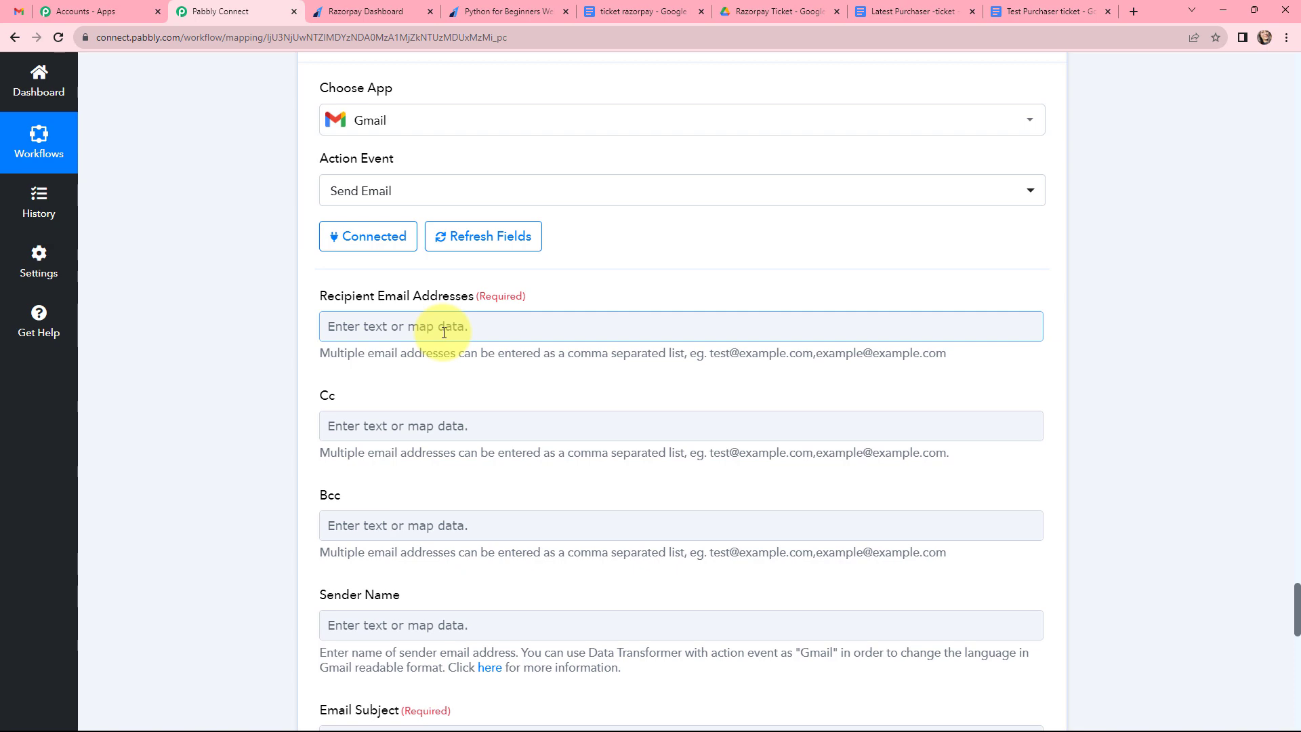
left_click(470, 398)
type("e")
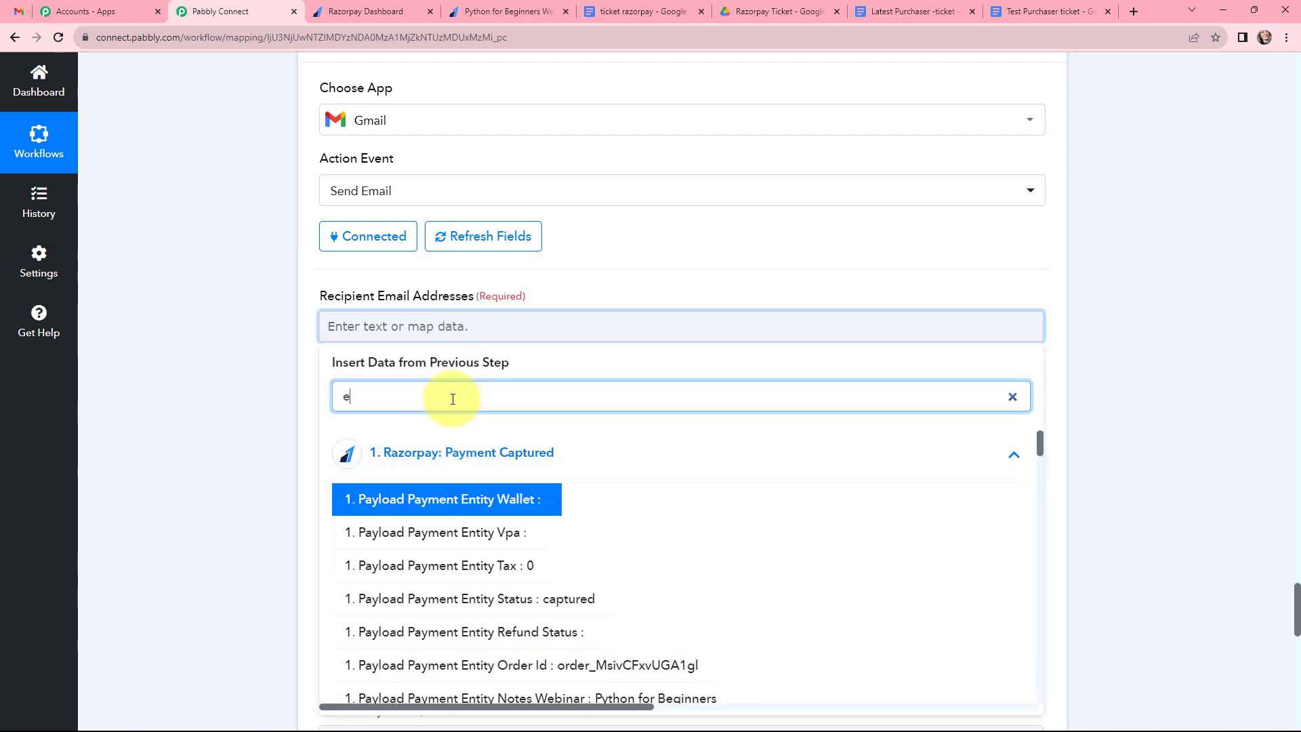
type("ma")
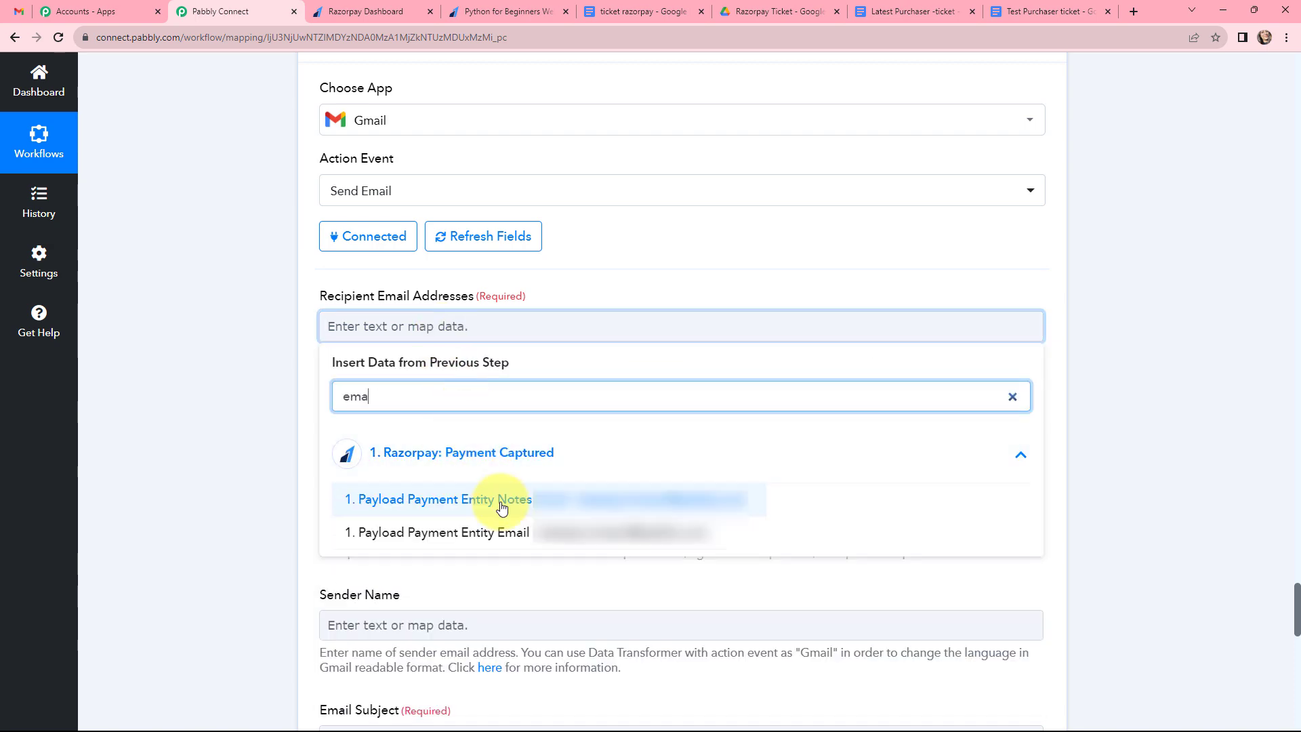
left_click(501, 499)
left_click(270, 337)
scroll(326, 342, "down", 5)
Set the subject to 'Webinar Ticket' and the body to 'Please Find Attached your Ticket'.
left_click(364, 413)
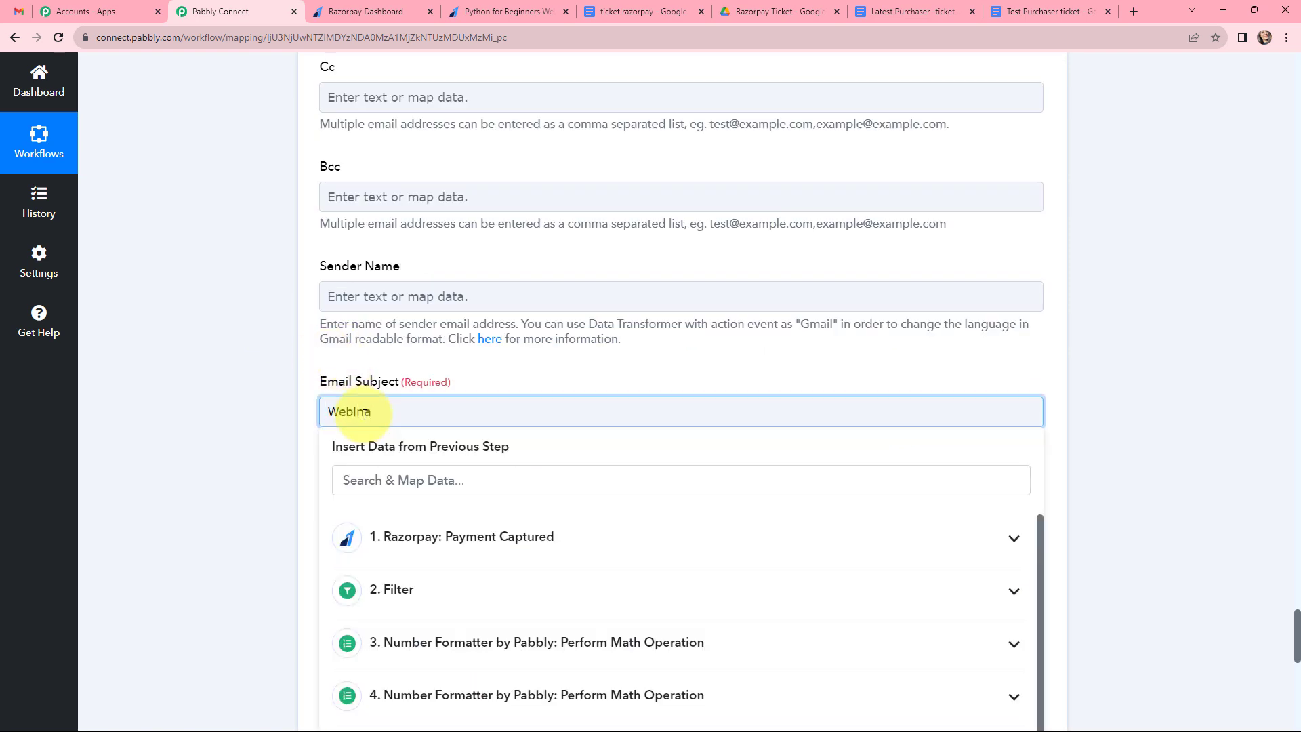
type("Webinar Ticket")
left_click(552, 314)
scroll(551, 313, "down", 4)
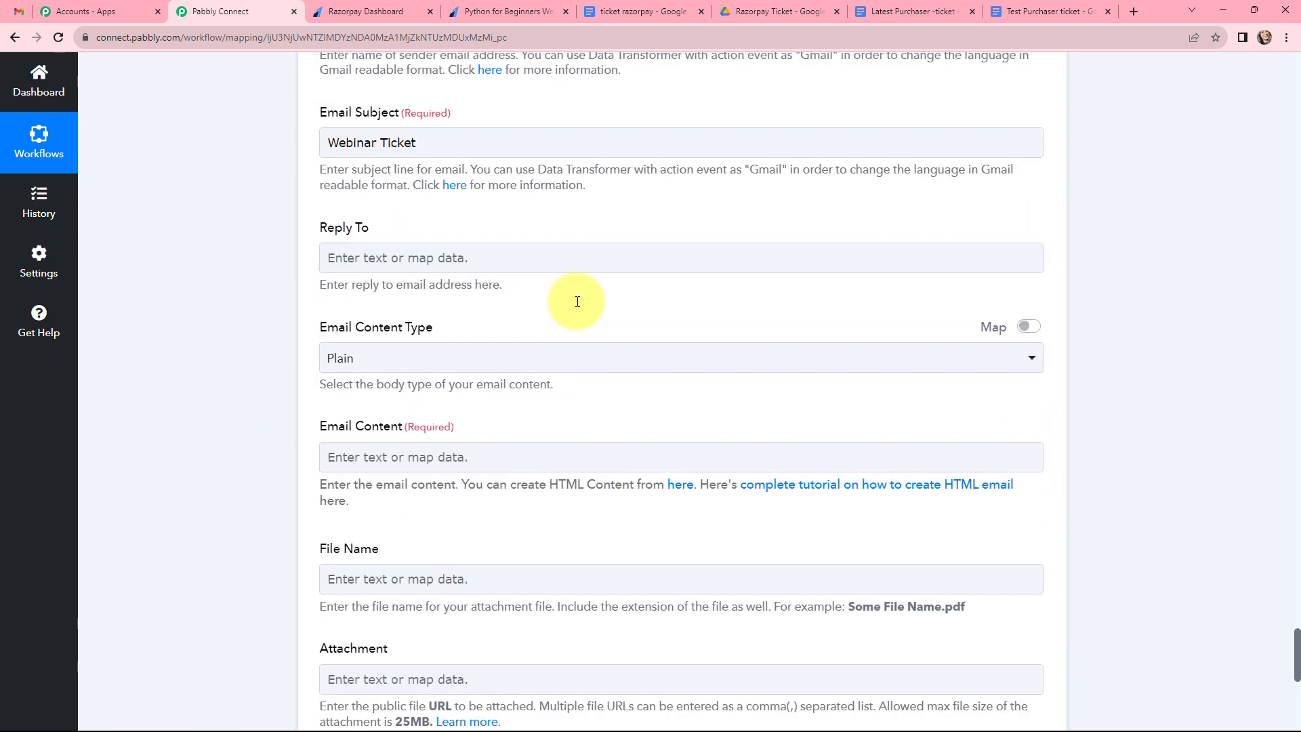
left_click(471, 453)
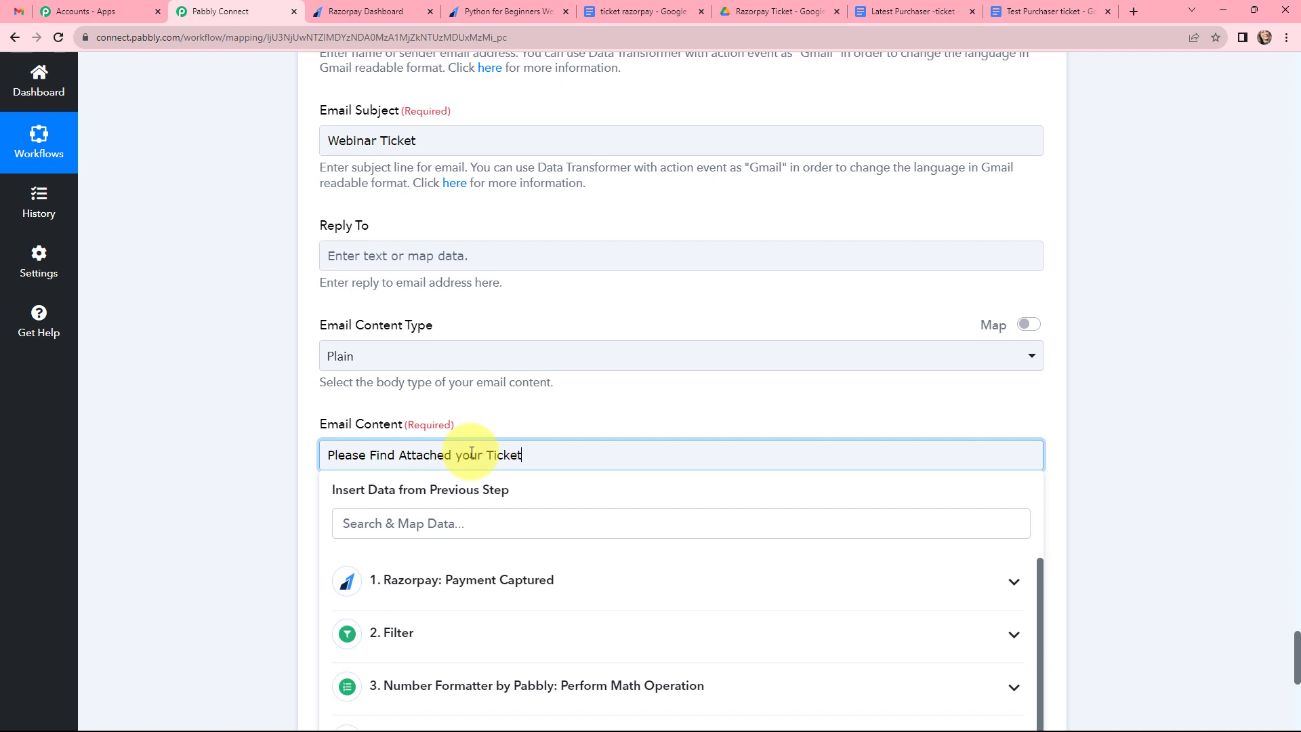
left_click(604, 393)
scroll(604, 393, "down", 4)
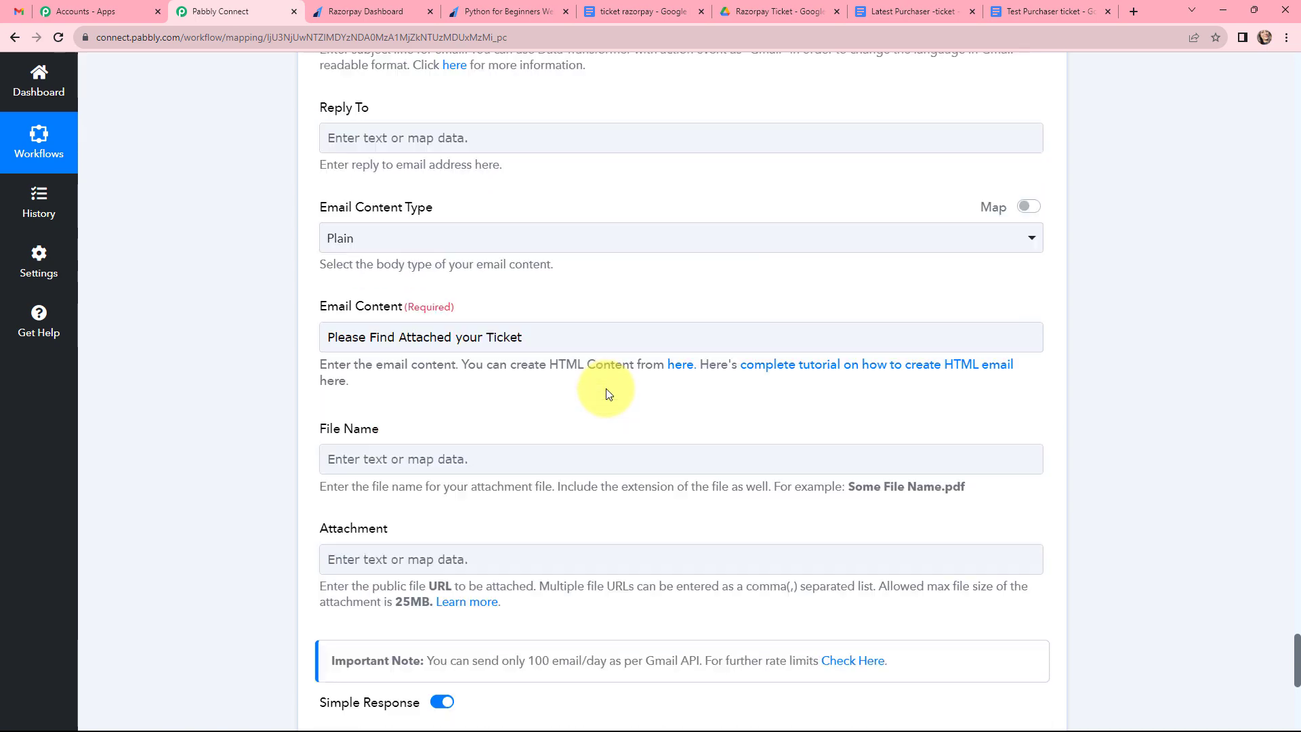
left_click(480, 310)
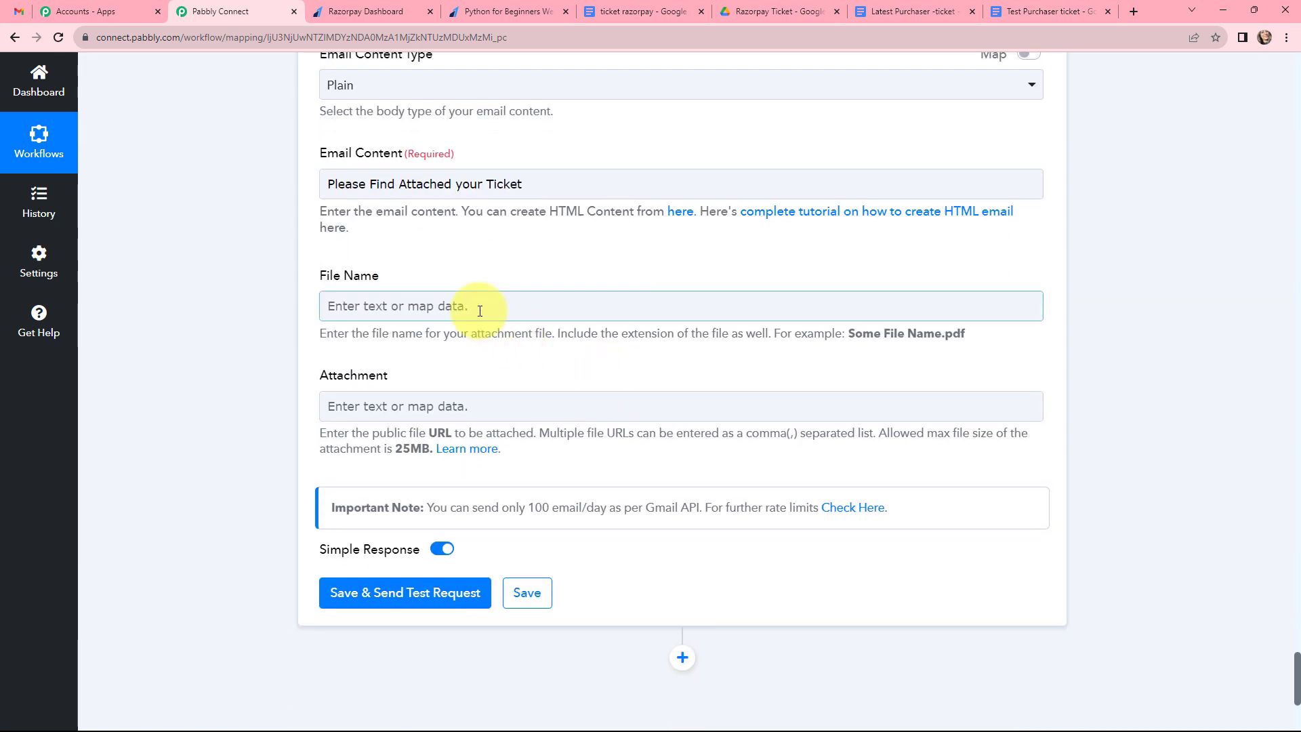
Build the attachment file name from the buyer's First Name, Last Name and '-ticket'.
left_click(480, 310)
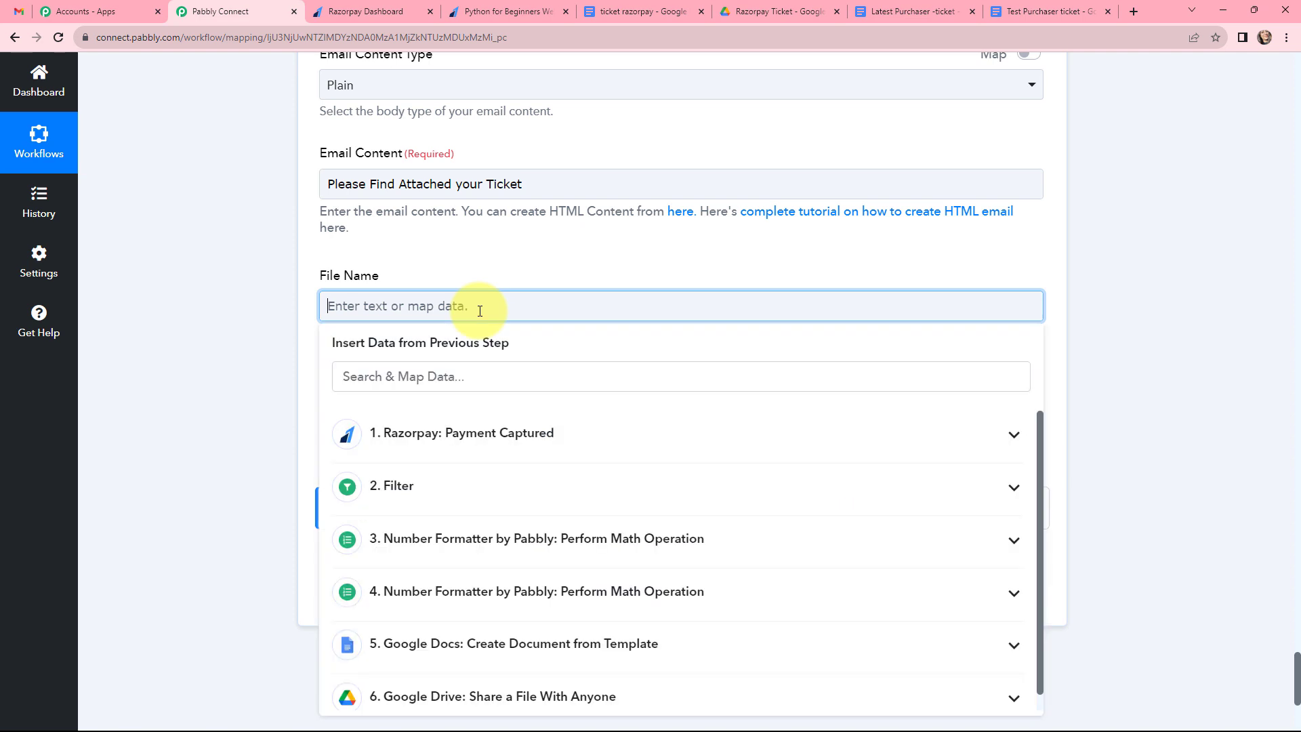
left_click(497, 433)
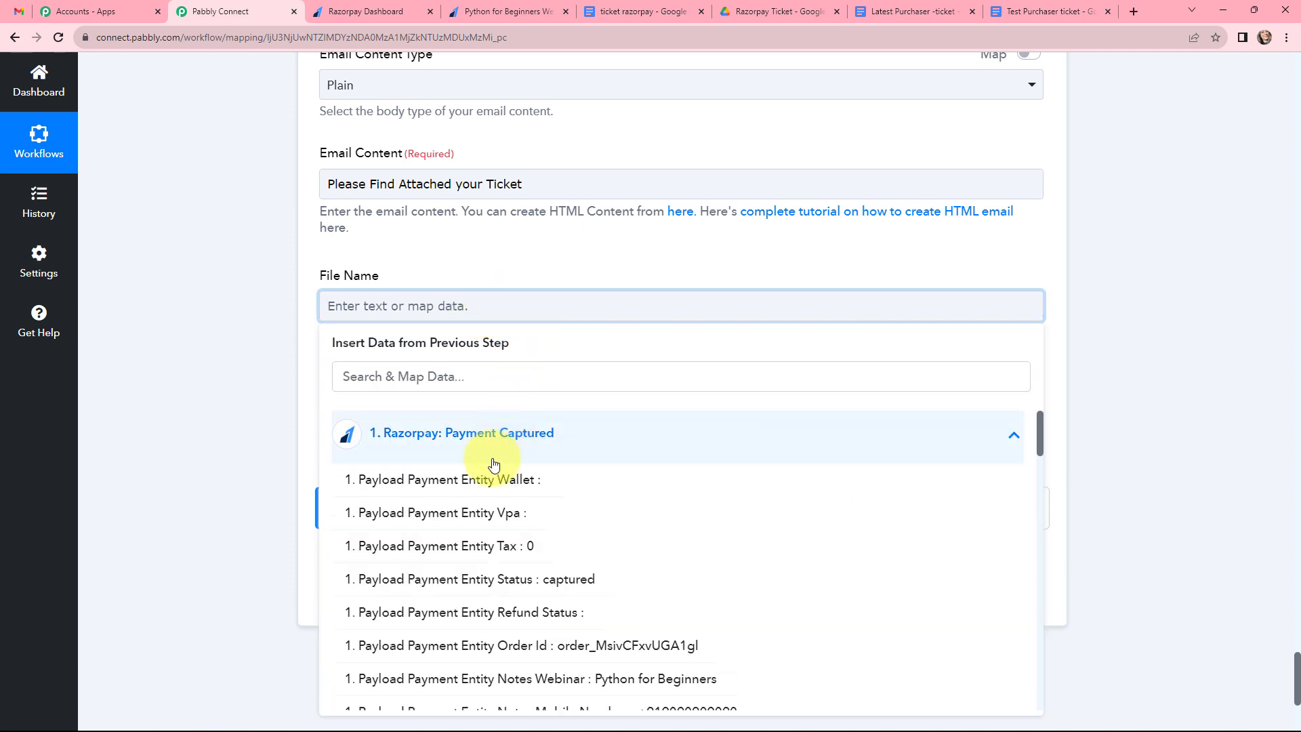
left_click(468, 372)
type("name")
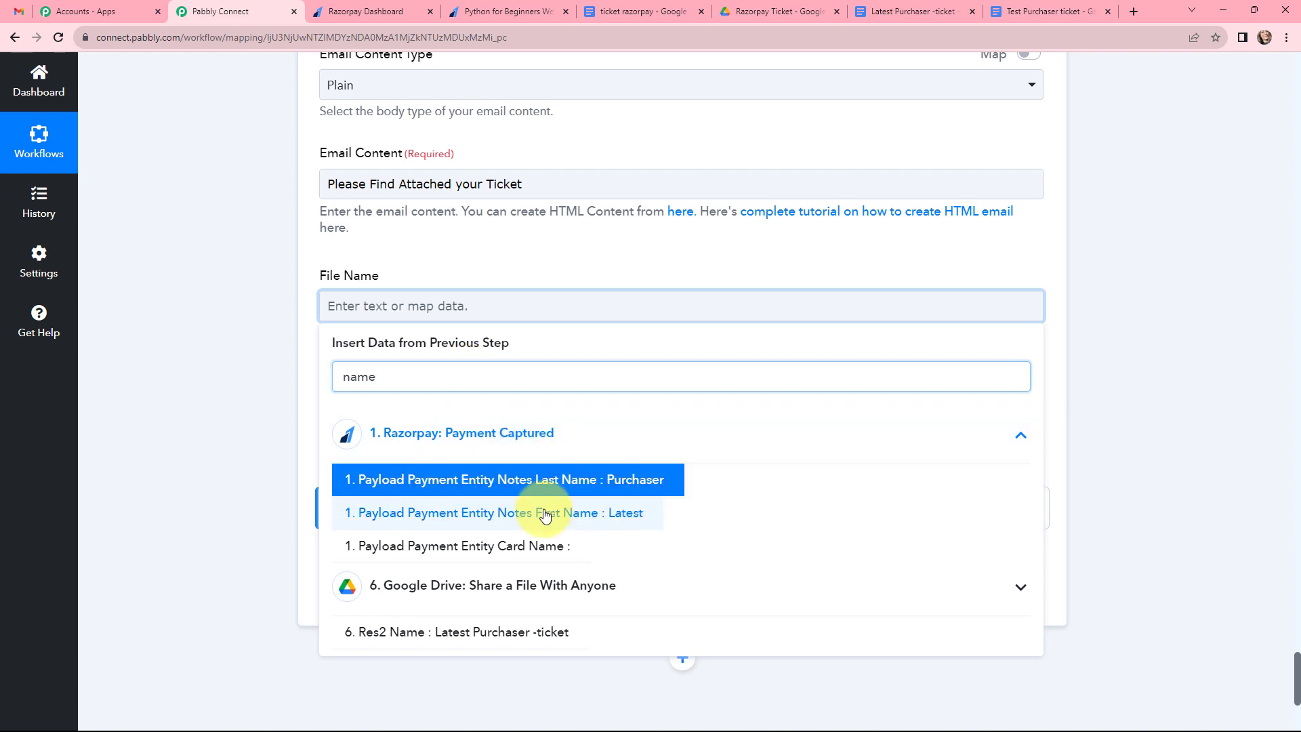
left_click(532, 513)
left_click(474, 393)
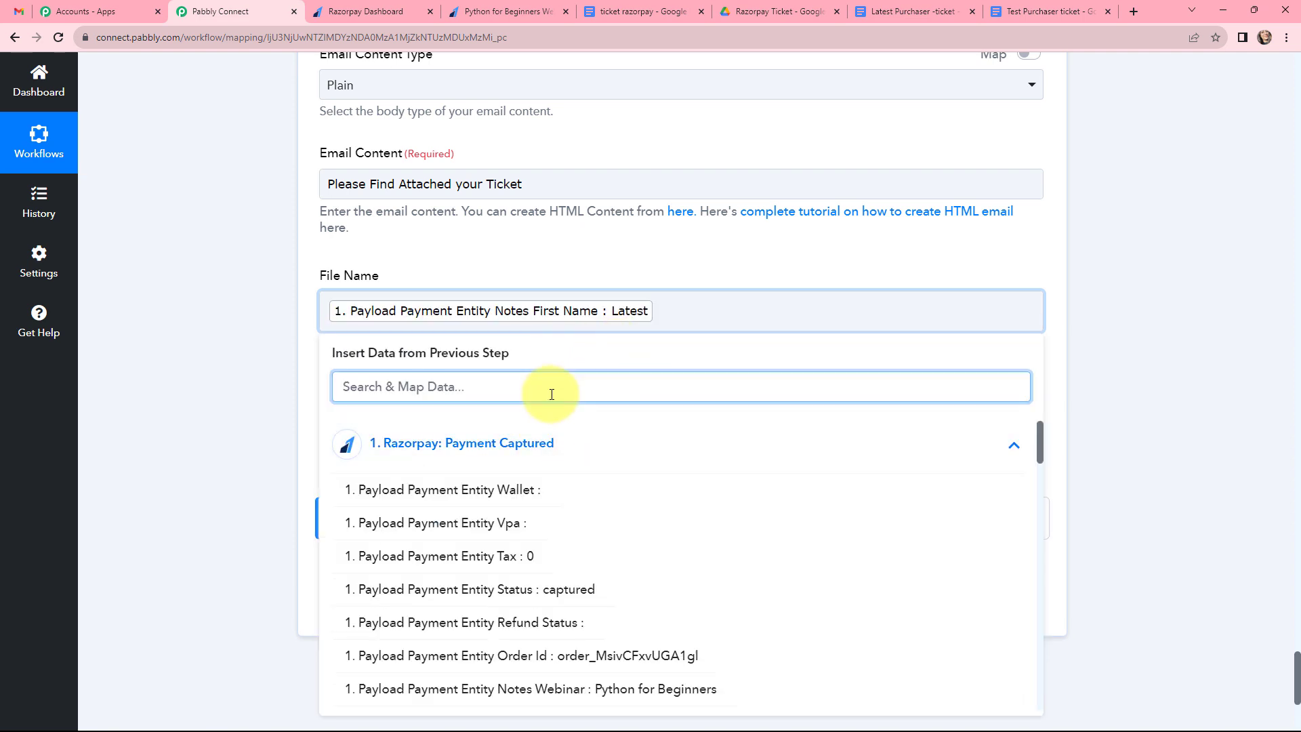
type("las")
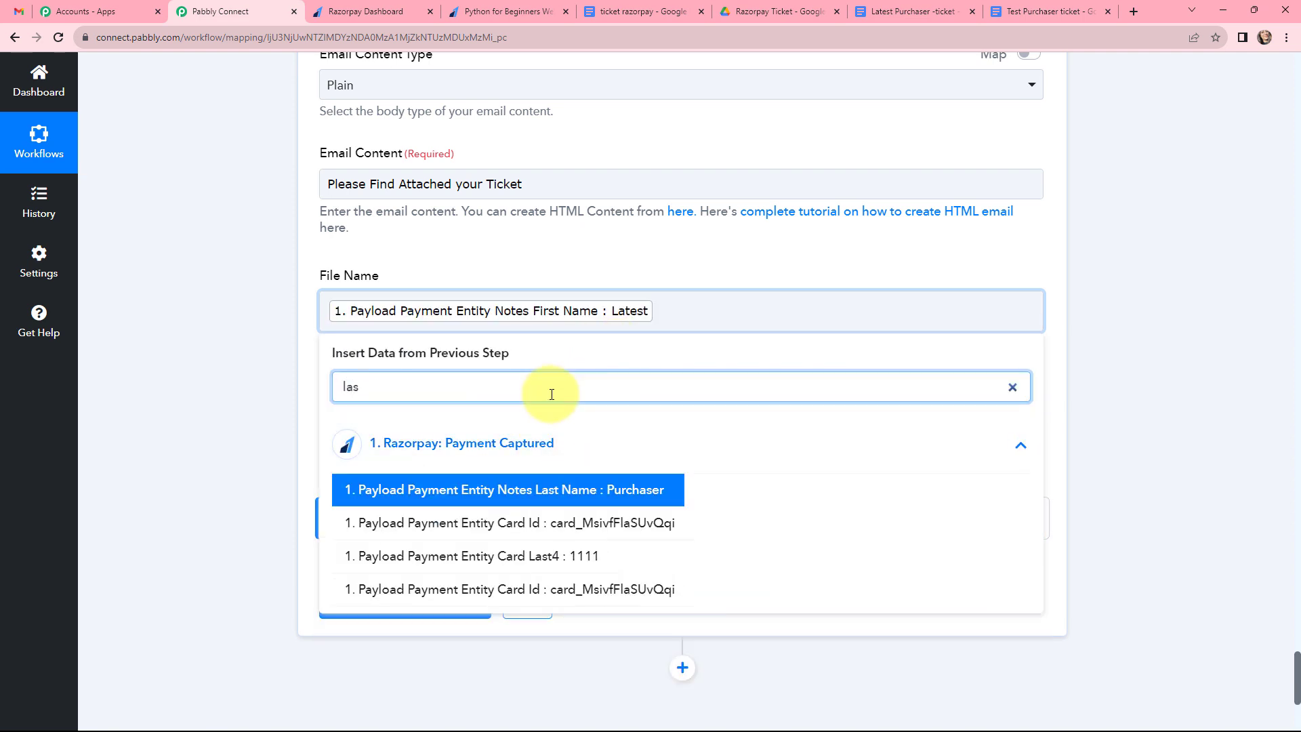
left_click(651, 494)
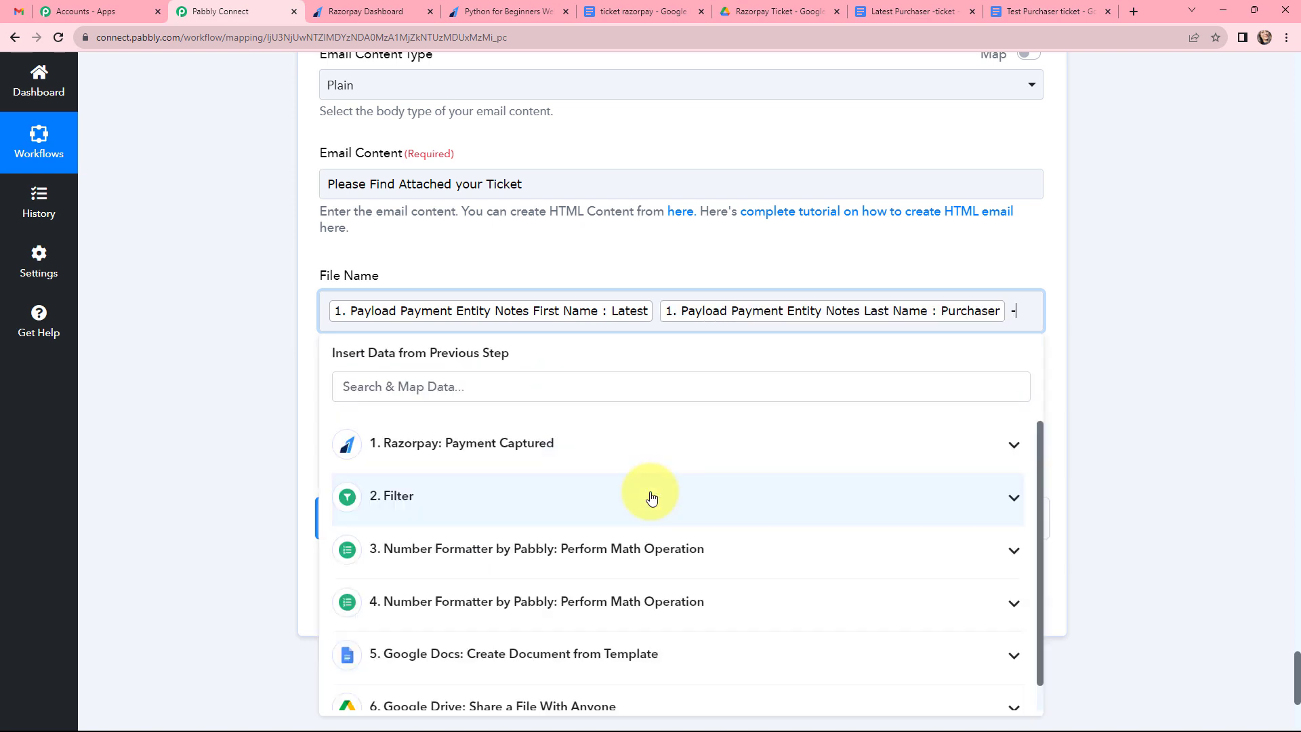
type("cket")
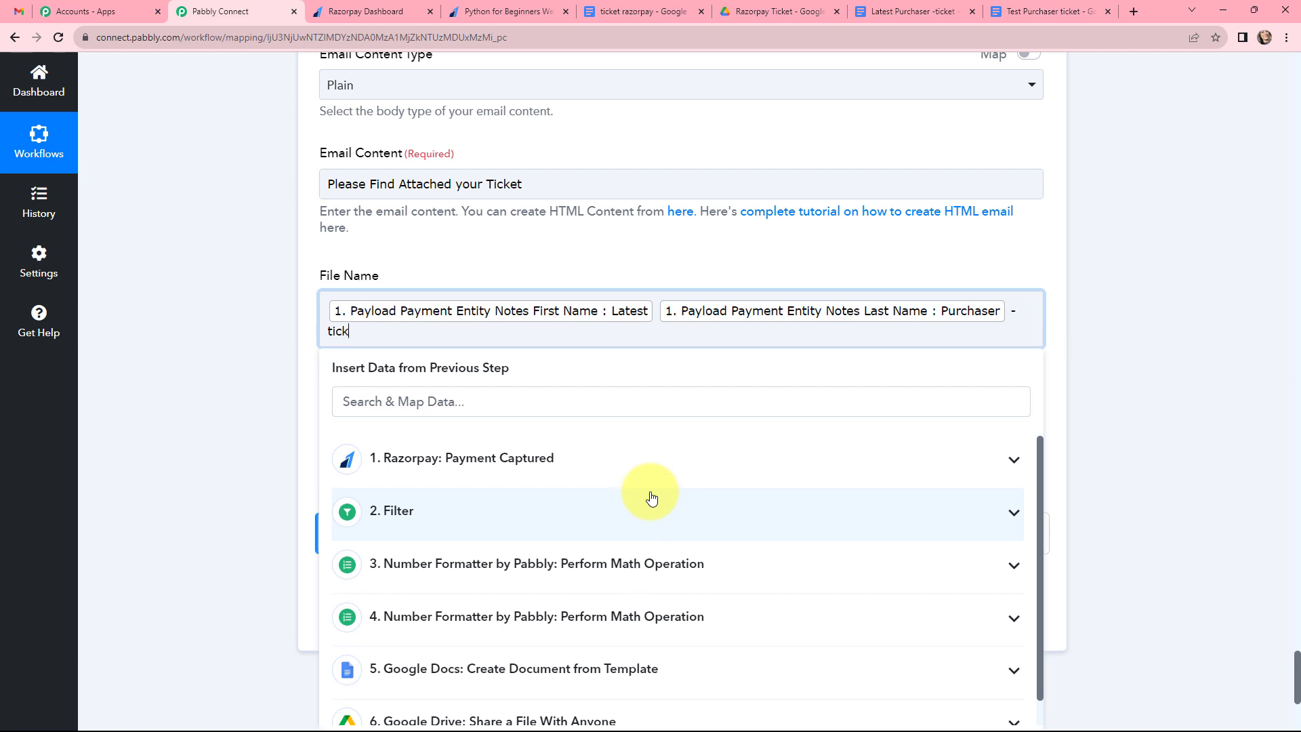
left_click(555, 226)
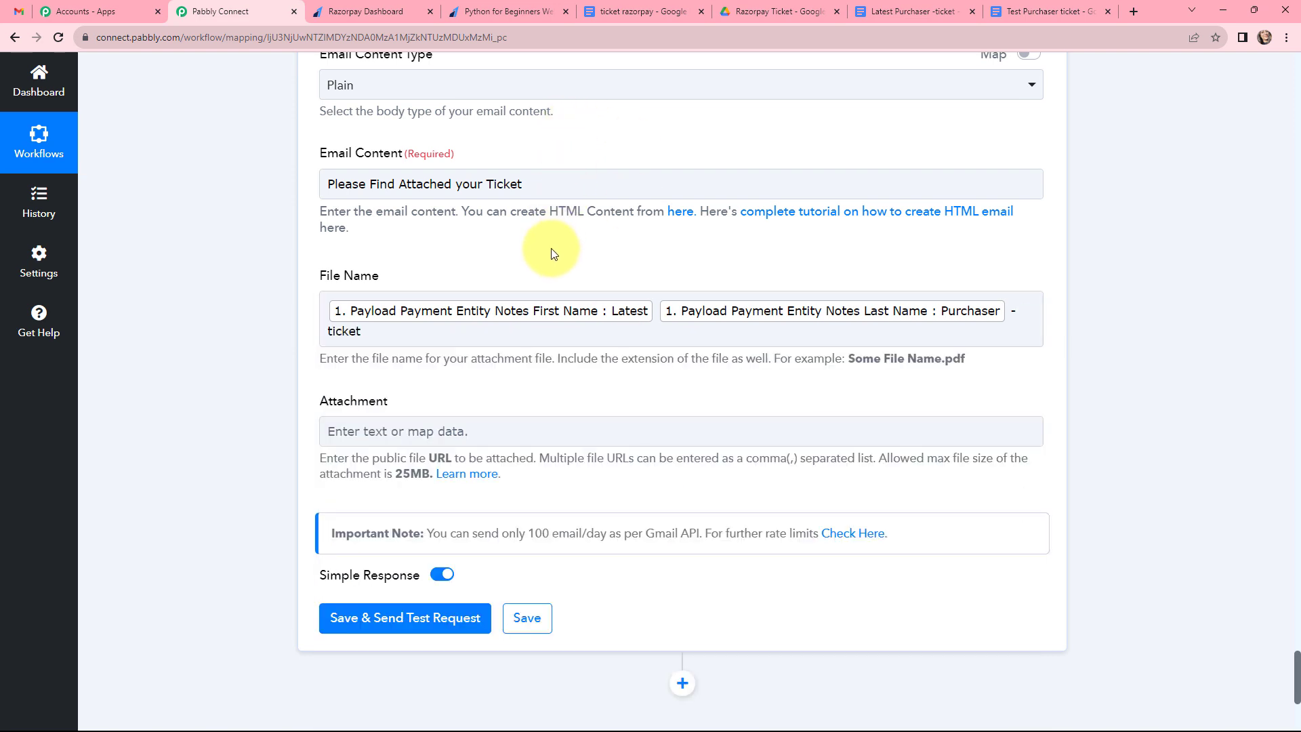
scroll(551, 319, "down", 2)
Attach the Google Drive step's ExportLinks Application/pdf link as the email attachment.
left_click(325, 351)
left_click(291, 340)
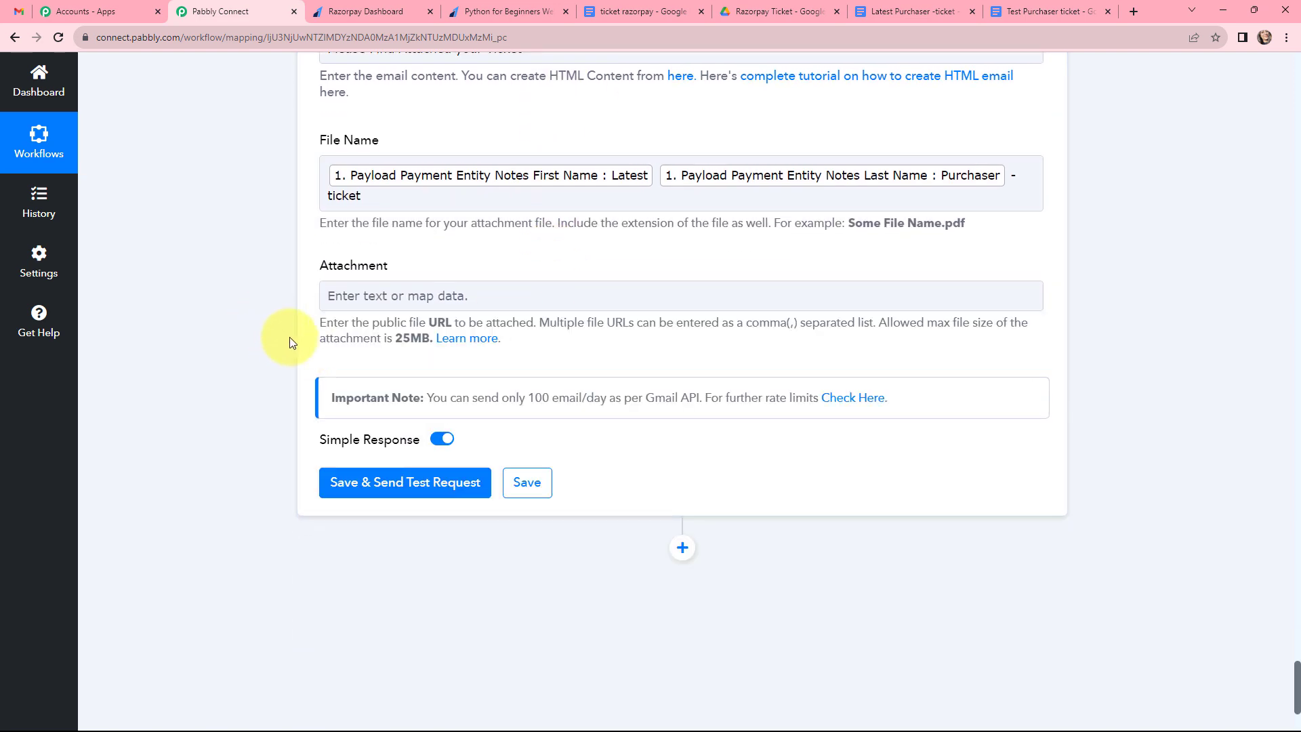
left_click(504, 299)
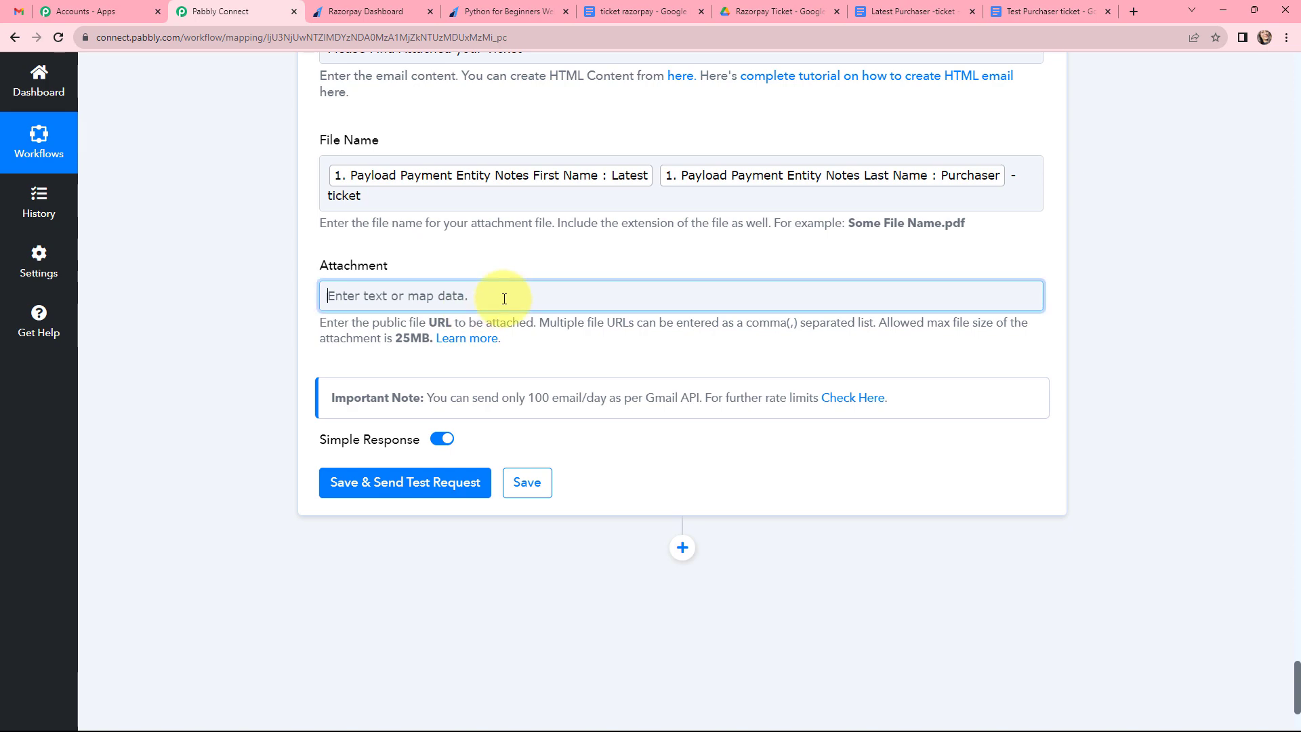
scroll(525, 542, "down", 2)
left_click(555, 565)
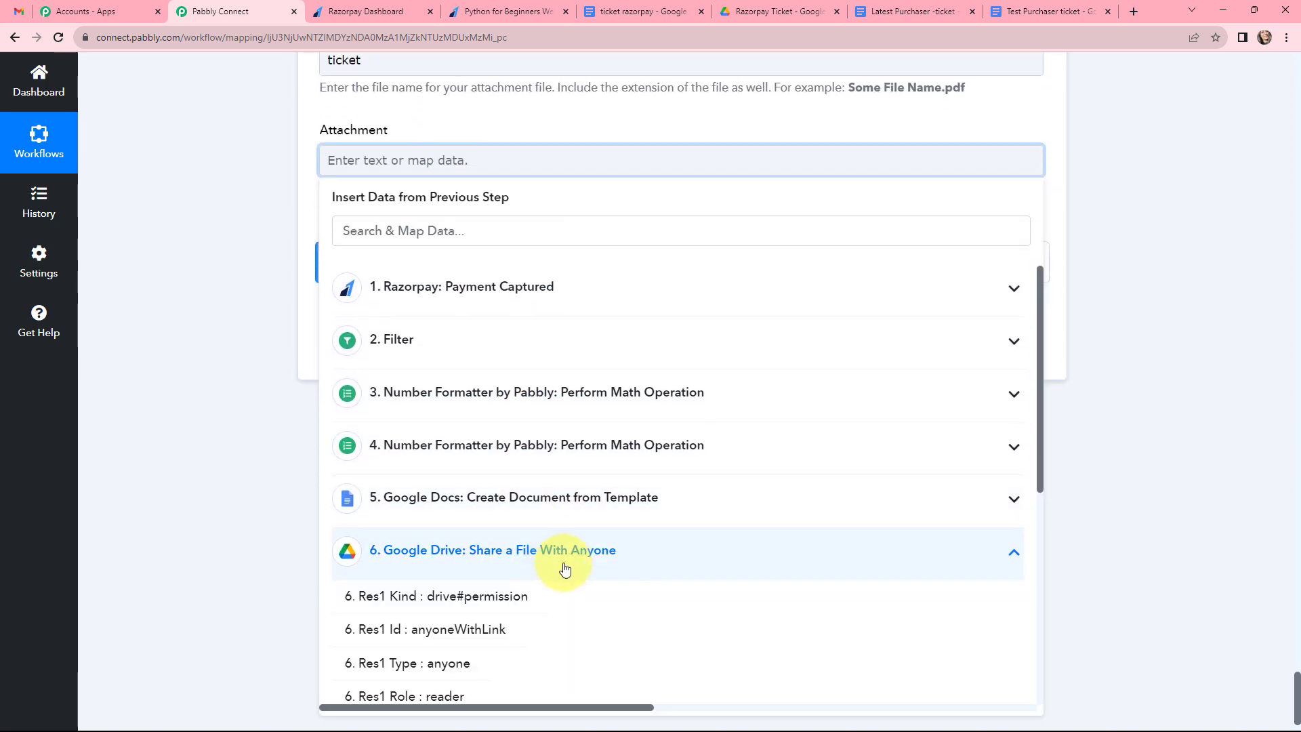
scroll(559, 559, "down", 3)
scroll(596, 555, "down", 2)
scroll(598, 557, "down", 1)
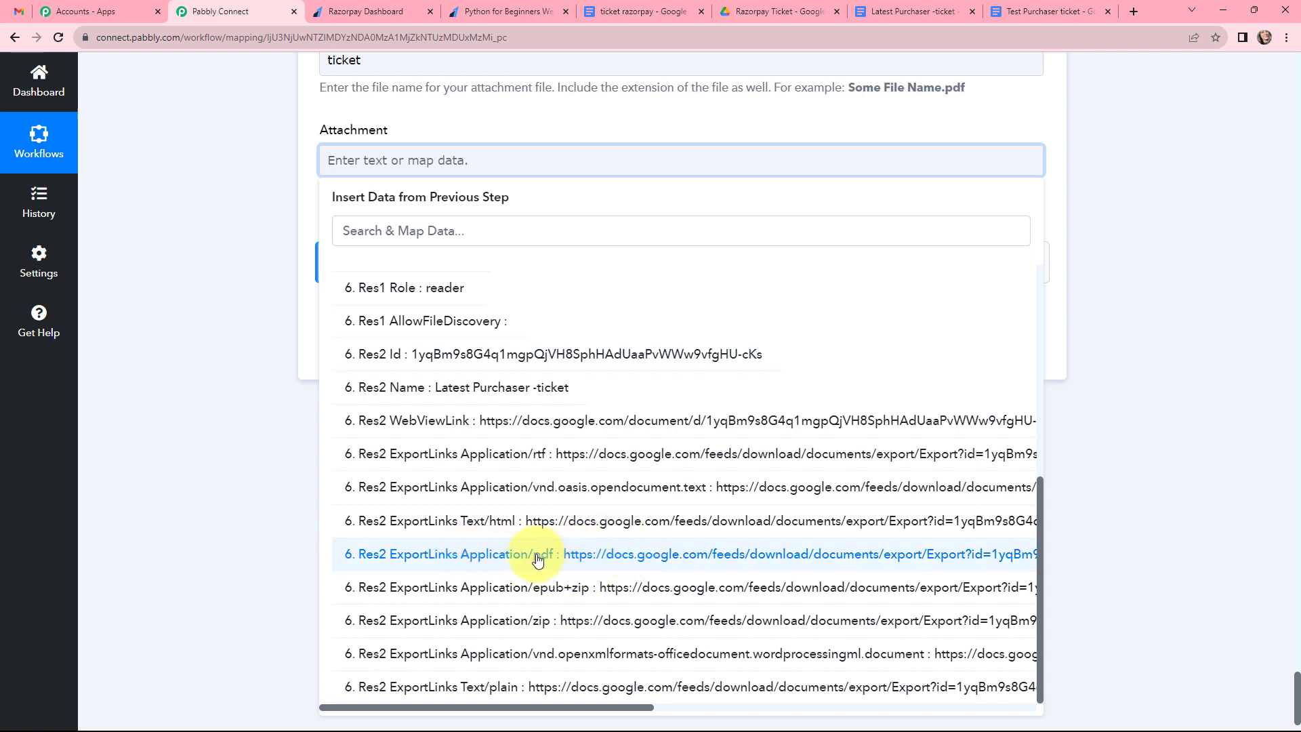
left_click(545, 556)
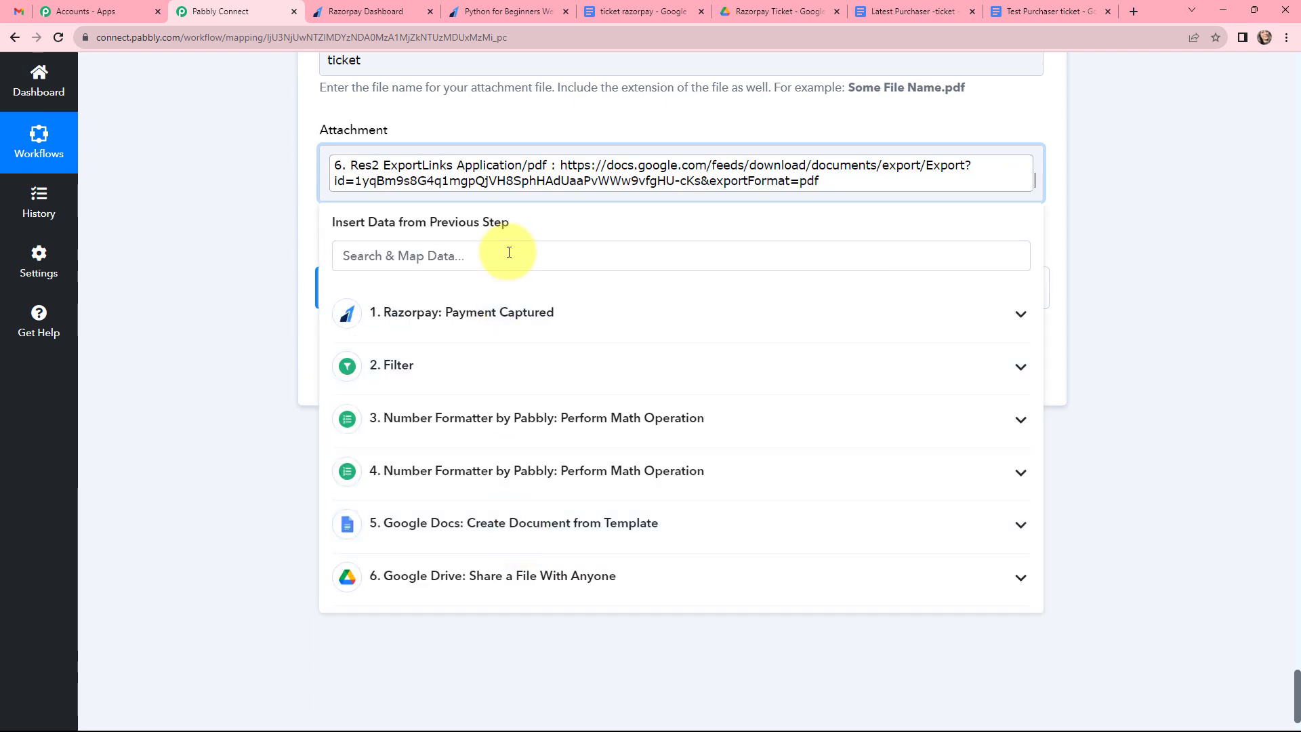
left_click(426, 126)
scroll(600, 185, "up", 5)
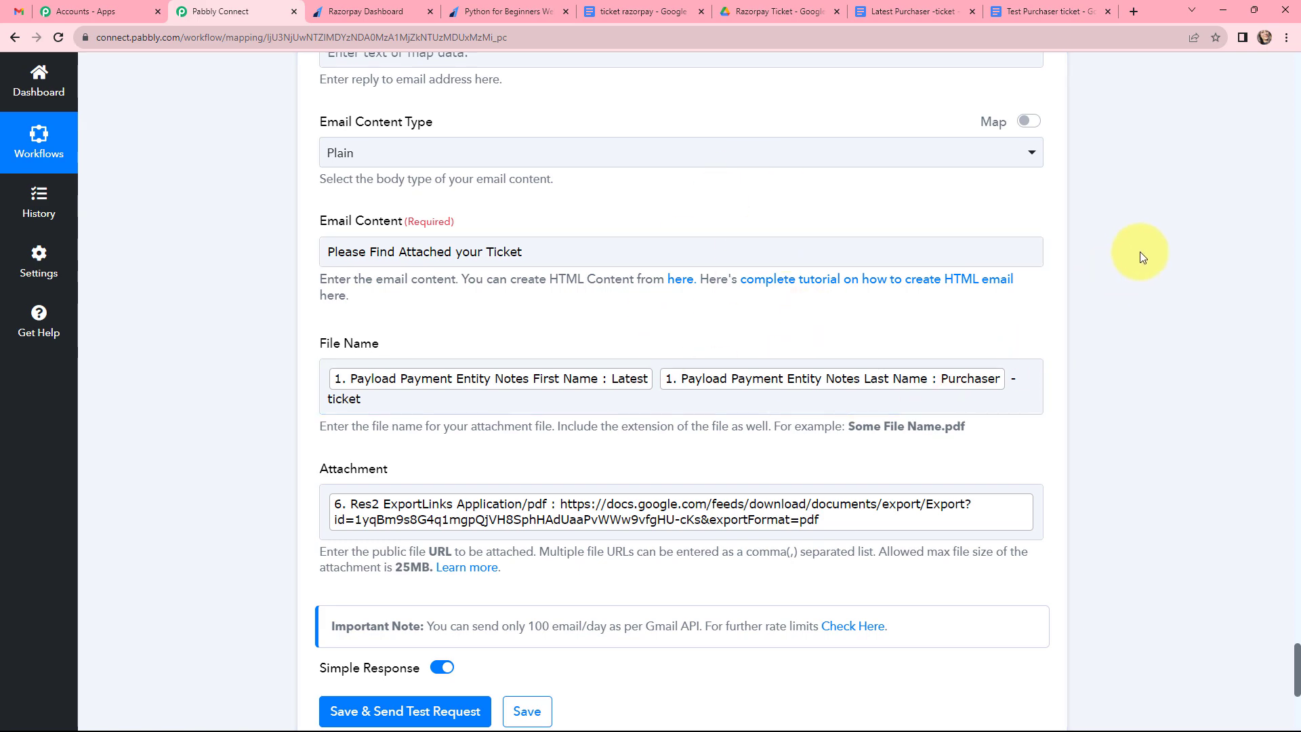
scroll(1140, 251, "down", 4)
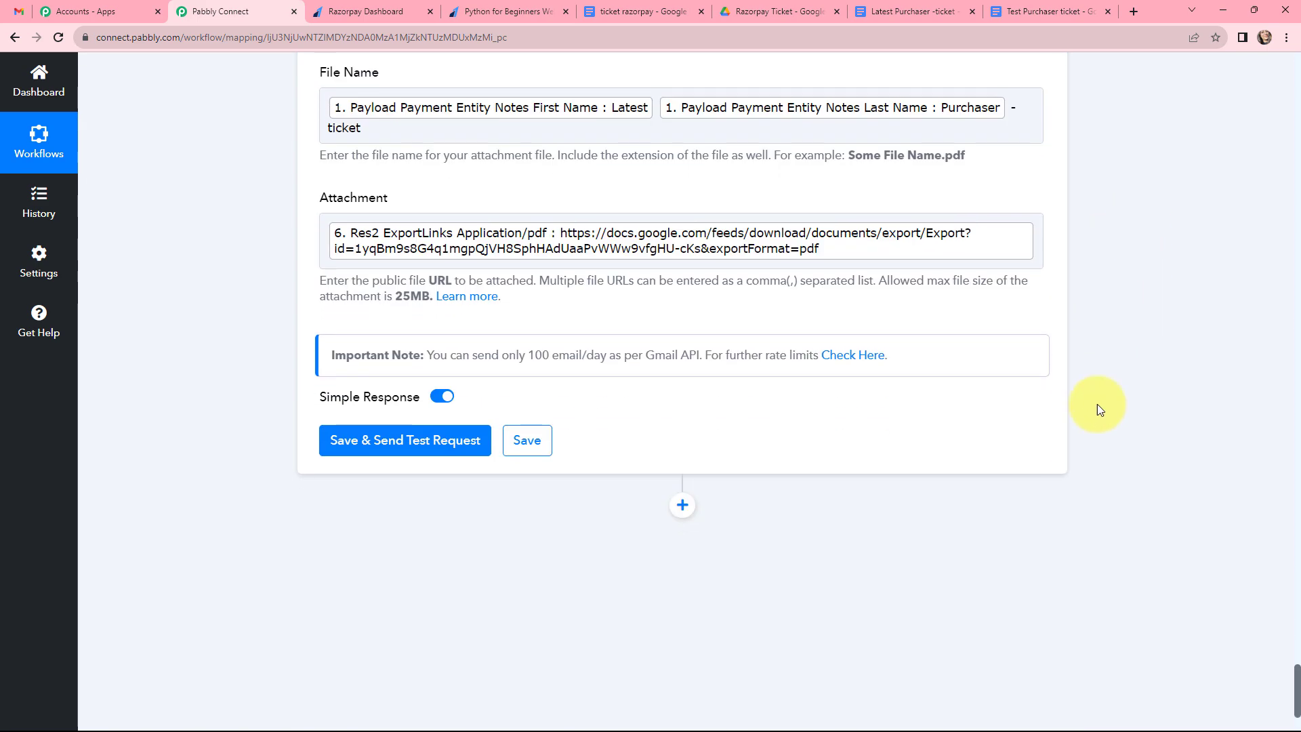
Send a test email, confirm the response status is sent, then check Gmail.
left_click(377, 448)
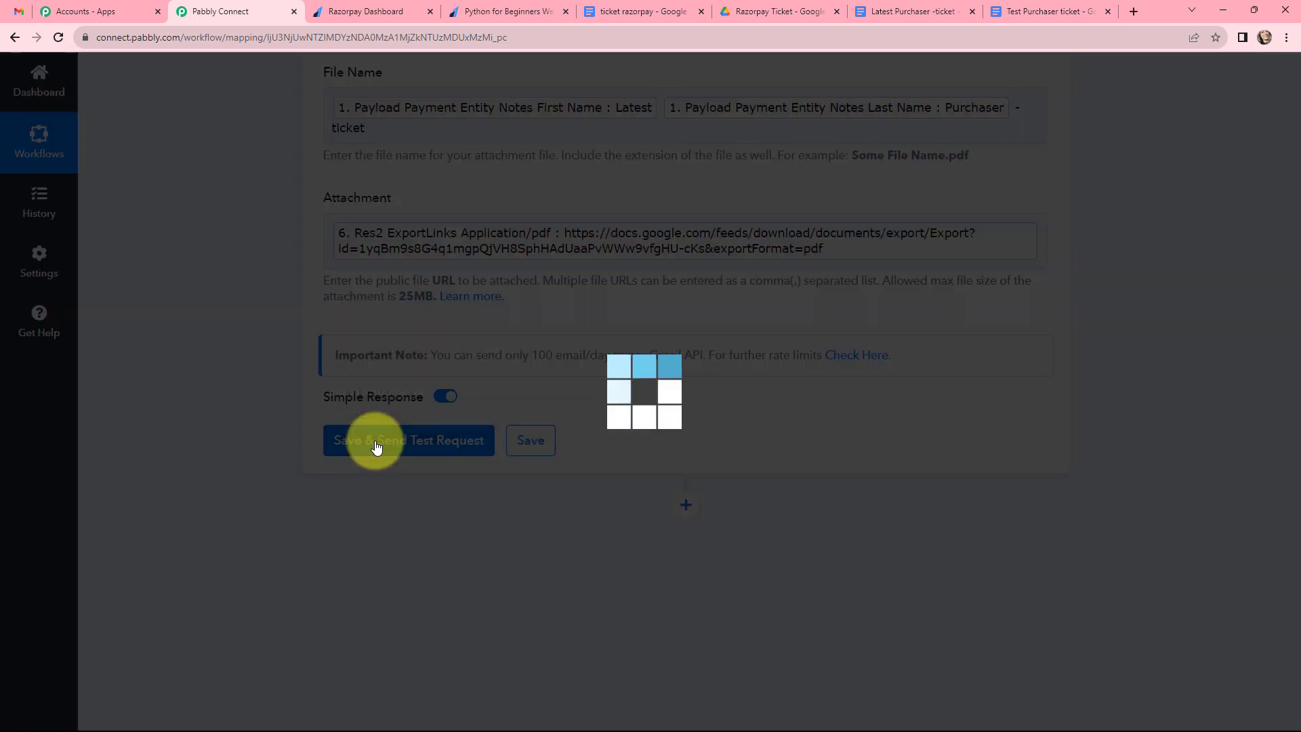
scroll(1063, 398, "down", 2)
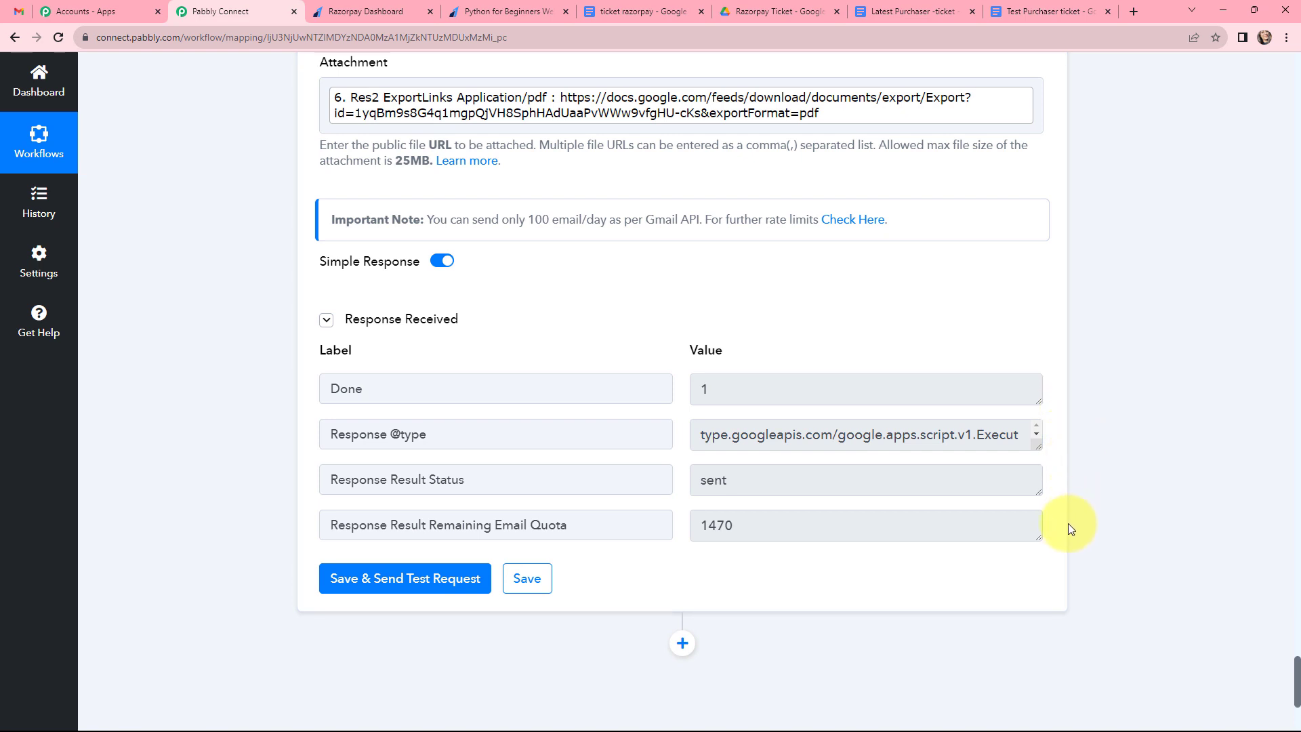
left_click_drag(786, 482, 688, 483)
left_click(1118, 457)
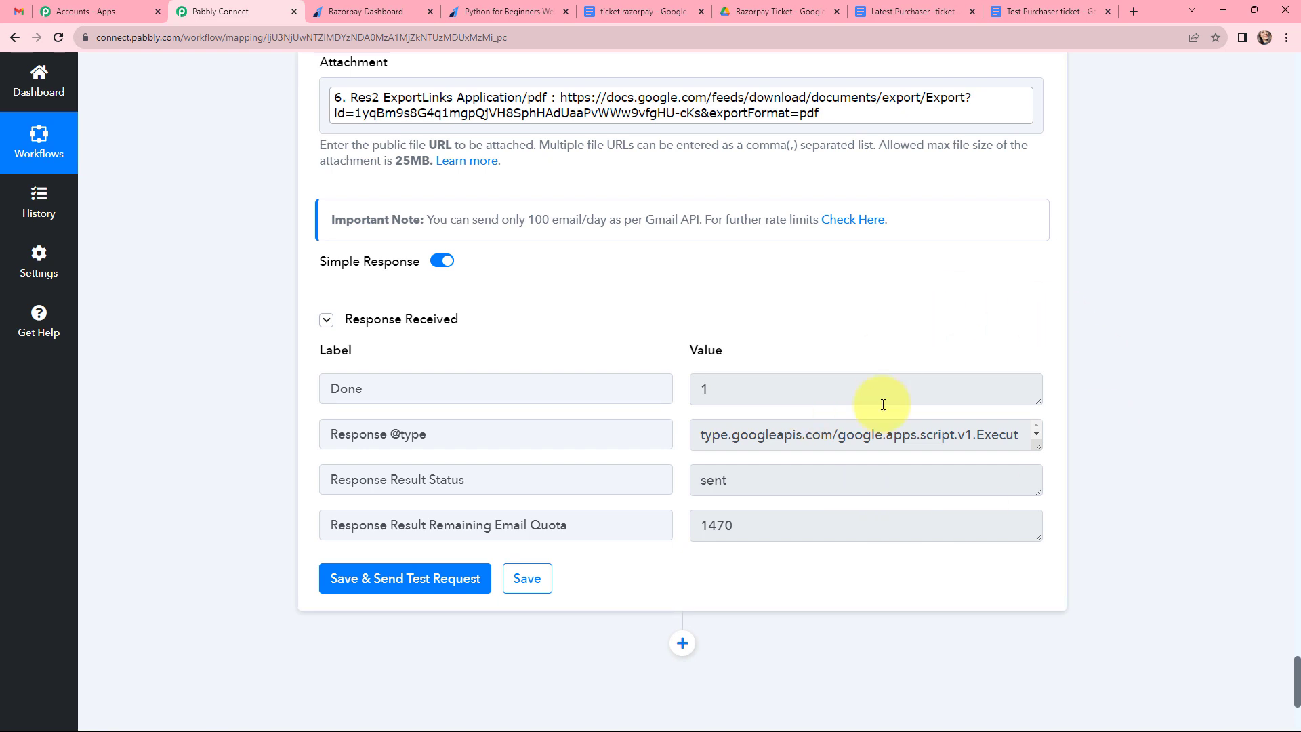
key("ctrl+1")
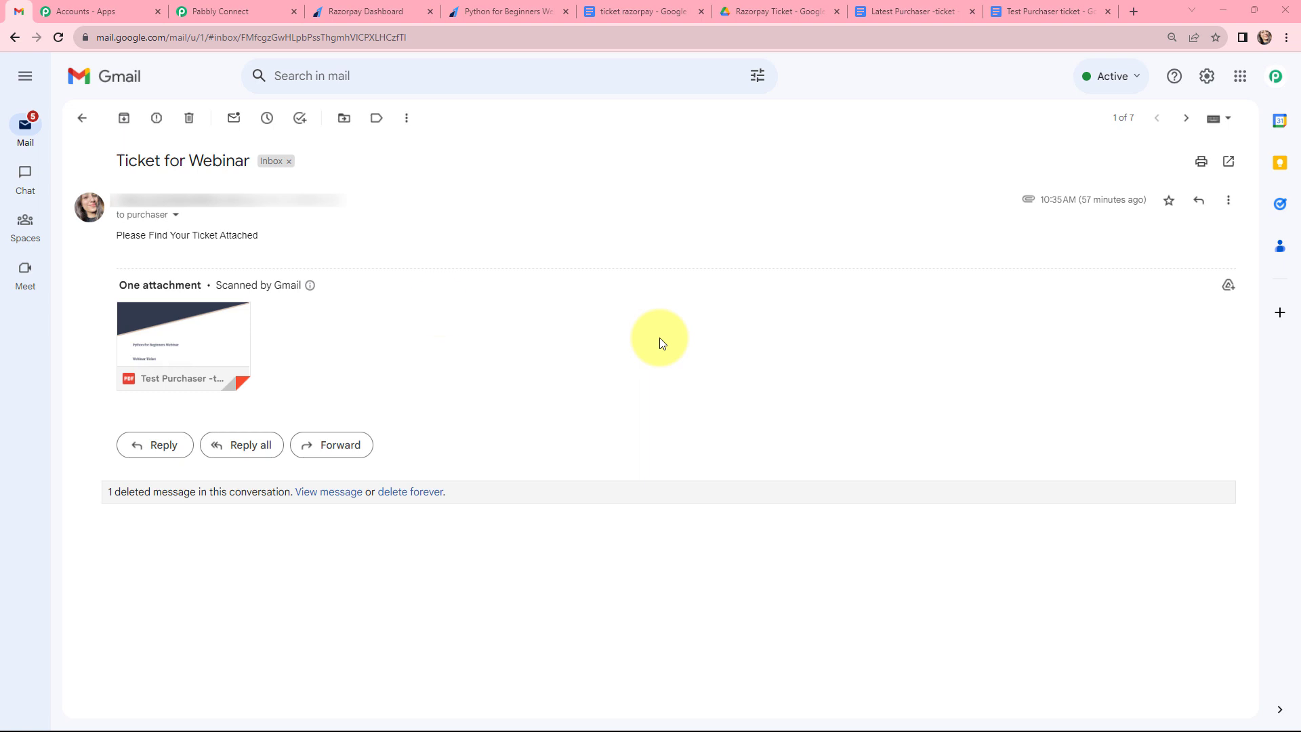
Return from Gmail to the Pabbly Connect workflow overview, now switched on.
key("ctrl+2")
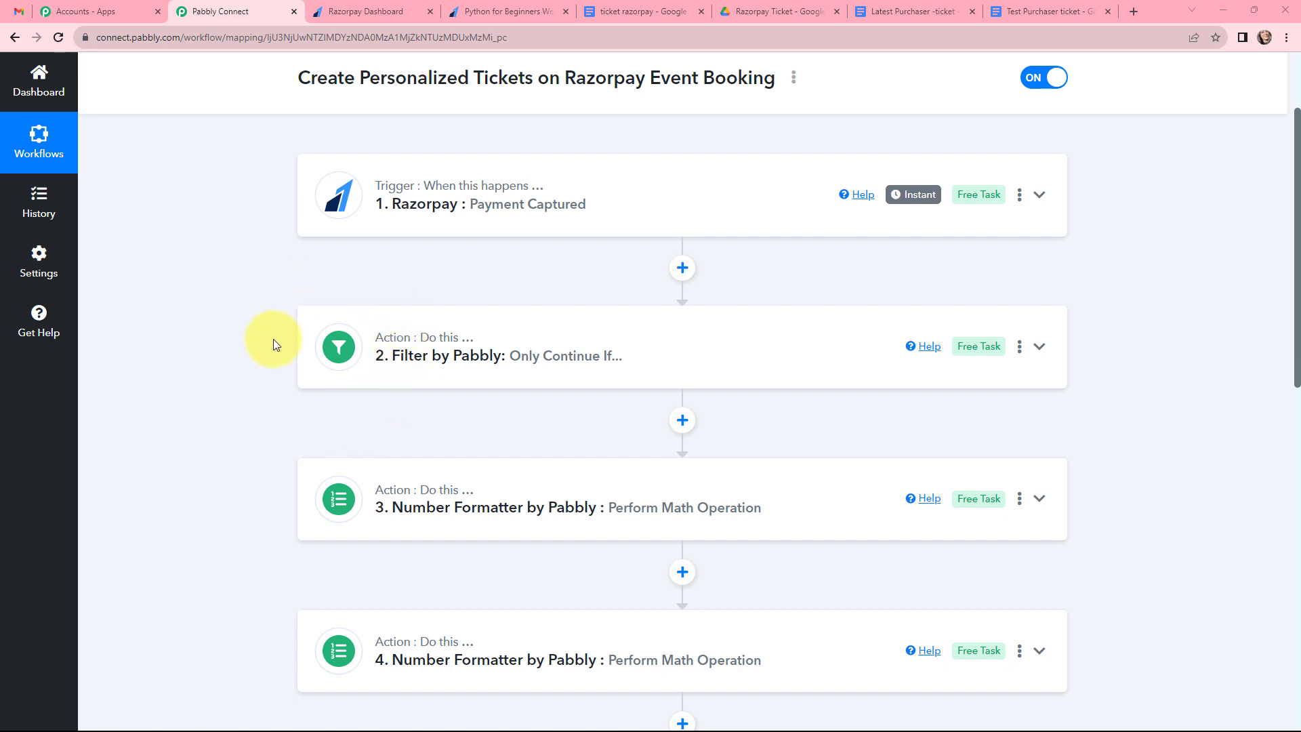
scroll(277, 332, "down", 4)
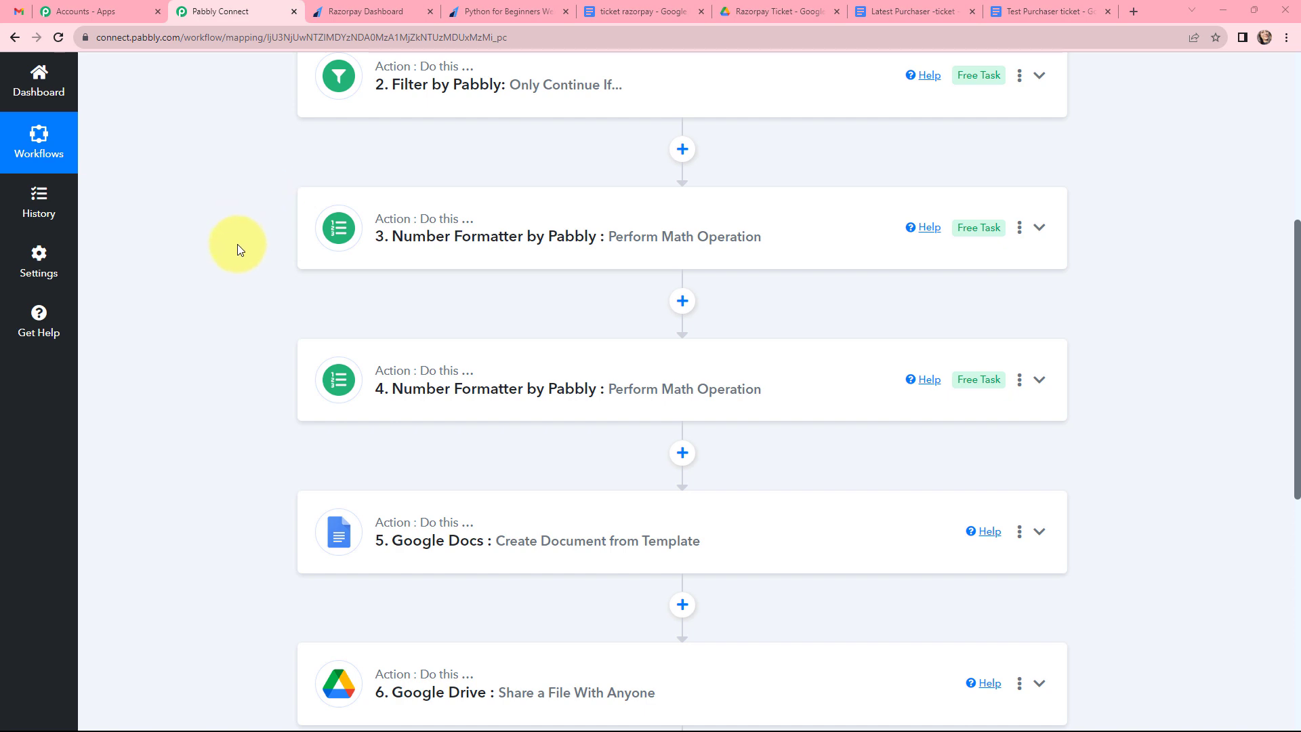
scroll(238, 264, "down", 3)
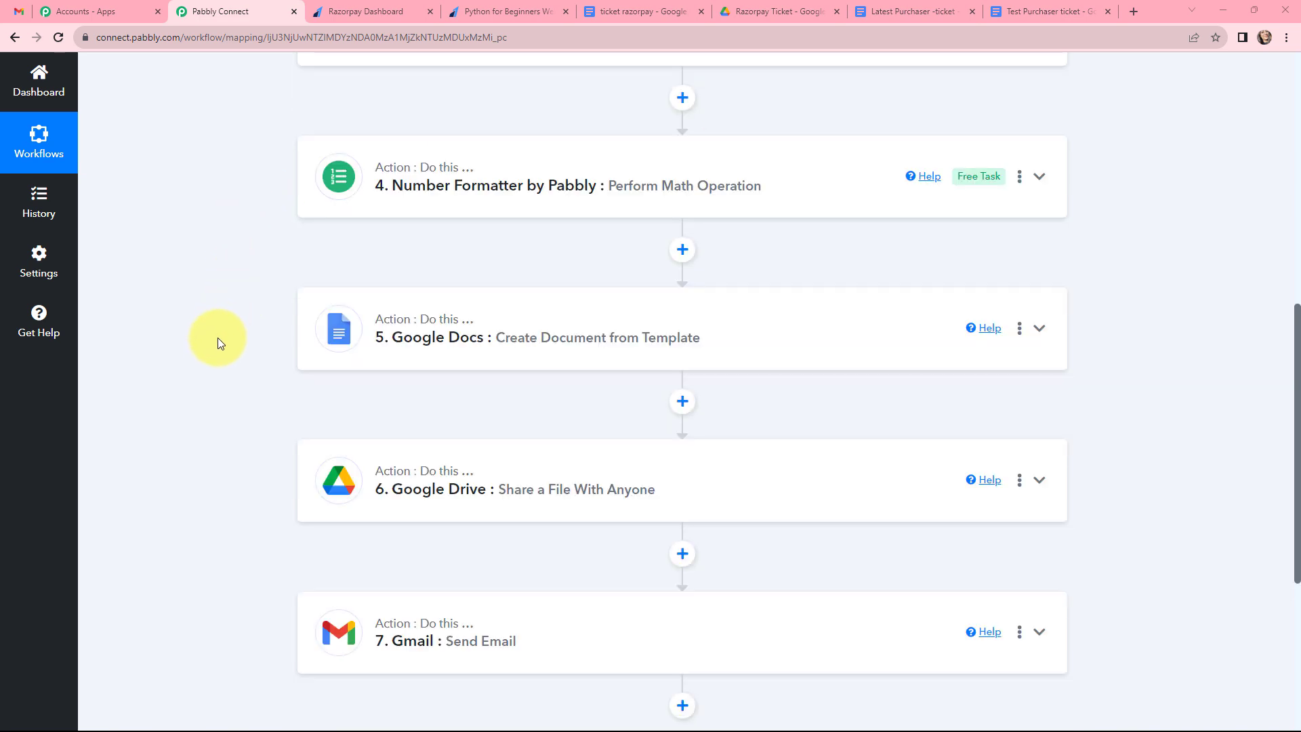